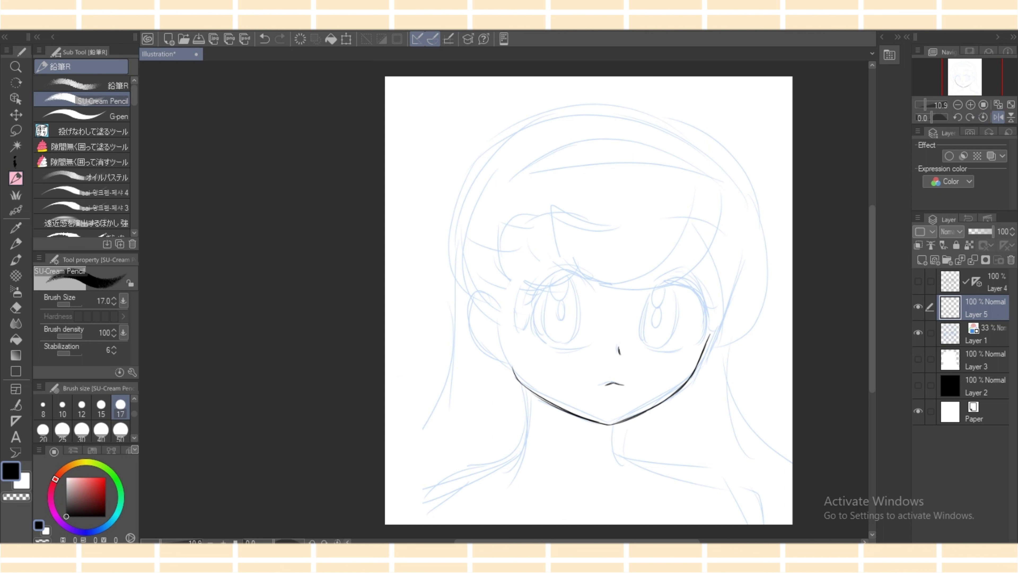
Ink the upper lash line of the eye farther from the ear, curving it down around the outer side over the sketch.
mouse_move(647, 292)
left_mouse_down()
mouse_move(678, 285)
mouse_move(696, 334)
left_mouse_up()
mouse_move(679, 283)
left_mouse_down()
mouse_move(694, 322)
mouse_move(682, 344)
left_mouse_up()
left_click_drag(639, 540, 666, 541)
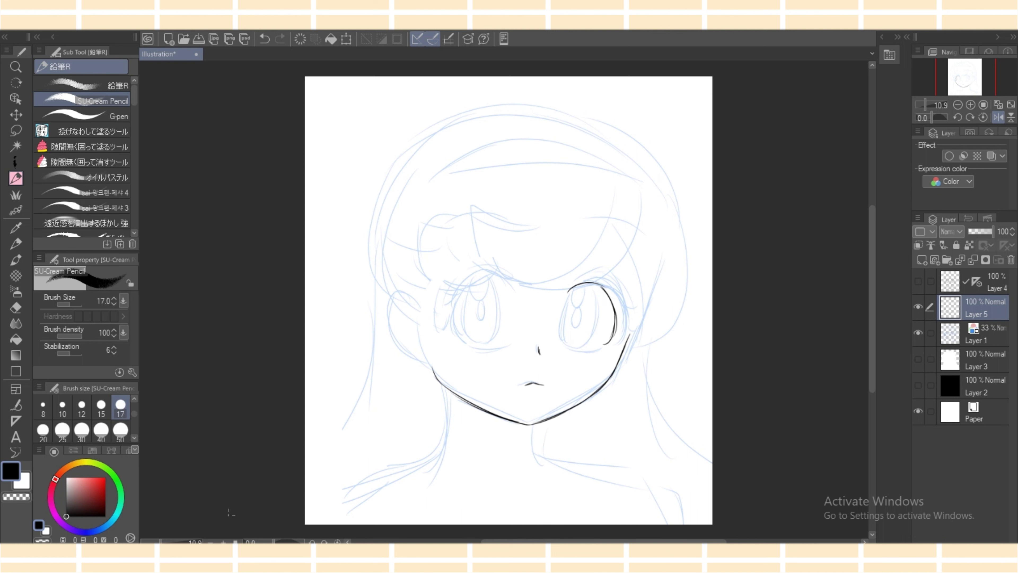
left_click_drag(161, 541, 165, 541)
mouse_move(624, 280)
left_mouse_down()
mouse_move(686, 283)
mouse_move(706, 319)
left_mouse_up()
mouse_move(690, 286)
left_mouse_down()
mouse_move(710, 333)
mouse_move(684, 379)
mouse_move(696, 298)
mouse_move(710, 332)
mouse_move(699, 296)
mouse_move(710, 329)
mouse_move(726, 317)
mouse_move(720, 311)
mouse_move(723, 348)
left_mouse_up()
key("ctrl+z")
key("ctrl+z")
key("ctrl+z")
key("ctrl+z")
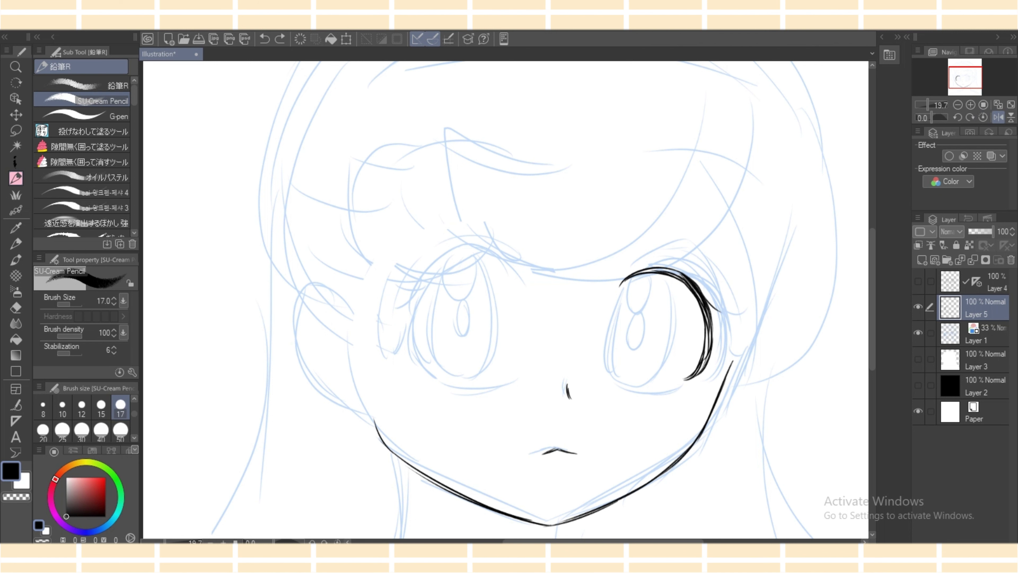
Flip the canvas view, finish the two outer eyelashes and ink the outer edge of that eye's iris.
left_click(998, 117)
key("ctrl+z")
mouse_move(307, 298)
left_mouse_down()
mouse_move(281, 295)
mouse_move(308, 290)
left_mouse_up()
key("ctrl+z")
key("ctrl+z")
mouse_move(302, 326)
left_mouse_down()
mouse_move(279, 344)
mouse_move(301, 340)
left_mouse_up()
left_click_drag(353, 274, 343, 356)
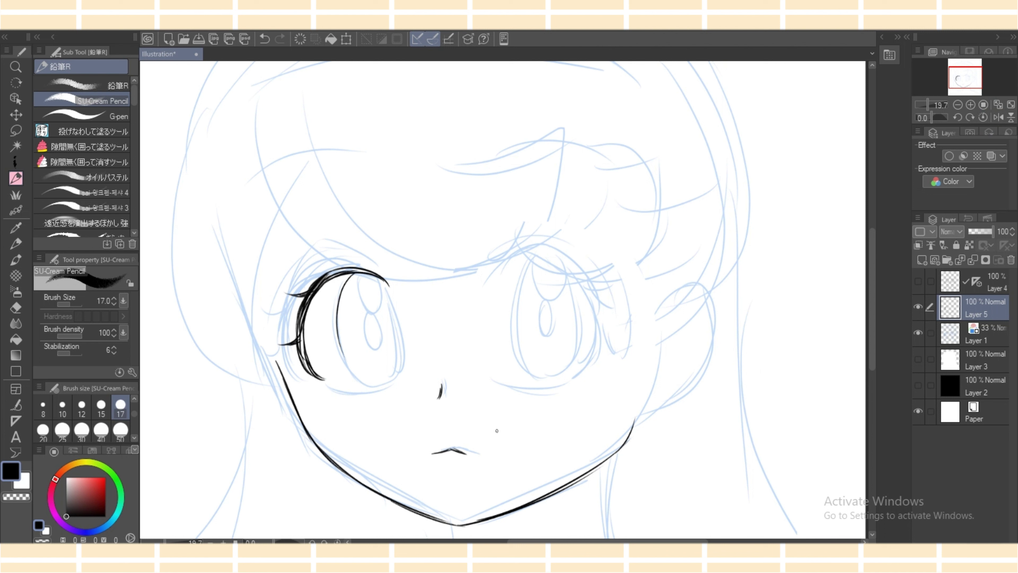
key("ctrl+z")
mouse_move(353, 274)
left_mouse_down()
mouse_move(335, 307)
mouse_move(341, 356)
mouse_move(338, 345)
mouse_move(363, 384)
left_mouse_up()
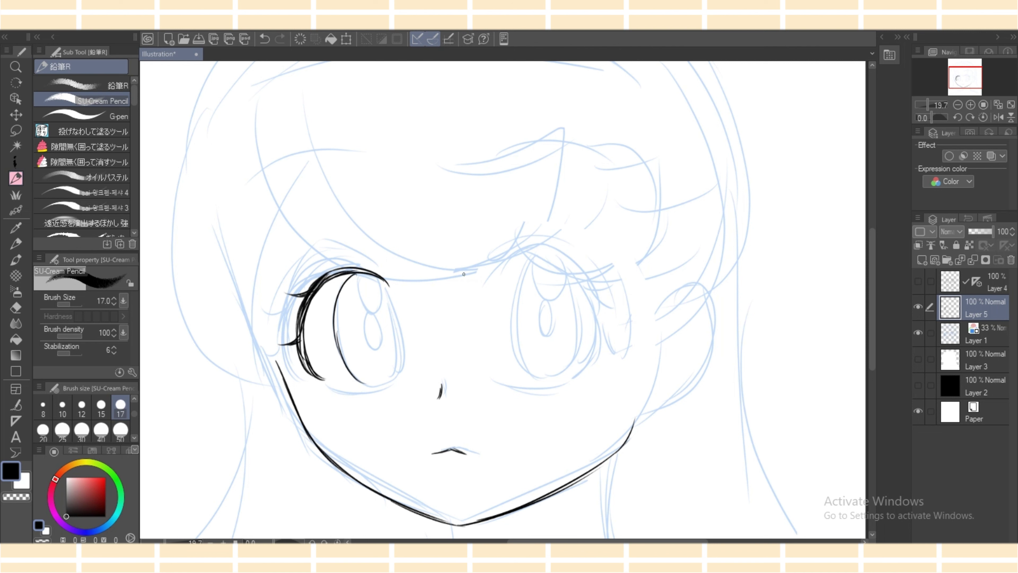
Flip the view back and ink the rest of the iris outline into a closed tall oval, redoing strokes until it is smooth.
left_click(998, 118)
key("ctrl+z")
mouse_move(641, 276)
left_mouse_down()
mouse_move(609, 361)
mouse_move(617, 301)
mouse_move(607, 359)
mouse_move(612, 312)
mouse_move(606, 329)
mouse_move(625, 284)
mouse_move(605, 385)
left_mouse_up()
key("ctrl+z")
key("ctrl+z")
key("ctrl+z")
key("ctrl+z")
mouse_move(611, 316)
left_mouse_down()
mouse_move(613, 382)
mouse_move(638, 389)
mouse_move(667, 358)
left_mouse_up()
key("ctrl+z")
key("ctrl+z")
mouse_move(621, 387)
left_mouse_down()
mouse_move(664, 351)
mouse_move(648, 383)
mouse_move(672, 344)
mouse_move(638, 389)
mouse_move(656, 375)
mouse_move(635, 389)
mouse_move(666, 356)
mouse_move(633, 391)
left_mouse_up()
key("ctrl+z")
key("ctrl+z")
key("ctrl+z")
key("ctrl+z")
key("ctrl+z")
key("ctrl+z")
key("ctrl+z")
key("ctrl+z")
key("ctrl+z")
key("ctrl+z")
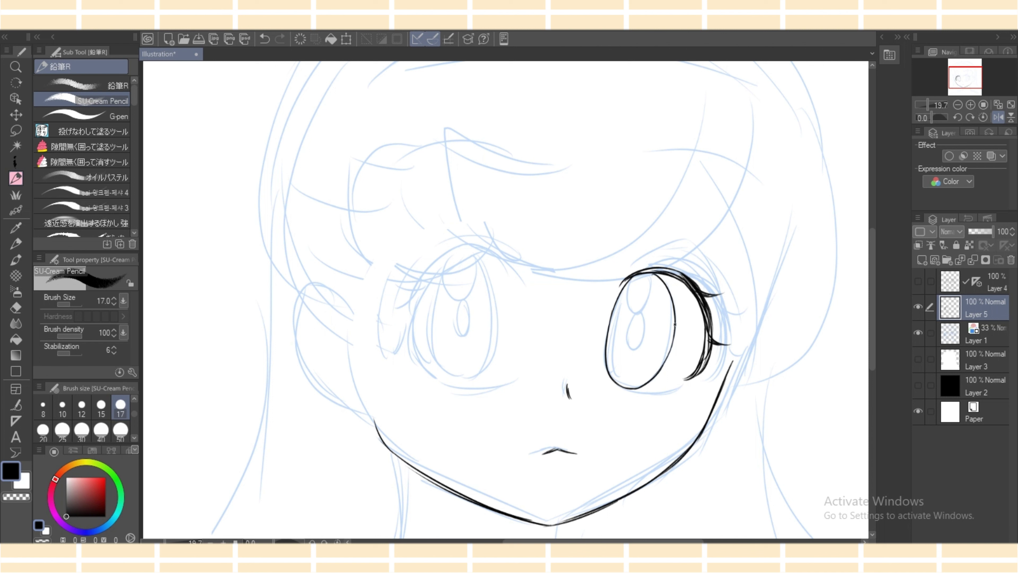
Ink a small oval pupil inside the iris and a short lower lid line beneath it.
left_click_drag(637, 317, 650, 277)
key("ctrl+z")
mouse_move(611, 386)
left_mouse_down()
mouse_move(664, 376)
mouse_move(642, 396)
mouse_move(675, 387)
left_mouse_up()
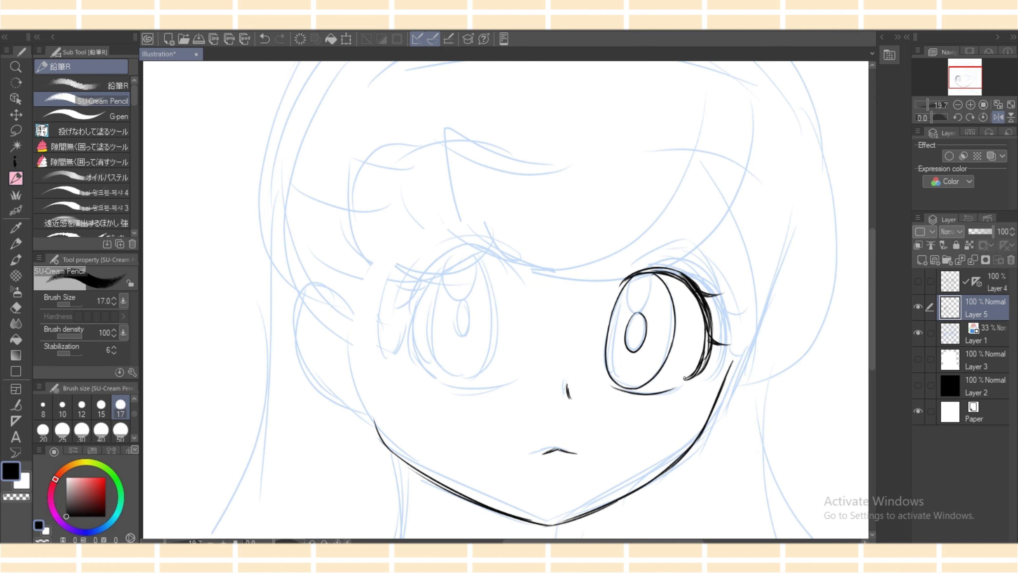
Flip the view and thicken the upper lash line into a solid black band from its outer lower end to the inner corner.
left_click(997, 117)
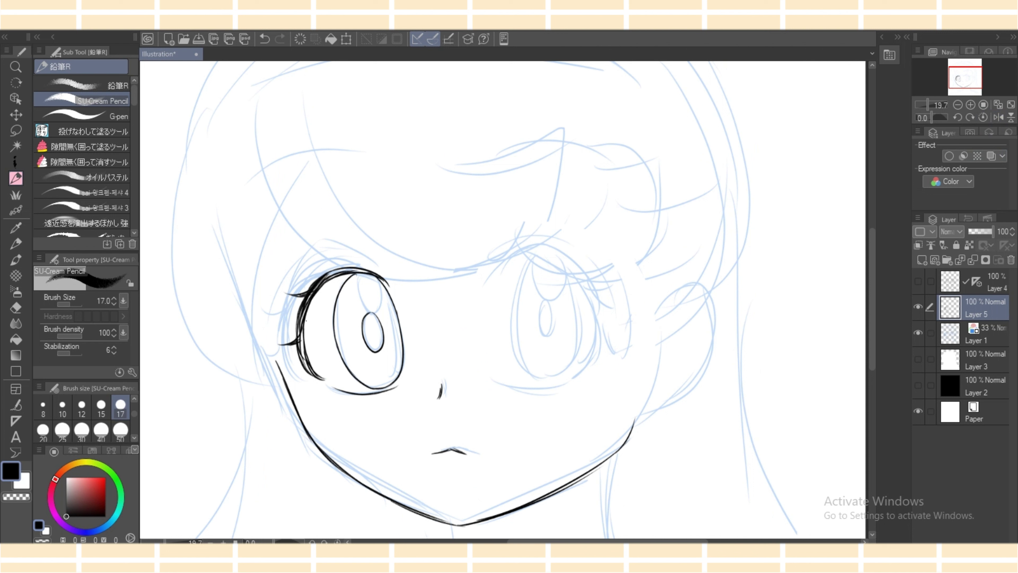
left_click_drag(301, 308, 305, 362)
left_click_drag(299, 326, 309, 369)
key("e")
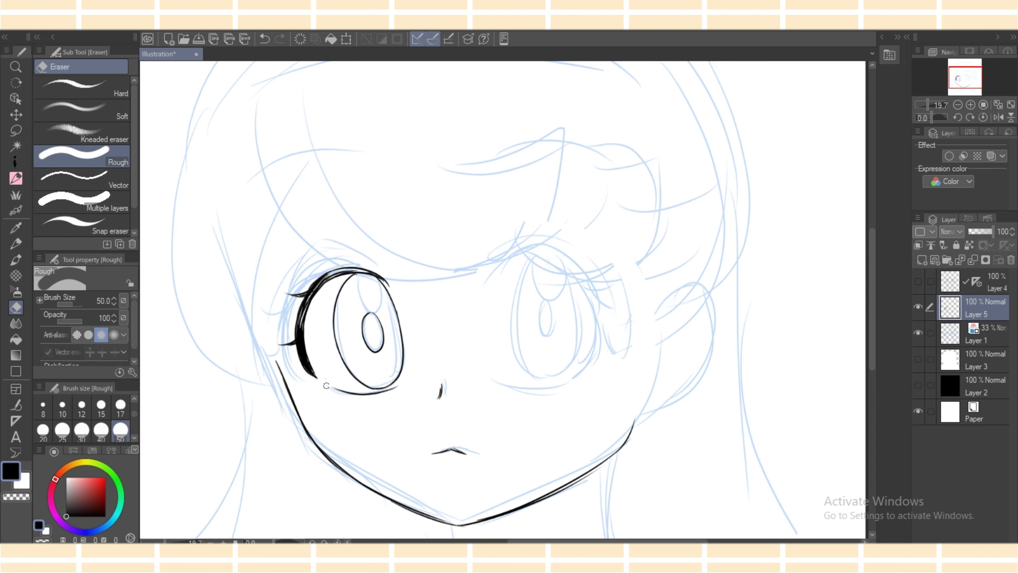
key("p")
left_click_drag(311, 375, 320, 383)
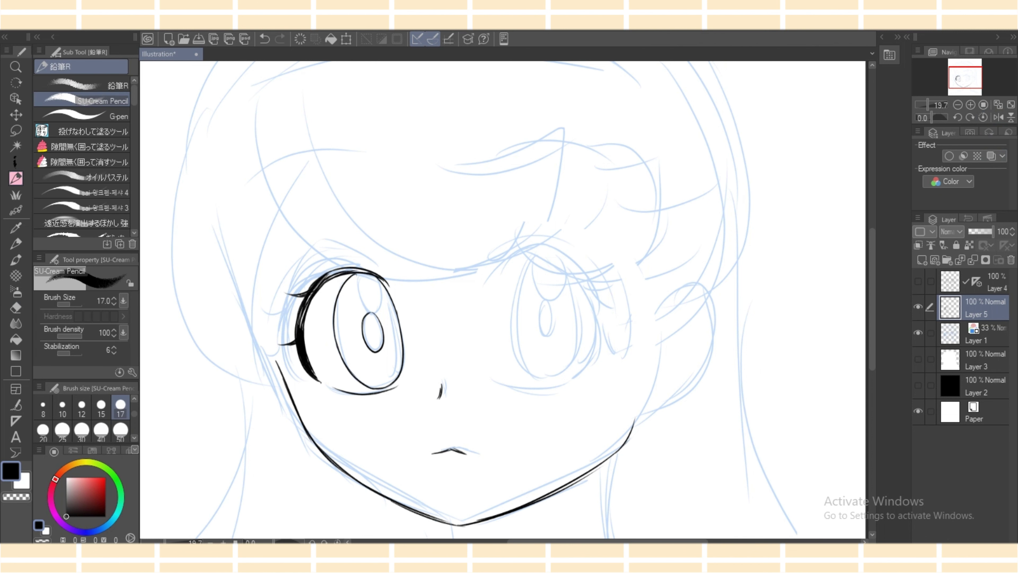
left_click_drag(304, 310, 299, 329)
left_click_drag(315, 289, 305, 313)
left_click_drag(303, 318, 297, 325)
mouse_move(315, 284)
left_mouse_down()
mouse_move(302, 301)
mouse_move(320, 287)
left_mouse_up()
mouse_move(329, 278)
left_mouse_down()
mouse_move(312, 293)
mouse_move(329, 276)
mouse_move(369, 273)
left_mouse_up()
Ink a thin eyelid crease just above the lash line and an arched eyebrow over the same eye.
mouse_move(299, 366)
left_mouse_down()
mouse_move(292, 322)
mouse_move(325, 264)
left_mouse_up()
key("ctrl+z")
key("ctrl+z")
mouse_move(286, 356)
left_mouse_down()
mouse_move(318, 268)
mouse_move(365, 265)
left_mouse_up()
key("ctrl+z")
key("ctrl+z")
left_click_drag(305, 277, 374, 261)
key("ctrl+z")
key("ctrl+z")
mouse_move(309, 275)
left_mouse_down()
mouse_move(365, 261)
mouse_move(355, 257)
mouse_move(374, 263)
left_mouse_up()
key("ctrl+z")
left_click_drag(239, 246, 370, 200)
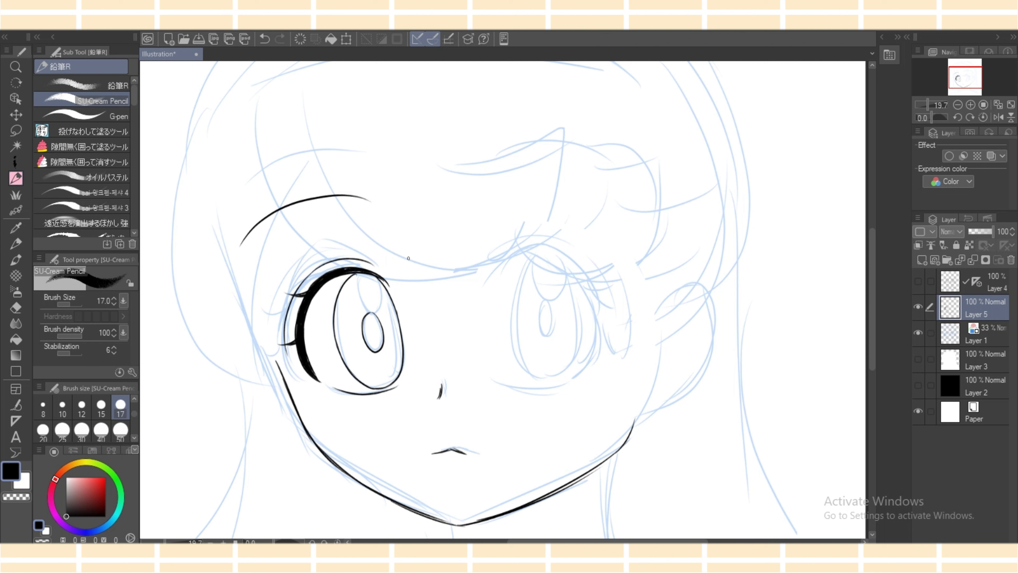
Refine the iris's inner edge and the inner end of the upper lash line with the pencil and eraser.
mouse_move(354, 276)
left_mouse_down()
mouse_move(384, 283)
mouse_move(374, 277)
mouse_move(396, 310)
left_mouse_up()
key("e")
key("p")
key("ctrl+z")
key("ctrl+z")
left_click_drag(394, 303, 399, 324)
key("ctrl+z")
key("ctrl+z")
left_click_drag(380, 278, 391, 285)
Clean up and thin the inked nose mark and mouth line.
left_click_drag(441, 384, 439, 399)
key("ctrl+z")
key("e")
key("p")
key("e")
mouse_move(454, 445)
left_mouse_down()
mouse_move(484, 459)
mouse_move(470, 455)
left_mouse_up()
key("p")
key("ctrl+z")
key("ctrl+z")
key("ctrl+y")
Erase the doubled jaw strokes on the side away from the ear and re-ink a clean line down to the chin.
scroll(521, 301, "down", 3)
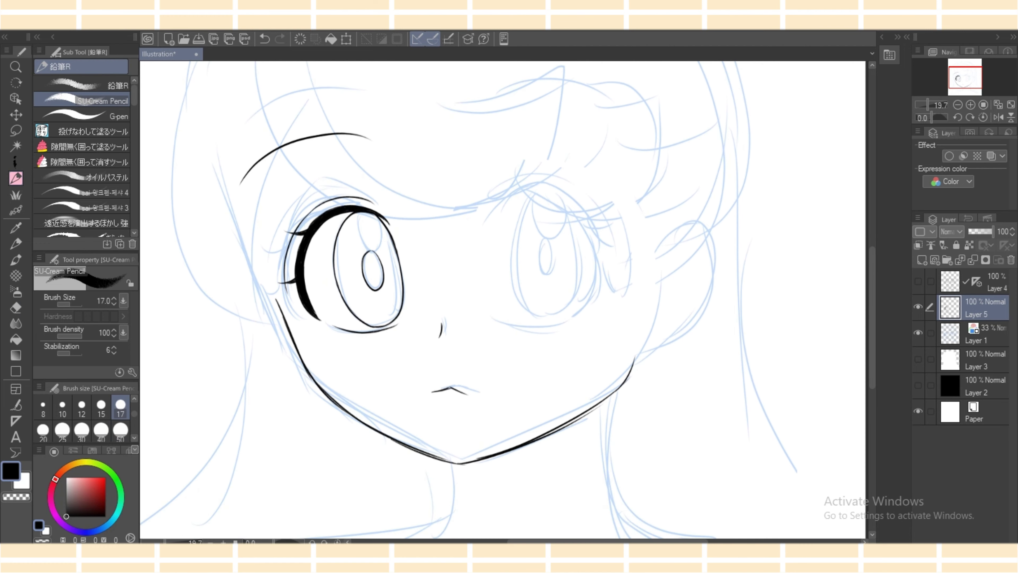
key("e")
left_click_drag(317, 381, 349, 411)
key("p")
mouse_move(309, 376)
left_mouse_down()
mouse_move(361, 421)
mouse_move(452, 467)
mouse_move(367, 425)
mouse_move(430, 454)
left_mouse_up()
key("e")
key("p")
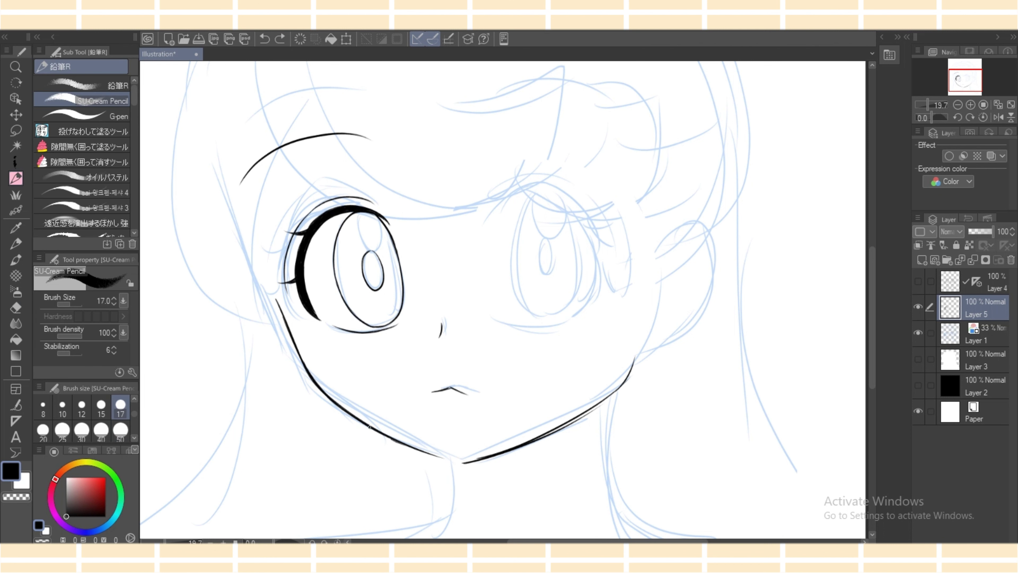
left_click_drag(367, 425, 442, 458)
left_click_drag(389, 437, 457, 457)
key("ctrl+z")
left_click_drag(387, 437, 458, 465)
key("ctrl+z")
key("e")
mouse_move(394, 442)
left_mouse_down()
mouse_move(462, 463)
mouse_move(496, 452)
mouse_move(476, 460)
left_mouse_up()
key("p")
Clean up the jawline from the chin toward the ear, erasing stray strokes and re-inking it as one smooth line.
key("e")
key("p")
key("ctrl+z")
key("e")
mouse_move(539, 444)
left_mouse_down()
mouse_move(592, 412)
mouse_move(485, 459)
mouse_move(553, 430)
left_mouse_up()
key("p")
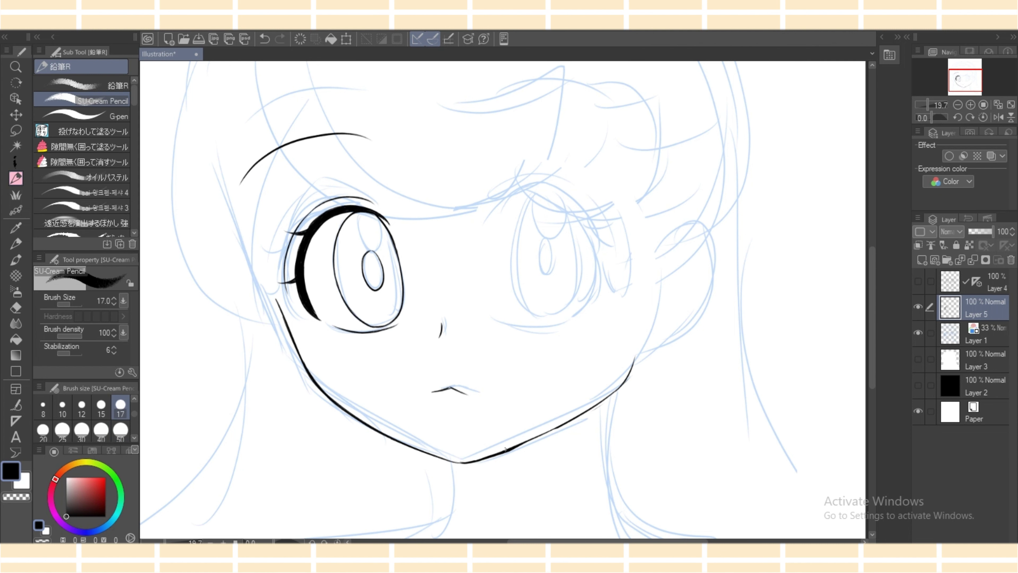
left_click_drag(505, 452, 556, 427)
scroll(508, 300, "down", 1)
key("ctrl+z")
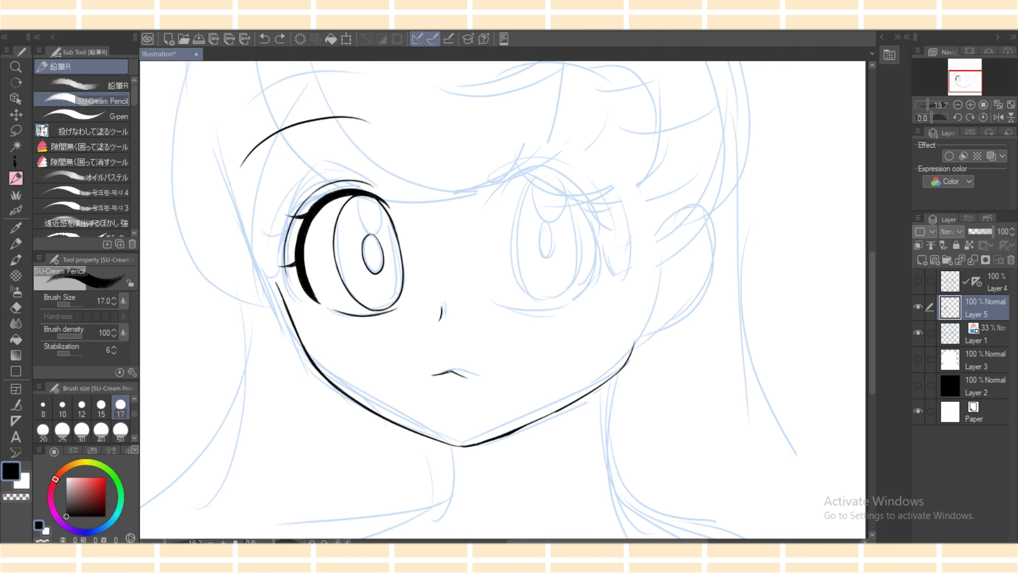
left_click_drag(516, 432, 558, 411)
left_click_drag(440, 440, 467, 446)
key("ctrl+z")
key("e")
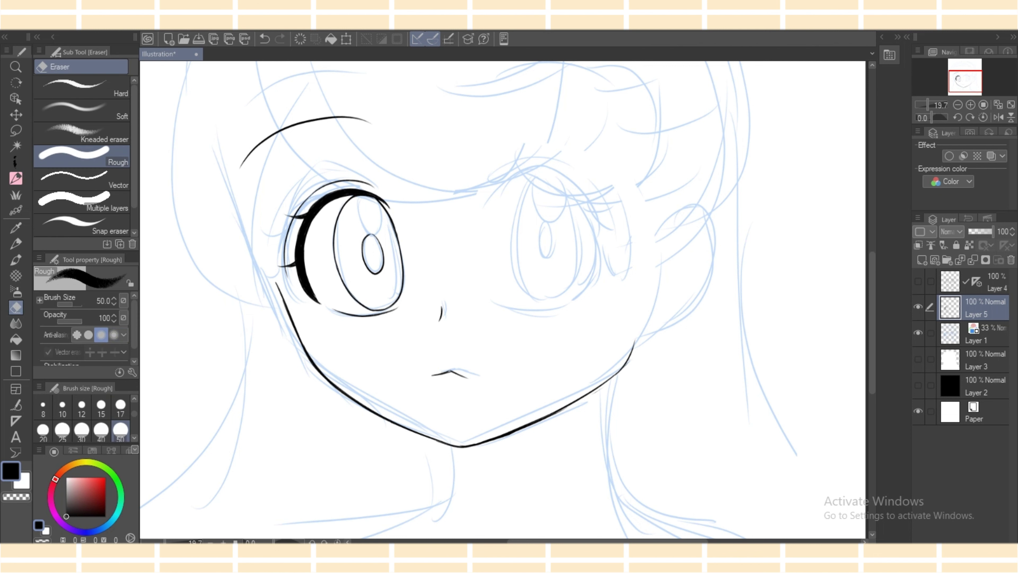
key("p")
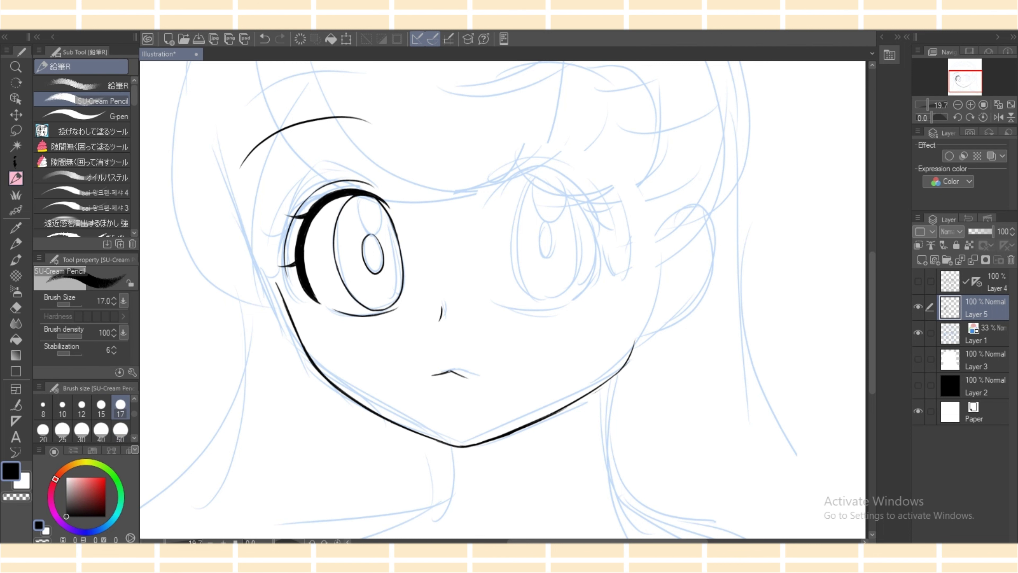
Ink both sides of the neck below the jaw and touch up the jawline near the ear.
mouse_move(423, 436)
left_mouse_down()
mouse_move(456, 445)
mouse_move(427, 508)
left_mouse_up()
left_click_drag(610, 379, 631, 529)
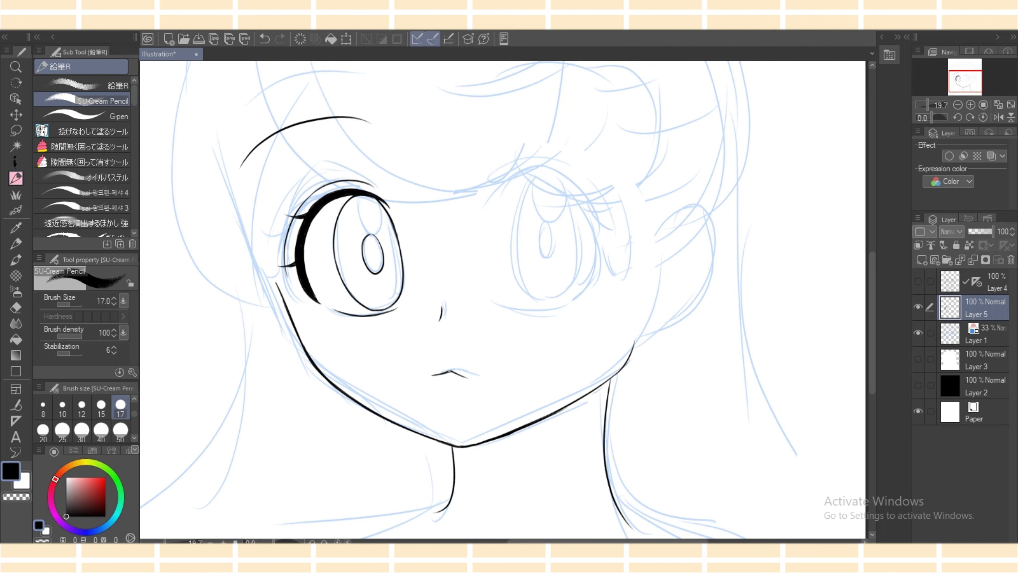
left_click_drag(560, 409, 578, 401)
Ink the arched eyebrow above the second eye, flip the view and ink that eye's upper lash curve.
scroll(503, 300, "up", 3)
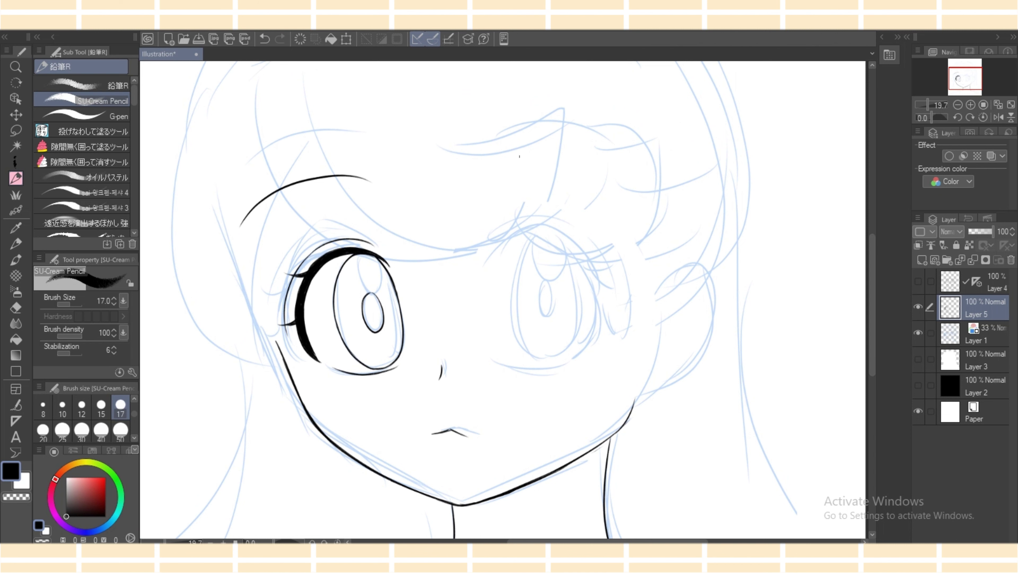
left_click_drag(492, 167, 650, 205)
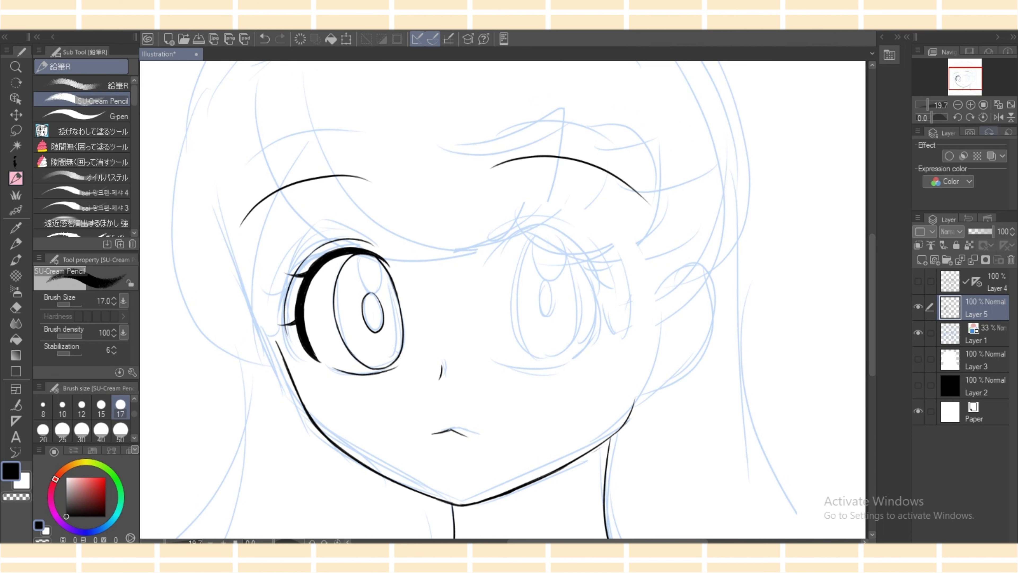
left_click(998, 117)
mouse_move(420, 263)
left_mouse_down()
mouse_move(433, 243)
mouse_move(509, 252)
mouse_move(414, 293)
left_mouse_up()
key("ctrl+z")
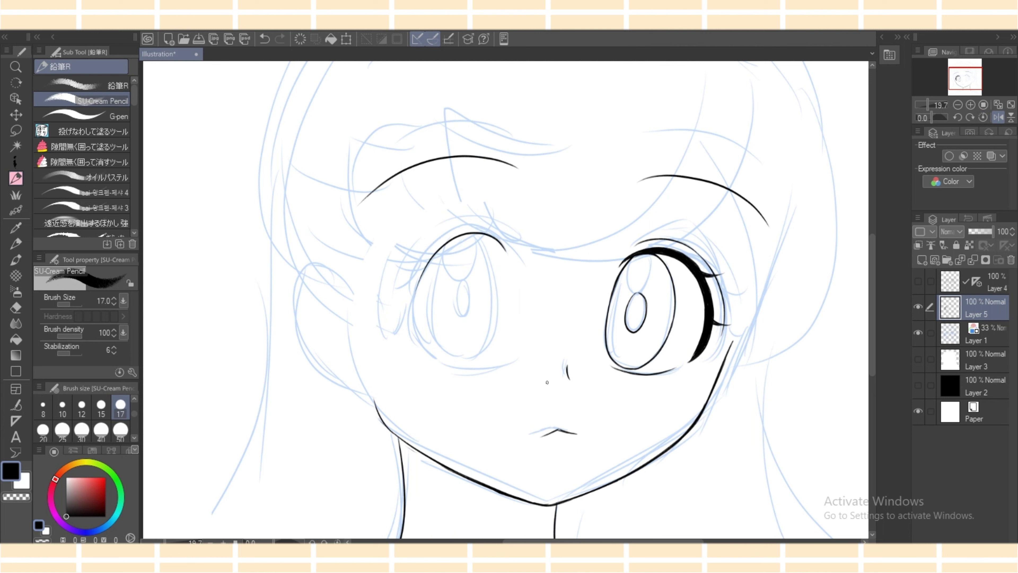
Erase the mouth and redraw it as a small peaked line slightly closer to the finished eye.
key("ctrl+z")
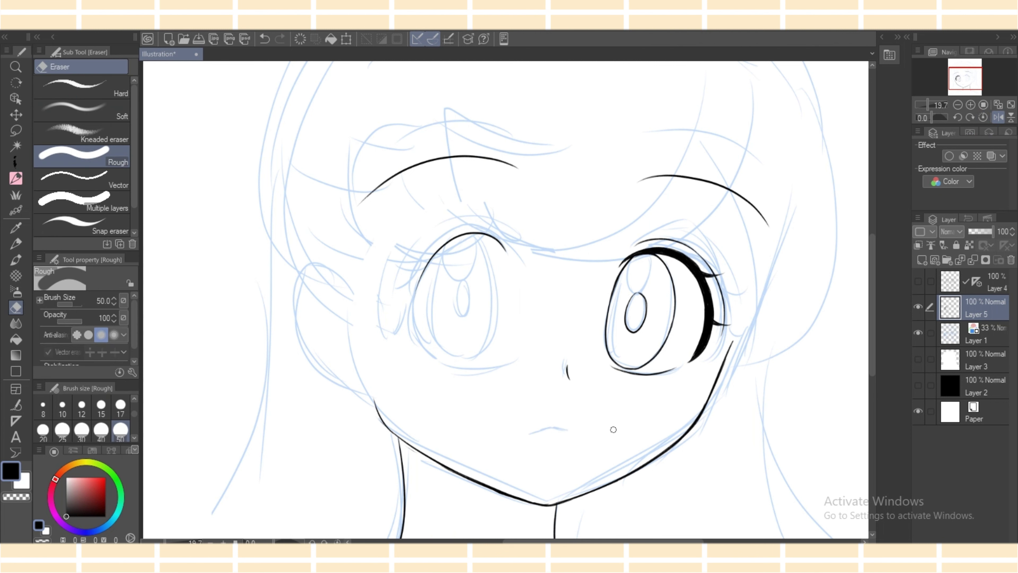
left_click_drag(547, 431, 570, 428)
key("ctrl+z")
left_click_drag(571, 429, 586, 433)
key("ctrl+z")
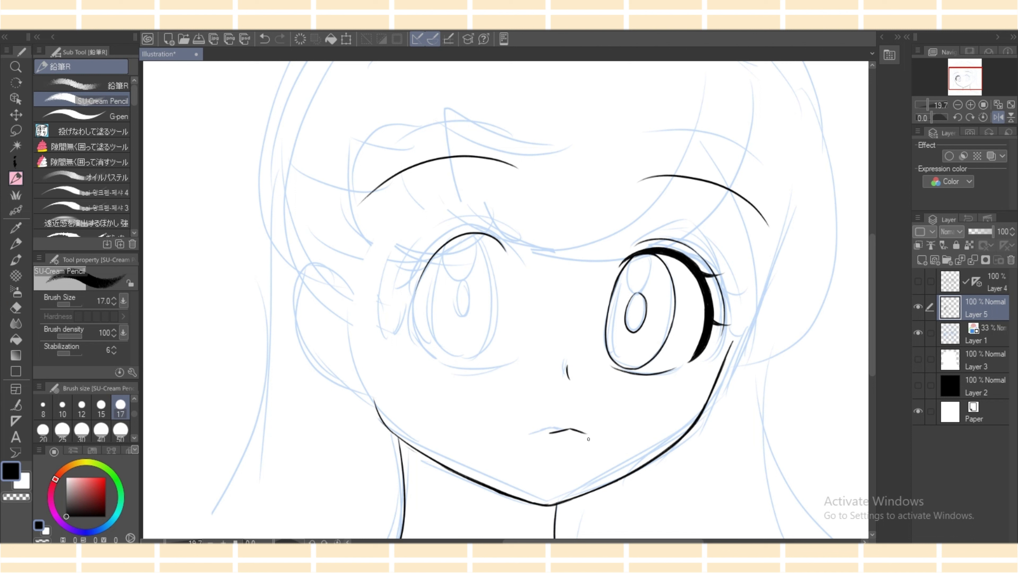
Extend the second eye's lash line down around its outer side to the lower corner.
mouse_move(429, 265)
left_mouse_down()
mouse_move(503, 243)
mouse_move(517, 258)
mouse_move(417, 337)
mouse_move(441, 368)
left_mouse_up()
key("ctrl+z")
mouse_move(428, 264)
left_mouse_down()
mouse_move(417, 341)
mouse_move(440, 362)
left_mouse_up()
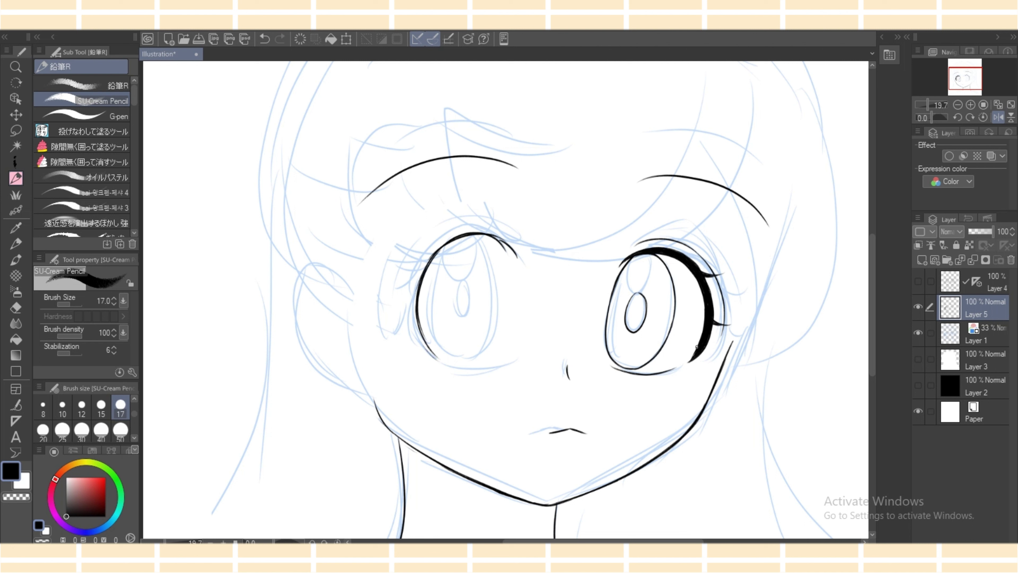
mouse_move(696, 351)
left_mouse_down()
mouse_move(684, 364)
mouse_move(706, 345)
left_mouse_up()
key("ctrl+z")
Ink the curved upper rim of the ear over the sketch, redoing the stroke until it fits.
left_click_drag(329, 284, 339, 400)
key("ctrl+z")
left_click_drag(346, 285, 350, 403)
key("ctrl+z")
left_click_drag(344, 265, 295, 389)
key("ctrl+z")
mouse_move(290, 314)
left_mouse_down()
mouse_move(317, 264)
mouse_move(345, 286)
mouse_move(342, 277)
mouse_move(290, 393)
left_mouse_up()
key("ctrl+z")
key("ctrl+z")
left_click_drag(291, 302, 331, 389)
Flip the view, ink the ear's lower curve down to the jaw and erase the overlap where they meet.
left_click(998, 117)
key("ctrl+z")
left_click_drag(719, 306, 690, 376)
mouse_move(635, 399)
left_mouse_down()
mouse_move(673, 389)
mouse_move(700, 367)
left_mouse_up()
key("e")
left_click_drag(639, 394, 624, 428)
key("p")
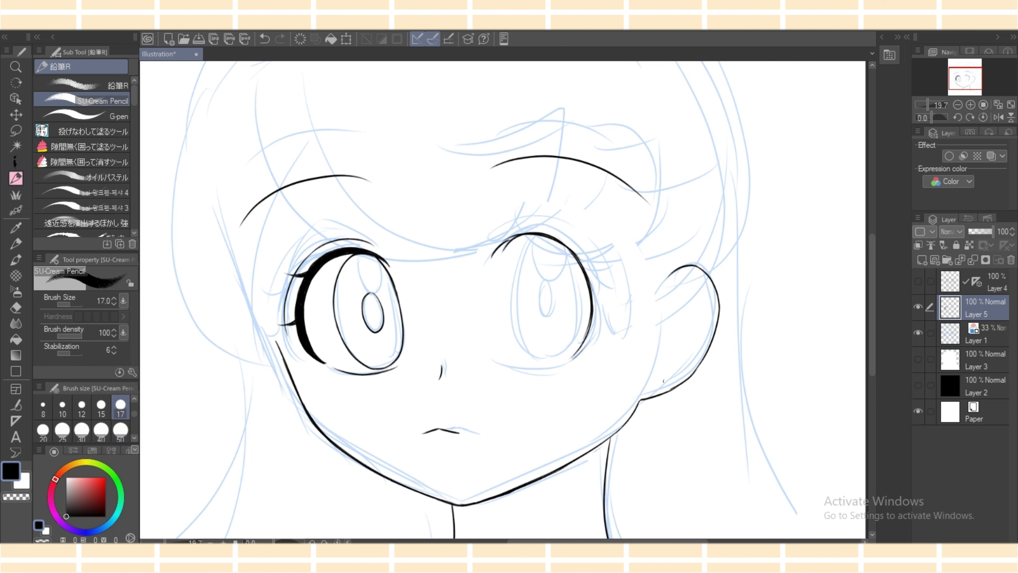
key("e")
key("p")
left_click_drag(672, 388, 685, 379)
key("ctrl+z")
Thicken the ear-side eye's lash line and ink the inner and lower curve of its tall oval iris.
mouse_move(493, 256)
left_mouse_down()
mouse_move(508, 241)
mouse_move(587, 275)
mouse_move(575, 356)
left_mouse_up()
mouse_move(526, 238)
left_mouse_down()
mouse_move(508, 335)
mouse_move(529, 360)
mouse_move(506, 305)
mouse_move(538, 357)
left_mouse_up()
key("ctrl+z")
key("ctrl+z")
mouse_move(506, 306)
left_mouse_down()
mouse_move(537, 355)
mouse_move(563, 355)
mouse_move(568, 345)
left_mouse_up()
key("ctrl+z")
key("ctrl+z")
Ink the outer side of the ear-side eye's iris over the sketch, redoing the stroke until it closes the oval.
left_click_drag(563, 246, 577, 325)
key("ctrl+z")
left_click_drag(563, 245, 577, 326)
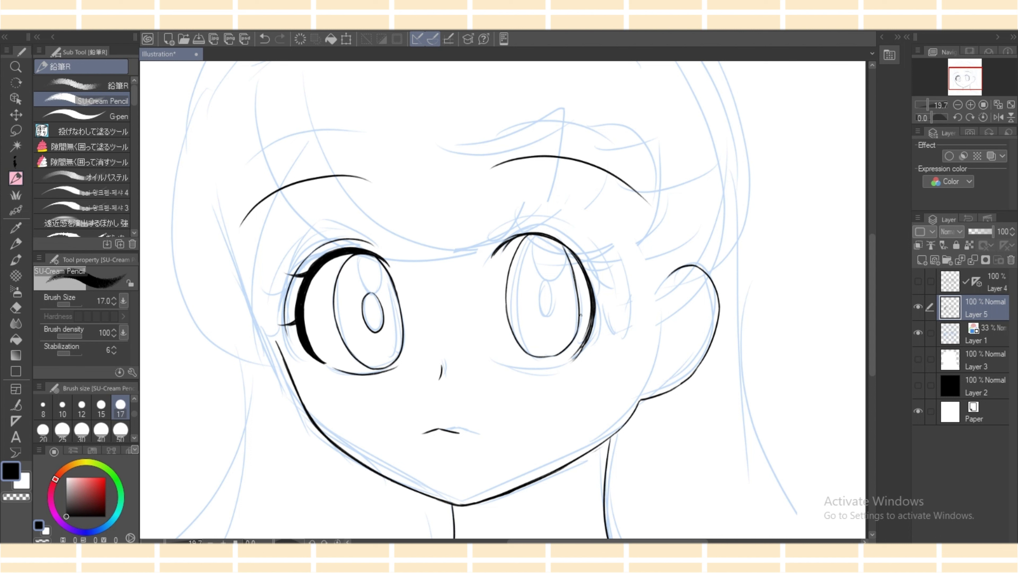
key("ctrl+z")
left_click_drag(574, 268, 579, 333)
key("ctrl+z")
key("ctrl+z")
left_click_drag(574, 275, 572, 345)
Ink a small upright oval pupil in the centre of the ear-side eye's iris.
mouse_move(543, 280)
left_mouse_down()
mouse_move(556, 304)
mouse_move(552, 281)
left_mouse_up()
key("ctrl+z")
key("ctrl+z")
key("ctrl+z")
key("ctrl+z")
key("ctrl+z")
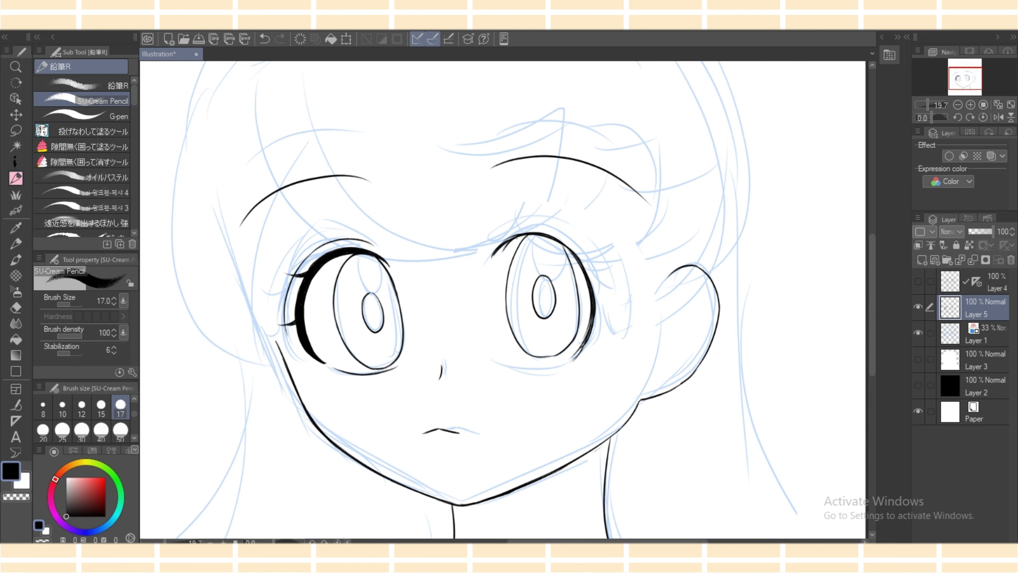
Ink a thin lower lid line beneath the ear-side eye's iris and hide the blue sketch layer.
left_click_drag(505, 358, 562, 362)
key("ctrl+z")
left_click_drag(502, 357, 559, 363)
left_click(918, 333)
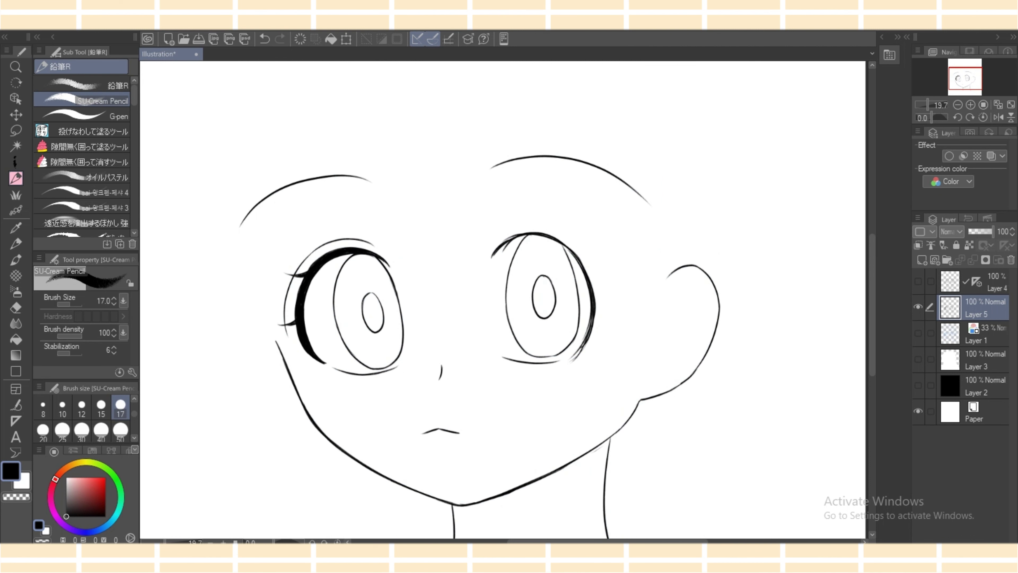
Lasso the mouth, move it slightly towards the ear side of the face and deselect it.
left_click(16, 130)
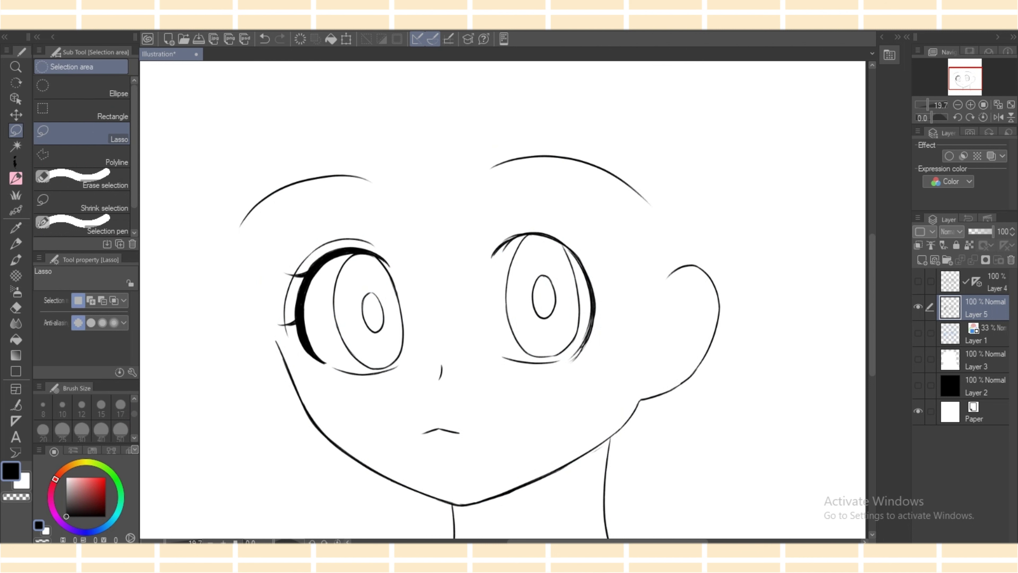
mouse_move(449, 412)
left_mouse_down()
mouse_move(487, 442)
mouse_move(456, 433)
left_mouse_up()
left_click(16, 114)
key("m")
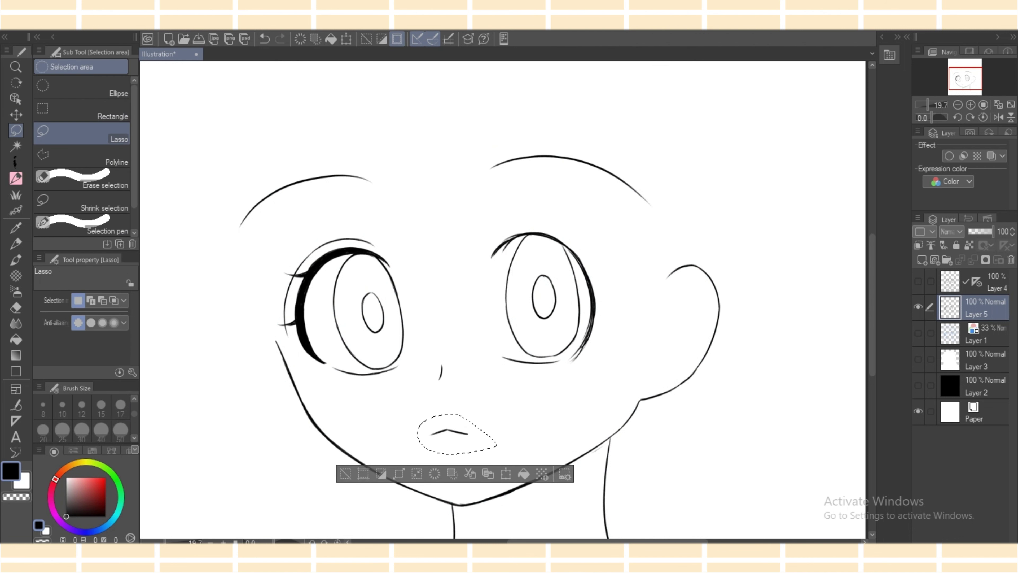
key("ctrl+d")
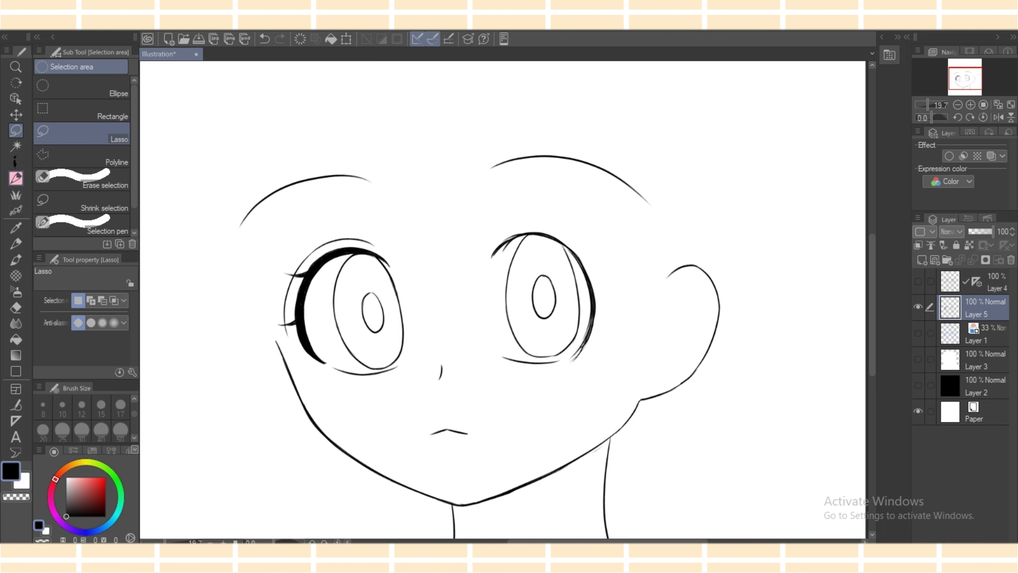
Trim and touch up the lower tip of the far eye's thick lash line.
key("e")
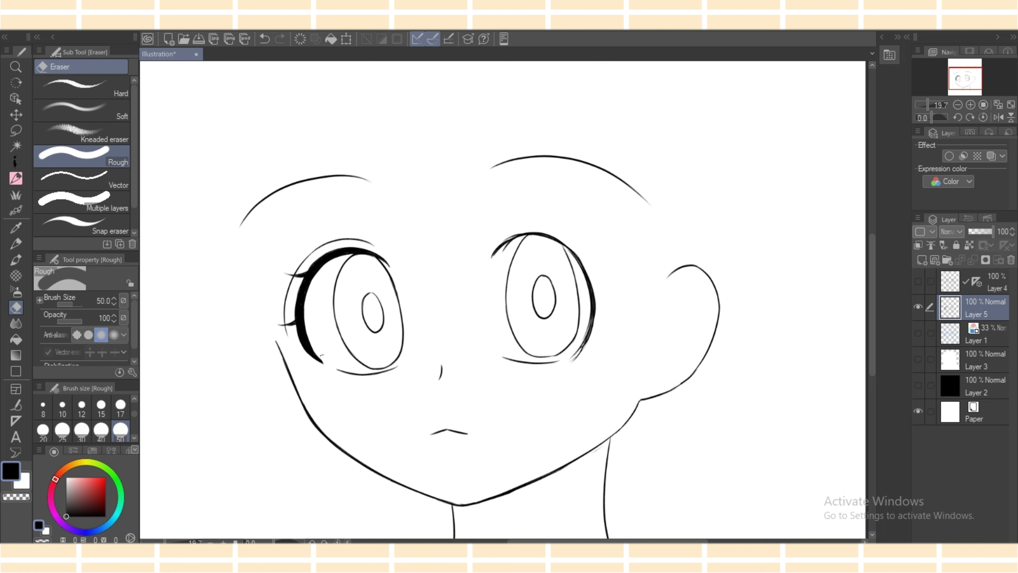
left_click_drag(332, 380, 321, 360)
key("p")
left_click_drag(299, 337, 327, 367)
key("ctrl+z")
key("ctrl+z")
key("ctrl+z")
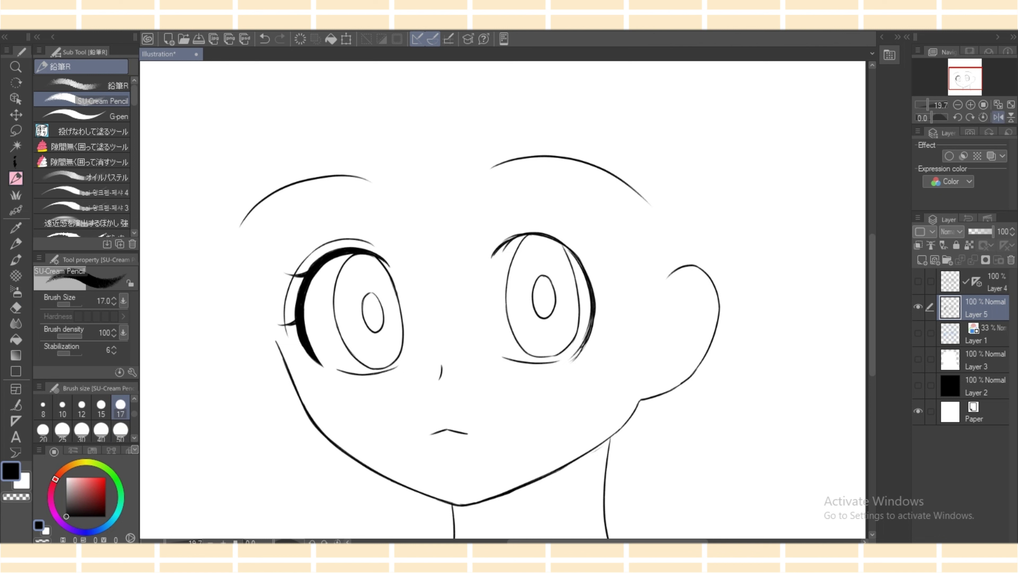
Flip the view horizontally and thicken the ear-side eye's upper lash line towards its inner corner.
left_click(998, 117)
key("ctrl+z")
mouse_move(435, 257)
left_mouse_down()
mouse_move(480, 234)
mouse_move(435, 293)
left_mouse_up()
key("ctrl+z")
key("ctrl+z")
mouse_move(451, 242)
left_mouse_down()
mouse_move(431, 286)
mouse_move(431, 329)
mouse_move(460, 347)
mouse_move(440, 344)
mouse_move(464, 356)
left_mouse_up()
key("ctrl+z")
mouse_move(437, 255)
left_mouse_down()
mouse_move(499, 248)
mouse_move(471, 236)
mouse_move(514, 250)
mouse_move(516, 264)
mouse_move(499, 246)
mouse_move(514, 261)
left_mouse_up()
Refine the inner corner of the ear-side eye's upper lash line into a clean point.
key("e")
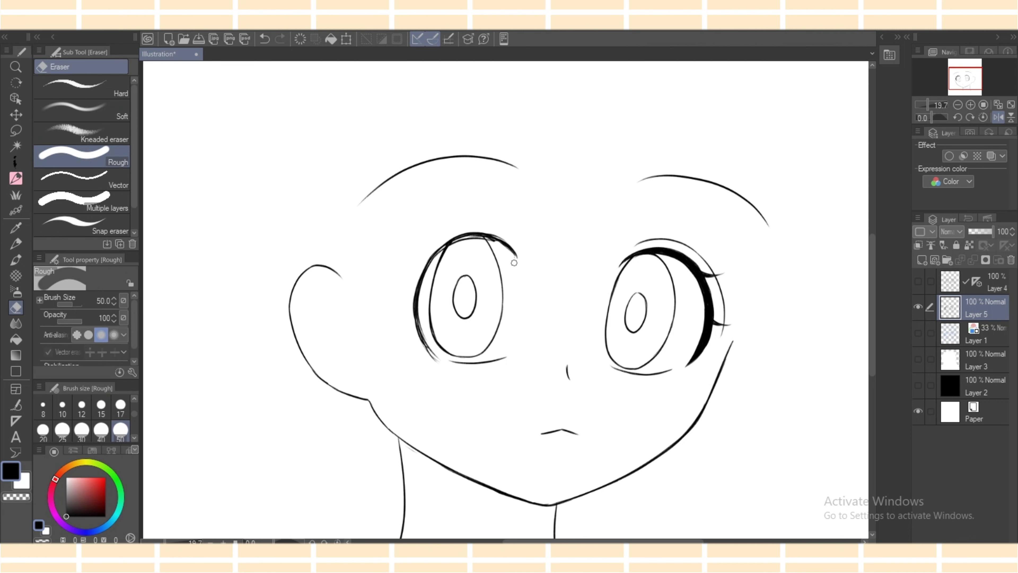
key("p")
mouse_move(454, 241)
left_mouse_down()
mouse_move(512, 259)
mouse_move(500, 246)
mouse_move(527, 265)
left_mouse_up()
key("ctrl+z")
key("e")
key("ctrl+z")
key("p")
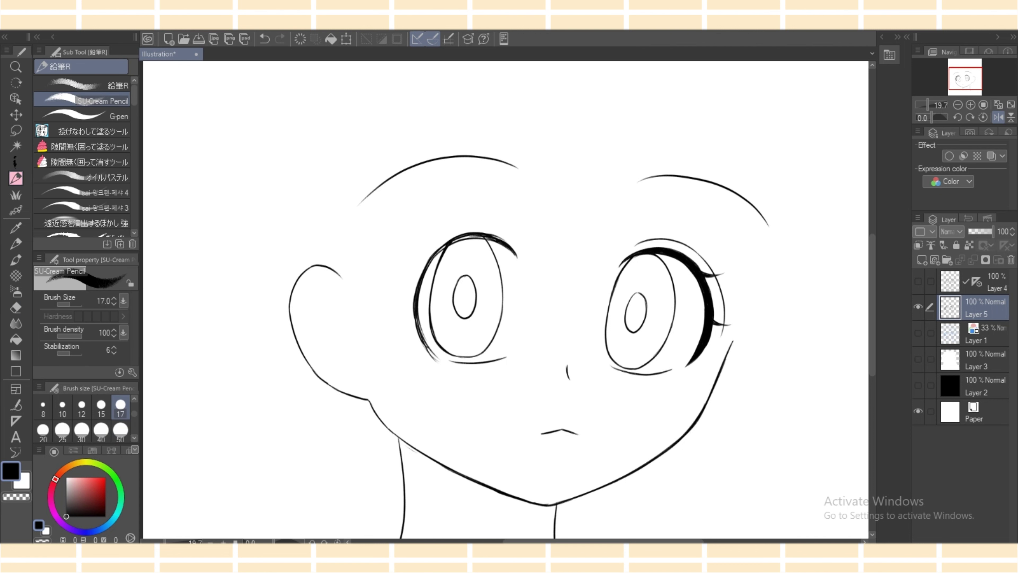
Ink a second contour along the outside of the ear-side eye's lash line down to its lower corner.
mouse_move(413, 283)
left_mouse_down()
mouse_move(458, 235)
mouse_move(410, 315)
left_mouse_up()
left_click_drag(421, 264, 410, 324)
mouse_move(410, 280)
left_mouse_down()
mouse_move(420, 340)
mouse_move(434, 359)
left_mouse_up()
left_click_drag(414, 334, 438, 358)
key("e")
key("p")
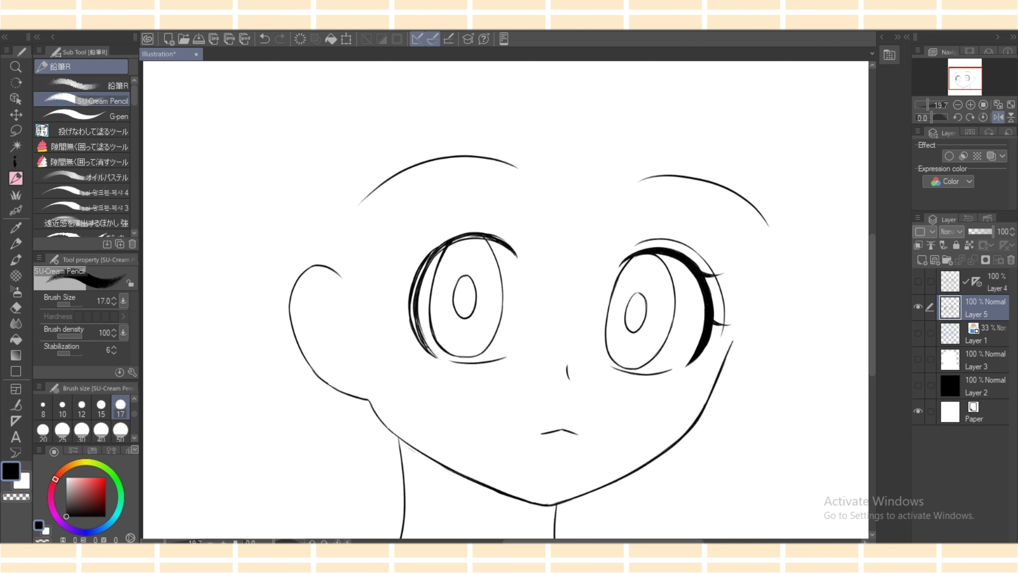
Fill the ear-side eye's lash line solid black from its lower corner up and over the top of the iris.
left_click_drag(411, 305, 424, 347)
key("ctrl+z")
mouse_move(414, 288)
left_mouse_down()
mouse_move(415, 324)
mouse_move(437, 356)
mouse_move(413, 326)
left_mouse_up()
mouse_move(413, 287)
left_mouse_down()
mouse_move(409, 319)
mouse_move(411, 299)
left_mouse_up()
key("e")
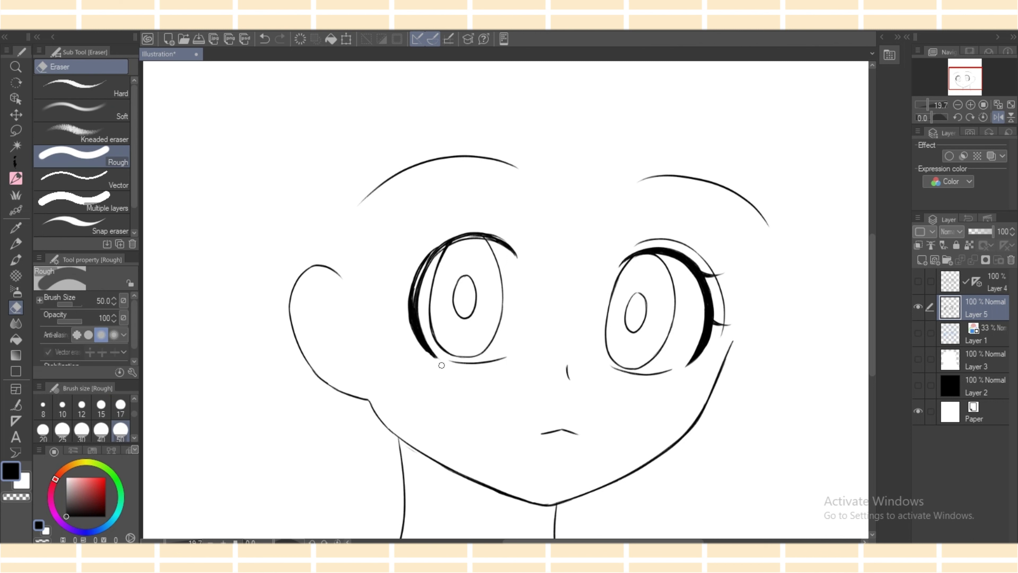
key("p")
left_click_drag(421, 347, 438, 359)
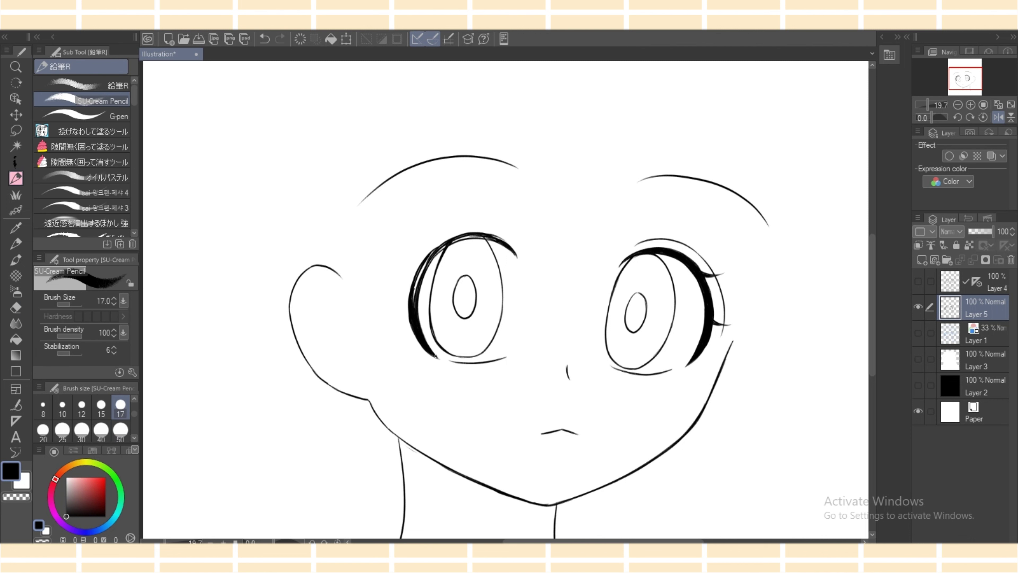
left_click_drag(419, 278, 412, 301)
mouse_move(426, 260)
left_mouse_down()
mouse_move(417, 294)
mouse_move(451, 236)
mouse_move(502, 241)
left_mouse_up()
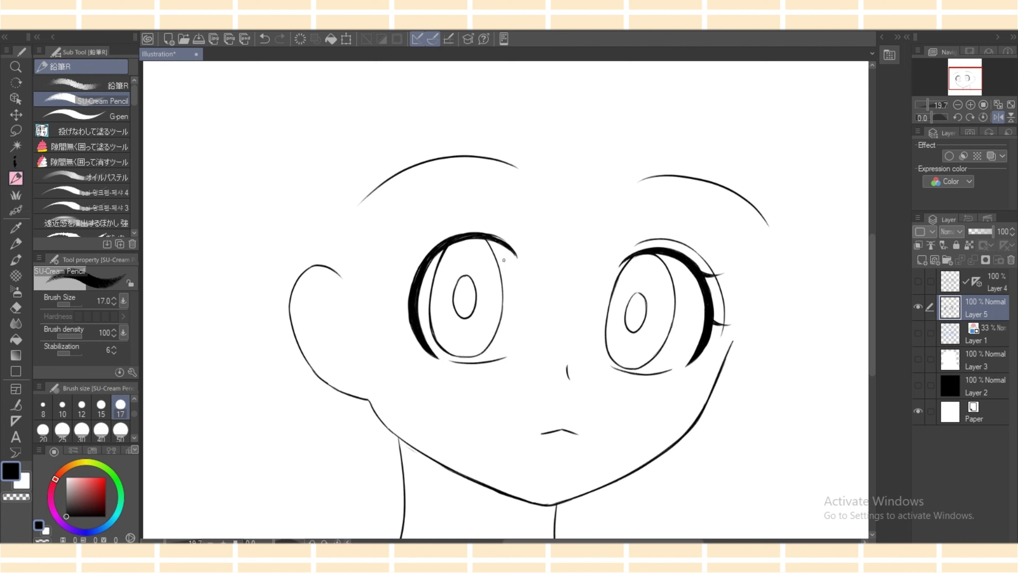
Thicken both sides of the ear-side eye's iris outline, comparing strokes with undo and redo.
left_click_drag(435, 272, 435, 320)
key("ctrl+z")
key("ctrl+y")
left_click_drag(444, 257, 457, 242)
key("ctrl+z")
key("ctrl+y")
key("ctrl+z")
key("ctrl+y")
key("ctrl+z")
key("ctrl+y")
mouse_move(491, 240)
left_mouse_down()
mouse_move(504, 286)
mouse_move(500, 260)
mouse_move(503, 297)
left_mouse_up()
mouse_move(497, 259)
left_mouse_down()
mouse_move(500, 323)
mouse_move(476, 356)
mouse_move(498, 328)
left_mouse_up()
key("ctrl+z")
key("ctrl+z")
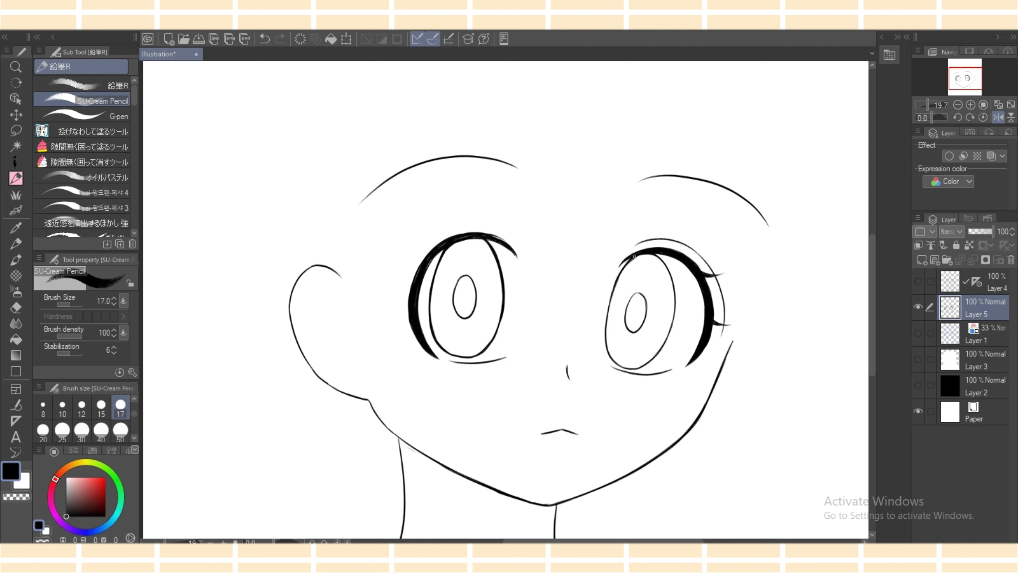
Ink two short pointed eyelashes on the outer side of the ear-side eye, matching the far eye's lashes.
left_click_drag(634, 256, 615, 286)
left_click_drag(403, 253, 420, 265)
mouse_move(412, 313)
left_mouse_down()
mouse_move(391, 313)
mouse_move(416, 316)
mouse_move(411, 258)
mouse_move(434, 228)
left_mouse_up()
key("ctrl+z")
mouse_move(415, 351)
left_mouse_down()
mouse_move(405, 277)
mouse_move(427, 241)
left_mouse_up()
key("ctrl+z")
Ink a thin eyelid crease arching around the outside and top of the ear-side eye, redoing strokes that miss.
mouse_move(400, 304)
left_mouse_down()
mouse_move(436, 229)
mouse_move(426, 241)
mouse_move(480, 220)
left_mouse_up()
key("ctrl+z")
key("ctrl+z")
key("ctrl+z")
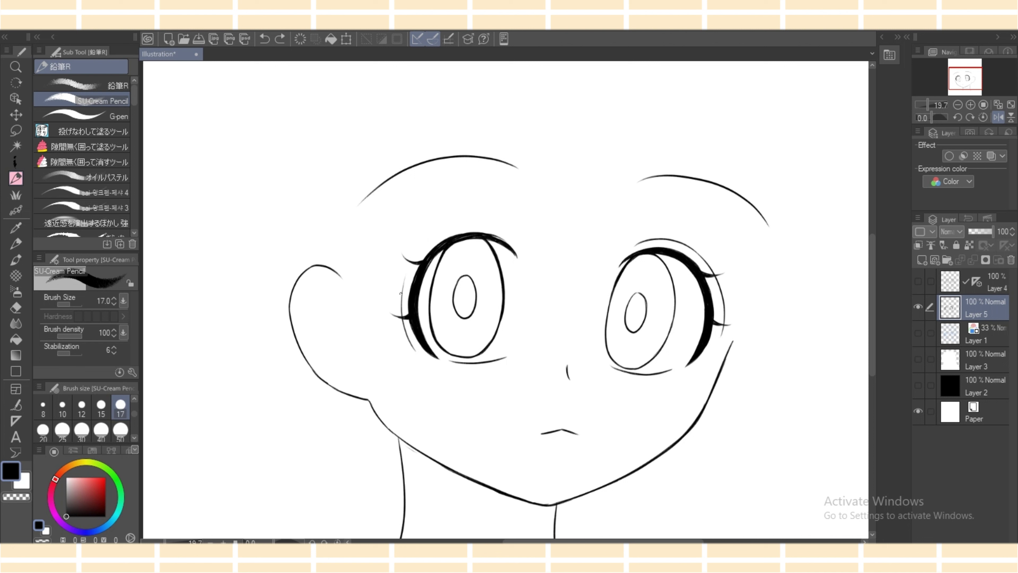
left_click_drag(401, 296, 437, 235)
key("ctrl+z")
mouse_move(402, 299)
left_mouse_down()
mouse_move(428, 243)
mouse_move(482, 227)
left_mouse_up()
key("ctrl+z")
left_click_drag(421, 250, 510, 240)
key("ctrl+z")
mouse_move(421, 250)
left_mouse_down()
mouse_move(491, 223)
mouse_move(506, 232)
left_mouse_up()
Lasso the far eyebrow, transform it slightly inward towards the face's centre and deselect it.
key("m")
mouse_move(678, 146)
left_mouse_down()
mouse_move(623, 167)
mouse_move(706, 147)
left_mouse_up()
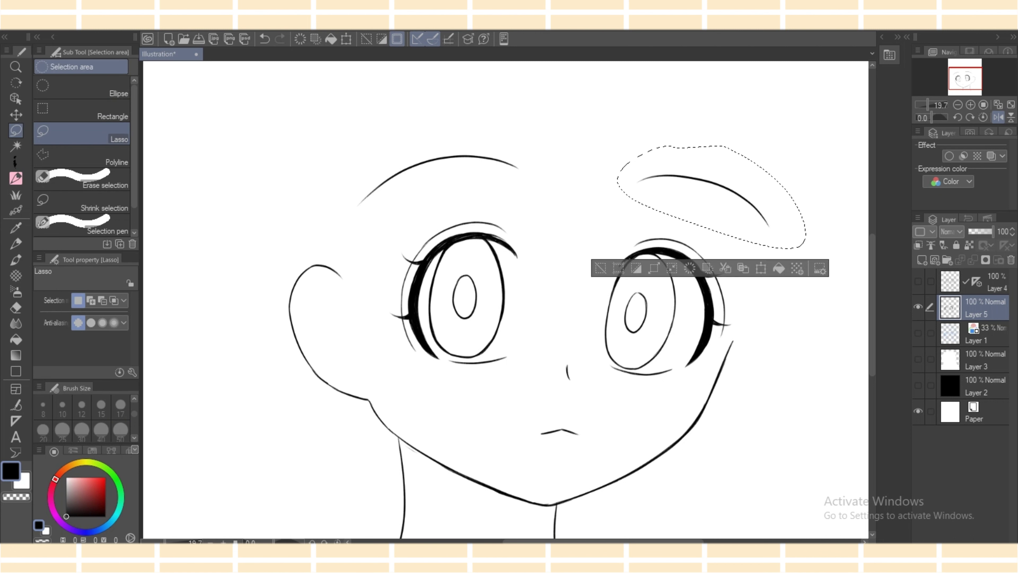
key("k")
key("ctrl+t")
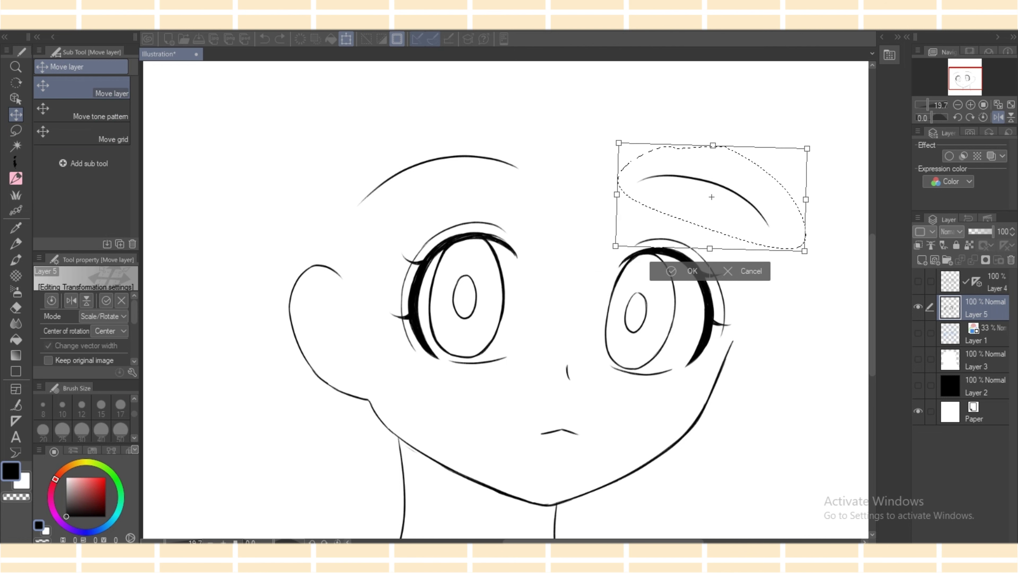
left_click_drag(711, 197, 701, 199)
key("Return")
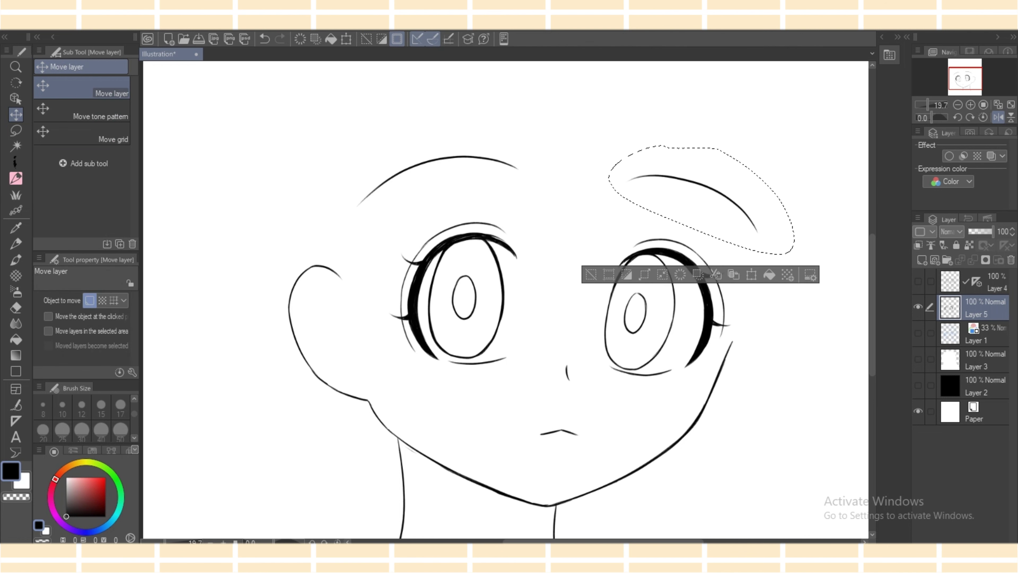
key("m")
key("ctrl+d")
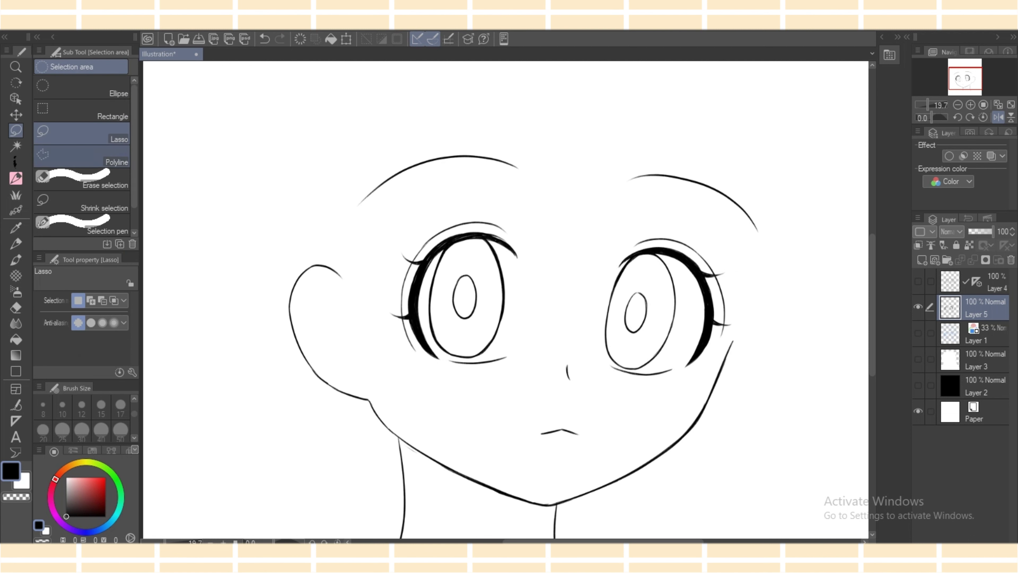
Flip the view back and reinforce the outer side of the far eye's iris outline, redoing the strokes.
left_click(16, 178)
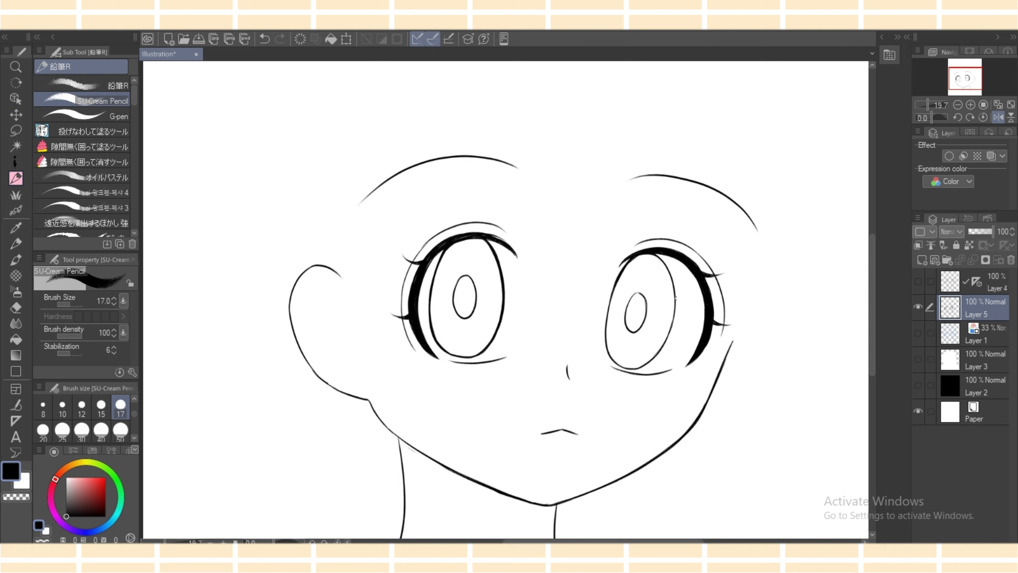
left_click_drag(674, 305, 664, 343)
left_click(998, 117)
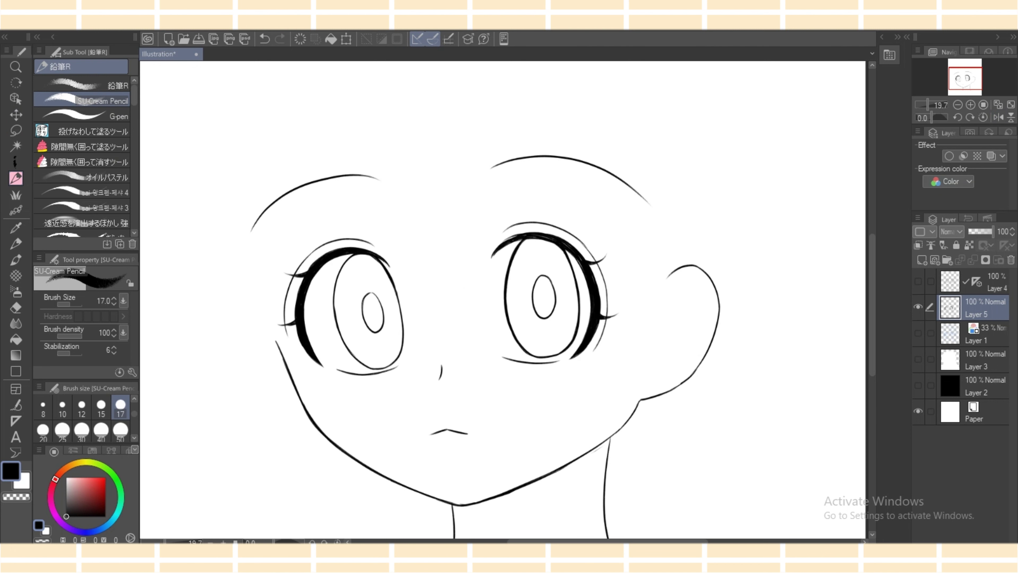
key("ctrl+z")
mouse_move(351, 256)
left_mouse_down()
mouse_move(341, 332)
mouse_move(339, 275)
mouse_move(342, 329)
left_mouse_up()
key("ctrl+z")
key("ctrl+z")
left_click_drag(334, 290, 354, 359)
key("ctrl+z")
left_click_drag(337, 318, 355, 359)
left_click_drag(337, 279, 335, 315)
key("ctrl+z")
Erase the stray marks beneath the jaw line beside the top of the neck.
key("e")
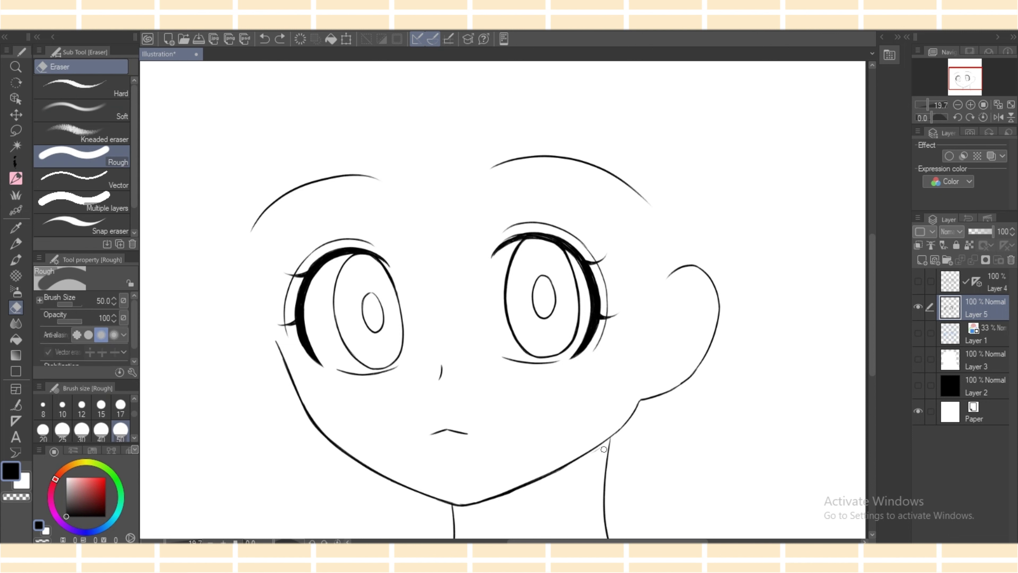
left_click_drag(604, 448, 592, 458)
key("p")
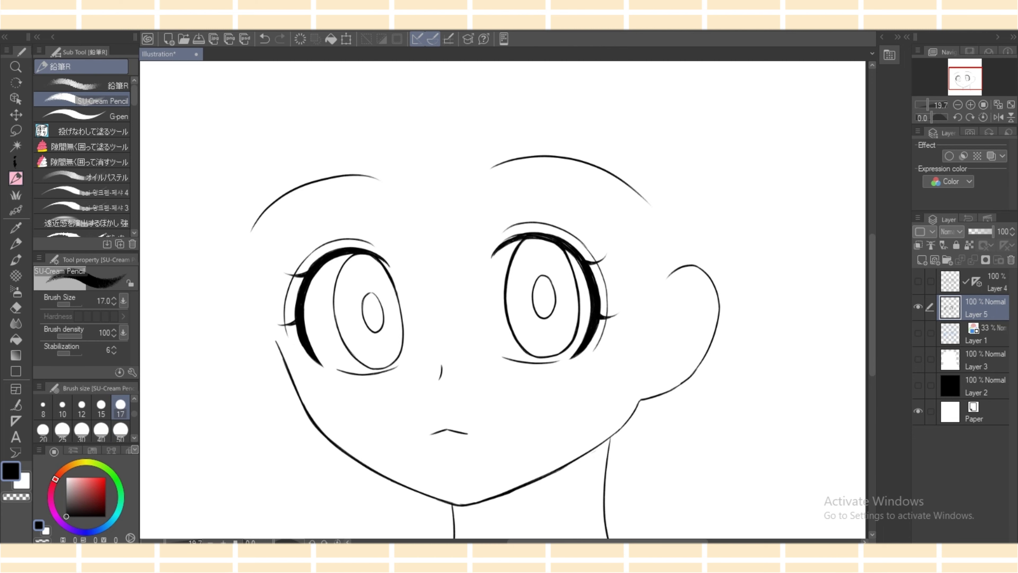
Show the blue sketch layer again beneath the whole line art.
key("ctrl+minus")
key("ctrl+minus")
key("ctrl+minus")
key("ctrl+plus")
key("ctrl+plus")
key("ctrl+minus")
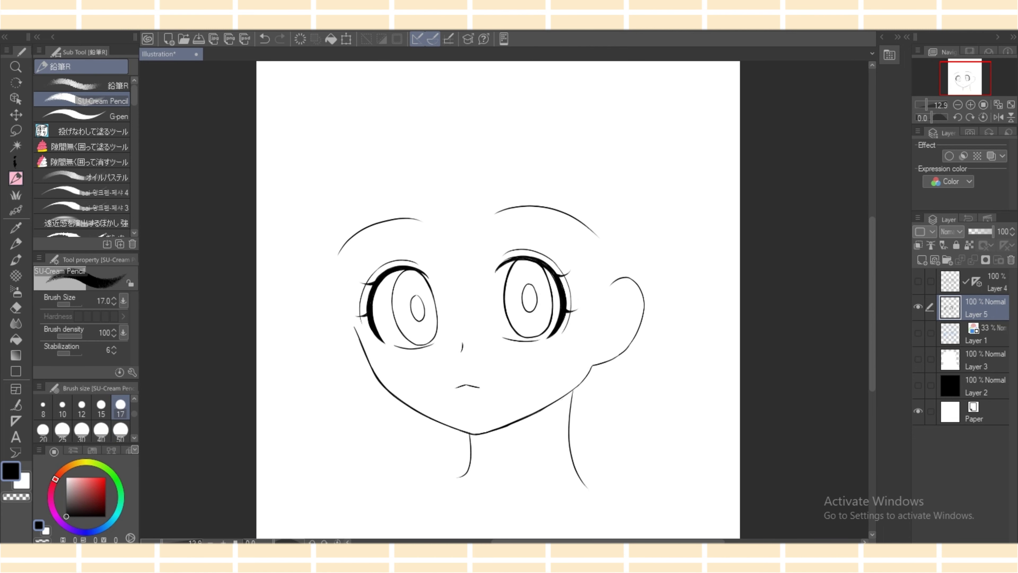
left_click(918, 332)
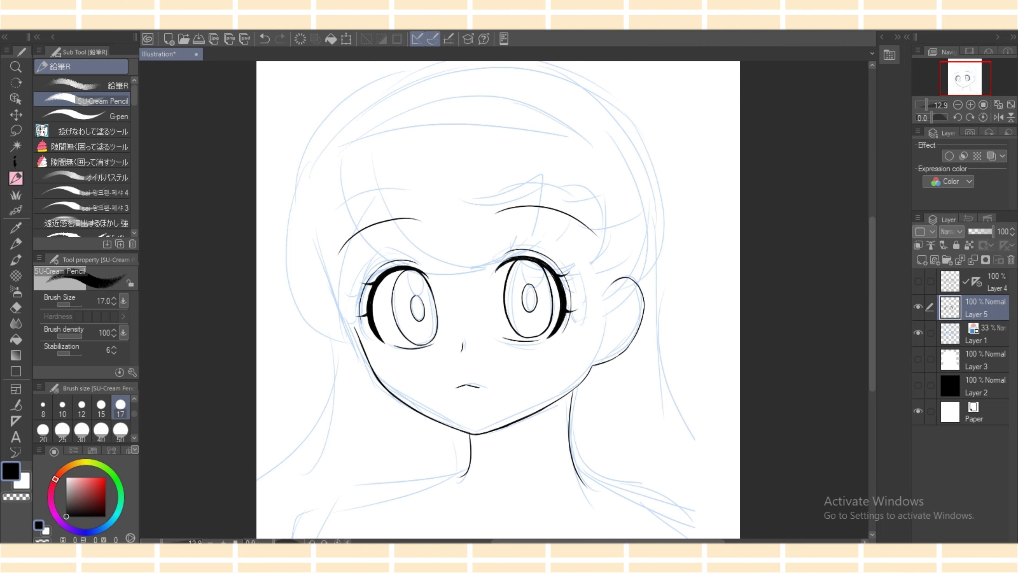
Flip the view, lasso the ear, move it slightly down and in towards the face, and deselect it.
left_click(998, 117)
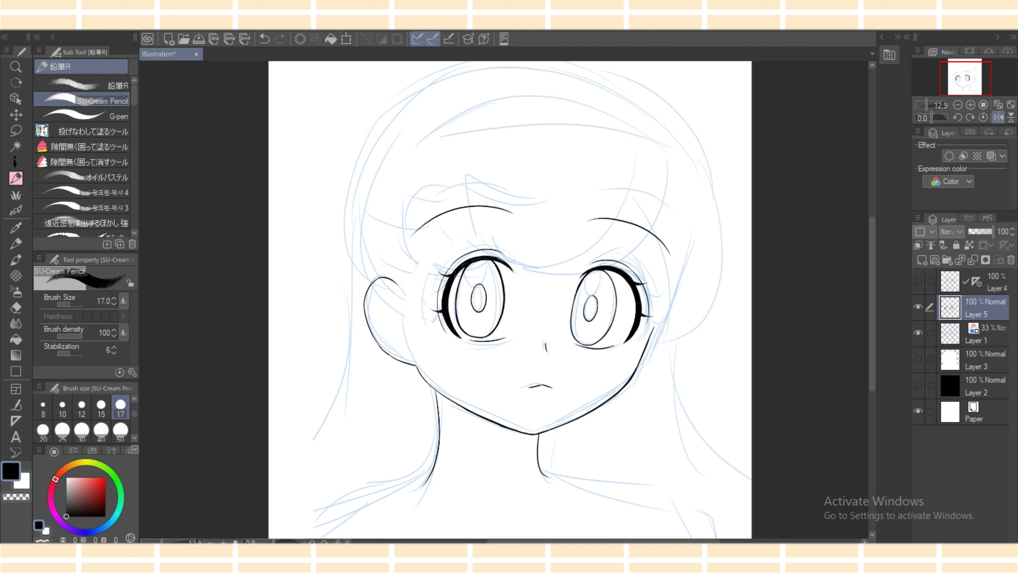
key("m")
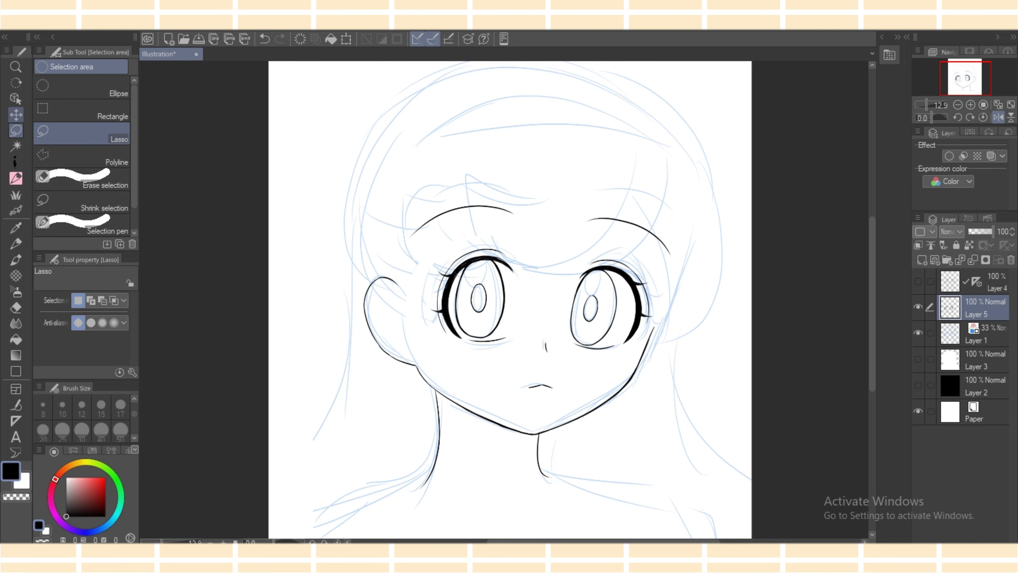
mouse_move(401, 274)
left_mouse_down()
mouse_move(350, 312)
mouse_move(426, 389)
mouse_move(401, 276)
left_mouse_up()
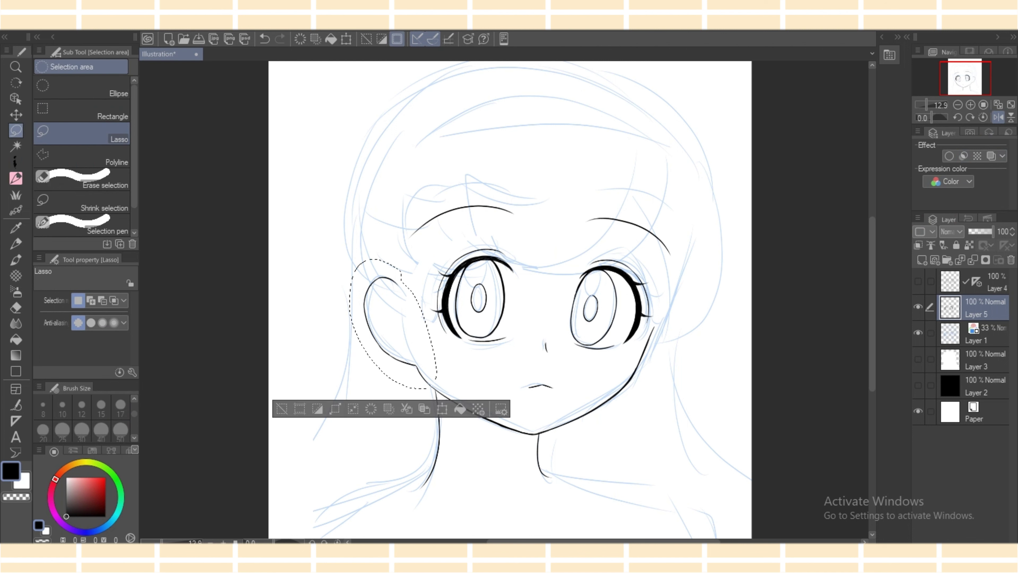
left_click(16, 115)
left_click_drag(395, 320, 401, 327)
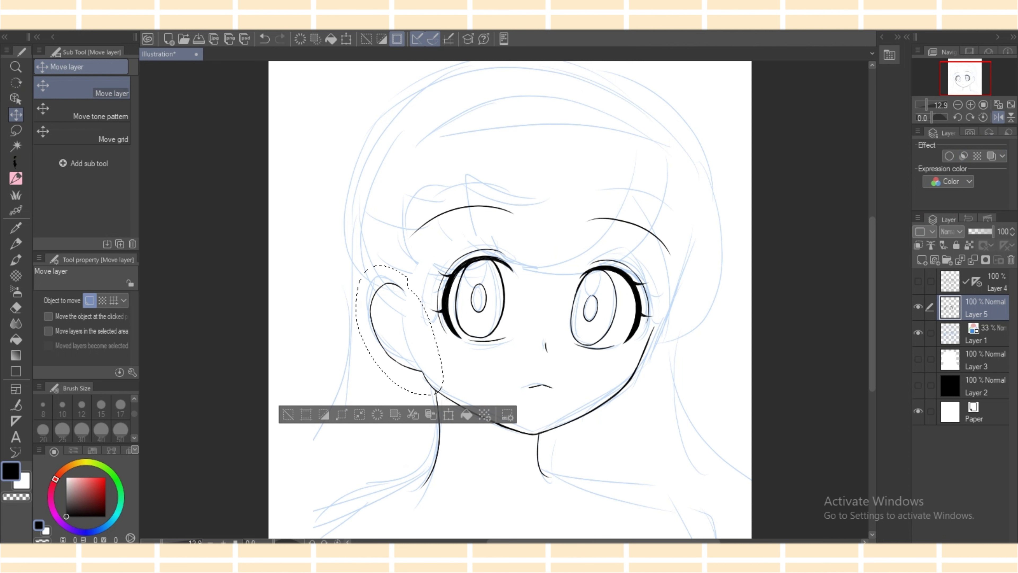
key("m")
key("ctrl+d")
Clean up the jaw line below the ear and re-ink where it meets the top of the neck.
scroll(510, 300, "down", 2)
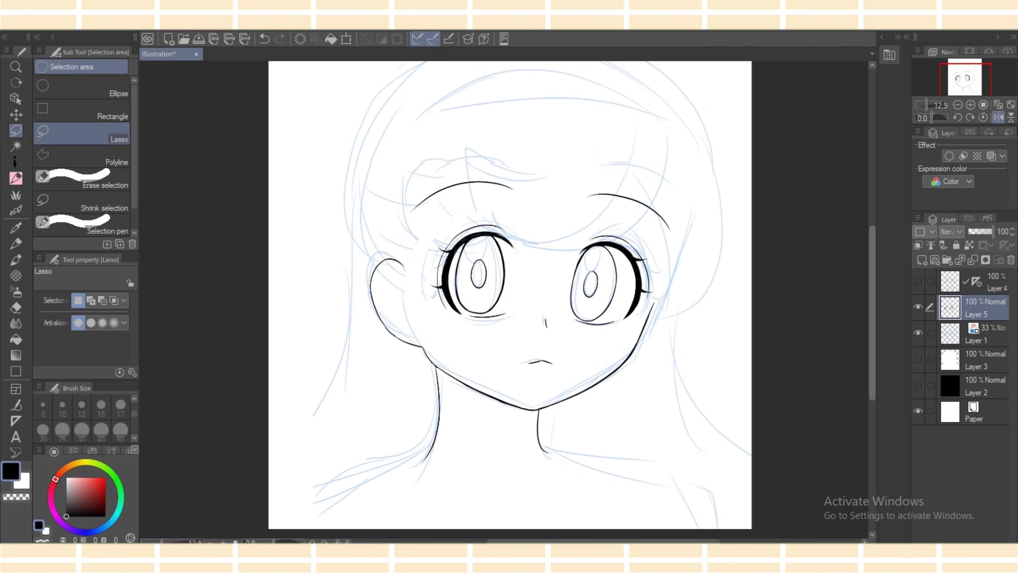
scroll(509, 296, "down", 1)
scroll(504, 299, "up", 3)
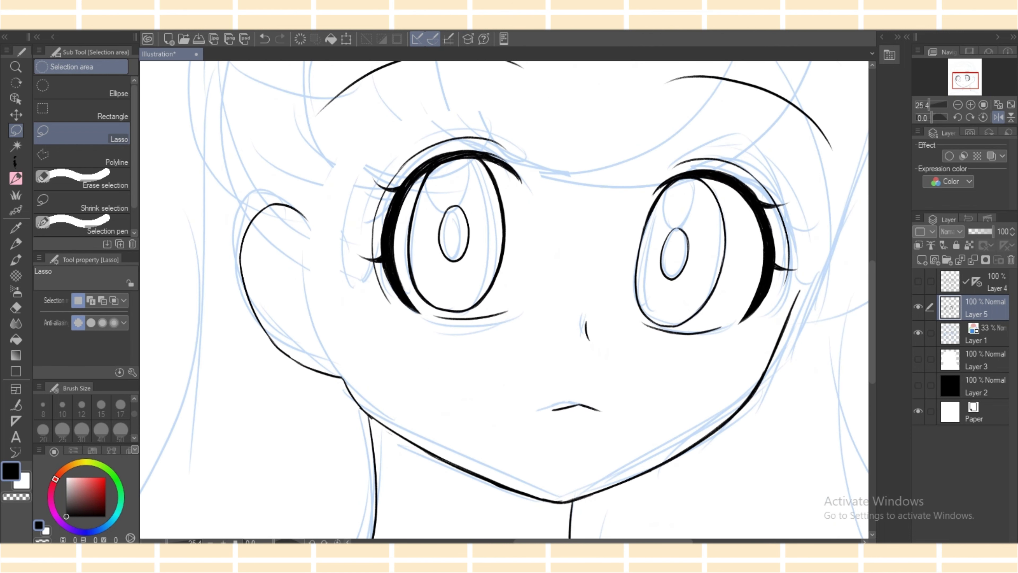
key("e")
mouse_move(377, 425)
left_mouse_down()
mouse_move(357, 411)
mouse_move(397, 434)
left_mouse_up()
key("m")
key("p")
mouse_move(354, 398)
left_mouse_down()
mouse_move(402, 433)
mouse_move(372, 437)
left_mouse_up()
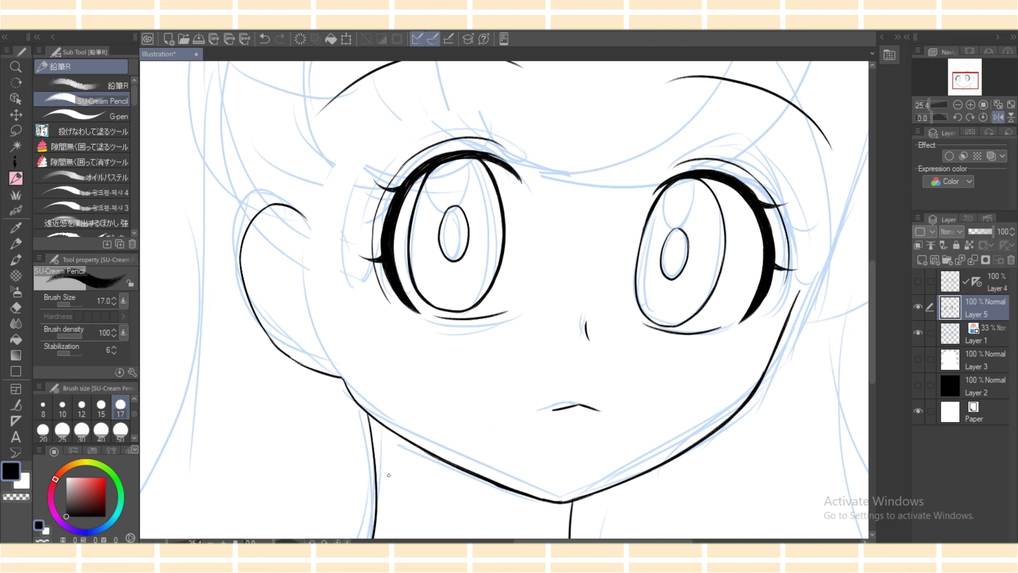
Redraw the ear-side neck line as a smooth curve flowing out to the shoulder and erase the old line.
left_click_drag(871, 322, 872, 372)
left_click_drag(372, 259, 320, 405)
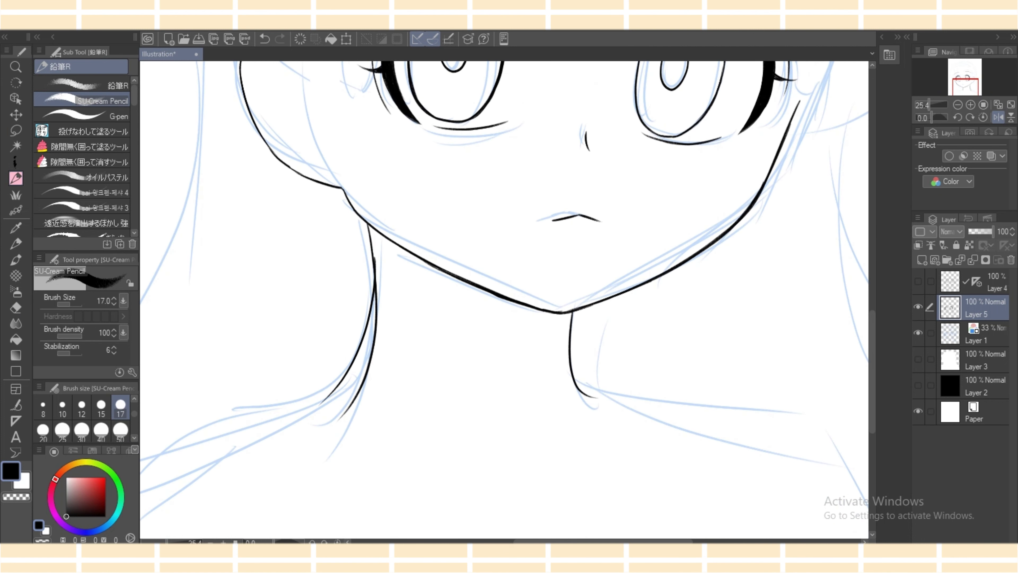
key("ctrl+z")
mouse_move(372, 256)
left_mouse_down()
mouse_move(334, 402)
mouse_move(376, 357)
mouse_move(340, 419)
left_mouse_up()
key("e")
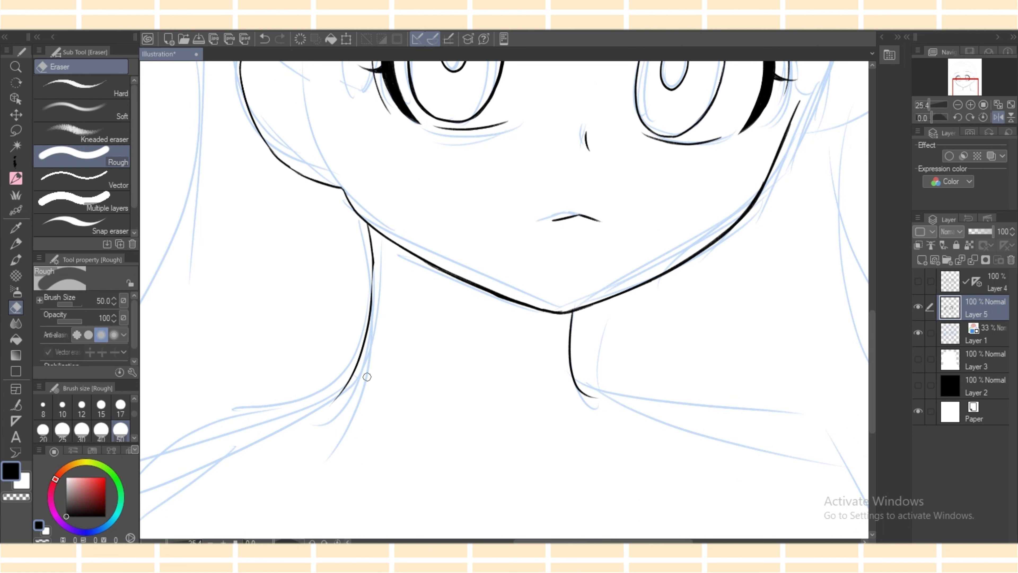
Touch up the ear-side neck line and re-ink the tip of the chin.
key("p")
left_click_drag(375, 264, 373, 301)
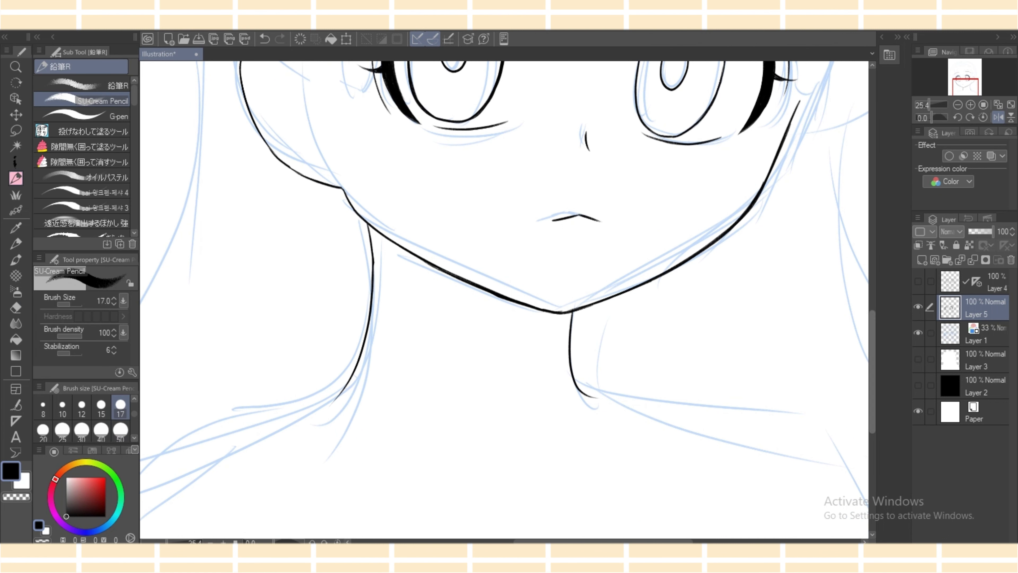
key("e")
key("p")
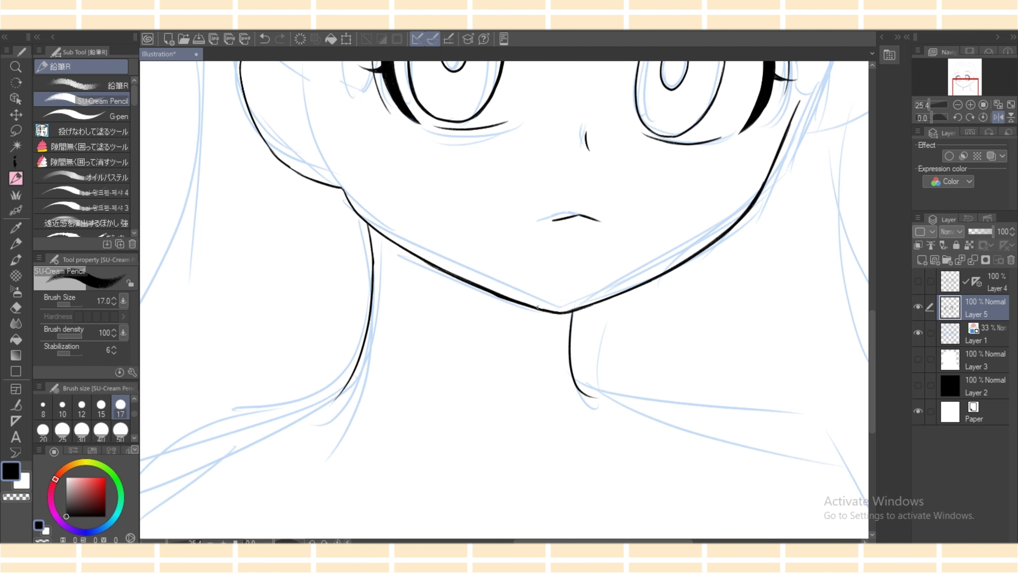
key("ctrl+z")
left_click_drag(540, 311, 577, 310)
Add a new layer and, in the unflipped full view, ink the inner and outer curves of the hair lock beside the face, opposite the ear.
left_click_drag(871, 372, 871, 313)
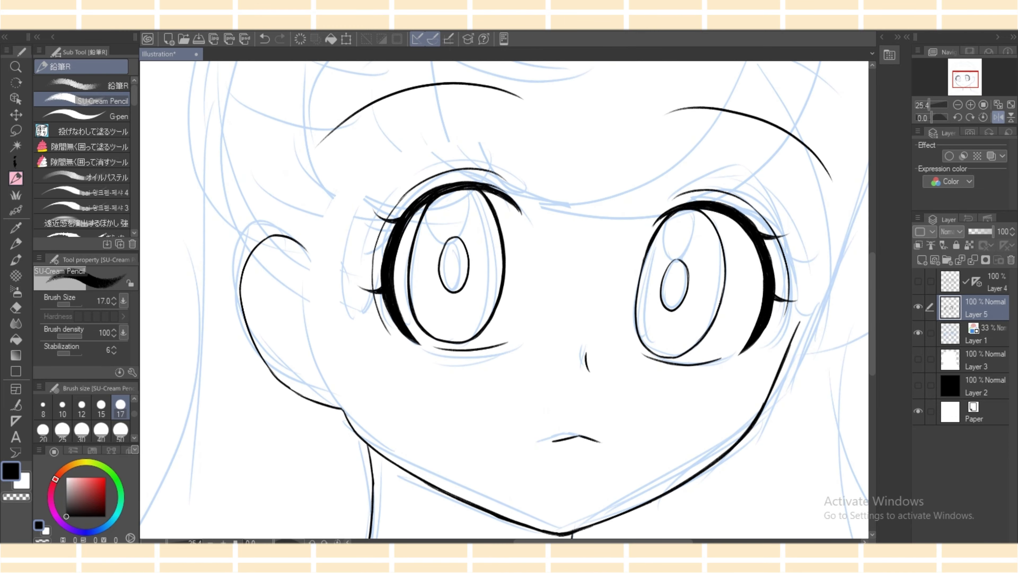
left_click(1010, 118)
left_click(1011, 117)
left_click(998, 117)
left_click_drag(168, 541, 162, 541)
scroll(856, 300, "up", 2)
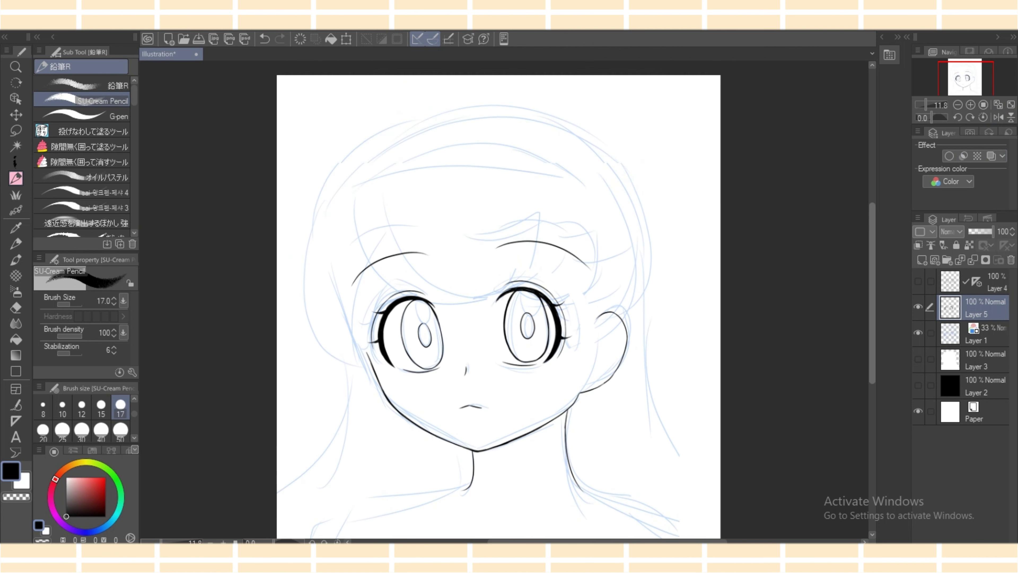
left_click(922, 260)
left_click_drag(369, 278, 375, 373)
mouse_move(310, 243)
left_mouse_down()
mouse_move(375, 379)
mouse_move(311, 266)
mouse_move(377, 375)
left_mouse_up()
key("ctrl+z")
Ink a middle strand line inside that side lock, curving down to its tip at the cheek.
mouse_move(338, 302)
left_mouse_down()
mouse_move(380, 371)
mouse_move(361, 360)
mouse_move(402, 381)
left_mouse_up()
key("ctrl+z")
key("ctrl+z")
key("ctrl+z")
left_click_drag(334, 299, 389, 380)
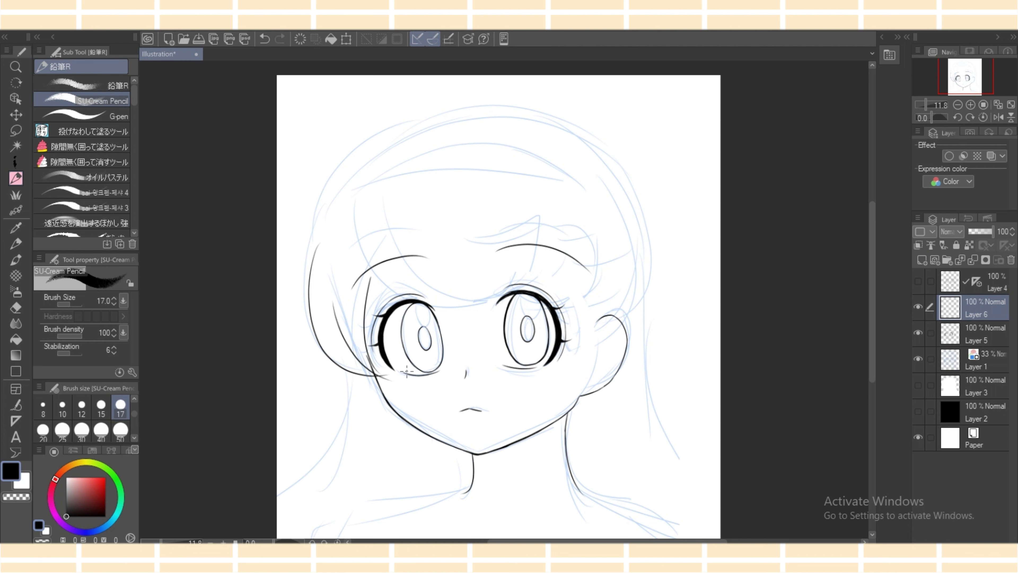
key("ctrl+z")
left_click_drag(333, 306, 387, 377)
Ink the large curved fringe section sweeping across the forehead, trying a short strand at its parting.
mouse_move(353, 226)
left_mouse_down()
mouse_move(433, 309)
mouse_move(530, 215)
left_mouse_up()
key("ctrl+z")
left_click_drag(352, 222, 536, 206)
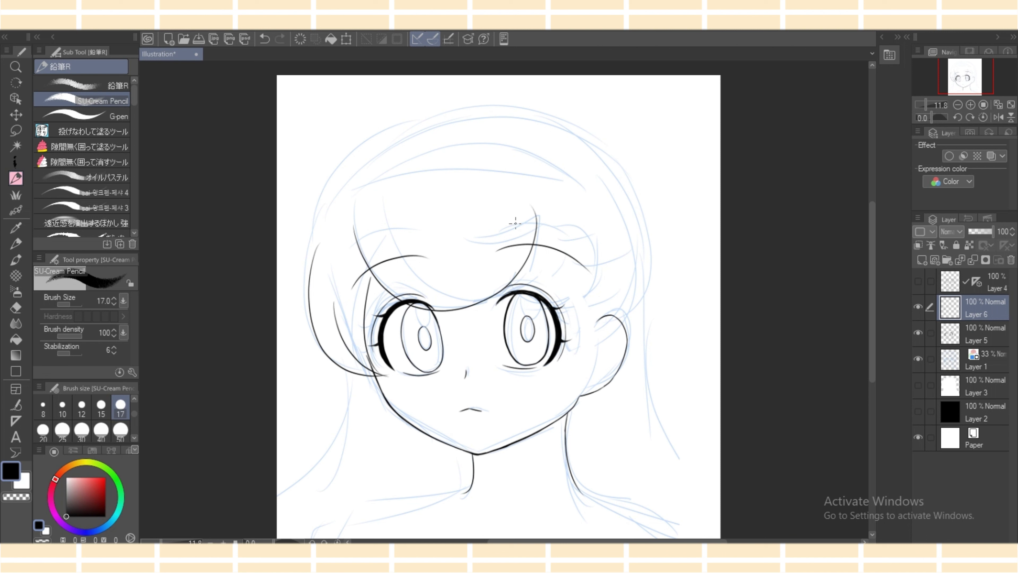
key("ctrl+z")
mouse_move(347, 228)
left_mouse_down()
mouse_move(515, 288)
mouse_move(527, 217)
left_mouse_up()
left_click_drag(465, 237, 529, 216)
key("ctrl+z")
key("ctrl+z")
Ink the smaller fringe curve above the ear-side eye and a lock line between that eye and the ear.
left_click_drag(509, 300, 599, 213)
key("ctrl+z")
mouse_move(509, 298)
left_mouse_down()
mouse_move(546, 306)
mouse_move(580, 217)
mouse_move(588, 221)
left_mouse_up()
left_click_drag(579, 288, 574, 347)
Flip the view and ink the ear-side hair lock with its outer contour, inner edge and middle strand crossing the ear.
left_click(998, 118)
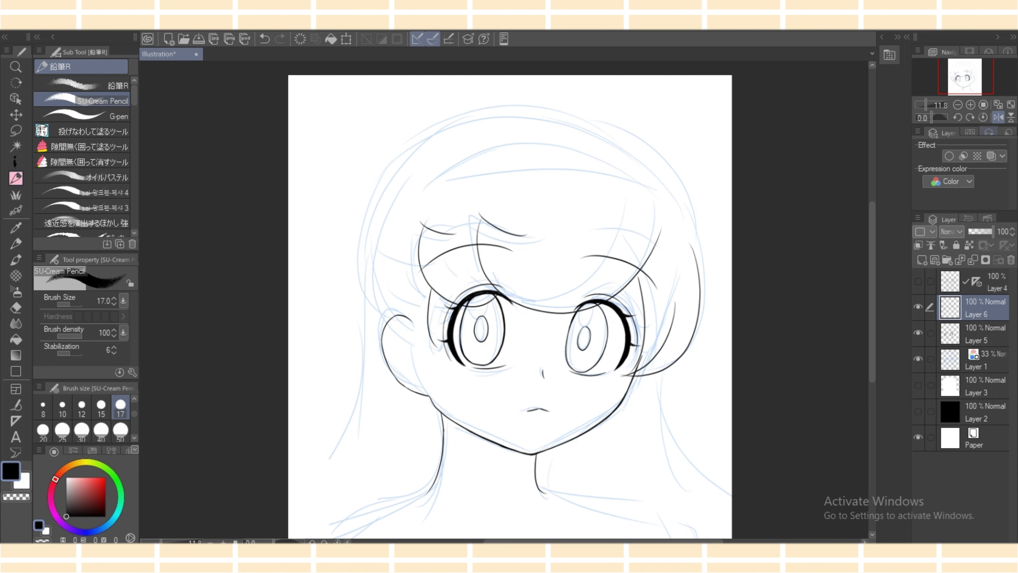
mouse_move(387, 185)
left_mouse_down()
mouse_move(368, 277)
mouse_move(441, 360)
mouse_move(444, 351)
left_mouse_up()
key("ctrl+z")
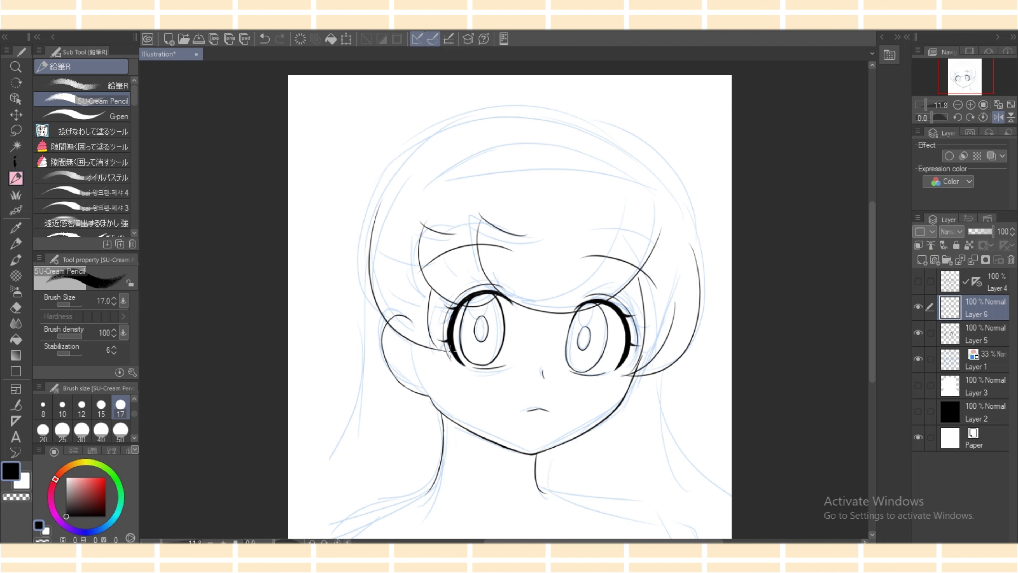
left_click_drag(406, 268, 446, 356)
key("ctrl+z")
key("ctrl+z")
key("ctrl+z")
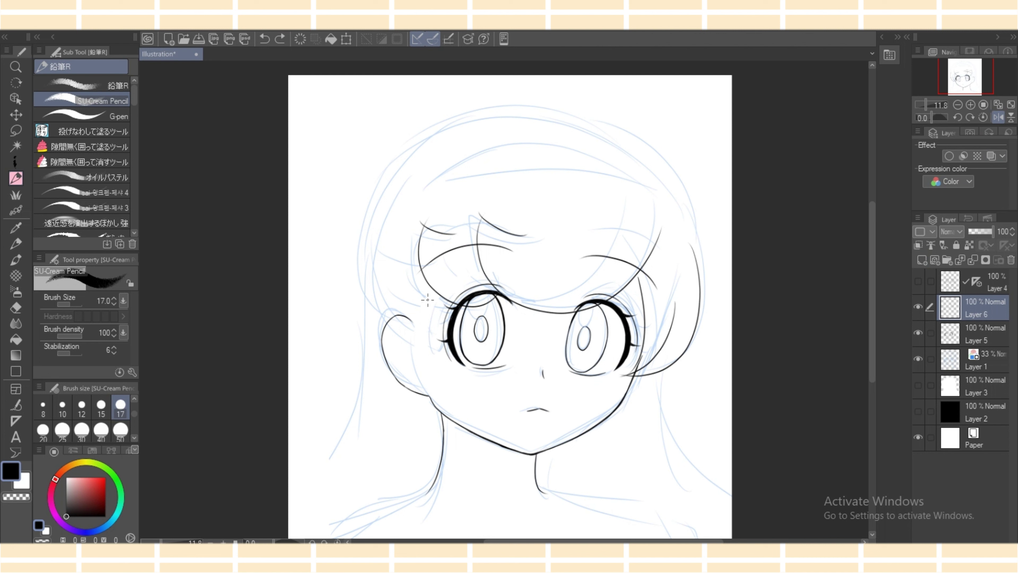
left_click_drag(395, 201, 431, 353)
left_click_drag(431, 285, 433, 355)
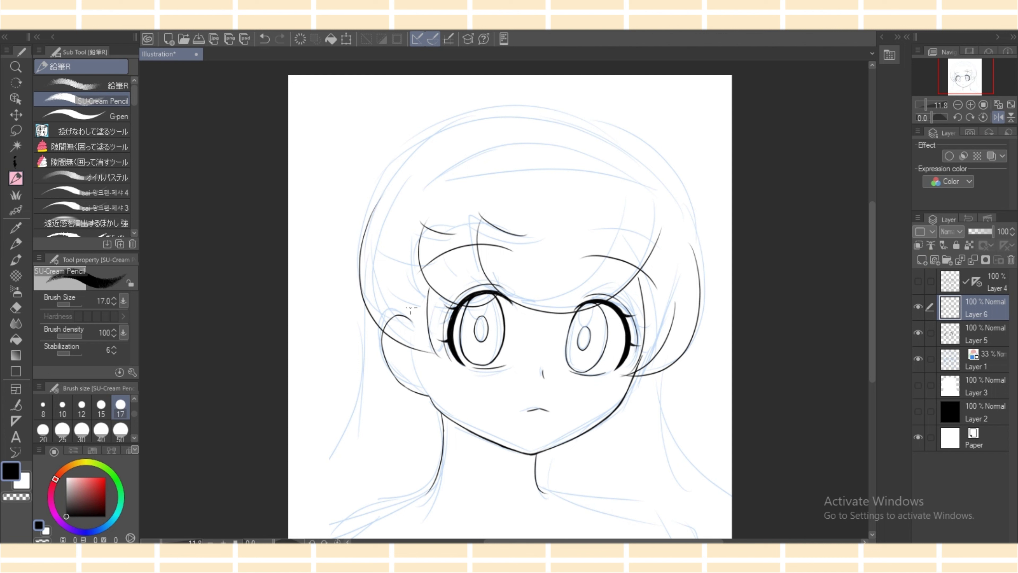
left_click_drag(399, 271, 437, 356)
Ink the top of the head as one smooth arc joining both side locks, redrawing it in the unflipped view.
left_click_drag(375, 205, 614, 139)
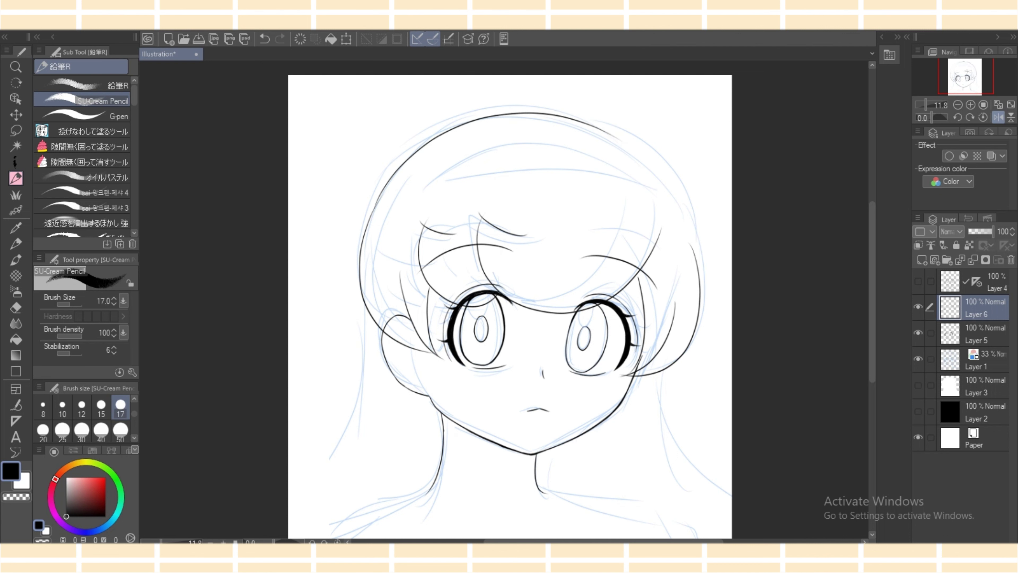
key("h")
key("ctrl+z")
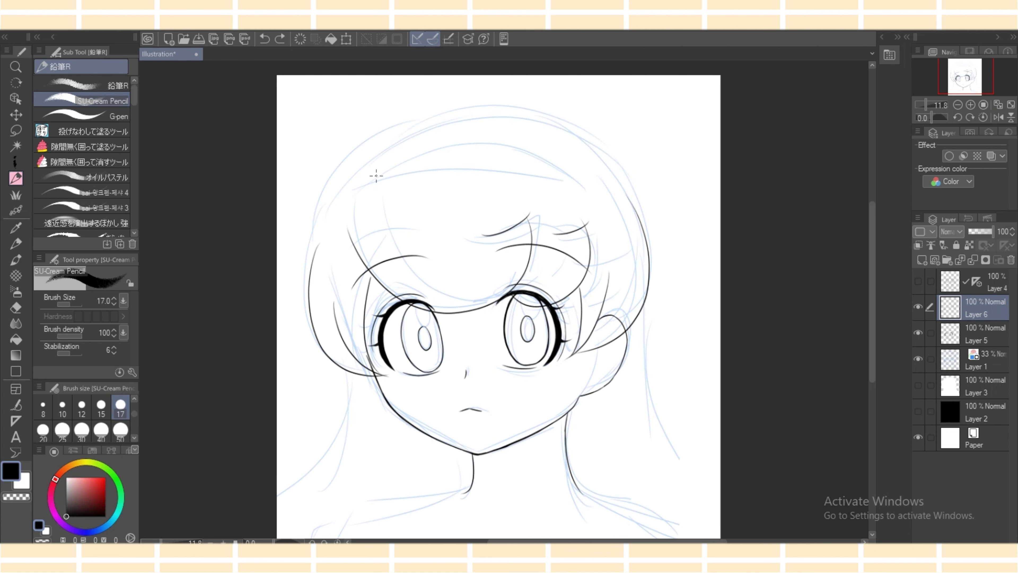
left_click_drag(320, 242, 538, 124)
key("ctrl+z")
key("ctrl+y")
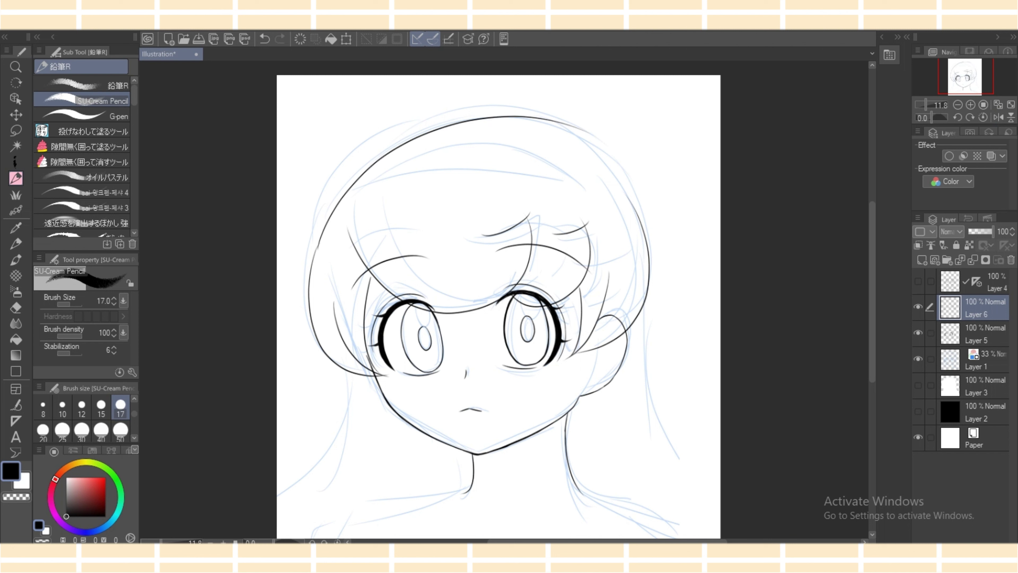
key("ctrl+z")
mouse_move(319, 248)
left_mouse_down()
mouse_move(366, 172)
mouse_move(612, 194)
left_mouse_up()
key("ctrl+z")
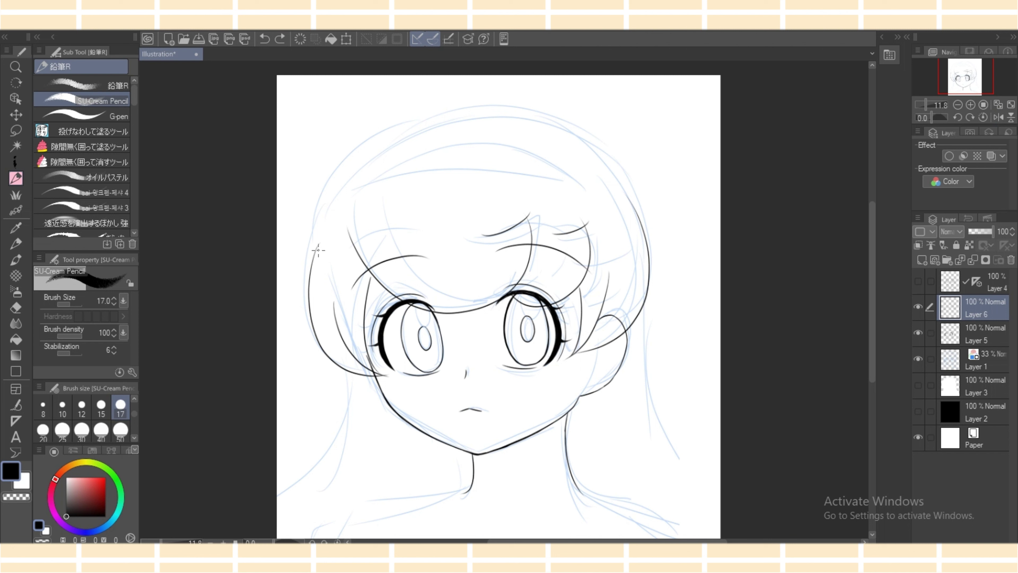
left_click_drag(319, 245, 633, 202)
key("ctrl+z")
left_click_drag(317, 247, 646, 226)
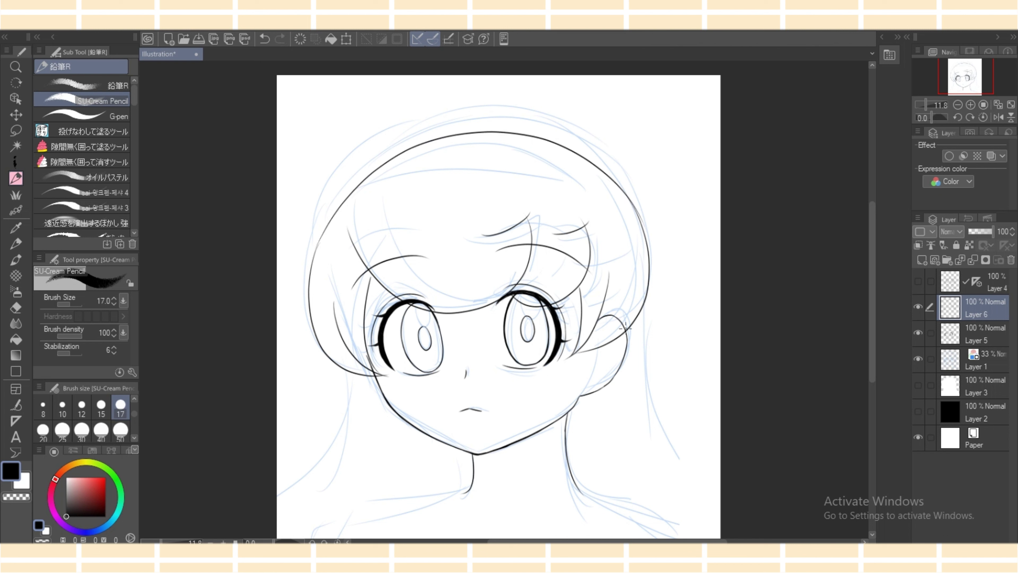
Re-ink where the head arc meets the ear-side hair and draw the long hair lines flowing down both sides to the canvas edges.
key("e")
key("p")
key("e")
left_click_drag(640, 211, 644, 239)
key("p")
key("ctrl+z")
left_click_drag(632, 201, 646, 243)
key("ctrl+z")
left_click_drag(632, 202, 646, 243)
left_click_drag(645, 287, 719, 537)
left_click_drag(349, 374, 277, 513)
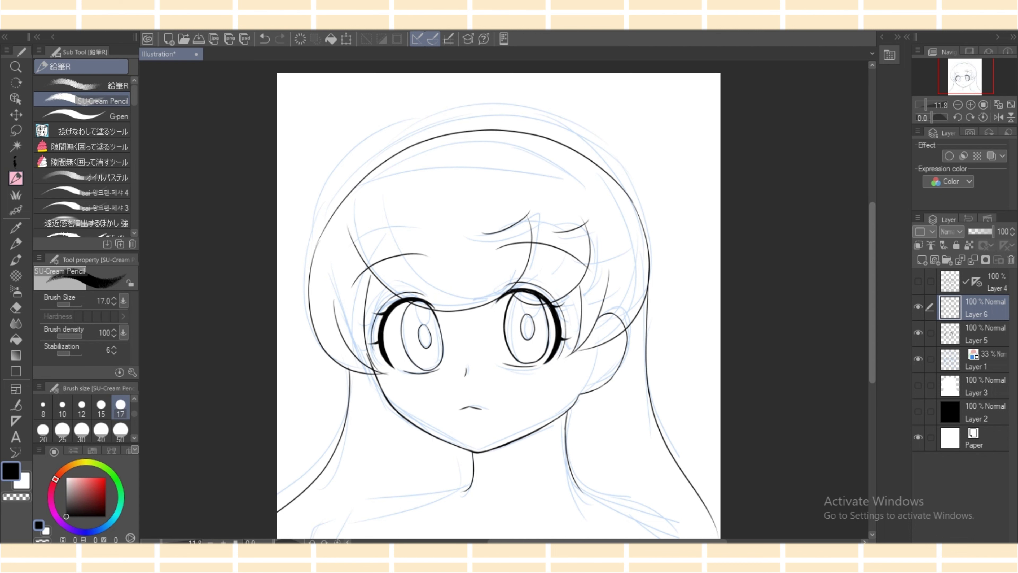
scroll(497, 301, "down", 1)
mouse_move(358, 211)
left_mouse_down()
mouse_move(403, 170)
mouse_move(591, 193)
left_mouse_up()
key("ctrl+z")
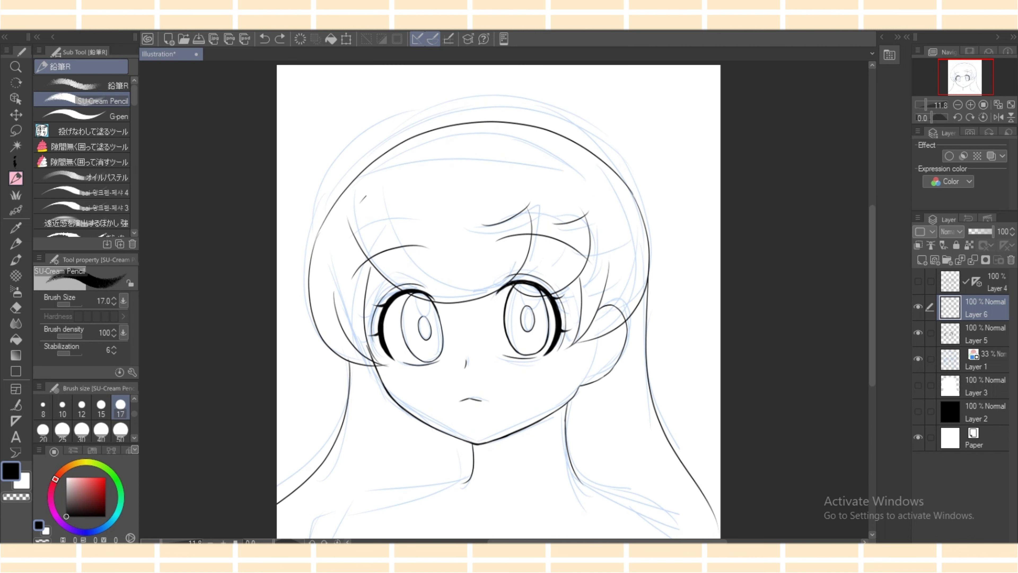
mouse_move(366, 201)
left_mouse_down()
mouse_move(613, 197)
mouse_move(385, 171)
mouse_move(585, 191)
left_mouse_up()
key("ctrl+z")
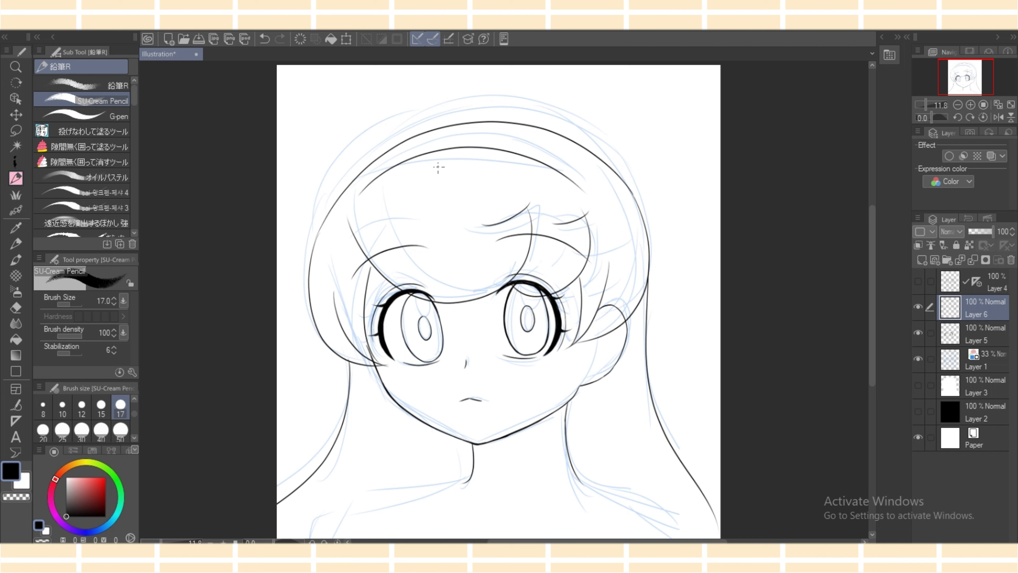
key("e")
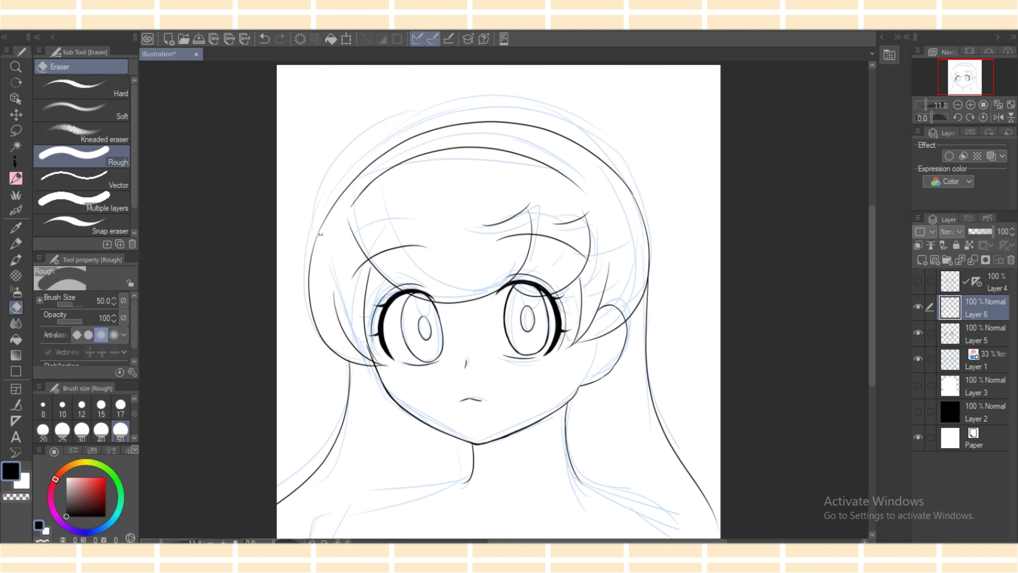
key("p")
left_click_drag(350, 210, 611, 220)
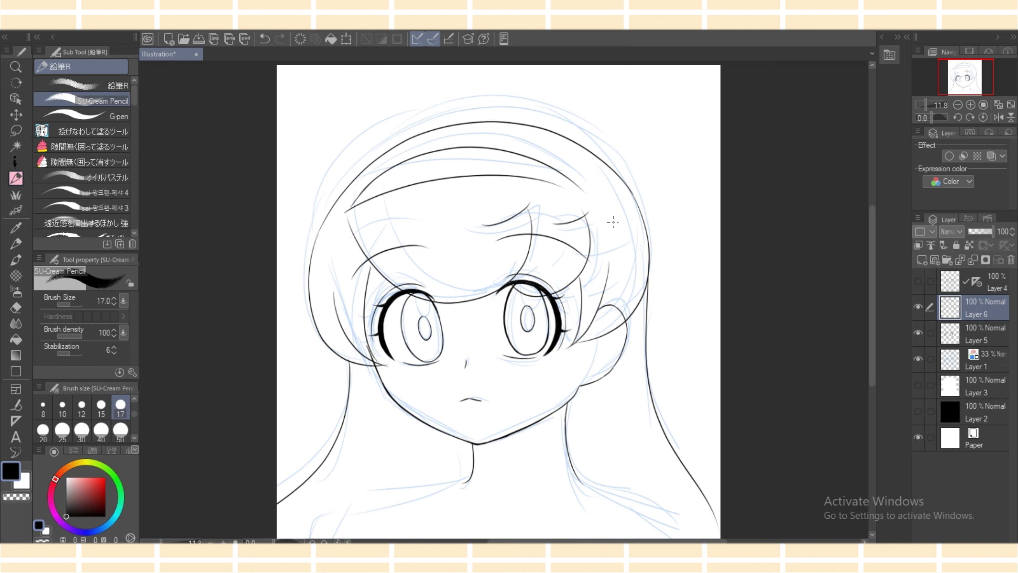
key("ctrl+z")
key("ctrl+z")
left_click_drag(347, 208, 569, 206)
left_click_drag(347, 210, 577, 192)
key("ctrl+z")
key("ctrl+z")
left_click_drag(347, 200, 584, 179)
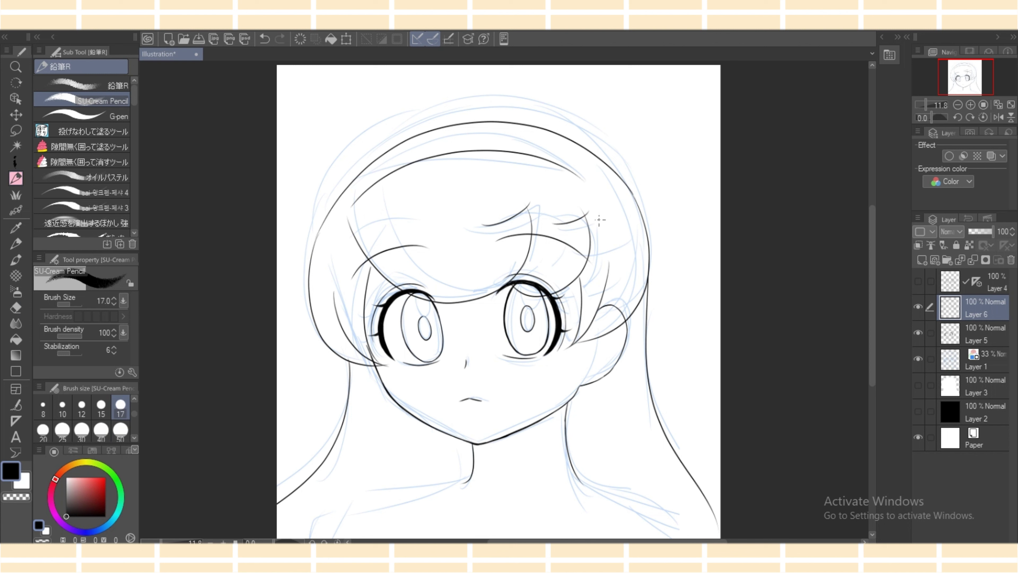
left_click_drag(350, 206, 593, 188)
key("ctrl+z")
key("ctrl+z")
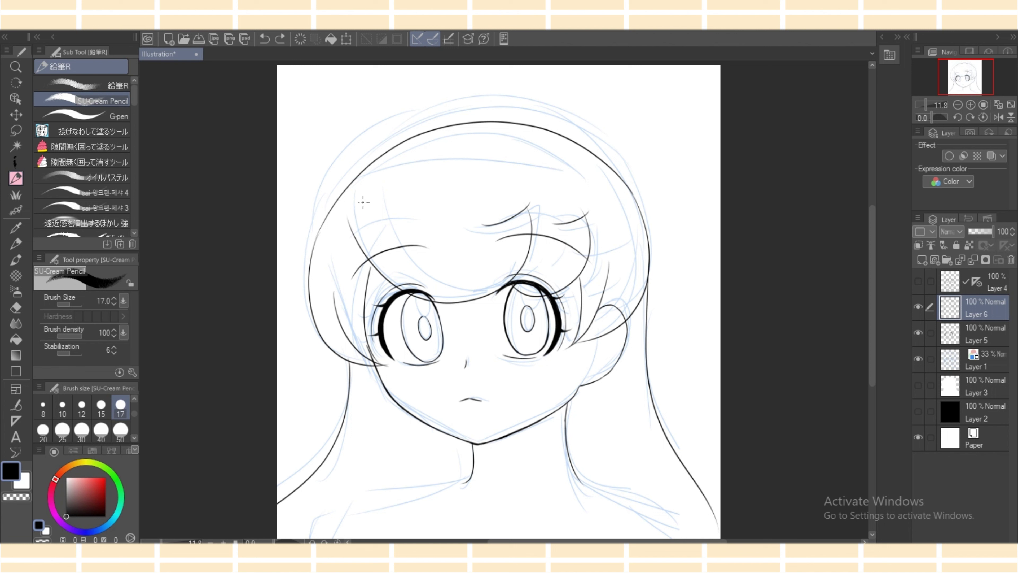
Ink a crescent across the crown from a high upper arc and a flatter lower arc, and erase the overshooting ends.
left_click_drag(357, 203, 593, 195)
left_click_drag(347, 206, 599, 193)
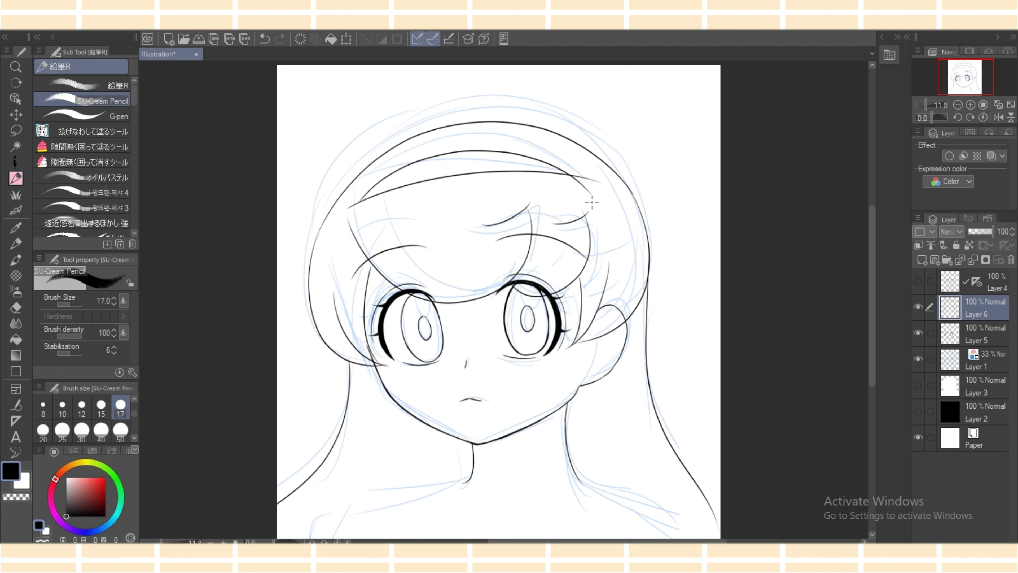
key("ctrl+z")
left_click_drag(348, 205, 599, 196)
key("e")
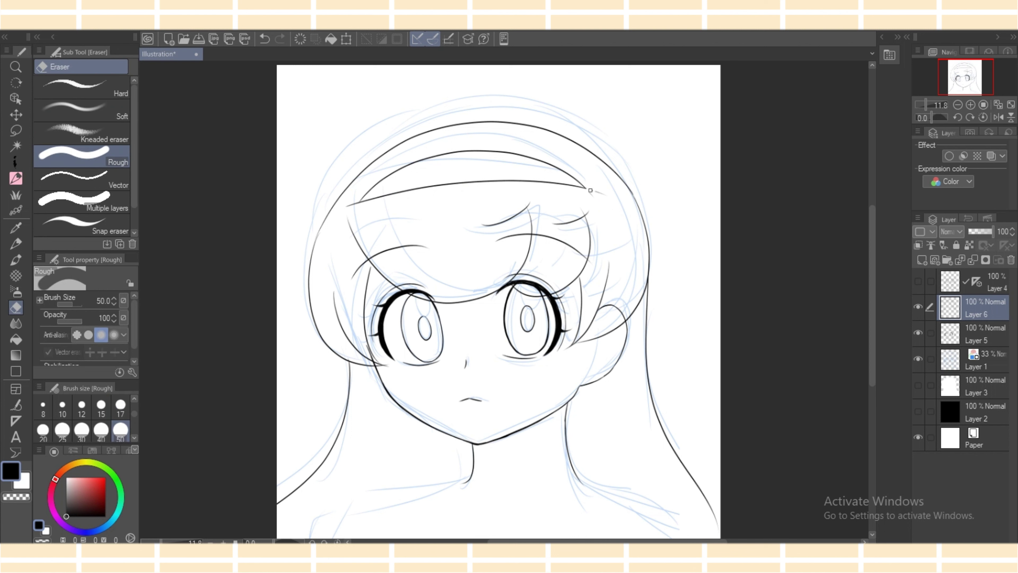
left_click_drag(347, 207, 357, 200)
key("p")
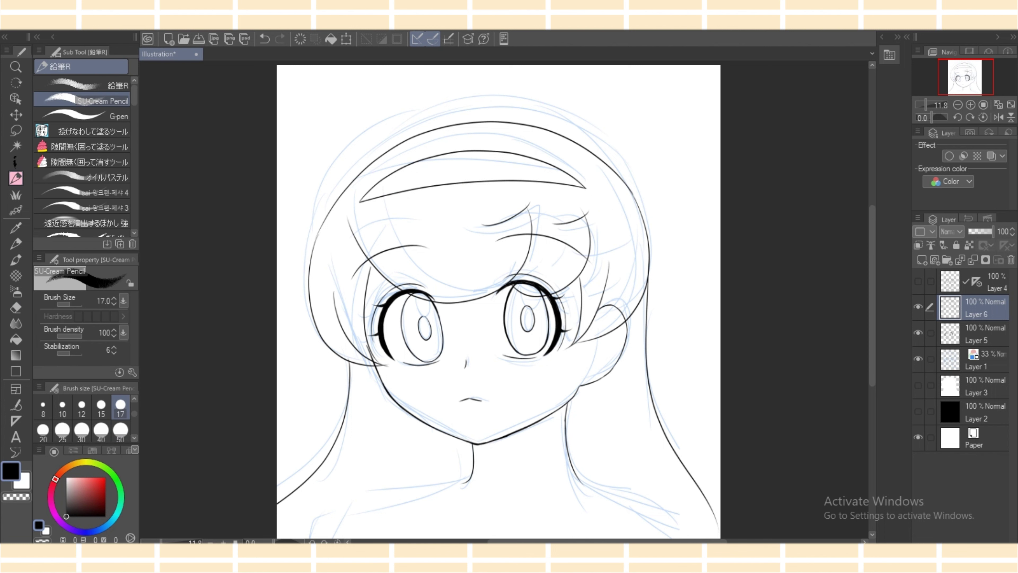
key("e")
key("p")
key("e")
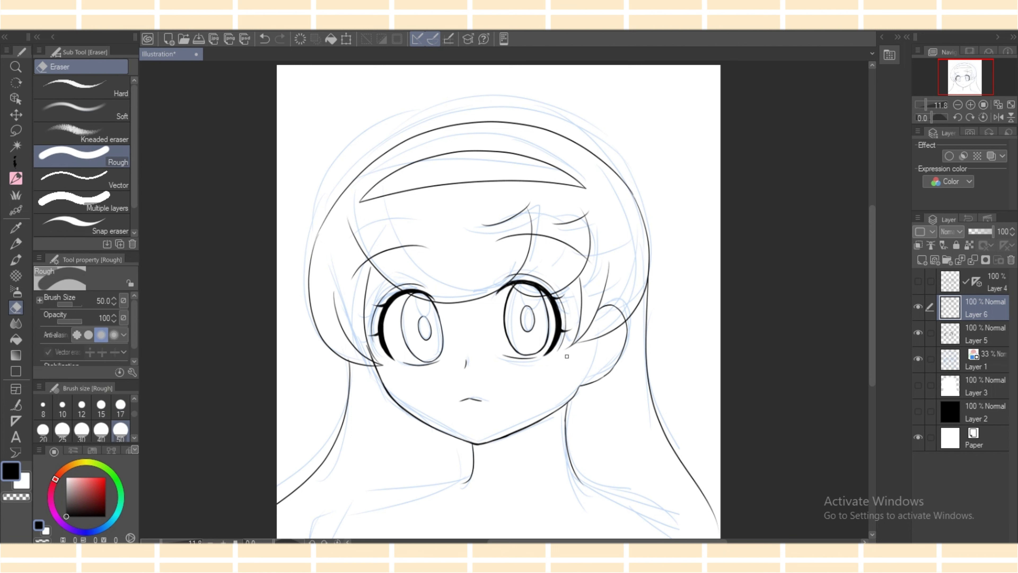
key("p")
Add a new layer and ink the shirt collar around the neck, with a curved neckline and a pointed flap on each side.
left_click(922, 260)
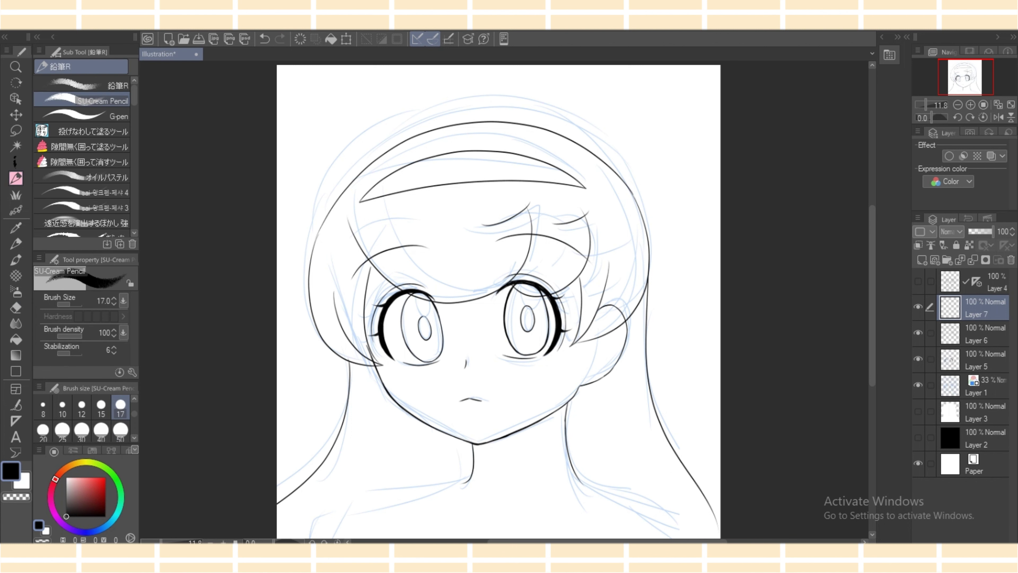
scroll(466, 423, "down", 2)
mouse_move(470, 415)
left_mouse_down()
mouse_move(439, 473)
mouse_move(463, 495)
left_mouse_up()
mouse_move(472, 441)
left_mouse_down()
mouse_move(479, 507)
mouse_move(568, 419)
left_mouse_up()
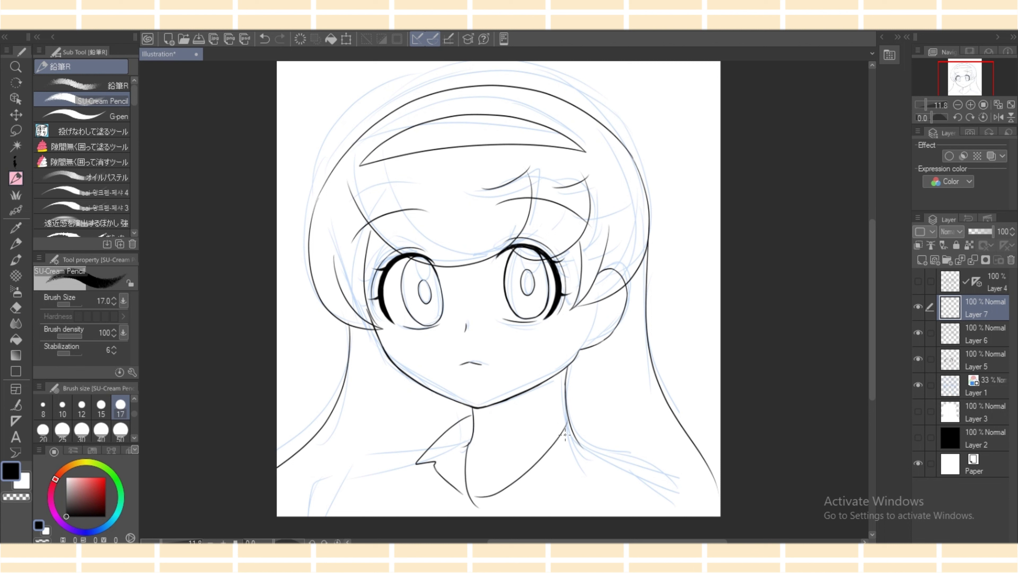
key("ctrl+z")
mouse_move(472, 490)
left_mouse_down()
mouse_move(571, 420)
mouse_move(582, 486)
mouse_move(574, 509)
mouse_move(588, 462)
mouse_move(575, 508)
left_mouse_up()
key("ctrl+z")
key("ctrl+z")
left_click_drag(871, 309, 871, 321)
left_click_drag(547, 455, 541, 467)
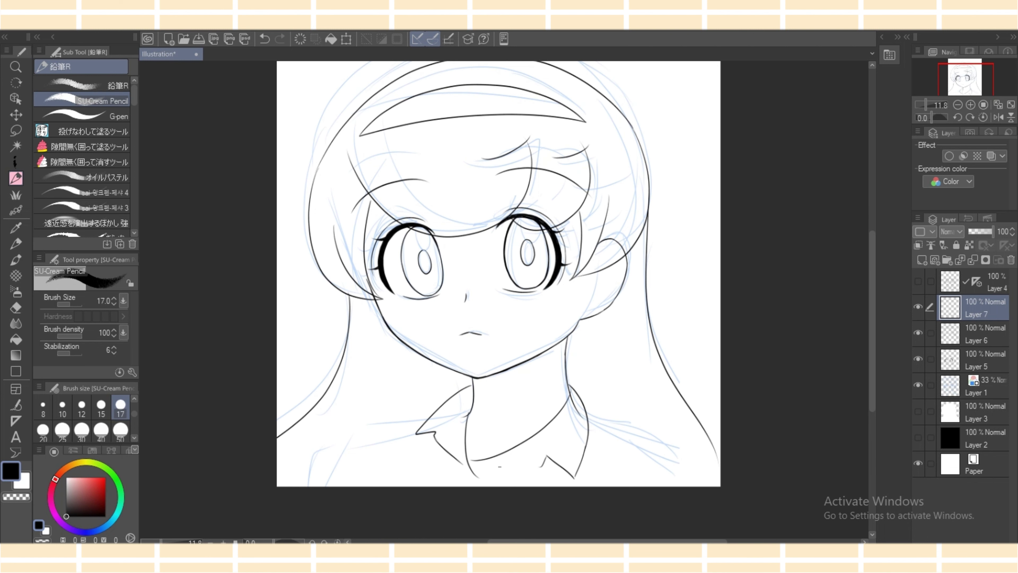
Ink the ribbon bow below the collar, adding another new layer for its knot, loop and side lines.
left_click_drag(469, 464, 545, 469)
key("e")
mouse_move(469, 469)
left_mouse_down()
mouse_move(479, 478)
mouse_move(461, 484)
mouse_move(416, 433)
mouse_move(412, 486)
left_mouse_up()
key("p")
left_click(921, 259)
key("ctrl+z")
left_click_drag(415, 434, 406, 486)
mouse_move(474, 468)
left_mouse_down()
mouse_move(539, 459)
mouse_move(548, 486)
left_mouse_up()
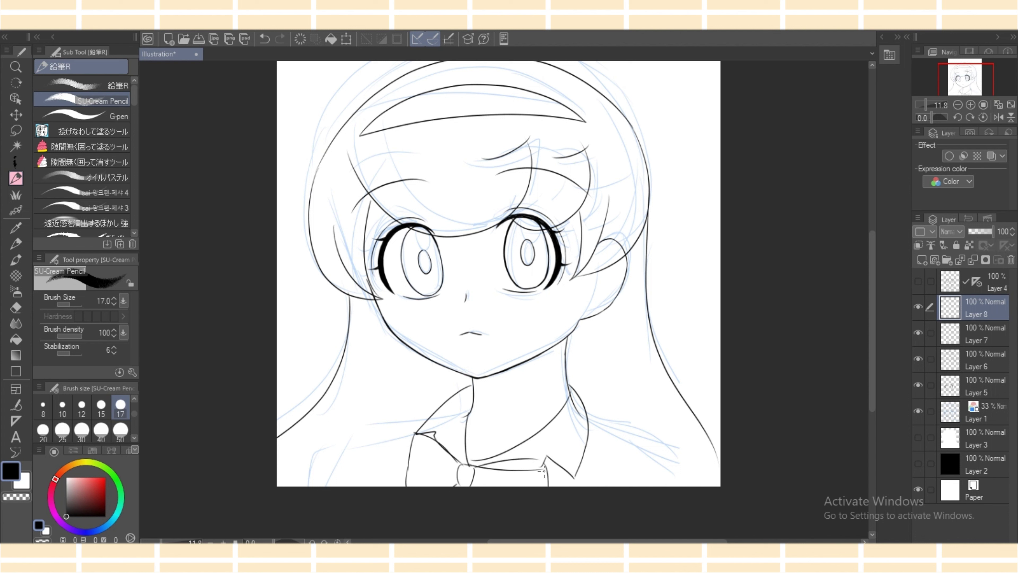
key("ctrl+z")
left_click_drag(543, 459, 546, 487)
left_click_drag(459, 477, 458, 486)
Ink the ear-side shoulder as a curve from the collar out and down to the canvas edge, redrawing it until smooth.
left_click_drag(619, 432, 597, 487)
left_click_drag(588, 407, 664, 438)
key("ctrl+z")
key("ctrl+z")
left_click_drag(580, 402, 702, 487)
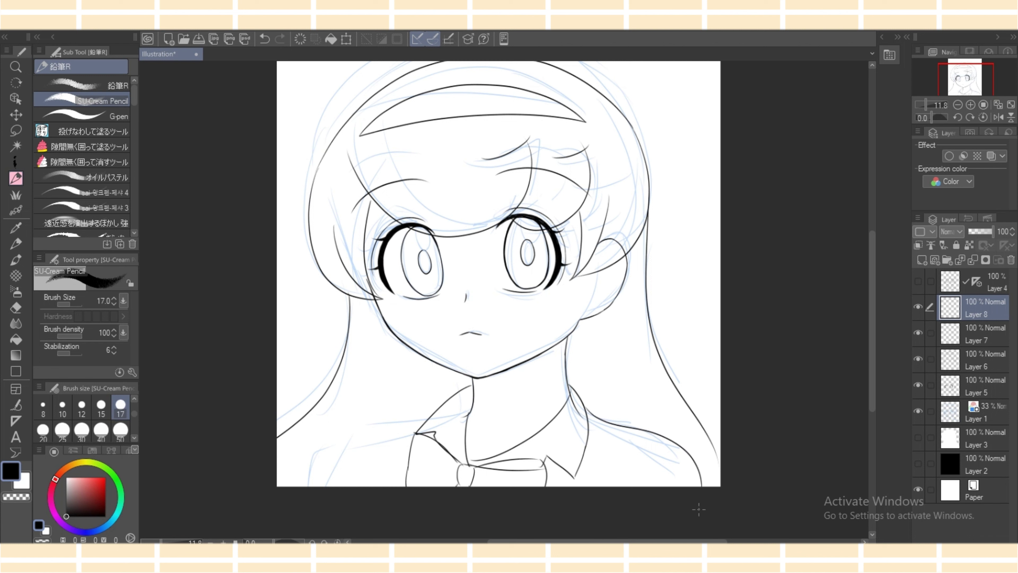
key("ctrl+z")
left_click_drag(582, 403, 660, 441)
key("ctrl+z")
mouse_move(586, 405)
left_mouse_down()
mouse_move(668, 441)
mouse_move(701, 486)
left_mouse_up()
key("ctrl+z")
left_click_drag(661, 437, 700, 487)
Ink the ear-side sleeve seam, then the garment line and shoulder contour on the opposite side.
left_click_drag(657, 438, 643, 486)
key("ctrl+z")
left_click_drag(656, 438, 642, 487)
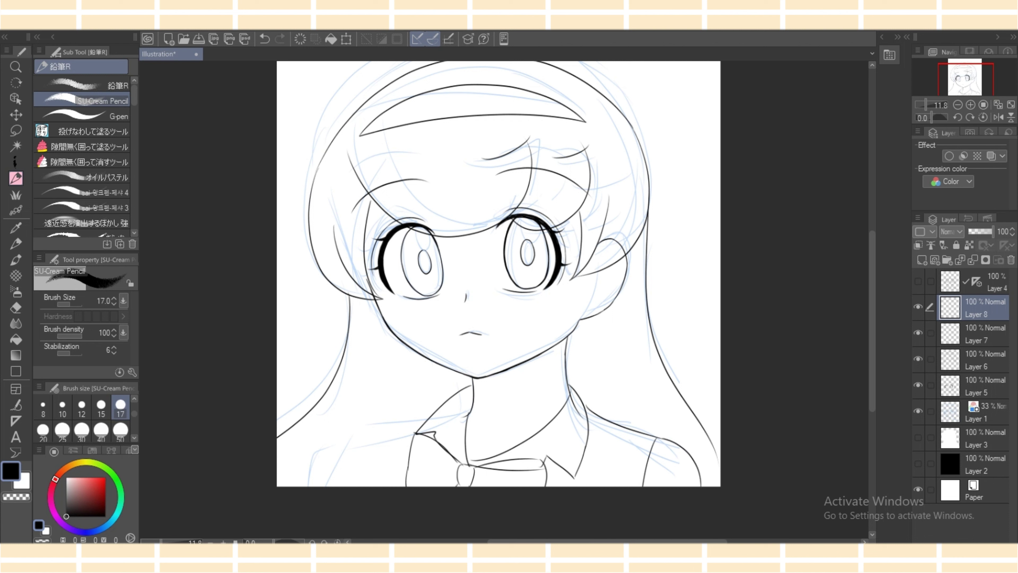
left_click_drag(395, 430, 375, 486)
left_click_drag(436, 412, 319, 509)
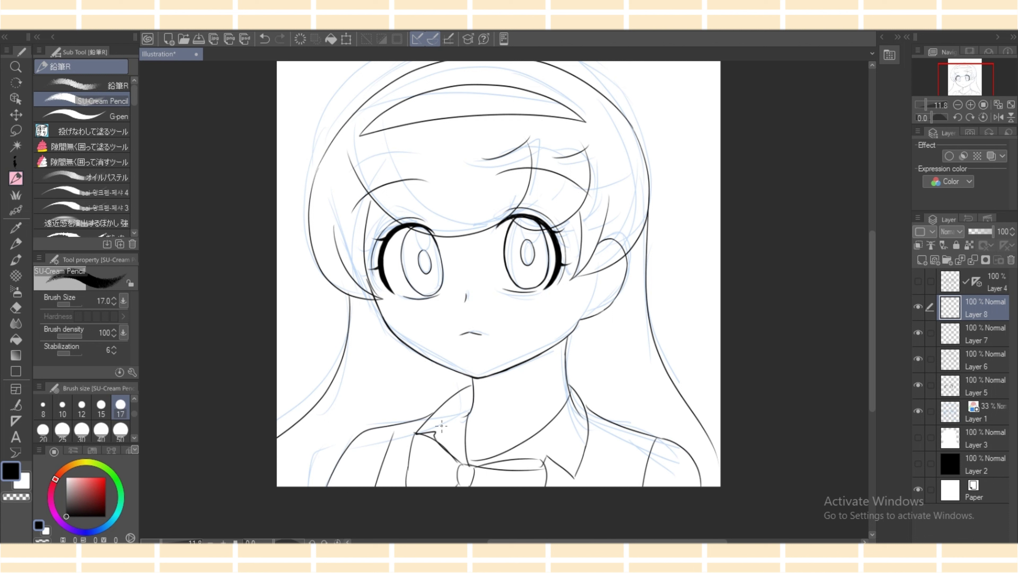
Hide the blue sketch layer and select Layer 6 with the hair line art.
left_click(918, 411)
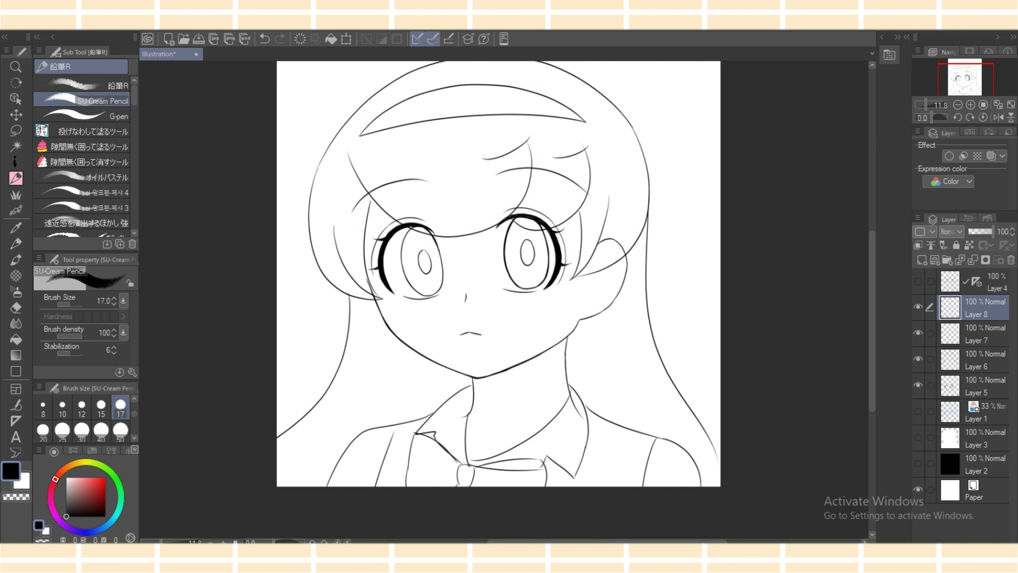
left_click(974, 359)
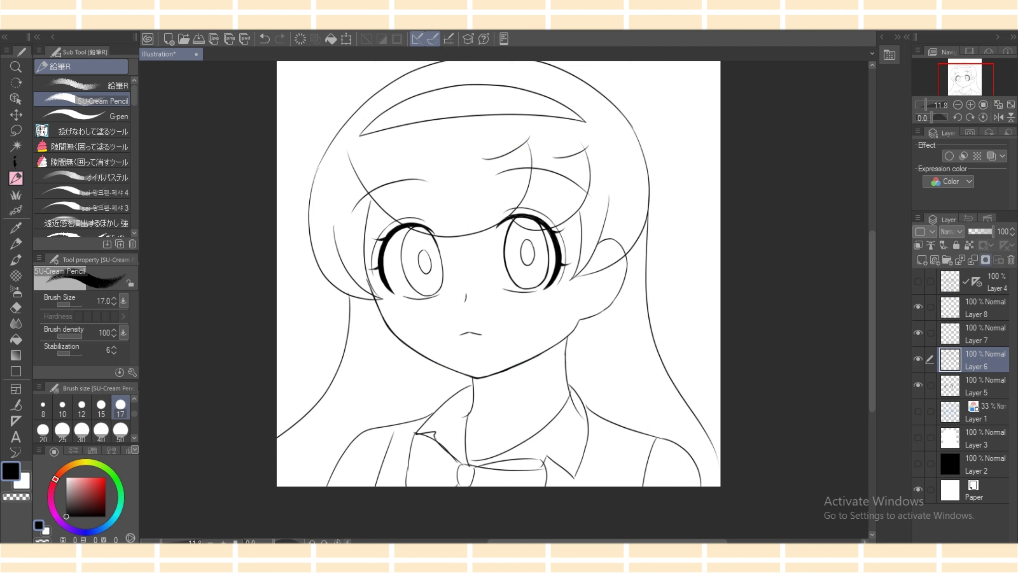
Add layer masks to Layer 6 with the hair line art and to Layer 5 with the face line art.
left_click(985, 259)
left_click(918, 358)
left_click(918, 358)
left_click(983, 386)
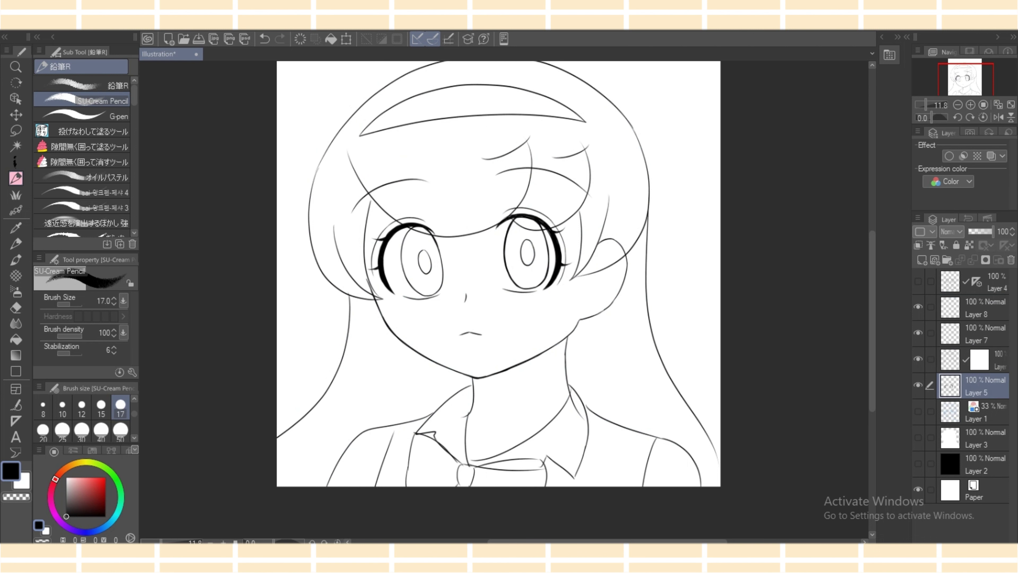
left_click(985, 260)
Erase the upper ear outline where it crosses the side hair, working on the Layer 5 mask with the Rough eraser.
key("e")
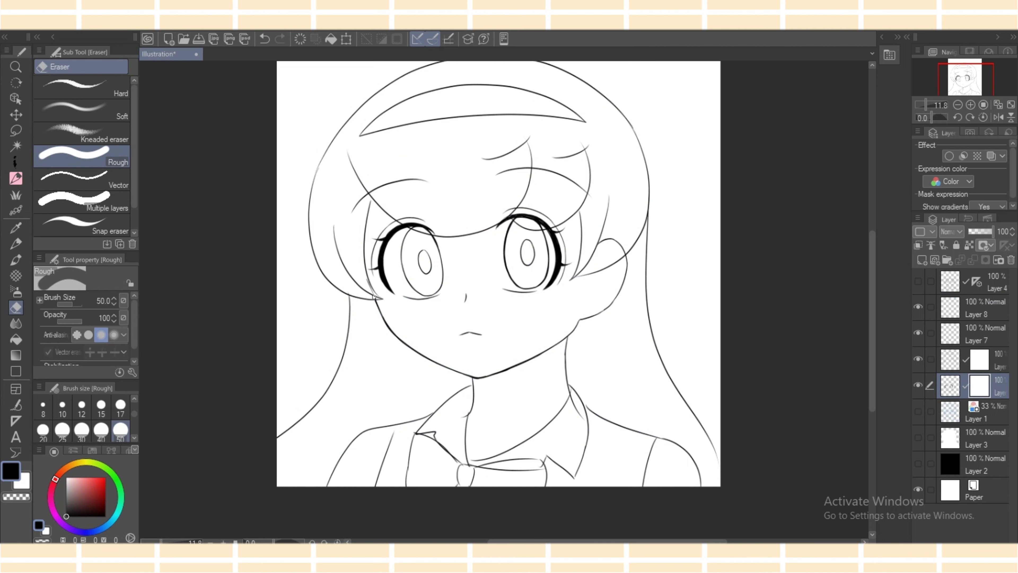
key("p")
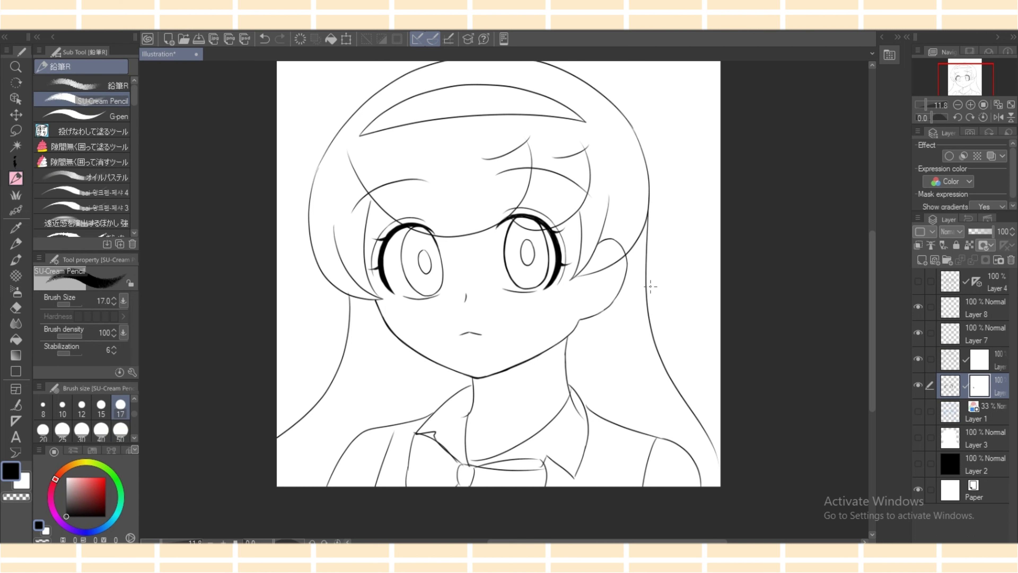
key("e")
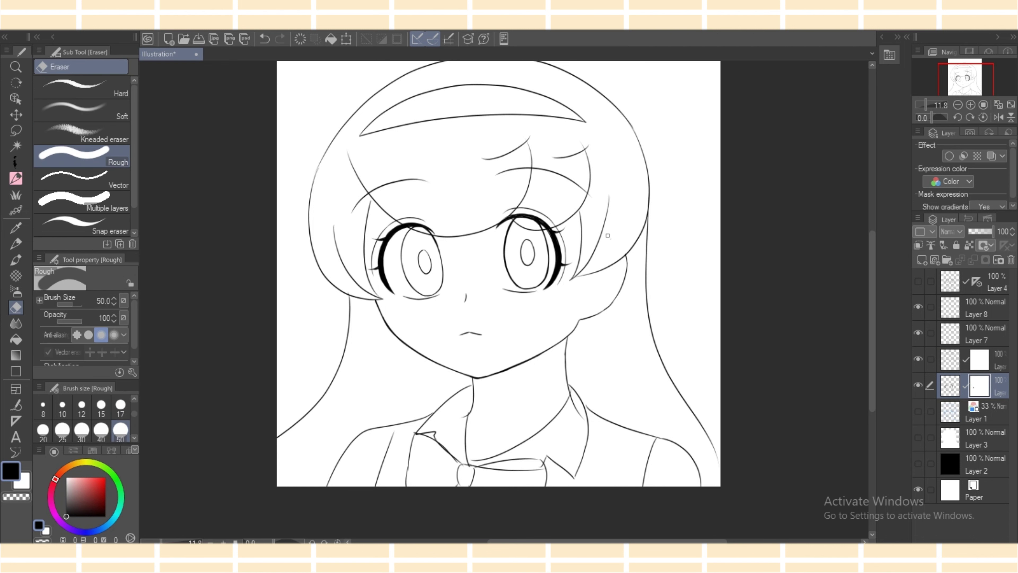
key("p")
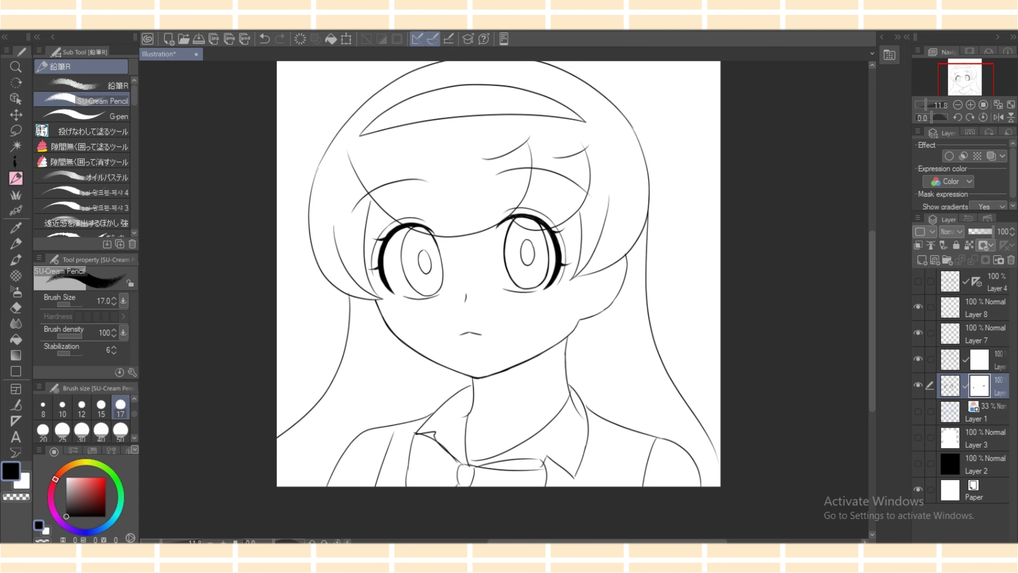
Compare the white silhouette on Layer 3 with the line art against the black Layer 2, and hide both layers again.
left_click(918, 463)
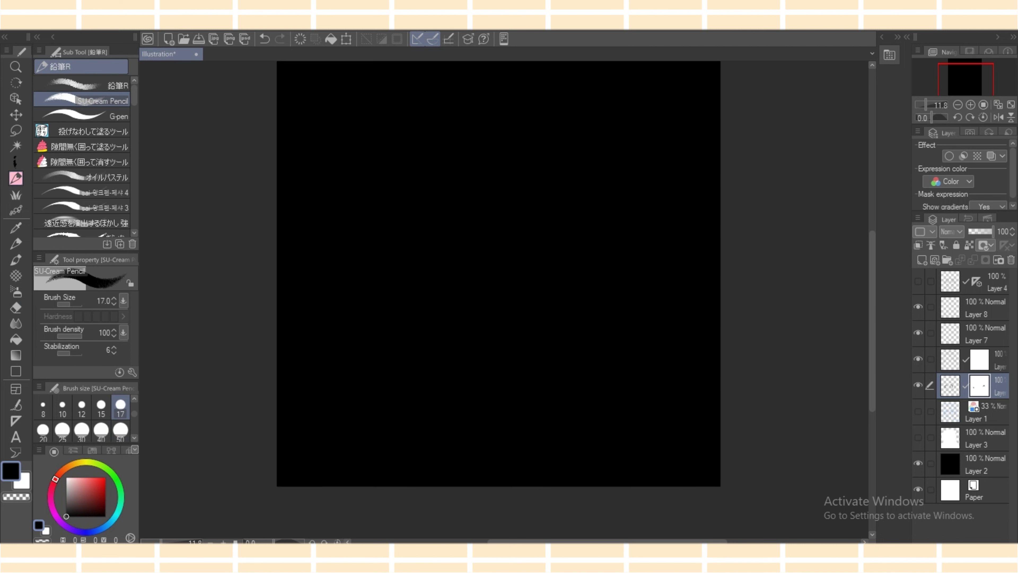
left_click(917, 437)
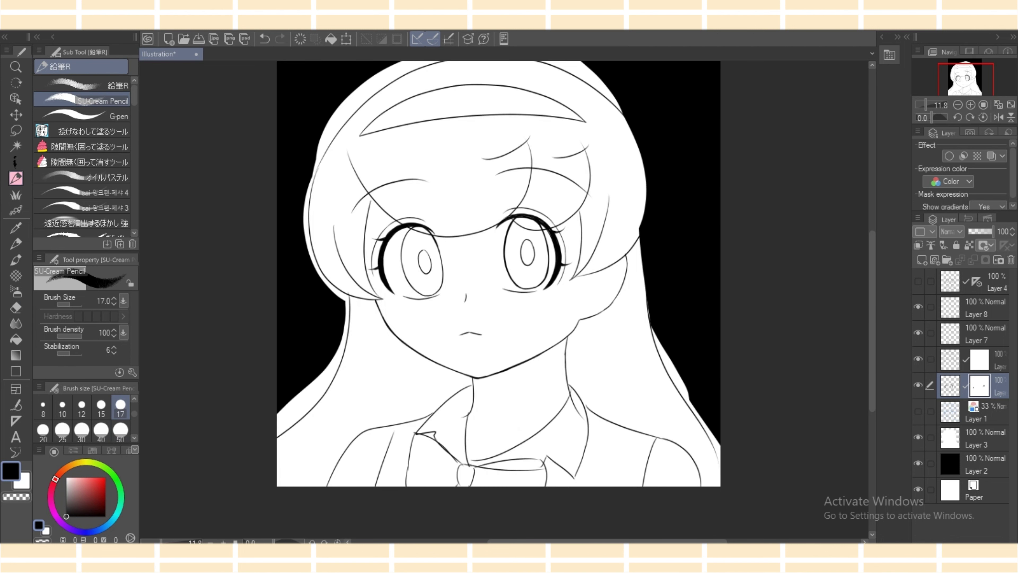
left_click(918, 463)
left_click(917, 437)
Try to select the area outside the character from Layer 2 using Auto Select referring to all layers.
left_click(984, 464)
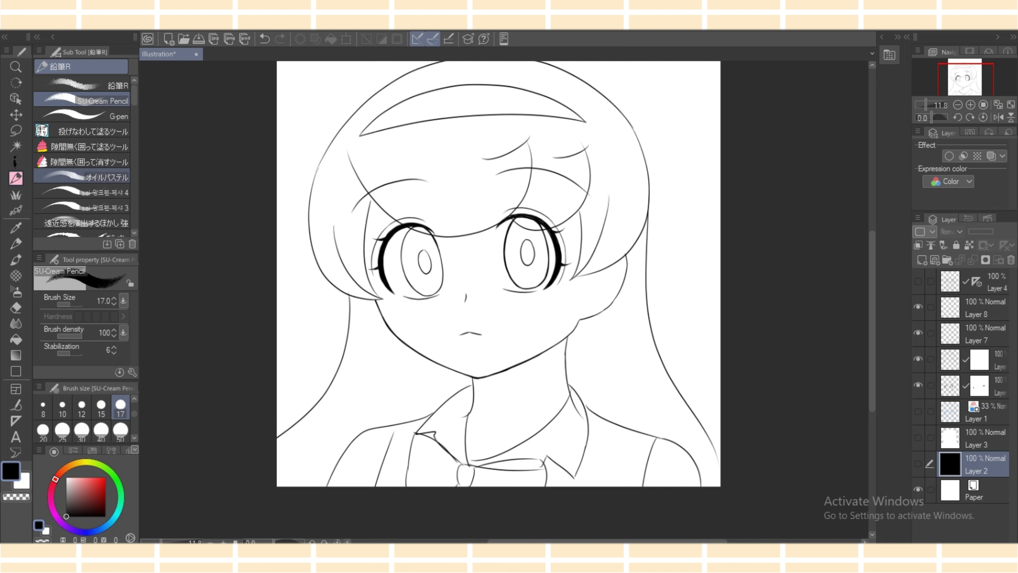
left_click(16, 146)
left_click(82, 111)
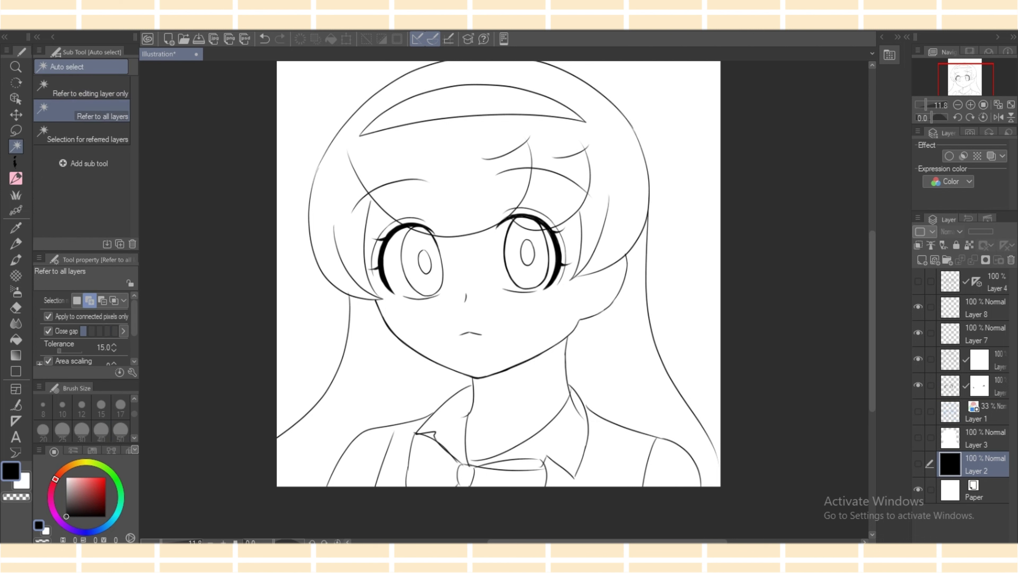
left_click(690, 281)
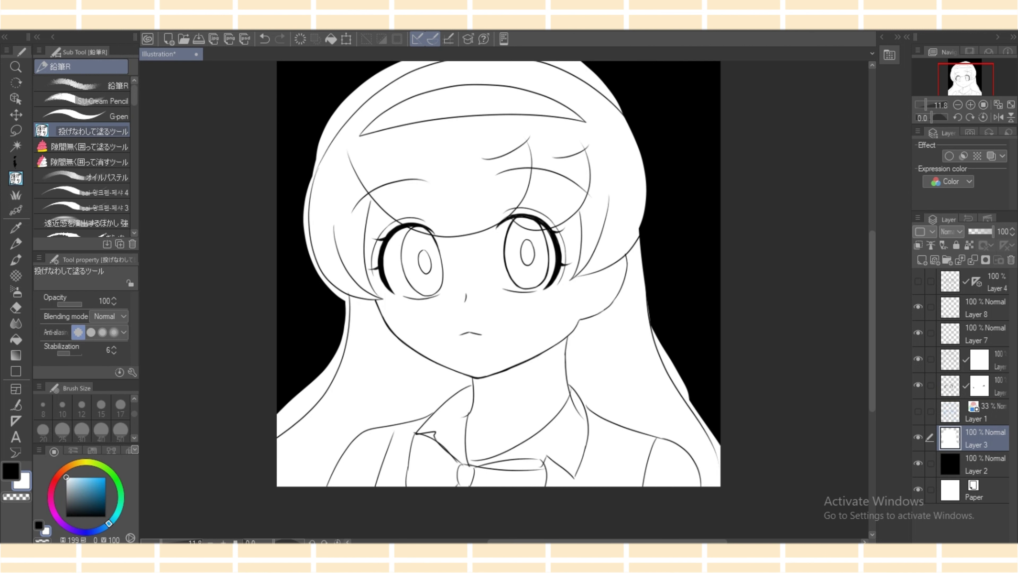
Try lasso-filling white on Layer 3 along the ear-side hair to widen the silhouette, and undo the fills.
left_click_drag(618, 103, 644, 275)
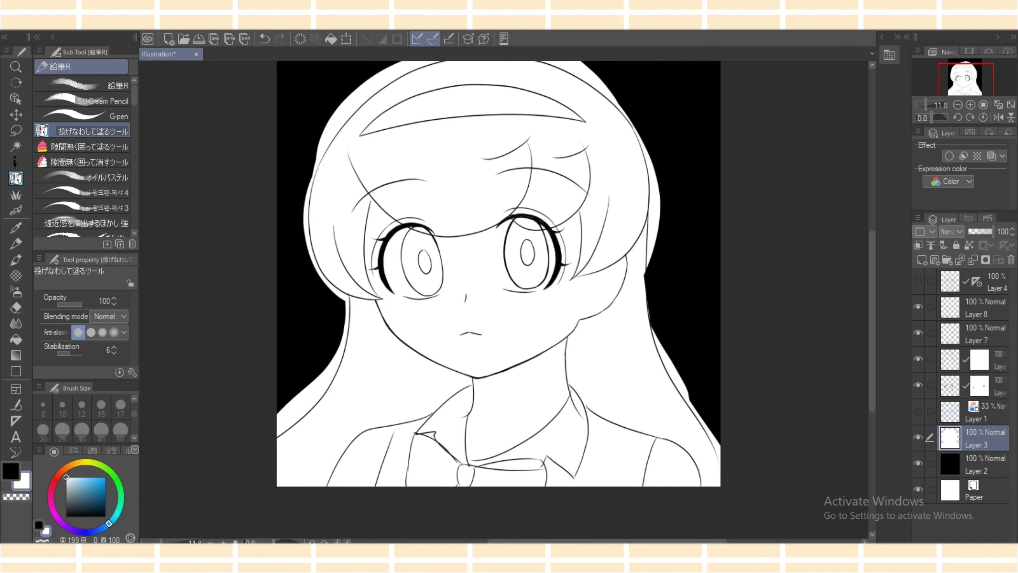
mouse_move(655, 230)
left_mouse_down()
mouse_move(627, 325)
mouse_move(643, 277)
left_mouse_up()
left_click(681, 305, "alt")
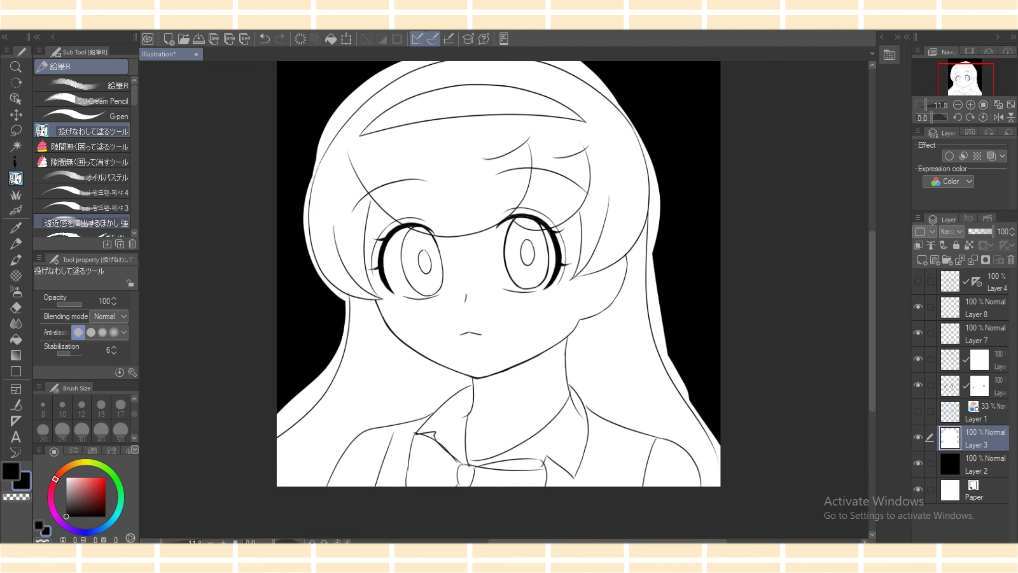
left_click(84, 147)
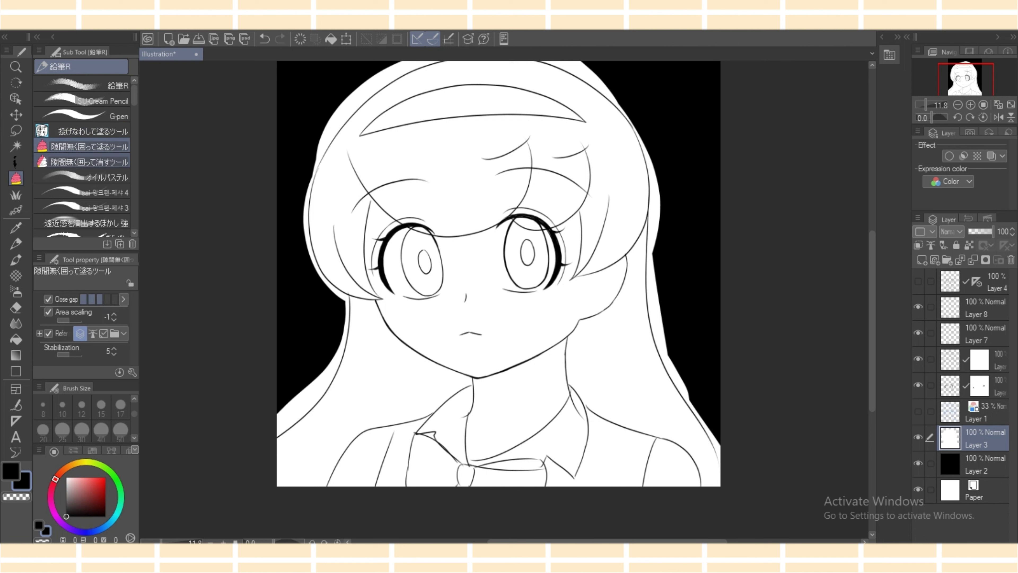
left_click(84, 131)
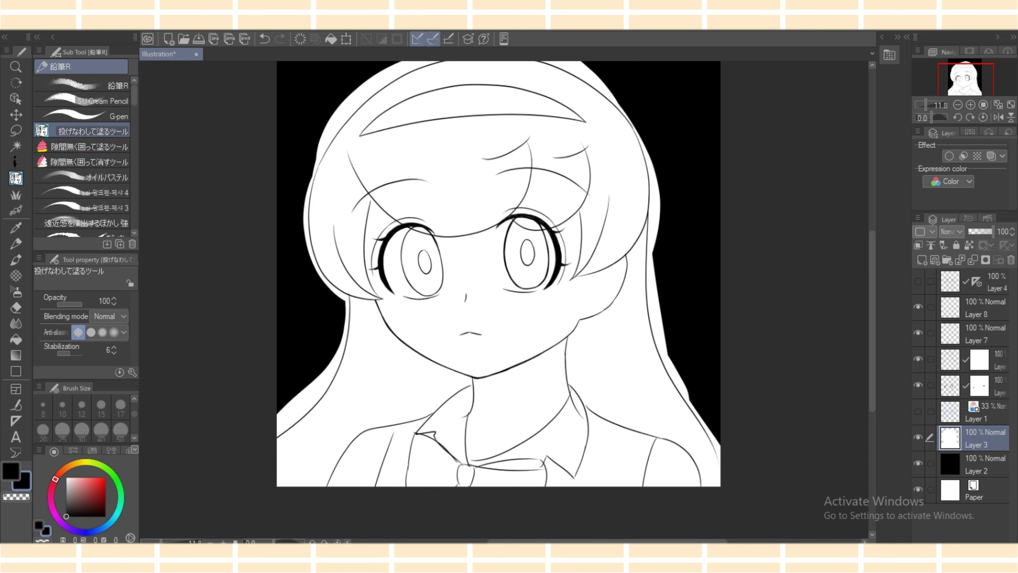
key("ctrl+z")
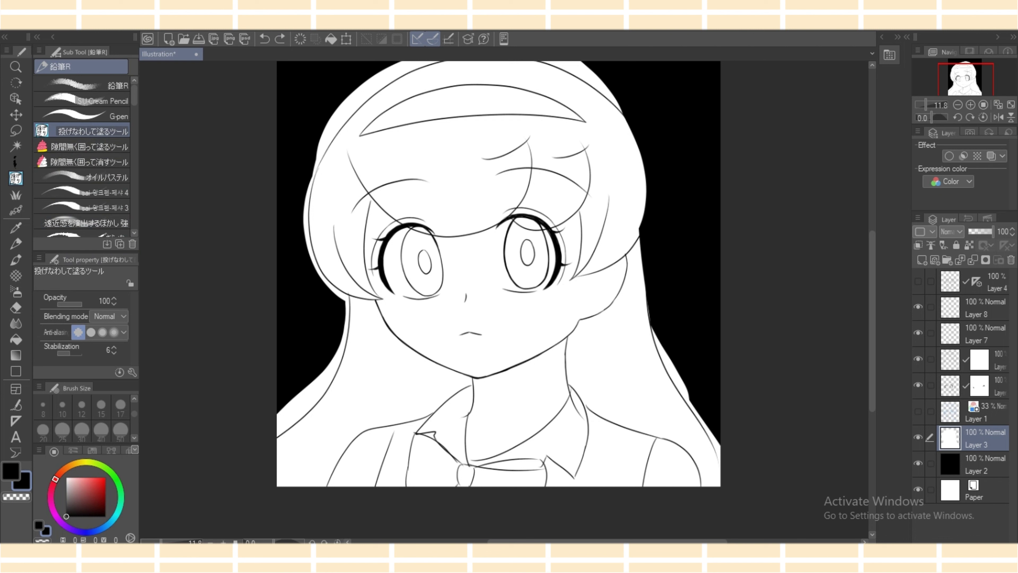
Cut away the Layer 3 silhouette's outer edge around the hair with transparent lasso fills, checking it against the black Layer 2.
left_click(918, 463)
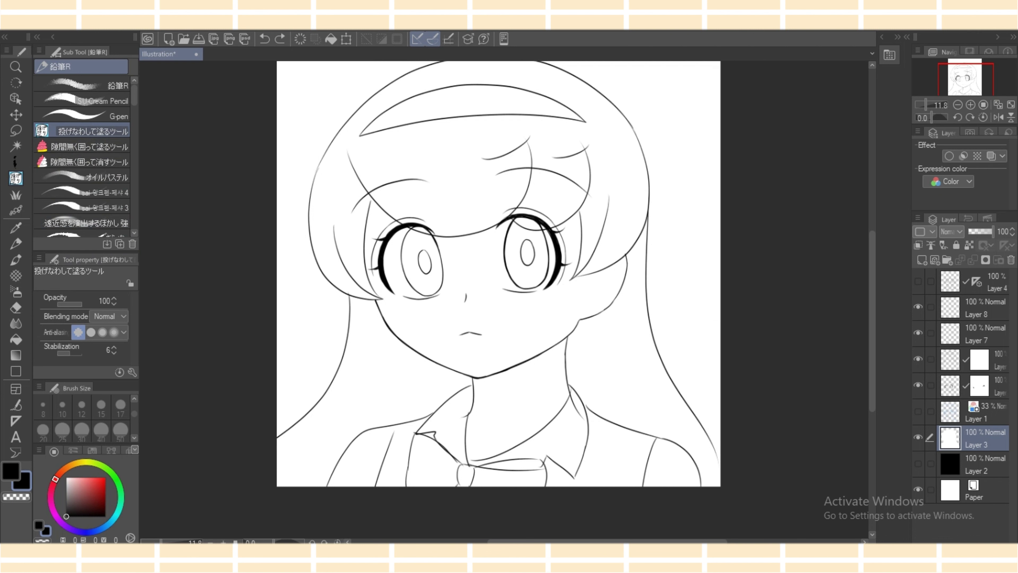
mouse_move(280, 366)
left_mouse_down()
mouse_move(277, 460)
mouse_move(340, 245)
mouse_move(413, 93)
mouse_move(449, 61)
left_mouse_up()
mouse_move(554, 86)
left_mouse_down()
mouse_move(589, 158)
mouse_move(641, 436)
mouse_move(738, 361)
mouse_move(706, 268)
left_mouse_up()
left_click_drag(872, 303, 872, 320)
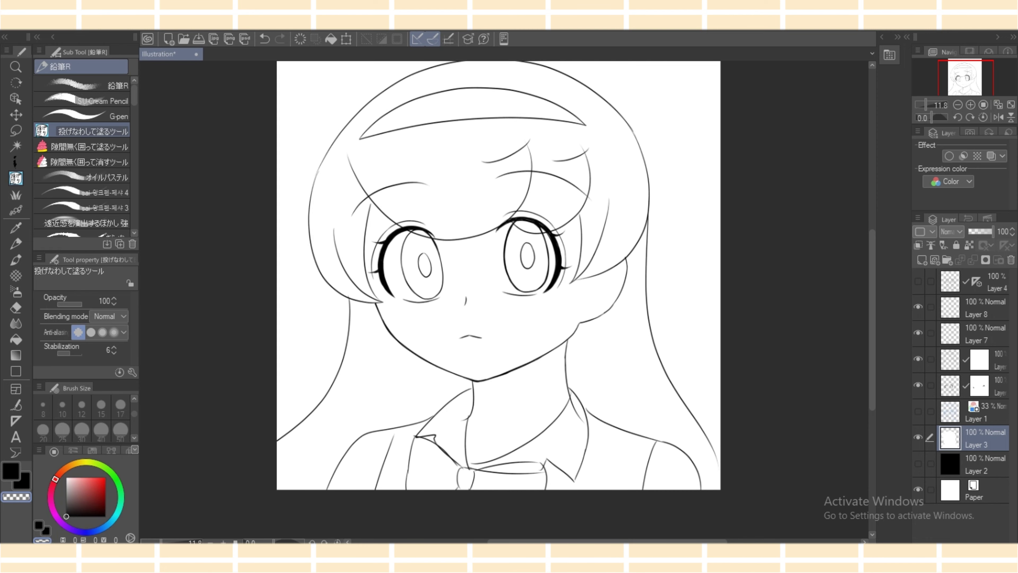
left_click(917, 462)
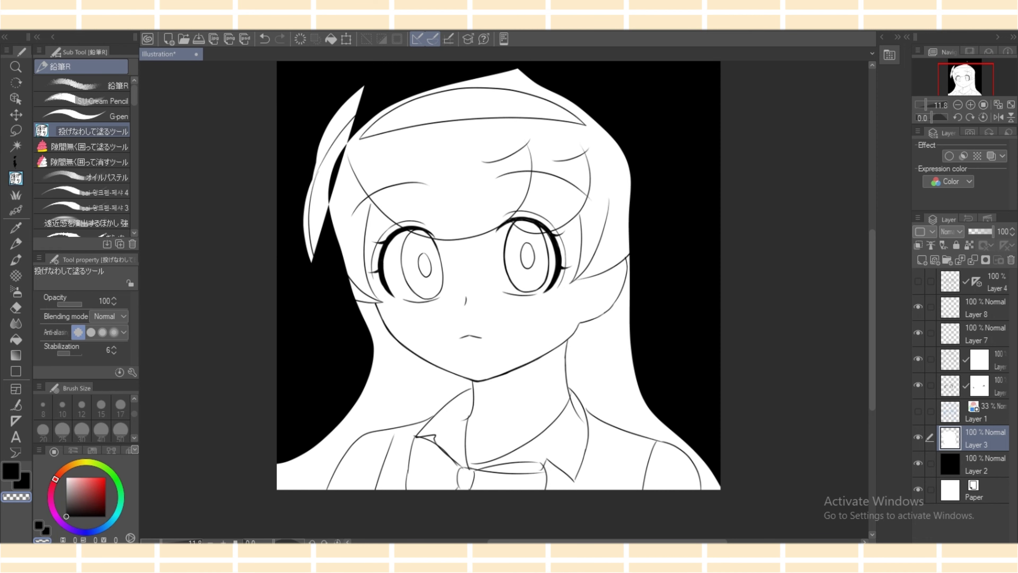
left_click(918, 463)
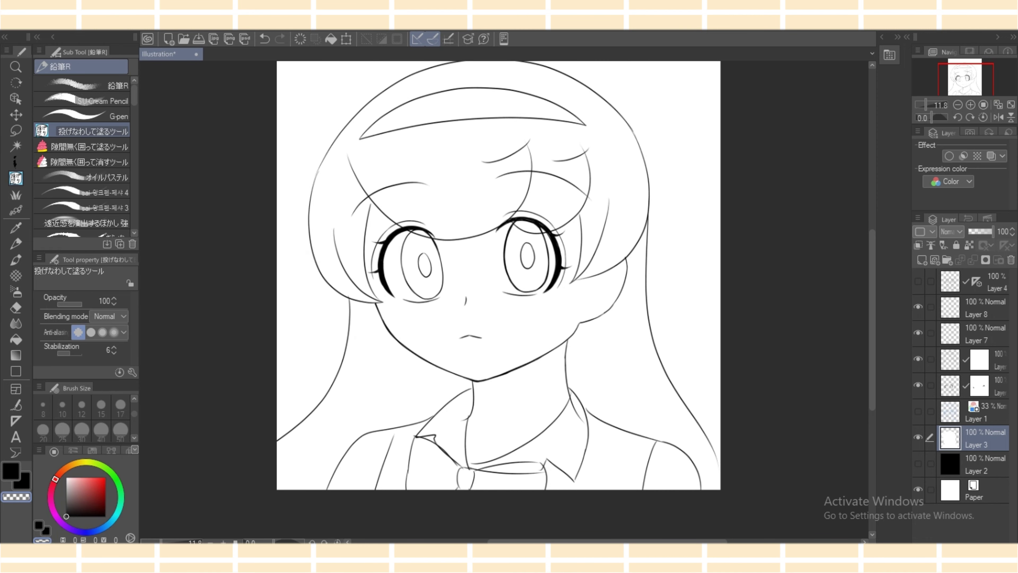
Refill the Layer 3 silhouette in white up to the hair outline with the gap-closing enclose-and-fill tool, and show black Layer 2.
left_click(66, 477)
left_click(82, 146)
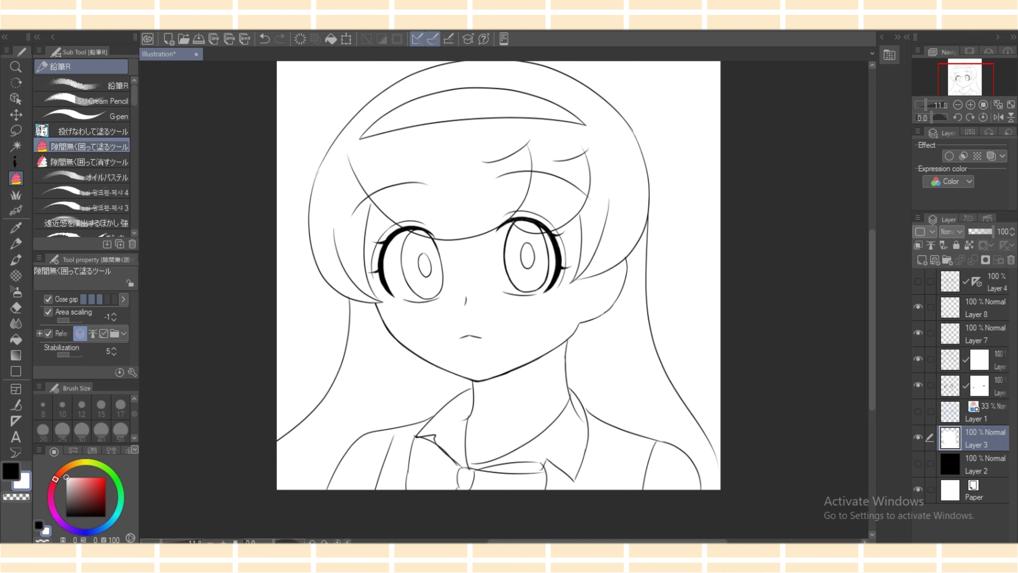
mouse_move(345, 269)
left_mouse_down()
mouse_move(403, 396)
mouse_move(381, 262)
left_mouse_up()
mouse_move(340, 320)
left_mouse_down()
mouse_move(334, 91)
mouse_move(574, 86)
mouse_move(689, 305)
mouse_move(500, 446)
mouse_move(309, 317)
left_mouse_up()
scroll(335, 92, "up", 2)
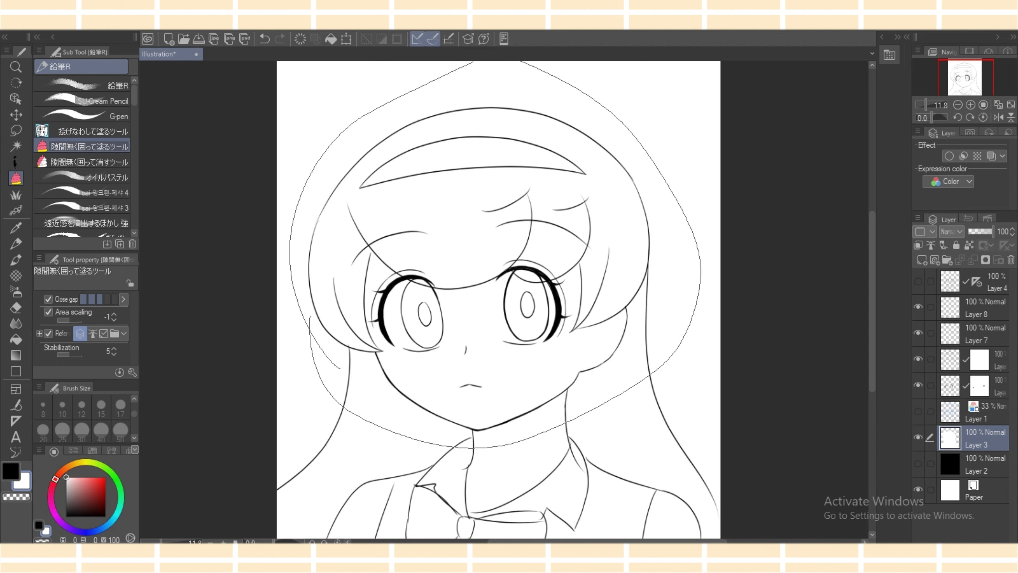
left_click_drag(872, 301, 873, 316)
mouse_move(662, 354)
left_mouse_down()
mouse_move(737, 400)
mouse_move(705, 363)
left_mouse_up()
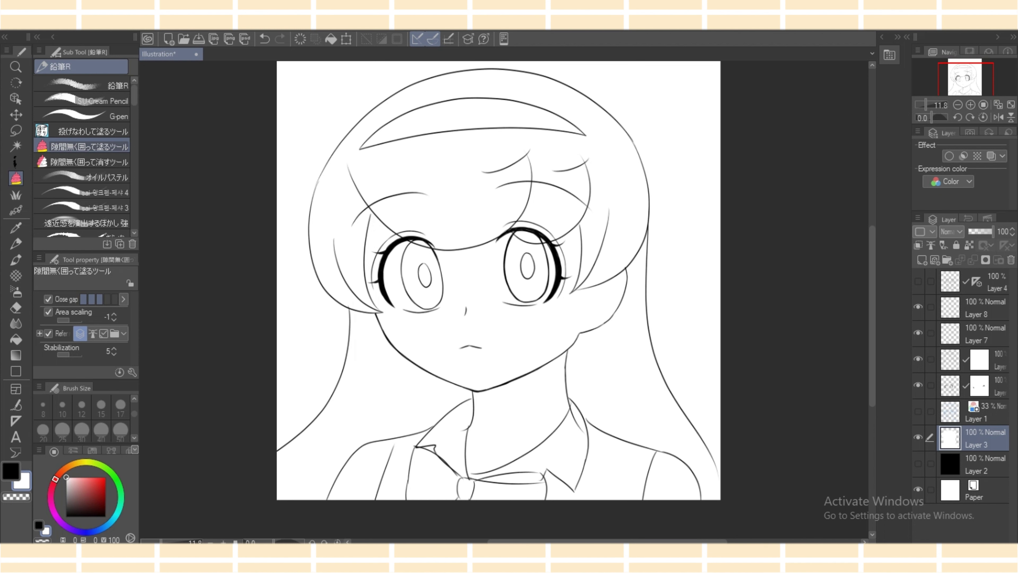
left_click(918, 463)
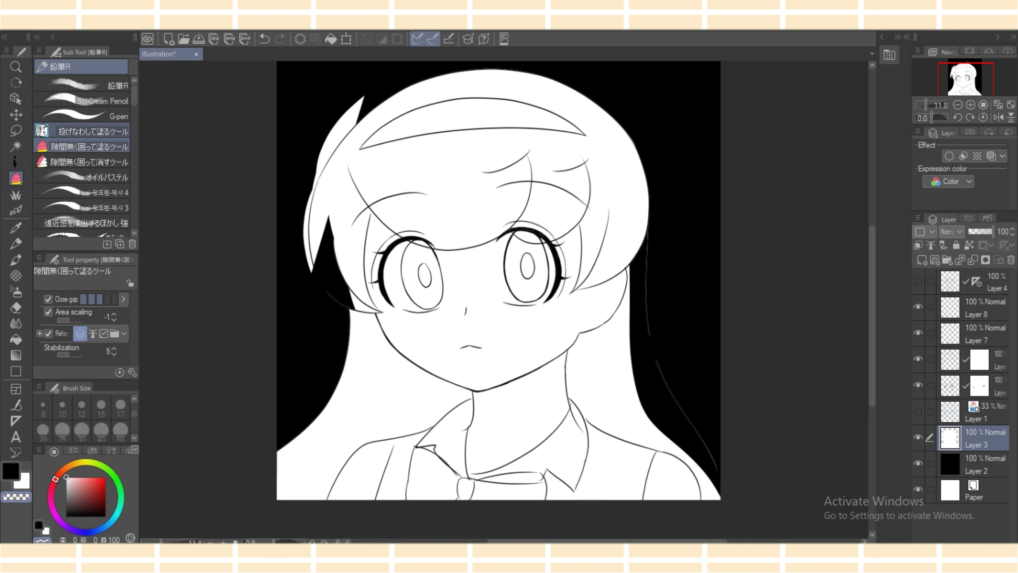
Clear the leftover white spilling past the hair opposite the ear with transparent lasso fills, and hide Layer 2.
mouse_move(317, 98)
left_mouse_down()
mouse_move(285, 168)
mouse_move(379, 82)
left_mouse_up()
mouse_move(297, 252)
left_mouse_down()
mouse_move(319, 297)
mouse_move(325, 245)
left_mouse_up()
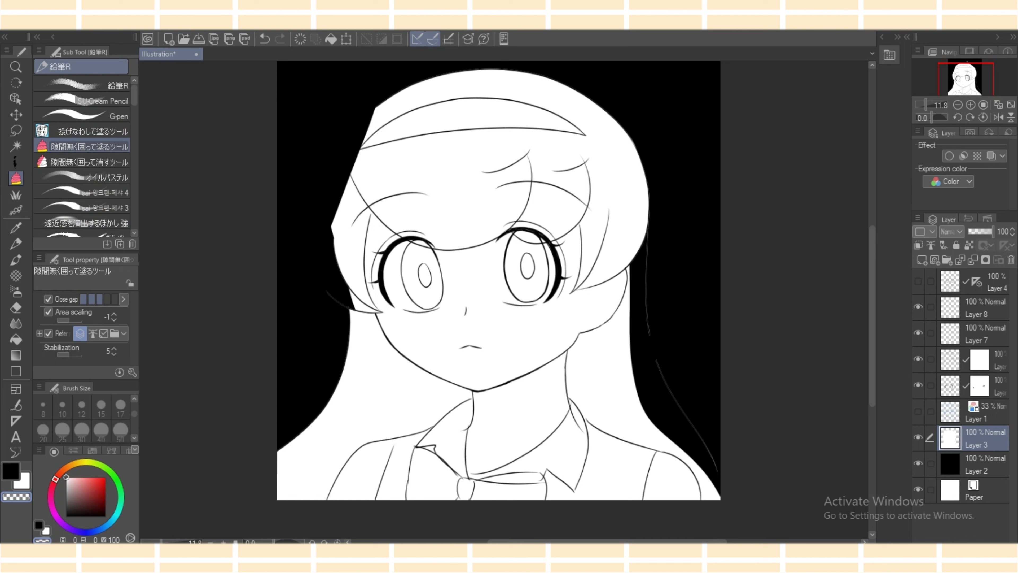
left_click(917, 463)
Identify the hair line layer by toggling layer visibility, and extend the ear-side long hair line on Layer 6 to the canvas edge.
left_click(918, 306)
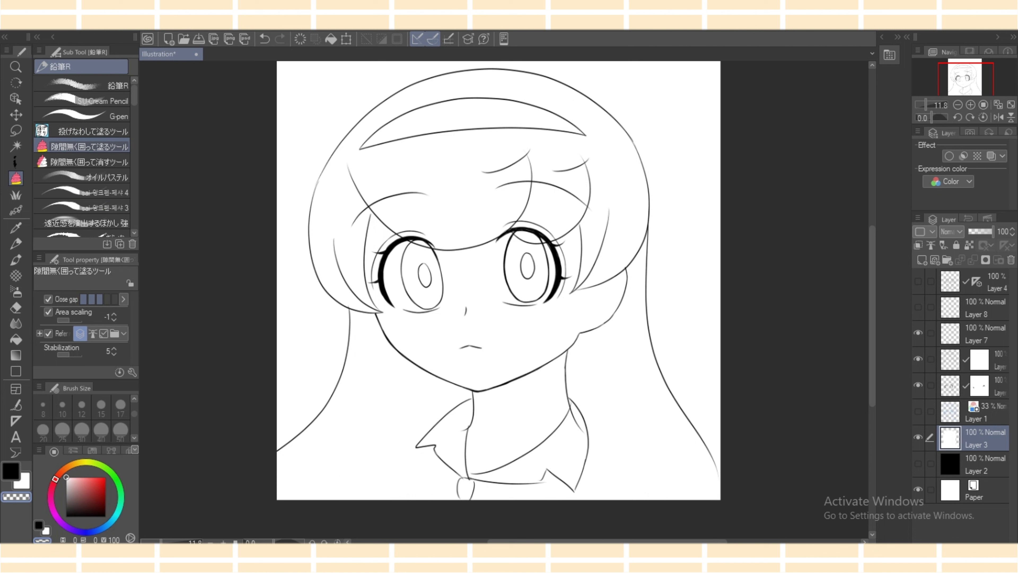
left_click(918, 307)
left_click(917, 333)
left_click(918, 333)
left_click(917, 359)
left_click(918, 359)
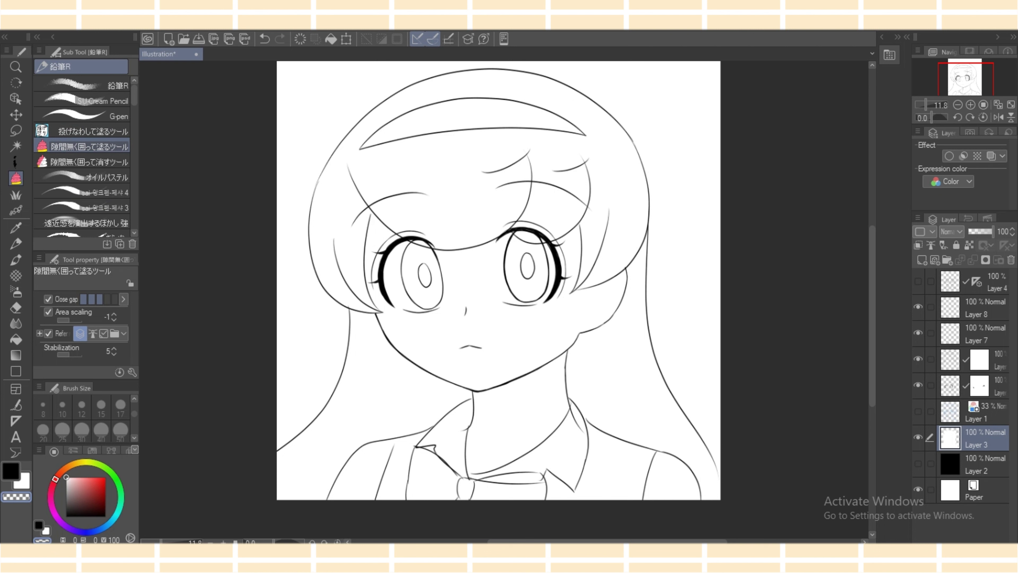
left_click(950, 359)
left_click(82, 100)
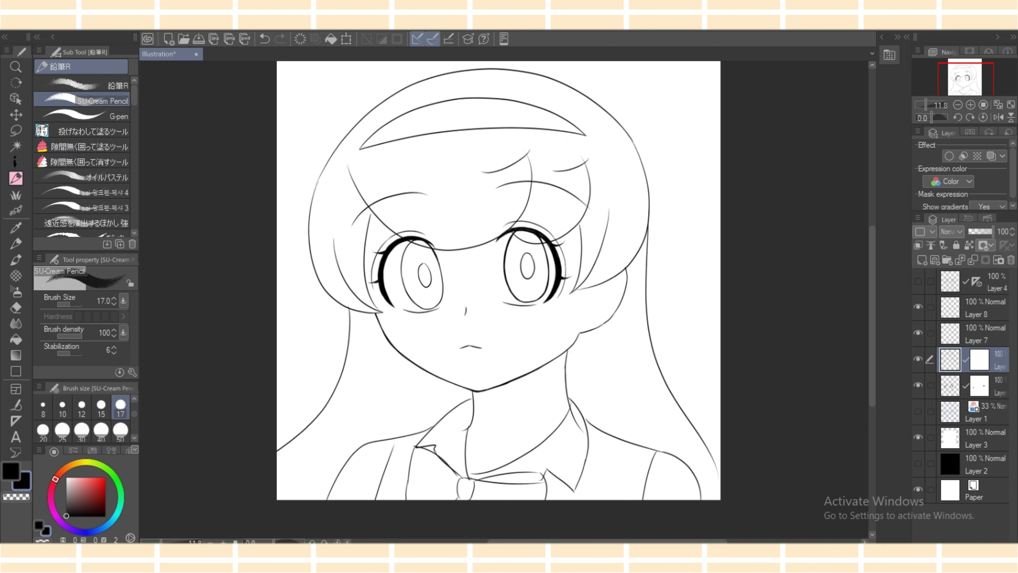
left_click_drag(714, 457, 721, 481)
key("ctrl+z")
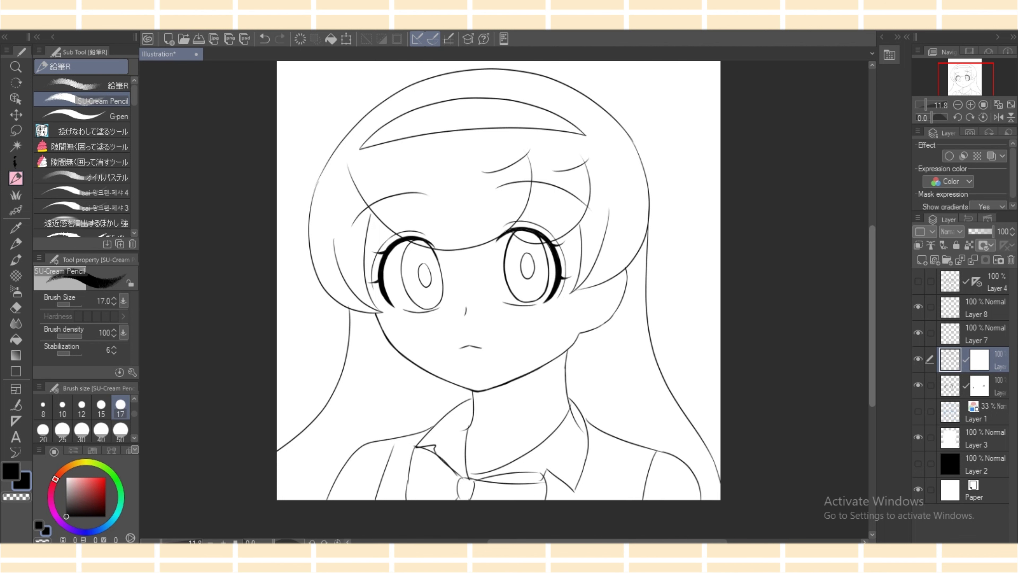
Clear the Layer 3 fill around the outside of the head with a transparent lasso fill.
scroll(499, 301, "up", 3)
scroll(499, 301, "down", 2)
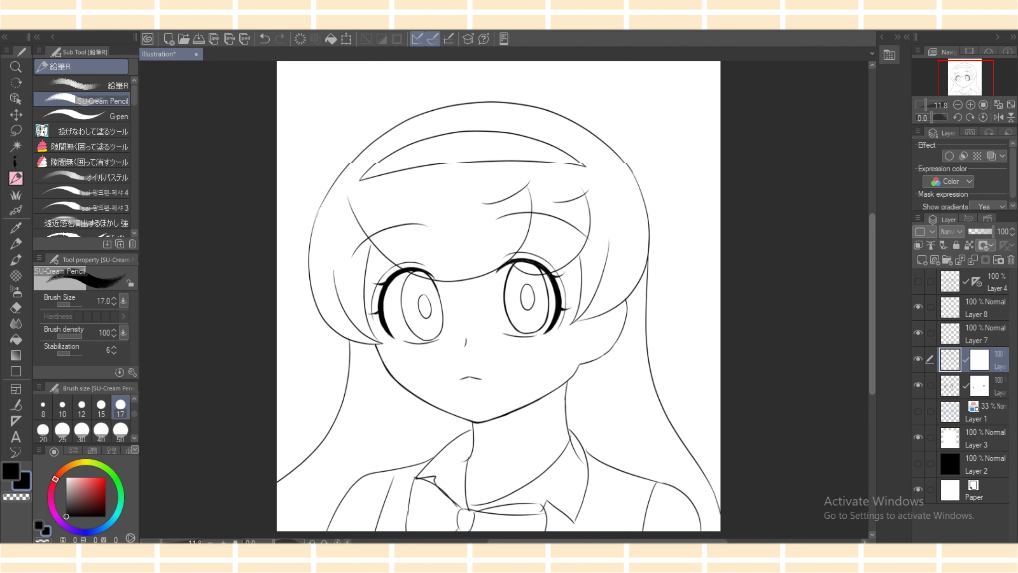
scroll(499, 300, "up", 1)
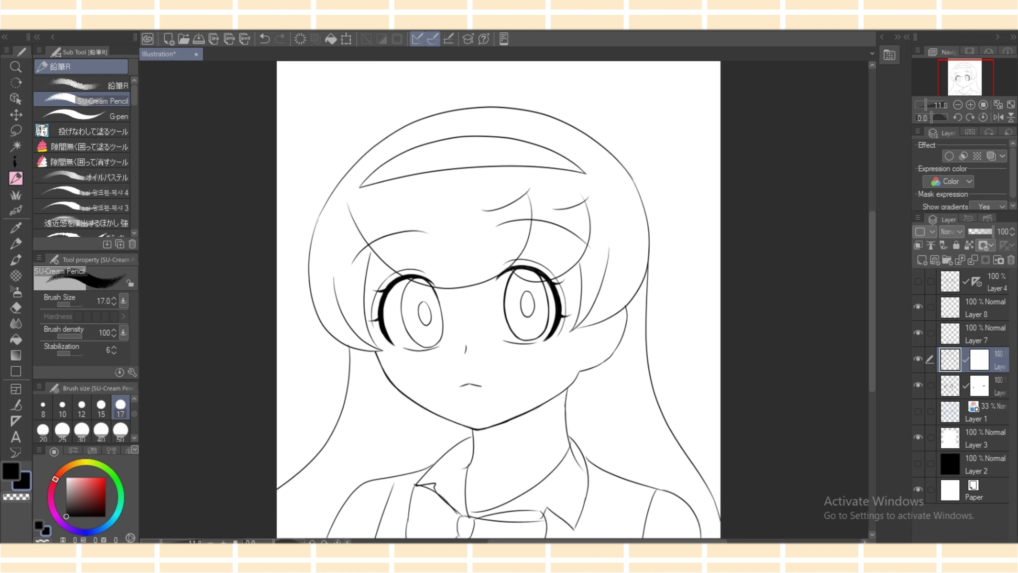
left_click(918, 463)
left_click(918, 463)
left_click(986, 438)
left_click(92, 131)
key("c")
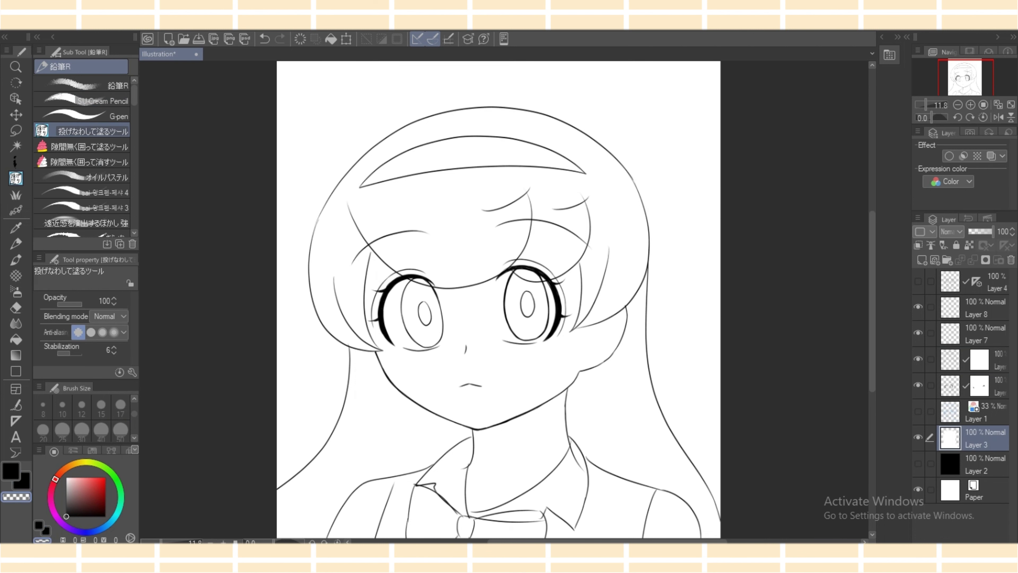
left_click_drag(561, 78, 487, 70)
Enclose the whole character to fill its silhouette white on Layer 3, and show the black Layer 2 behind it.
left_click(66, 477)
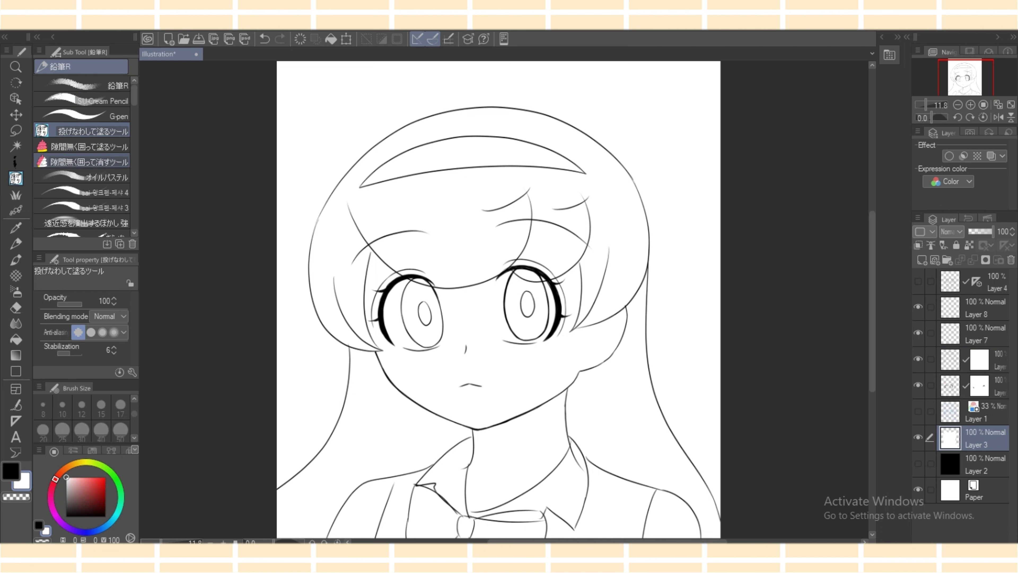
left_click(89, 147)
mouse_move(397, 90)
left_mouse_down()
mouse_move(284, 436)
mouse_move(288, 538)
mouse_move(718, 307)
mouse_move(641, 62)
mouse_move(370, 159)
left_mouse_up()
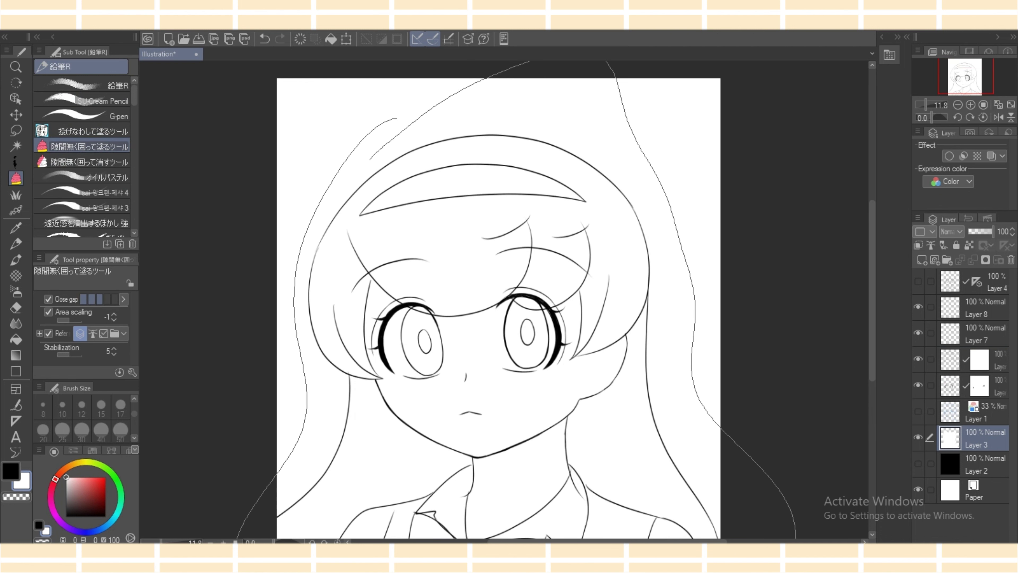
left_click_drag(369, 158, 369, 159)
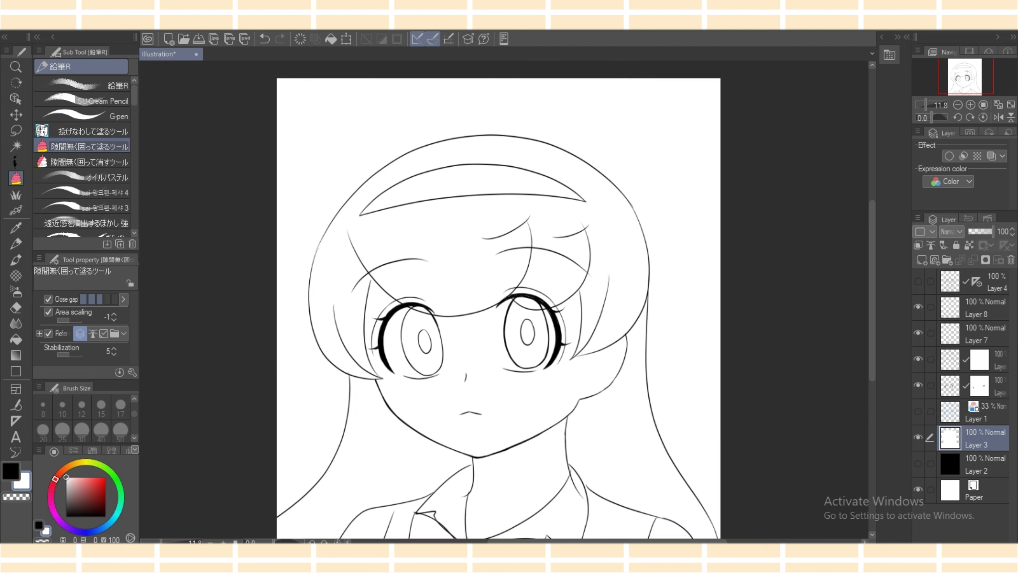
left_click(918, 463)
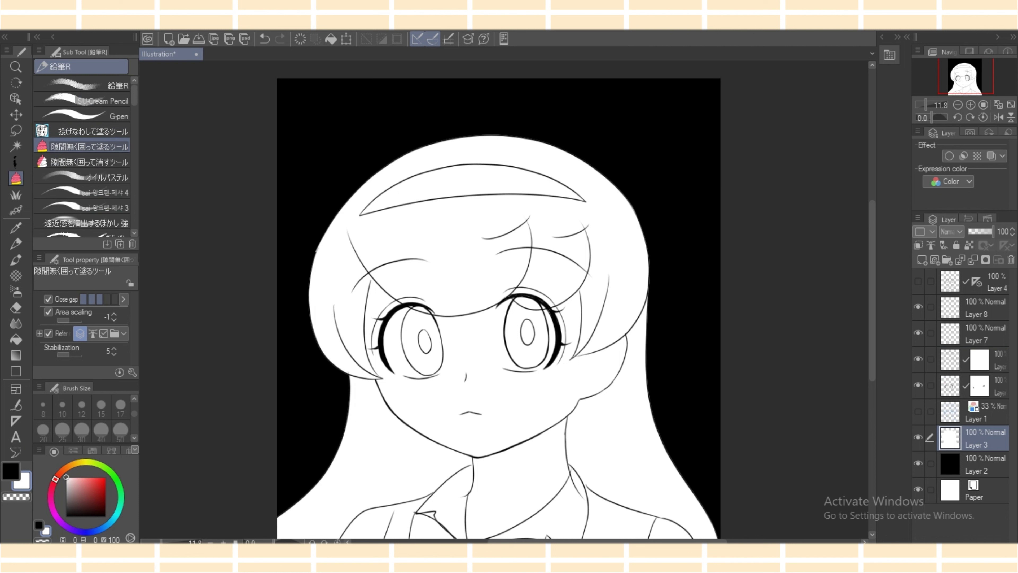
Erase the overshooting line ends at the parted bang tips on the layer below Layer 7 with the Rough eraser.
left_click(918, 359)
left_click(918, 358)
left_click(978, 359)
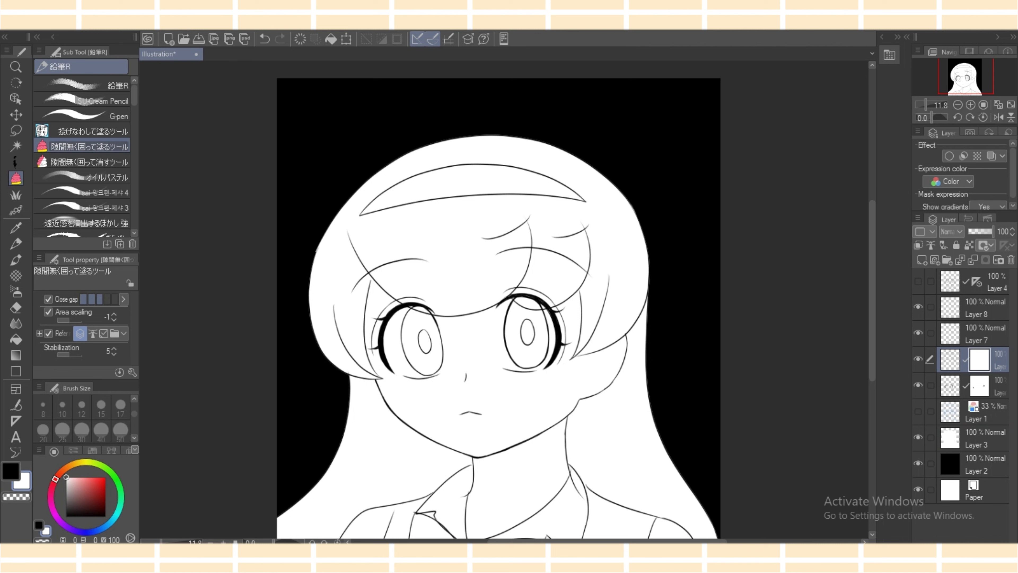
key("e")
left_click(950, 359)
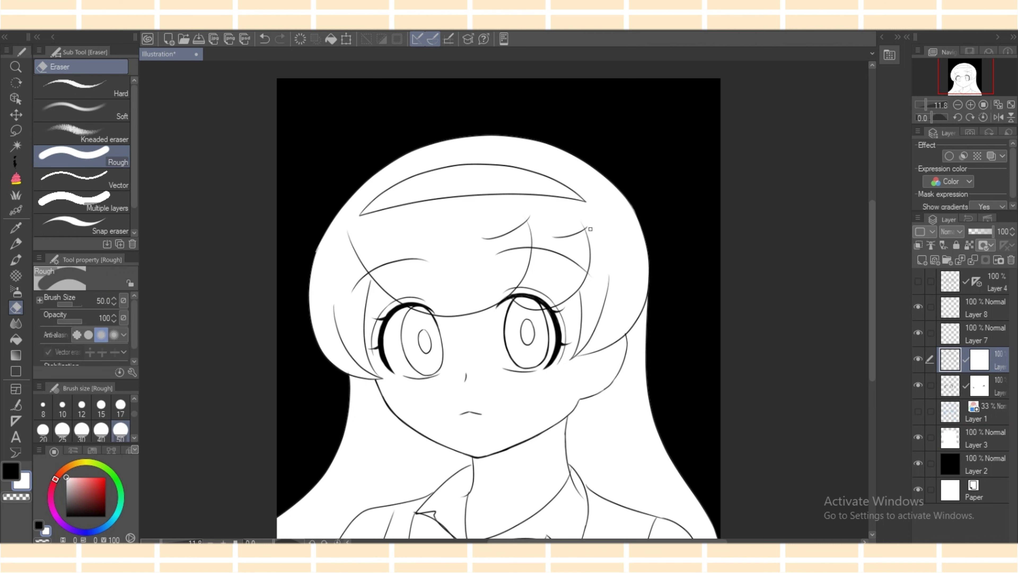
mouse_move(585, 227)
left_mouse_down()
mouse_move(524, 210)
mouse_move(540, 224)
left_mouse_up()
Mask out the overlapping line end at the collar's upper corner on the masked layer directly above Layer 1.
scroll(761, 383, "down", 2)
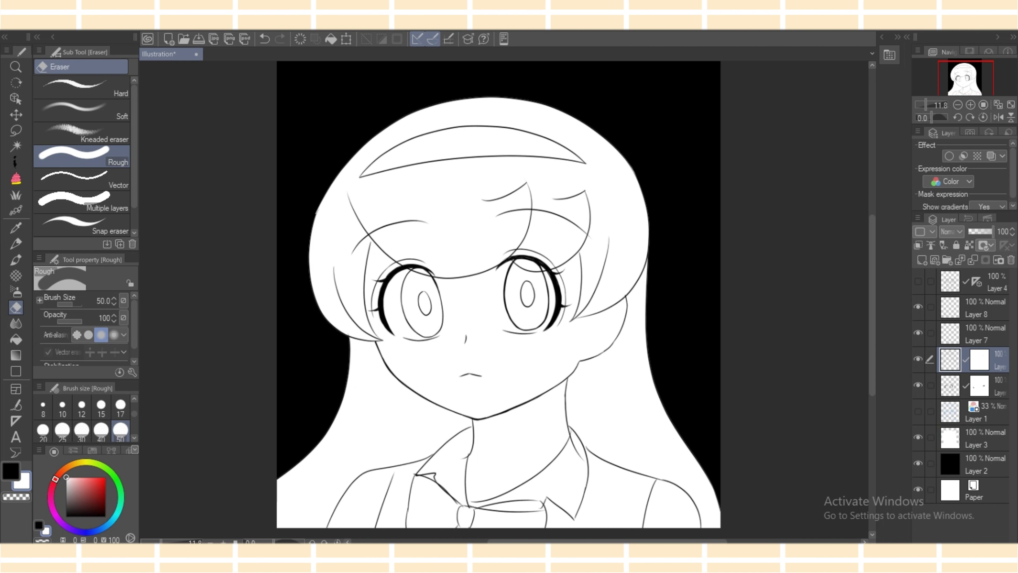
left_click(979, 386)
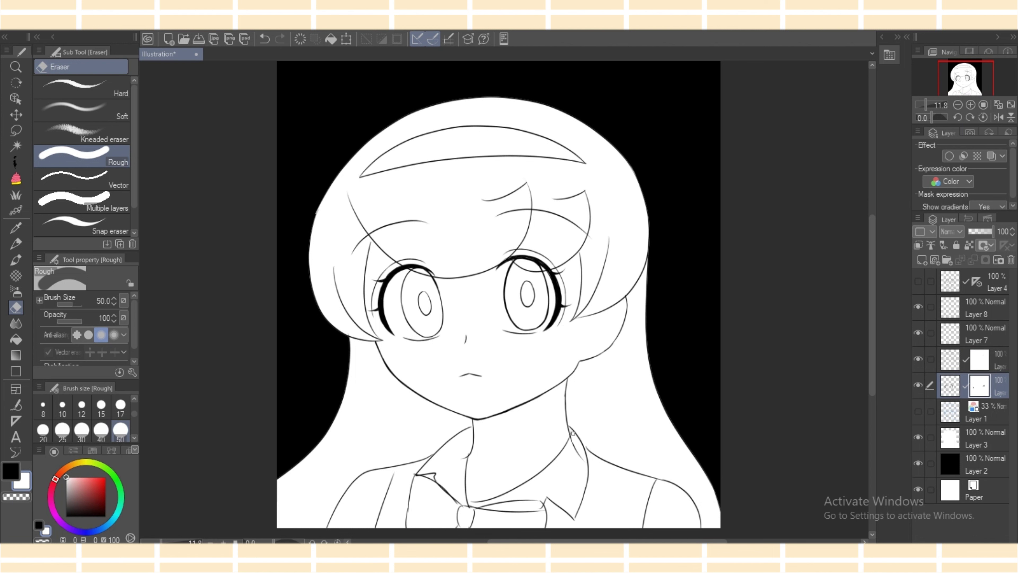
left_click_drag(573, 434, 587, 459)
Add a layer mask to Layer 7 and check its lines by toggling the layer's visibility.
left_click(979, 333)
left_click(985, 259)
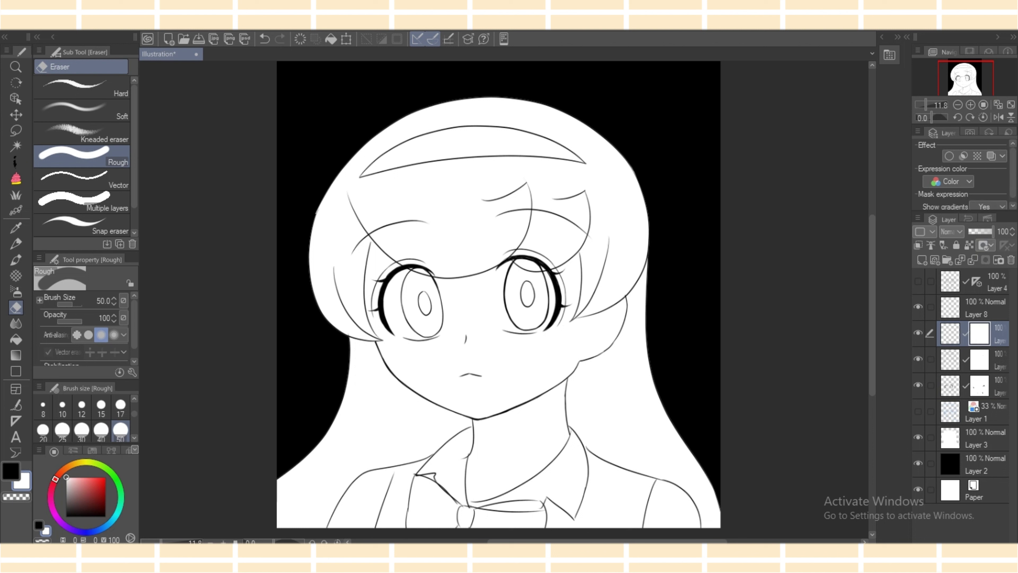
left_click(918, 332)
left_click(917, 332)
Try masking a line beside the bow's knot and merging Layer 7 with the layer below.
left_click_drag(454, 500, 459, 510)
key("ctrl+z")
key("ctrl+e")
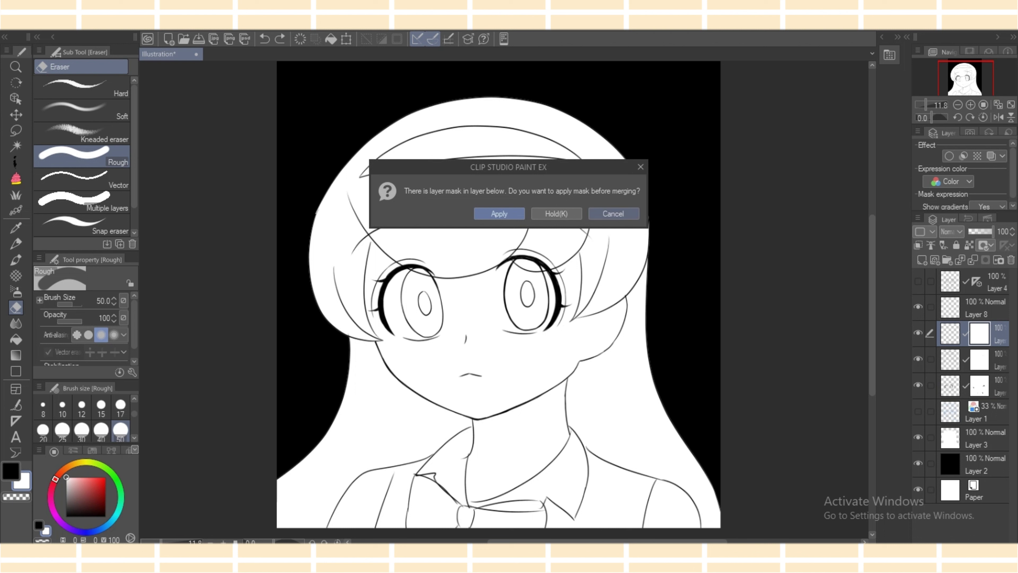
left_click(613, 213)
Mask out the overlapping lines at the bow's knot on Layer 7.
mouse_move(454, 500)
left_mouse_down()
mouse_move(500, 511)
mouse_move(487, 511)
mouse_move(522, 510)
mouse_move(481, 510)
mouse_move(545, 511)
left_mouse_up()
key("ctrl+z")
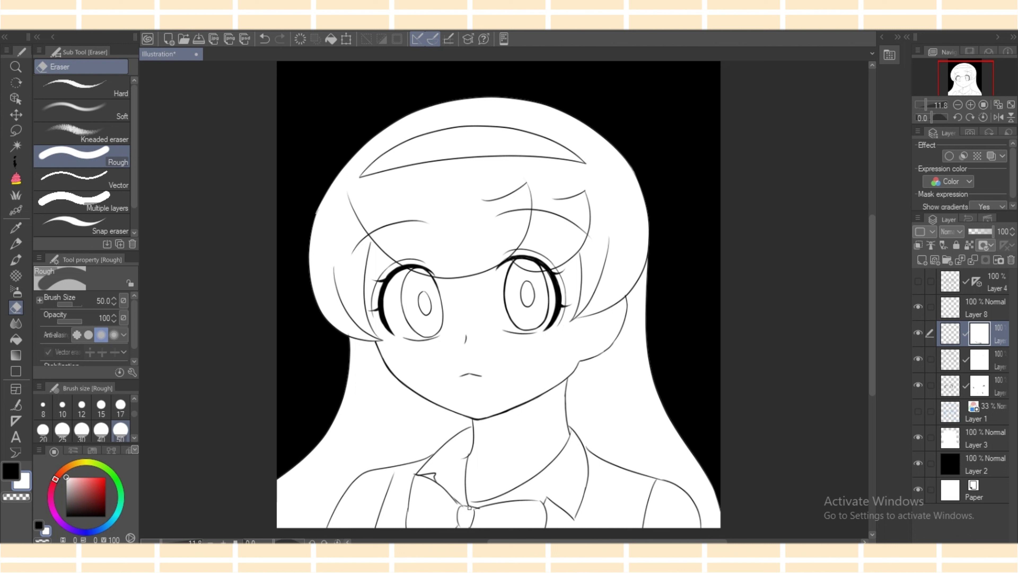
key("ctrl+z")
left_click_drag(464, 515, 469, 508)
key("ctrl+z")
key("ctrl+y")
Check which lines belong to Layer 8, Layer 7 and the layer beneath by toggling their visibility, and select Layer 3.
left_click(973, 307)
left_click(918, 307)
left_click(918, 306)
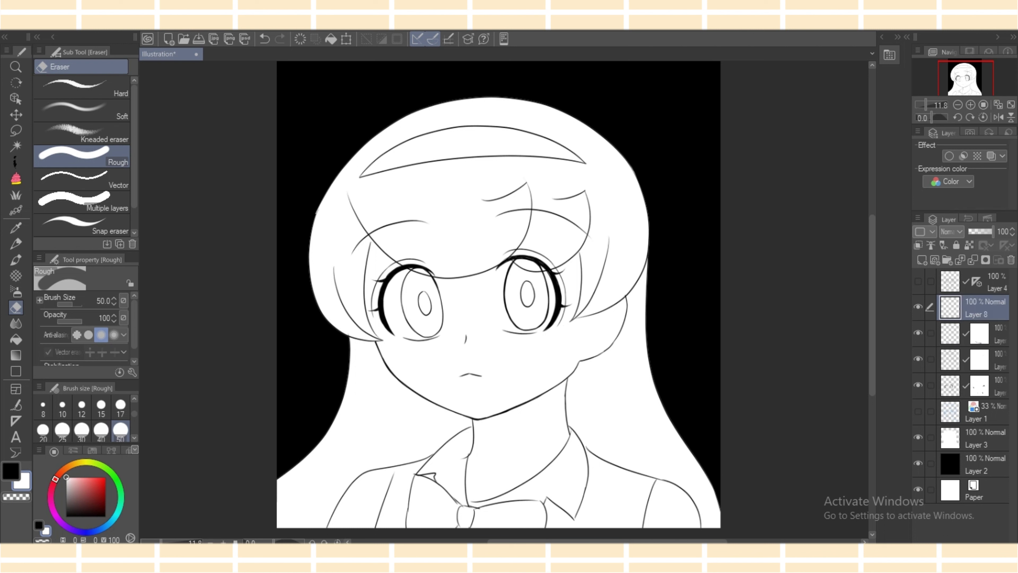
left_click(918, 333)
left_click(918, 333)
left_click(918, 359)
left_click(918, 359)
left_click(979, 360)
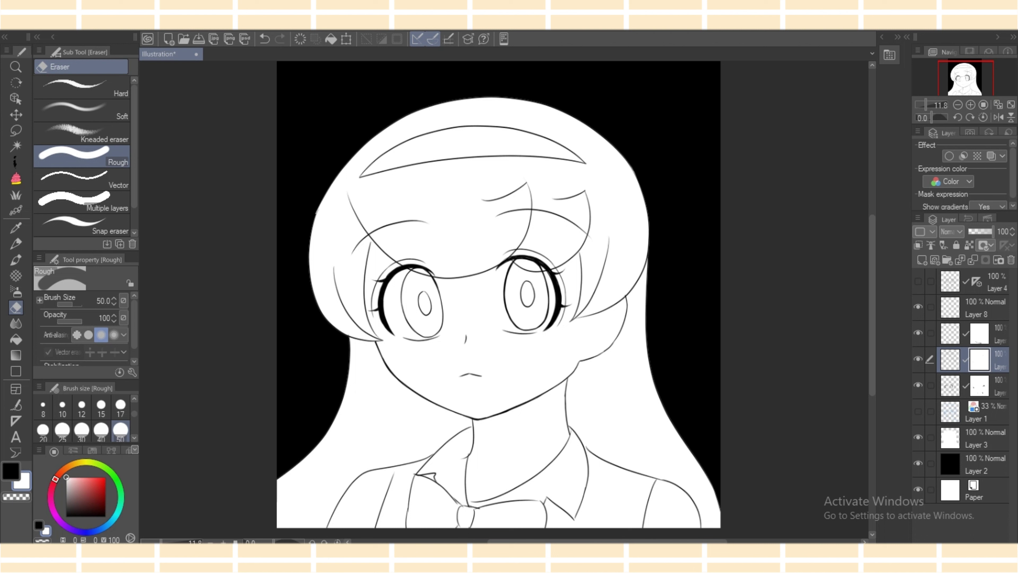
left_click(976, 438)
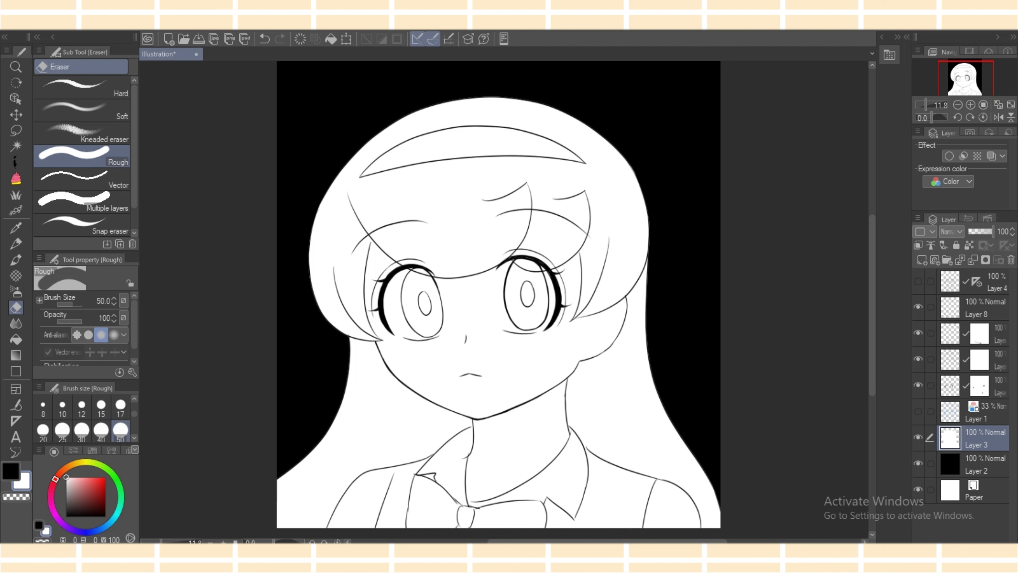
scroll(504, 299, "down", 4)
scroll(504, 299, "up", 1)
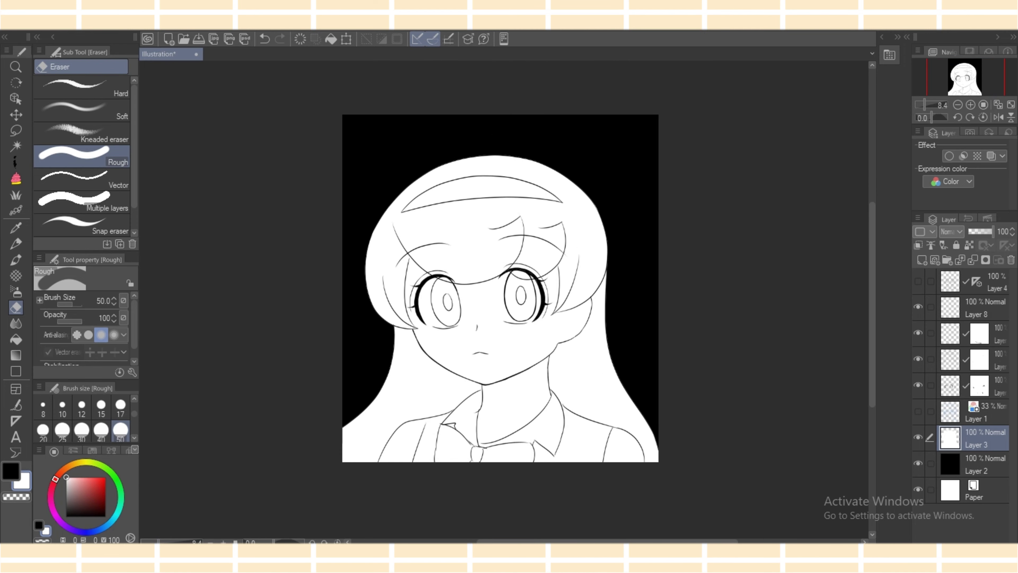
left_click(38, 26)
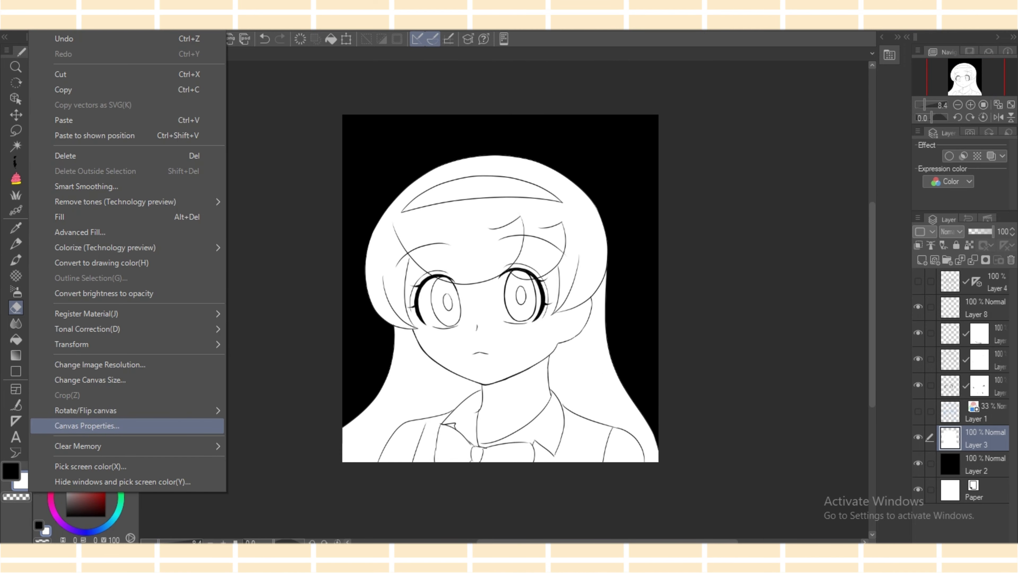
key("Return")
left_click_drag(645, 128, 235, 236)
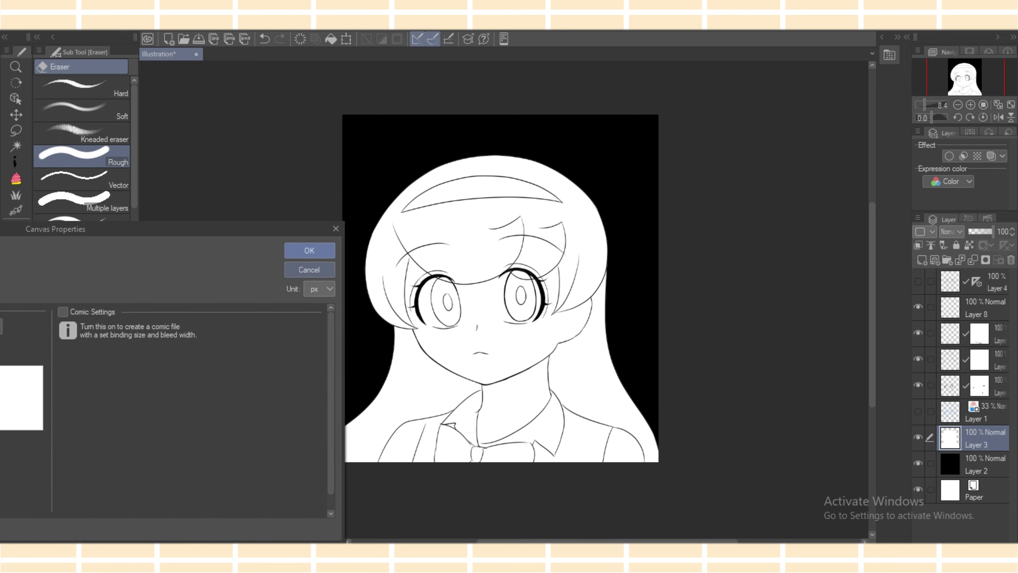
key("Escape")
Crop the black area above the head by changing the canvas height to 6137 px.
key("alt+e")
key("Down")
key("Down")
key("Down")
key("Down")
key("Down")
key("Down")
key("Down")
key("Down")
key("Down")
key("Down")
key("Down")
key("Down")
key("Down")
key("Down")
key("Down")
key("Down")
key("Down")
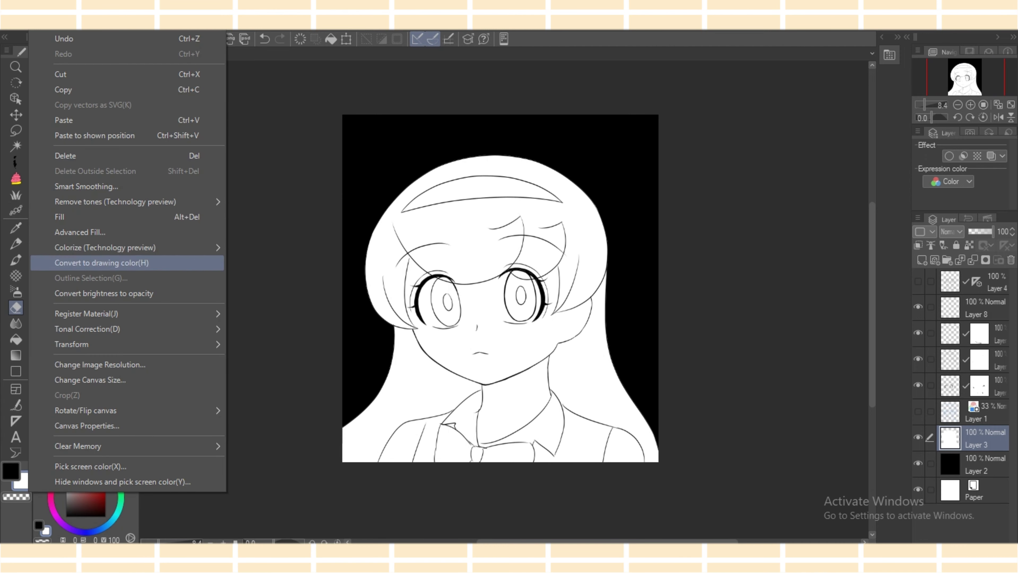
key("Return")
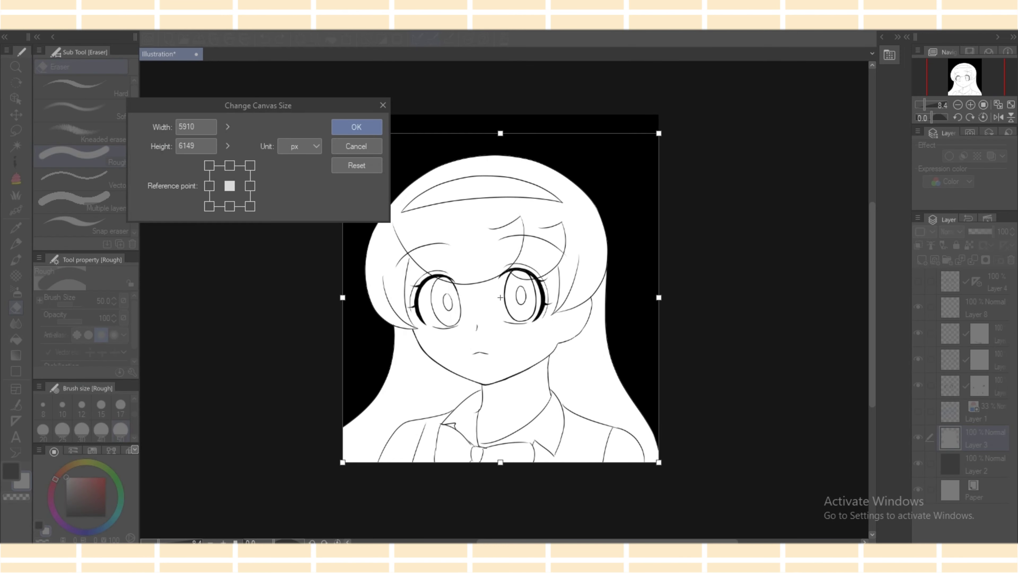
key("Return")
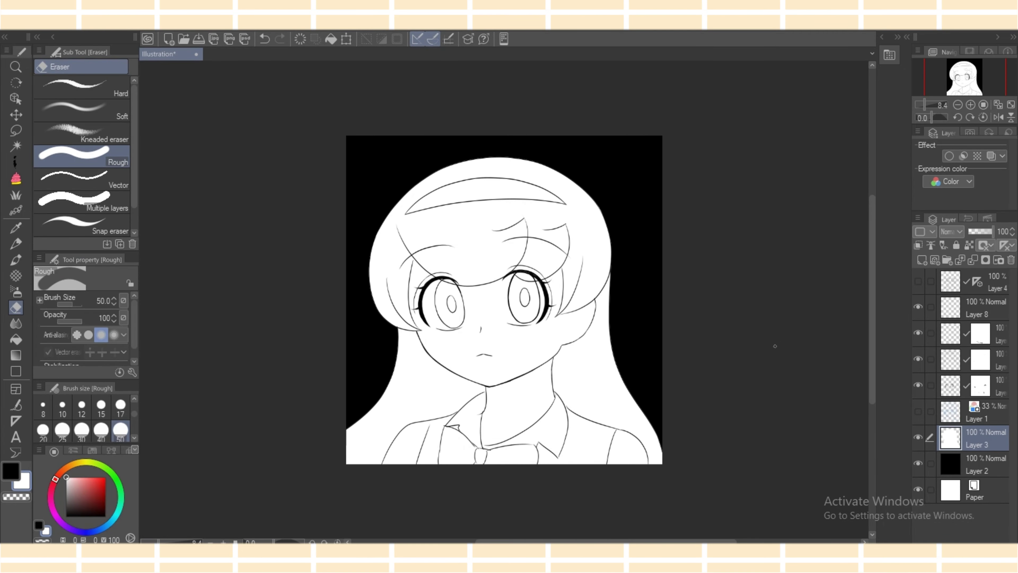
Check the canvas dimensions in the canvas properties.
key("alt+e")
left_click(93, 427)
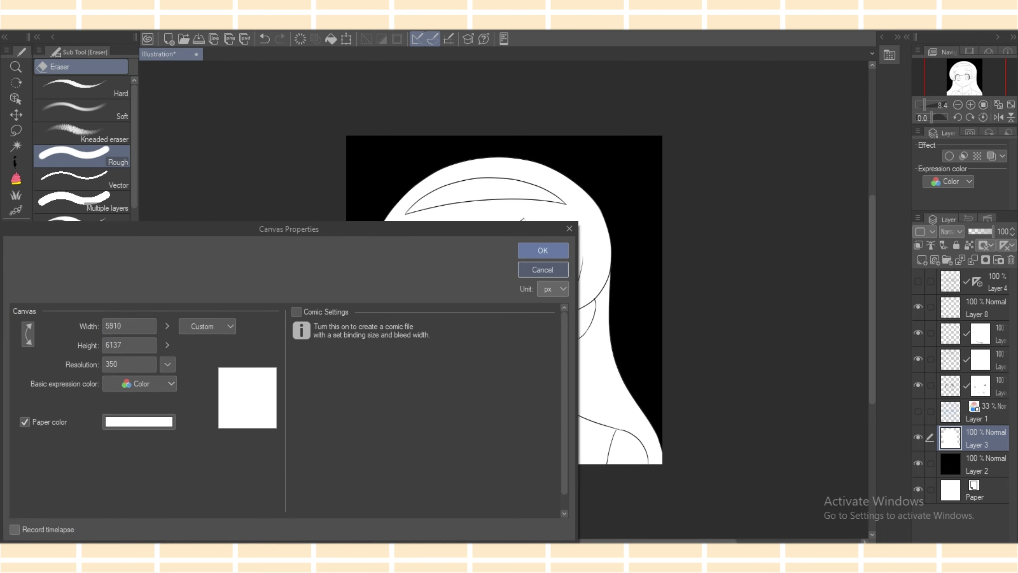
left_click(543, 269)
Crop the lower and upper edges of the canvas to a height of 5920 px.
key("alt+e")
left_click(93, 380)
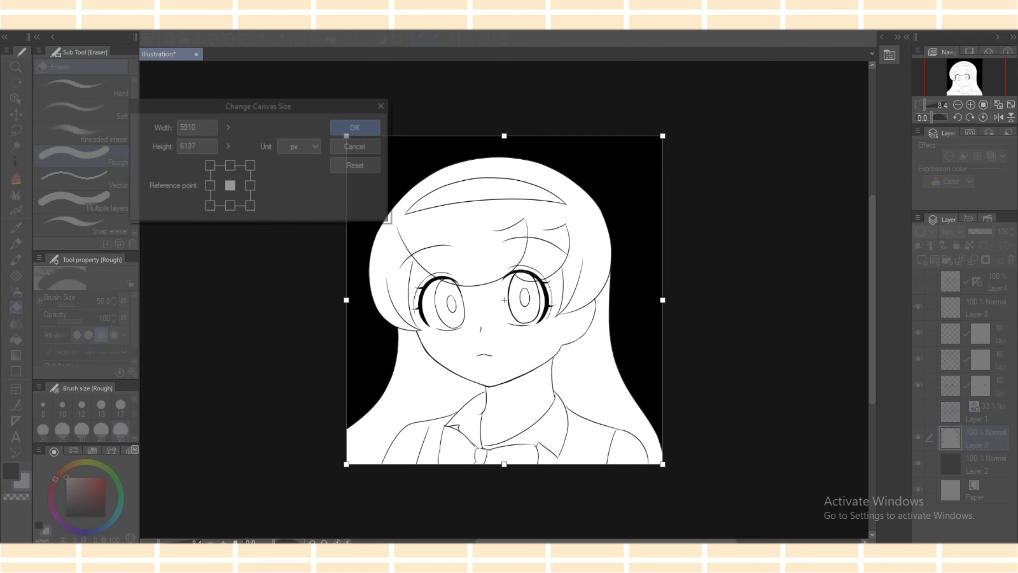
left_click_drag(504, 464, 504, 458)
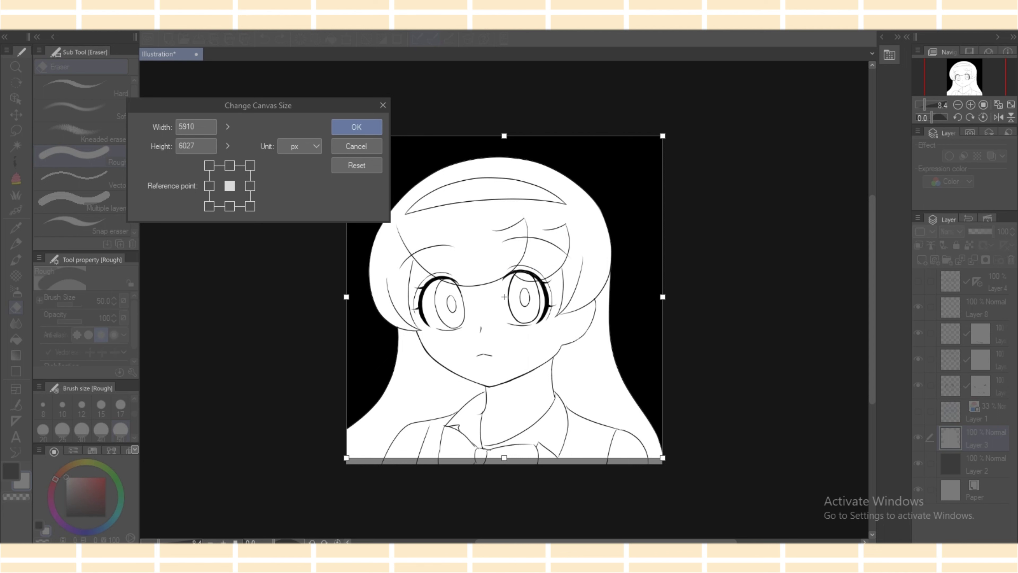
left_click_drag(504, 136, 505, 141)
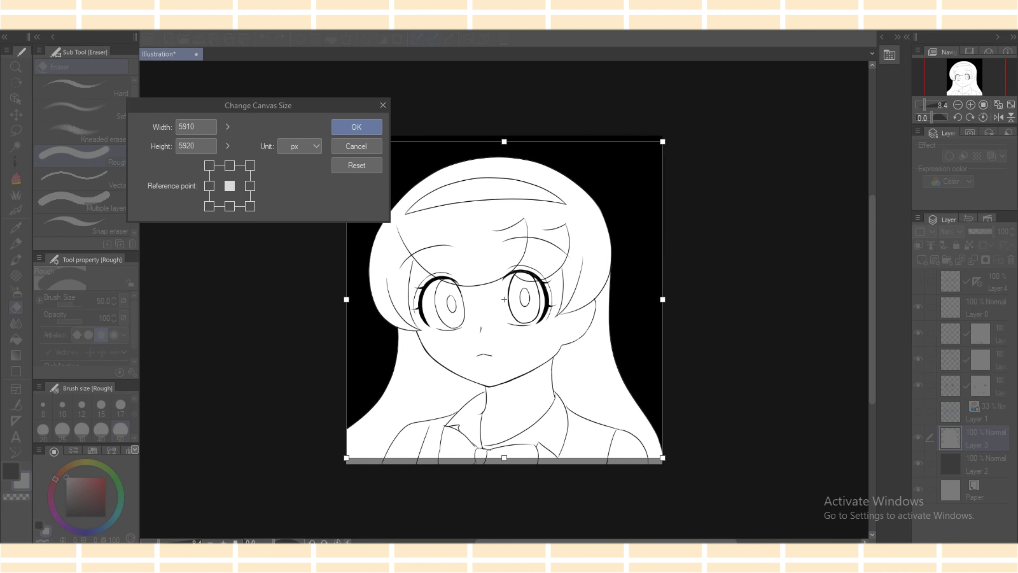
left_click(356, 126)
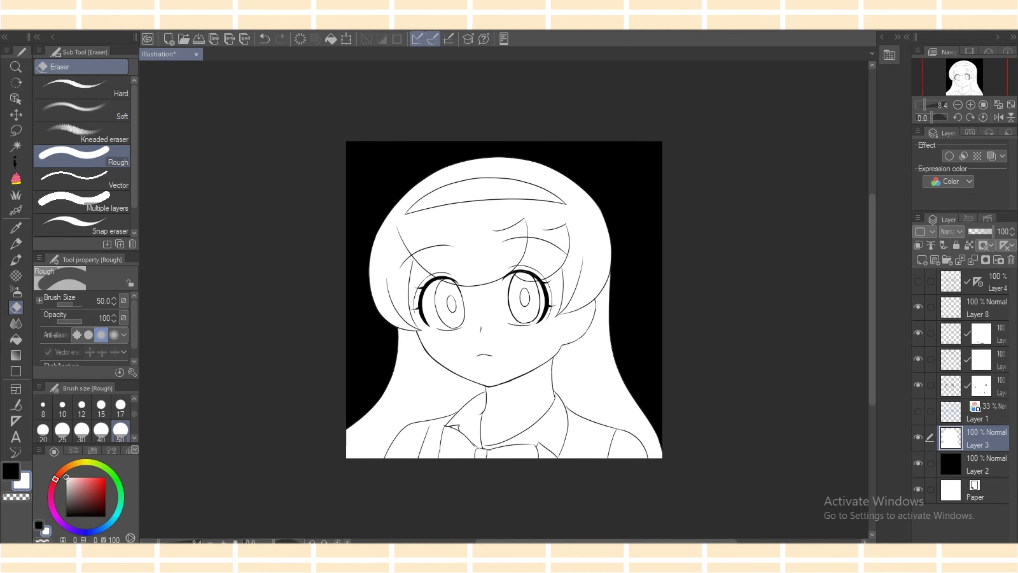
Crop the canvas on the ear side of the character to a width of 5587 px.
left_click(37, 25)
left_click(80, 380)
left_click_drag(662, 299, 645, 299)
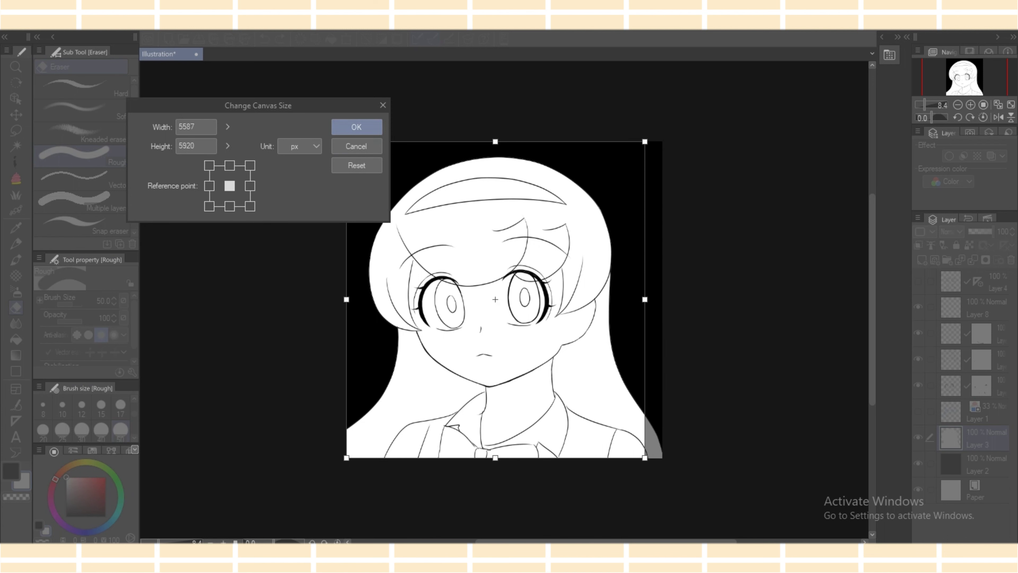
left_click(357, 126)
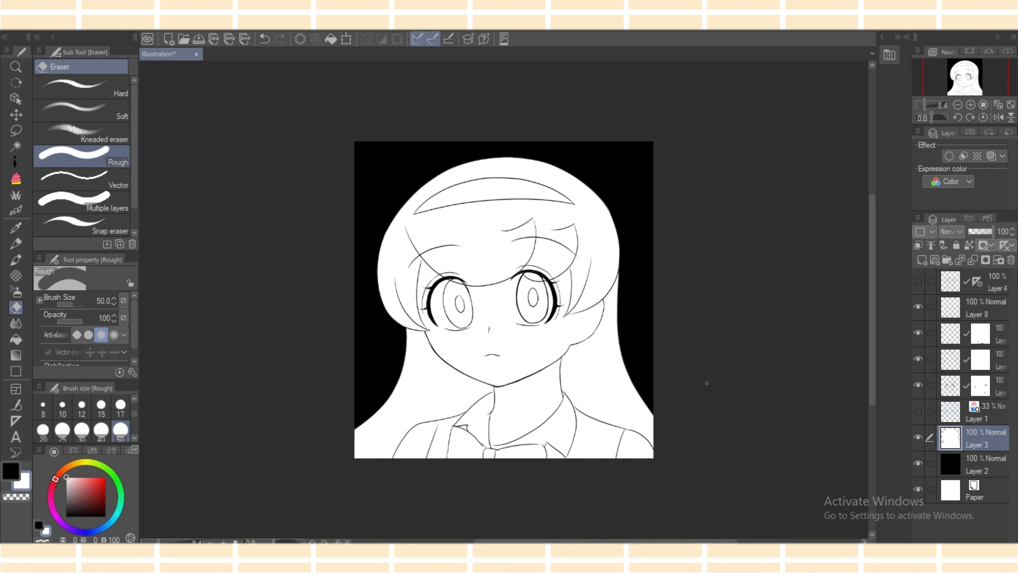
Add an unclipped new layer above Layer 3 and hide the black Layer 2.
scroll(504, 299, "up", 3)
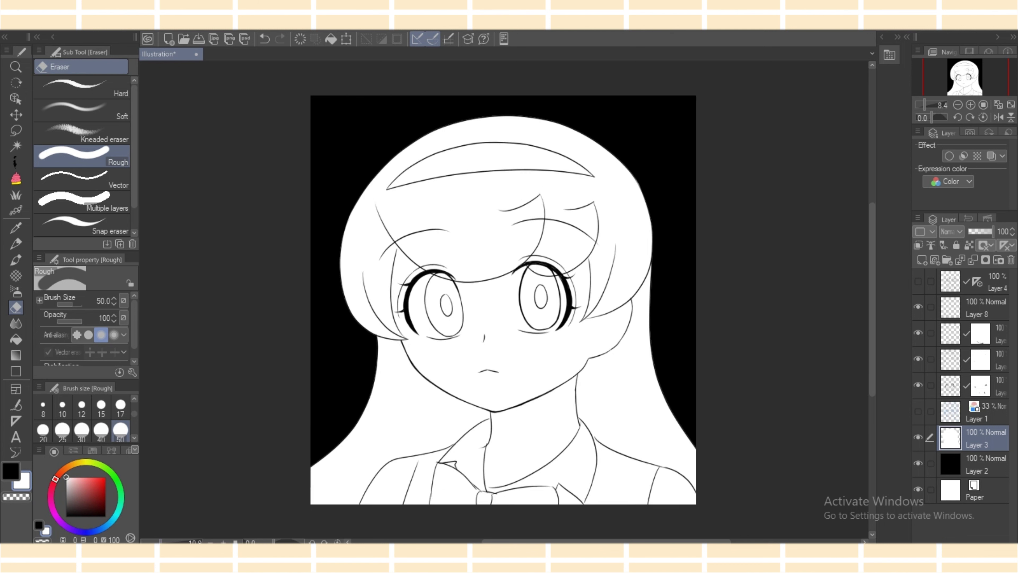
scroll(504, 300, "down", 1)
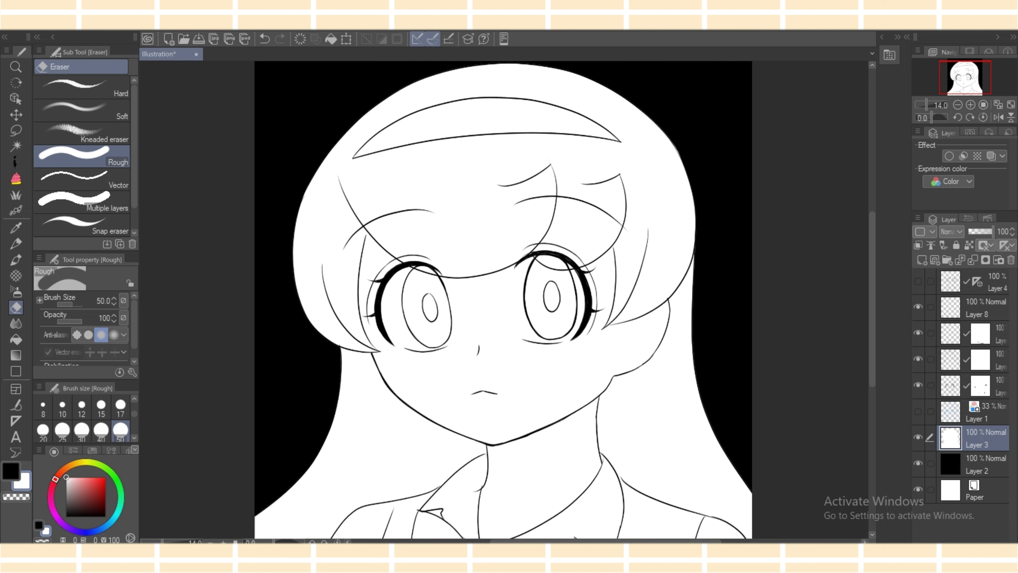
left_click(922, 260)
left_click(918, 245)
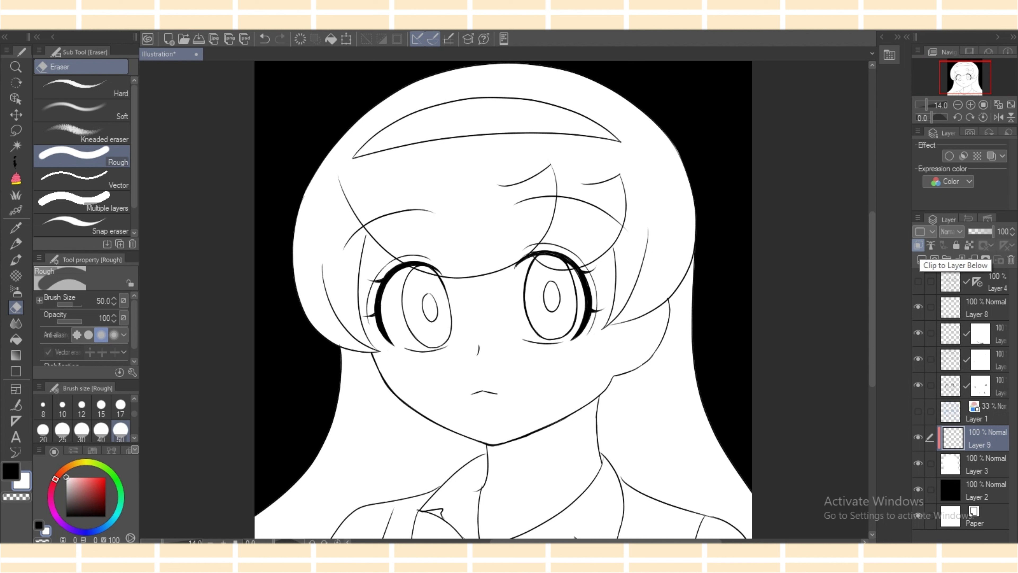
left_click(918, 245)
left_click(918, 246)
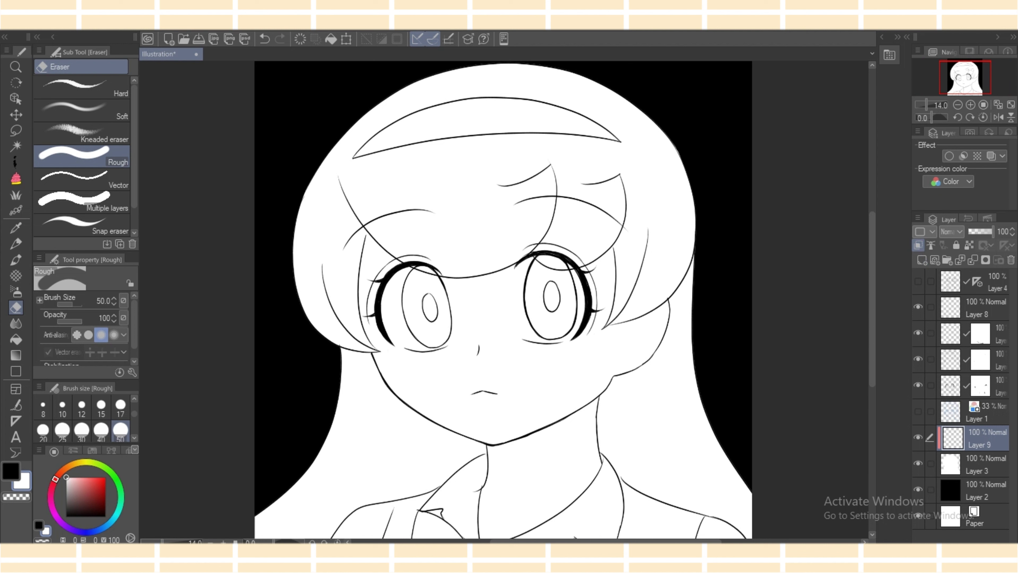
left_click(918, 489)
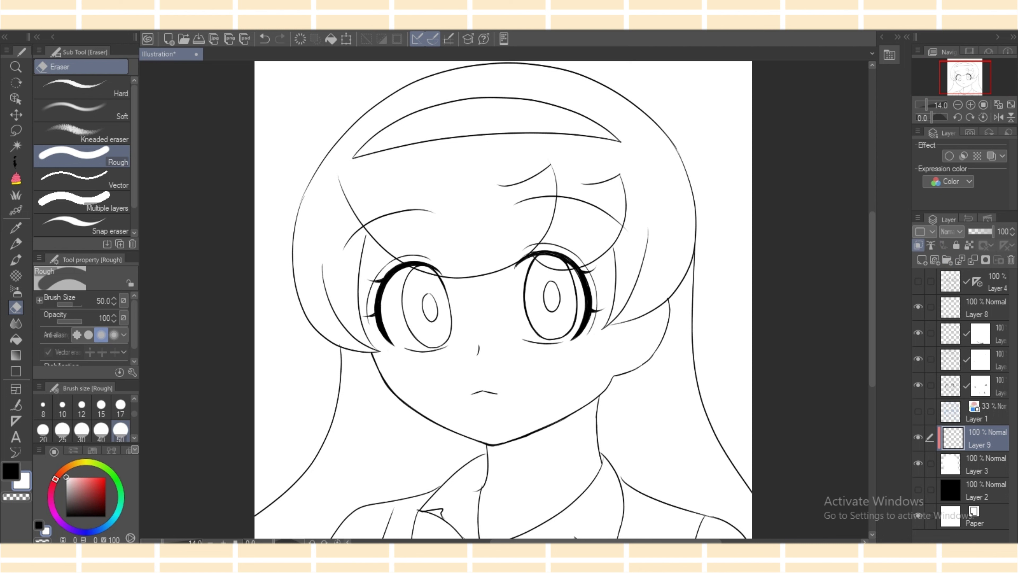
scroll(503, 300, "down", 3)
scroll(504, 300, "up", 2)
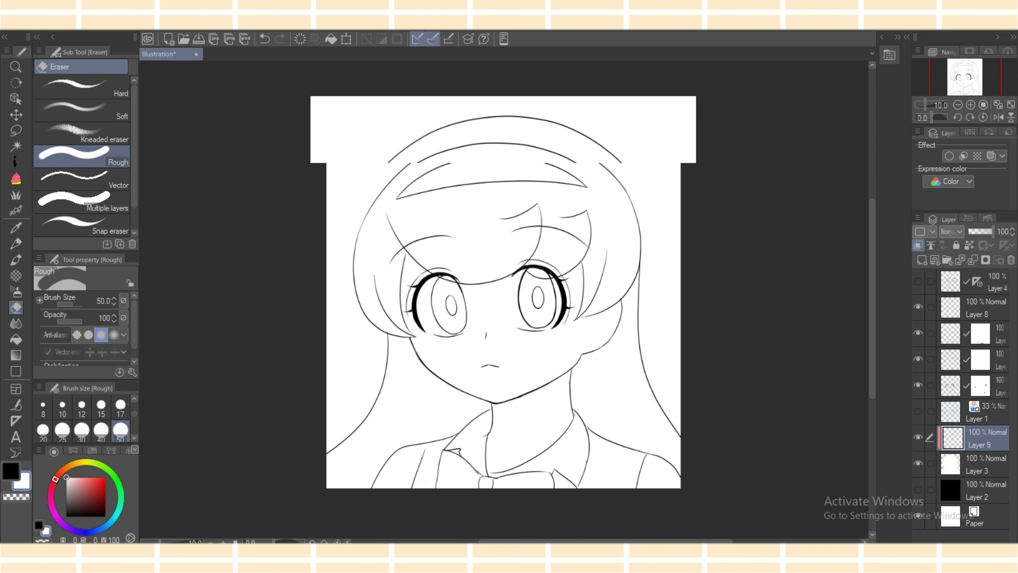
left_click(918, 246)
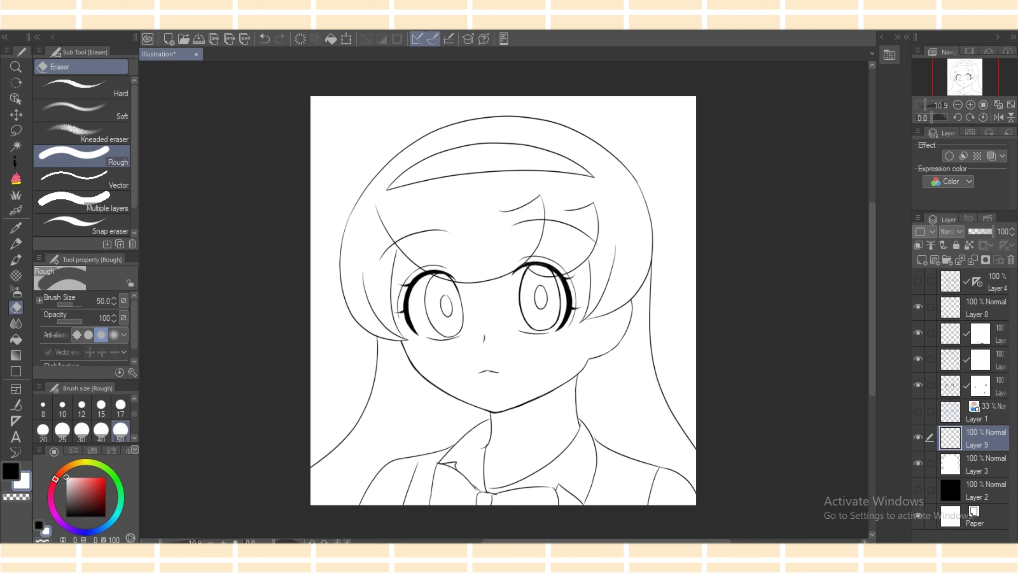
Try filling the face and neck on Layer 9 with light peach from the MINICO-KAHO color set, and undo it.
left_click(92, 450)
key("g")
mouse_move(400, 225)
left_mouse_down()
mouse_move(439, 397)
mouse_move(490, 503)
mouse_move(610, 377)
mouse_move(520, 189)
mouse_move(400, 227)
left_mouse_up()
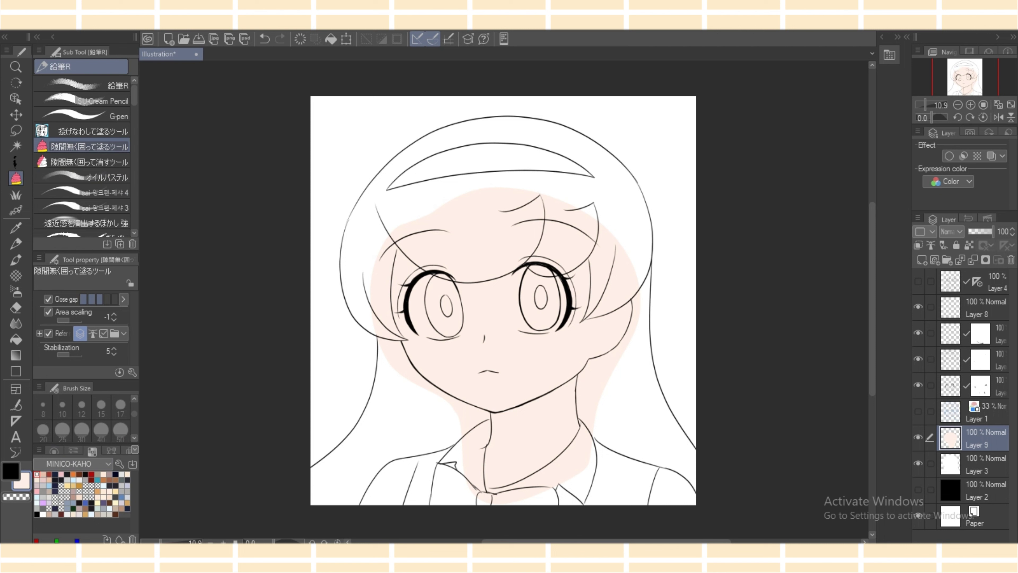
left_click(264, 38)
Try an enclosed peach fill around the face with Layer 3 hidden, and clear the peach from Layer 9.
left_click(918, 463)
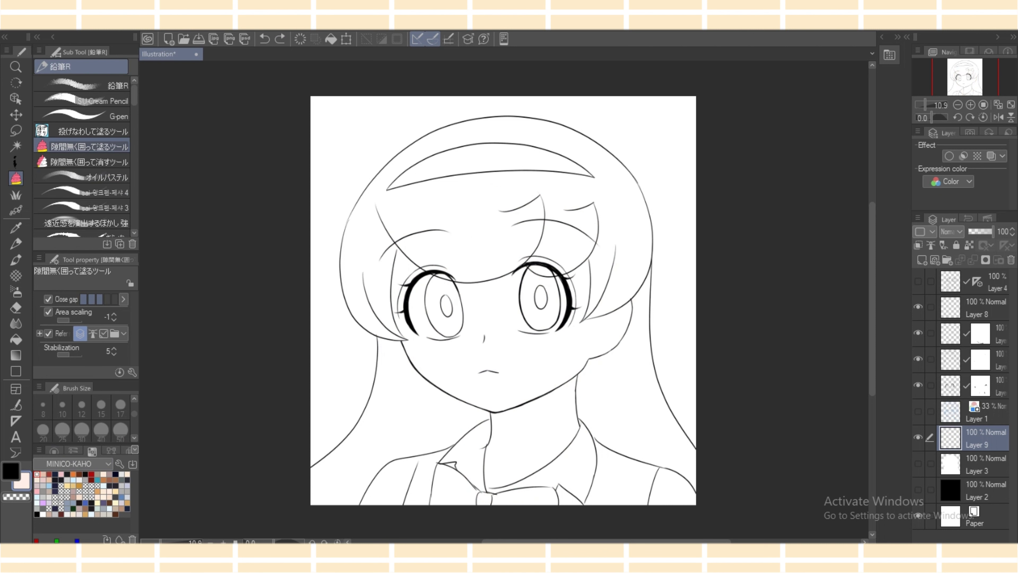
mouse_move(397, 221)
left_mouse_down()
mouse_move(380, 339)
mouse_move(441, 457)
mouse_move(550, 489)
mouse_move(638, 281)
mouse_move(461, 205)
mouse_move(370, 263)
mouse_move(412, 391)
mouse_move(462, 461)
mouse_move(547, 489)
mouse_move(628, 354)
mouse_move(636, 271)
mouse_move(580, 243)
mouse_move(441, 240)
left_mouse_up()
left_click(265, 39)
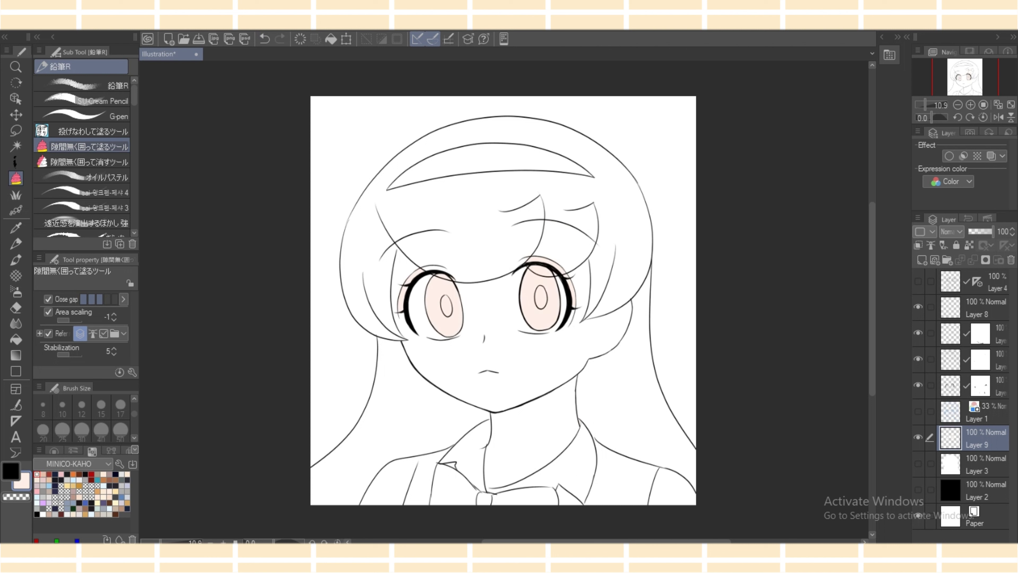
left_click(81, 131)
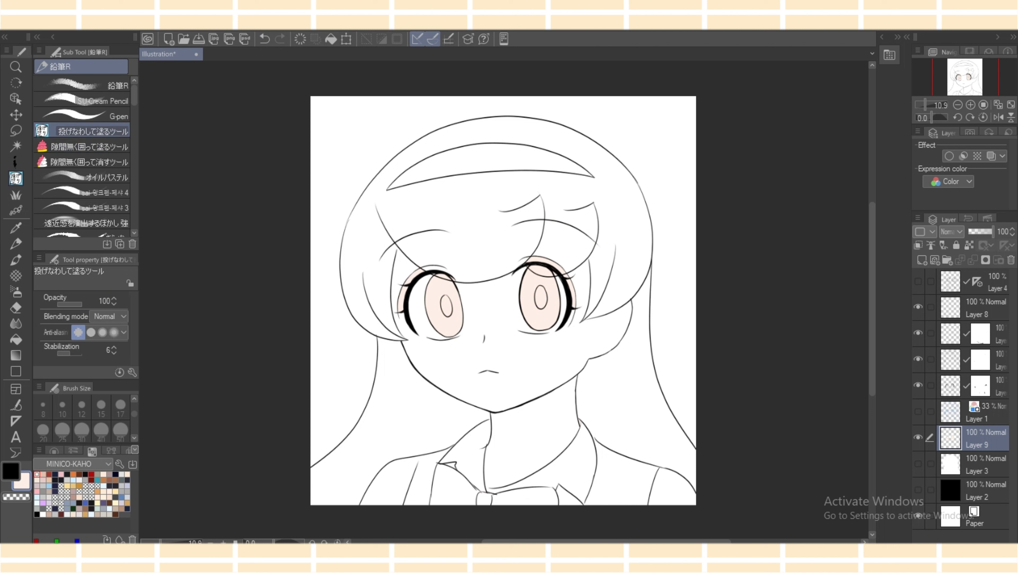
left_click(301, 39)
Show Layer 3, lock its transparent pixels, and show the black Layer 2 behind it.
left_click(917, 464)
left_click(973, 463)
left_click(969, 245)
left_click(918, 489)
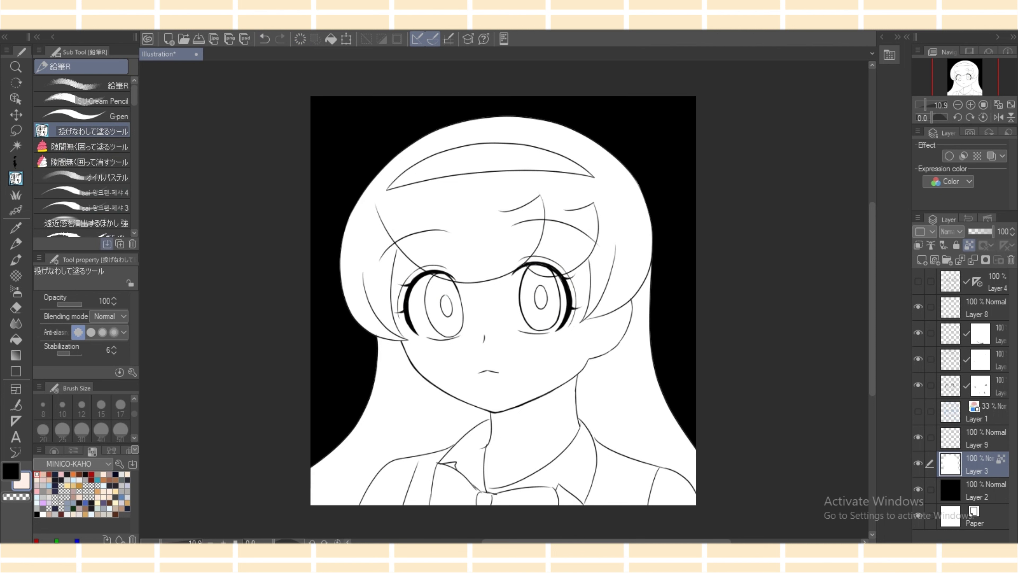
Fill the face, together with the bangs, and the neck with light peach on Layer 3.
left_click(16, 339)
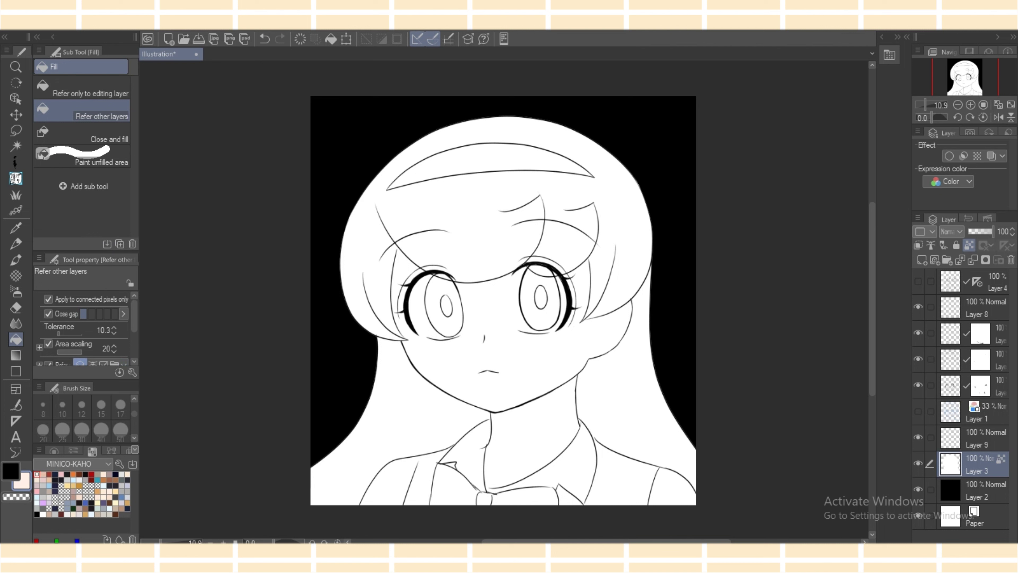
left_click(497, 263)
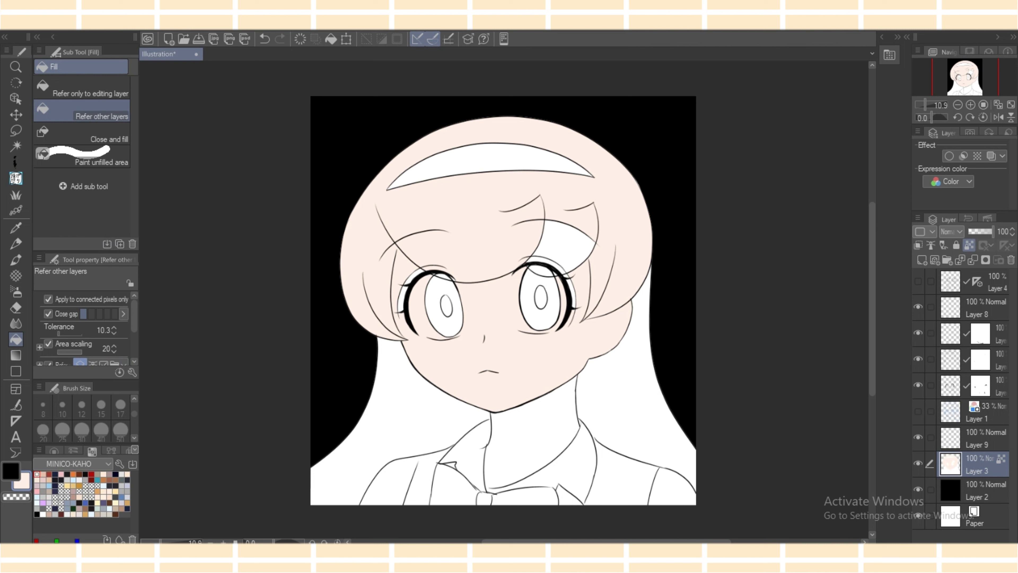
left_click(534, 440)
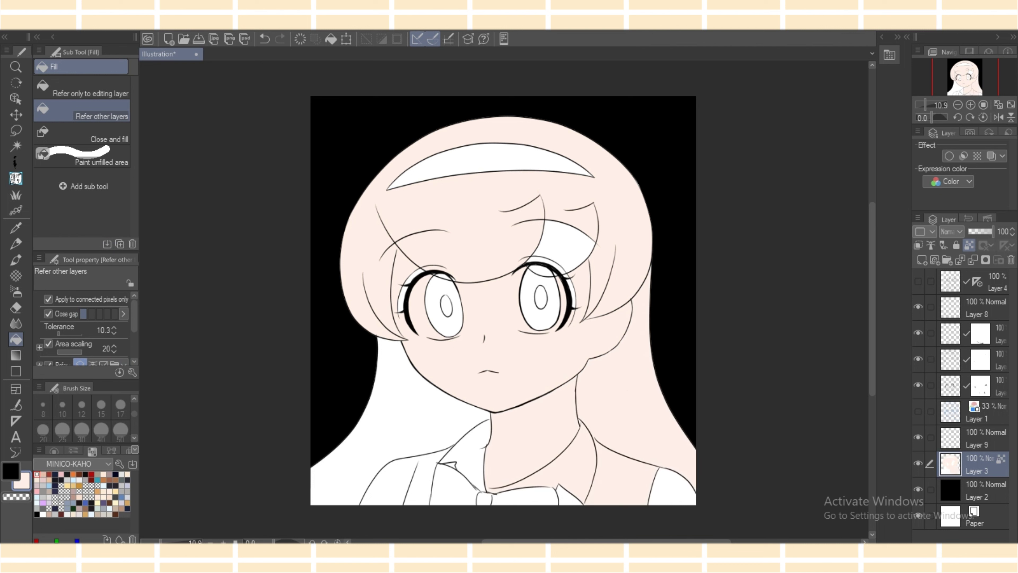
Lasso-fill the white of the eye at the picture's left in white, and cover the gap outside its lashes with light peach.
left_click(15, 178)
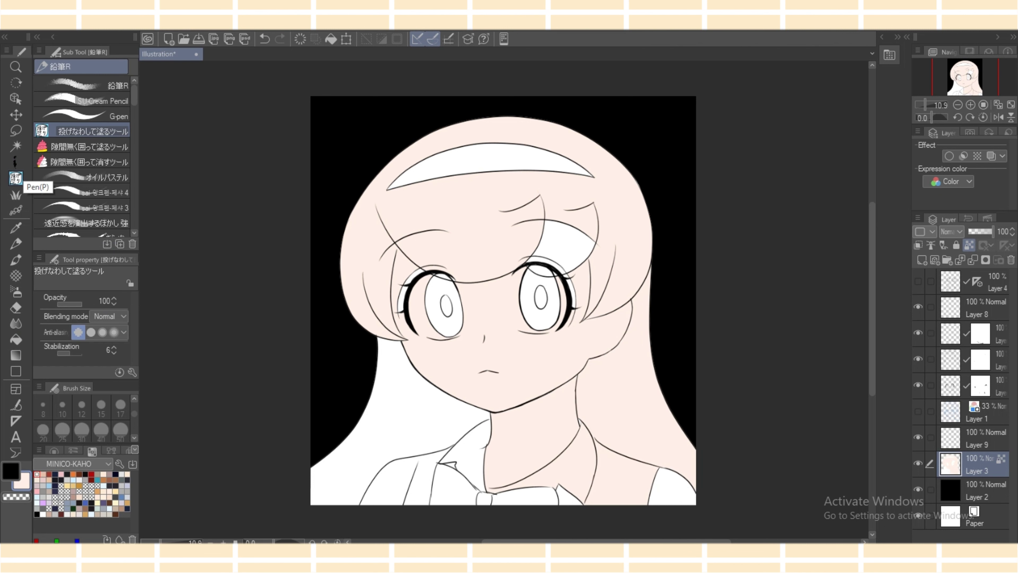
scroll(504, 300, "up", 3)
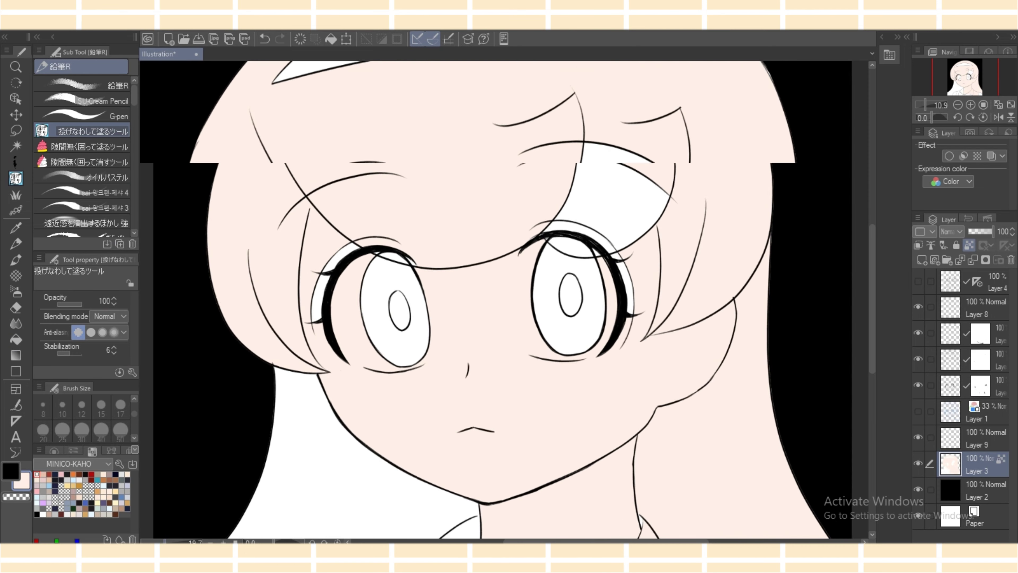
left_click(43, 514)
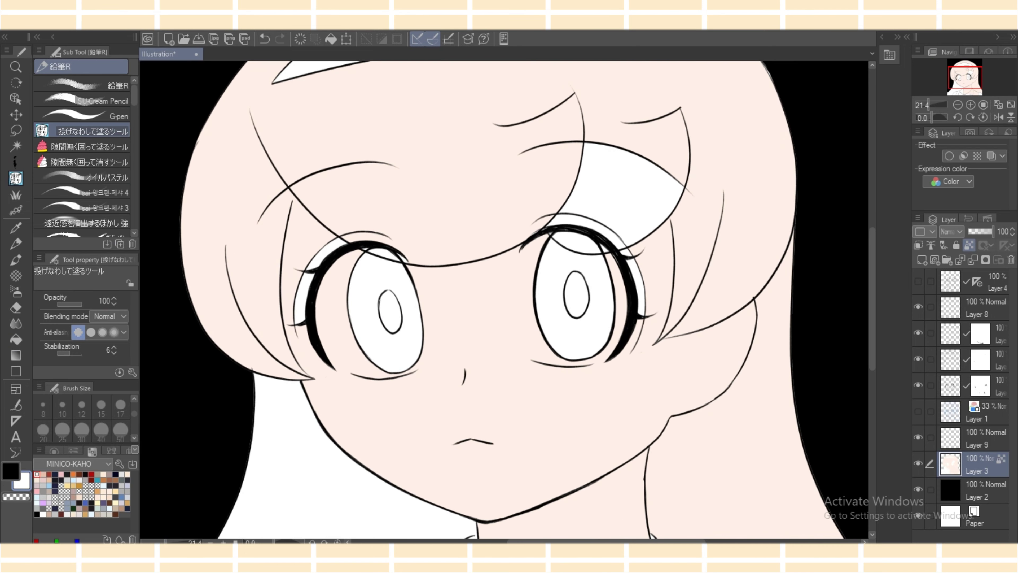
mouse_move(296, 308)
left_mouse_down()
mouse_move(369, 366)
mouse_move(369, 299)
mouse_move(313, 351)
mouse_move(371, 377)
mouse_move(357, 256)
mouse_move(387, 257)
mouse_move(316, 281)
mouse_move(303, 261)
left_mouse_up()
left_click(341, 224, "alt")
left_click(333, 328, "alt")
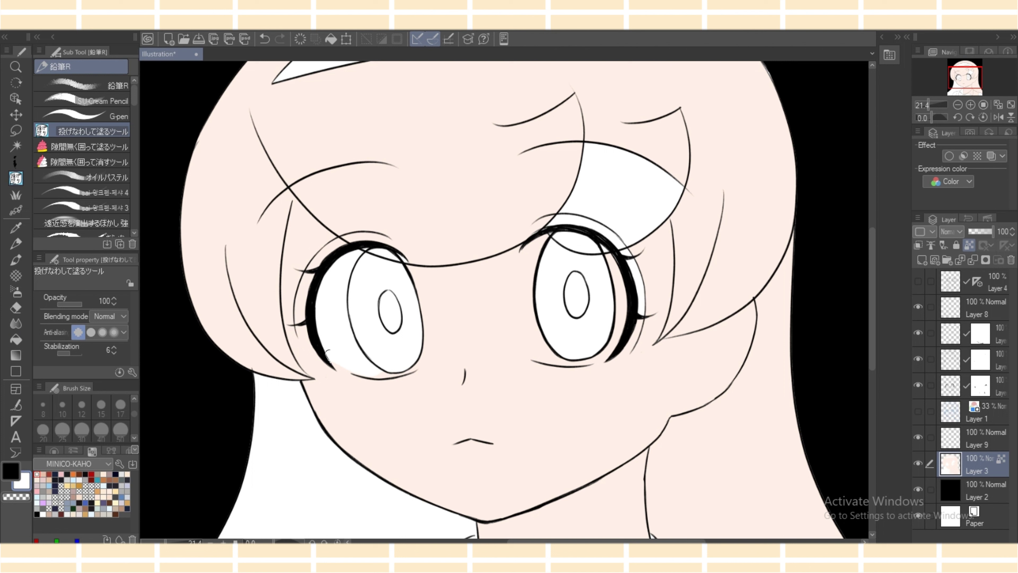
mouse_move(330, 362)
left_mouse_down()
mouse_move(362, 375)
mouse_move(416, 370)
mouse_move(428, 343)
mouse_move(430, 281)
left_mouse_up()
left_click_drag(419, 370, 381, 383)
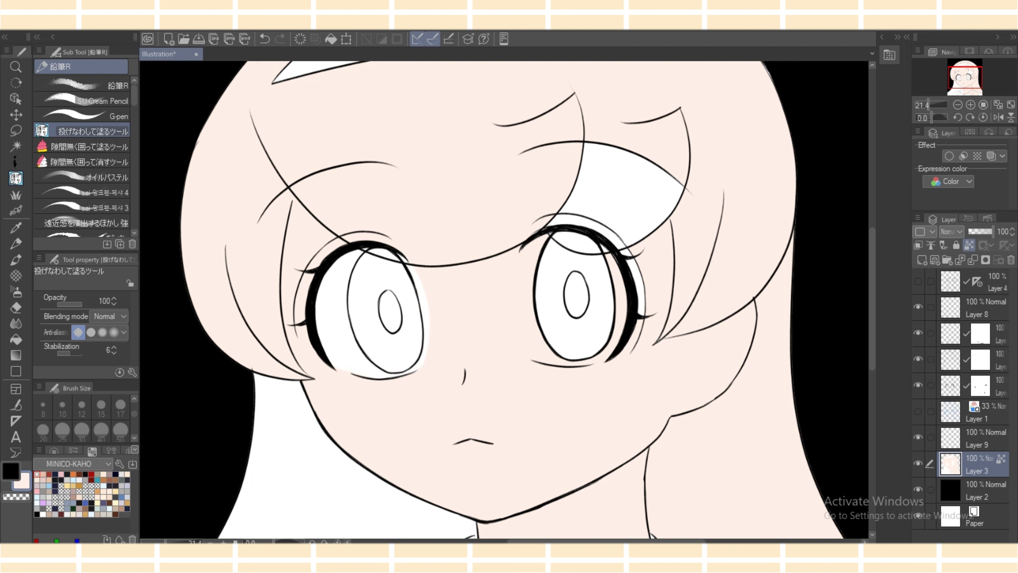
left_click(405, 363, "alt")
Lasso-fill the white of the eye at the picture's right in white, and cover the gap outside its lashes with light peach.
mouse_move(521, 243)
left_mouse_down()
mouse_move(516, 348)
mouse_move(531, 361)
mouse_move(601, 305)
left_mouse_up()
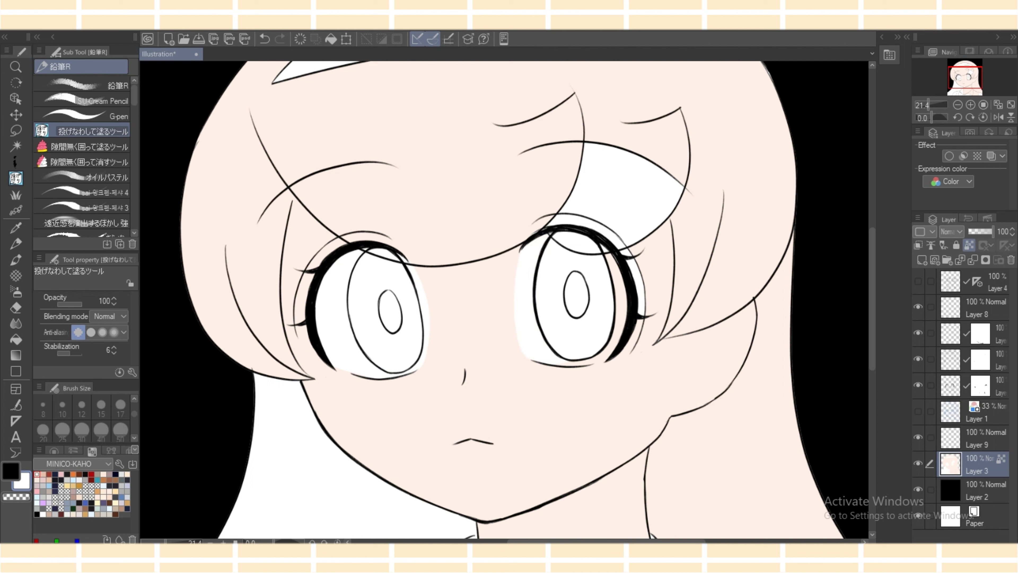
mouse_move(559, 361)
left_mouse_down()
mouse_move(628, 268)
mouse_move(618, 257)
left_mouse_up()
mouse_move(631, 334)
left_mouse_down()
mouse_move(635, 304)
mouse_move(617, 238)
mouse_move(639, 241)
left_mouse_up()
left_click(637, 221, "alt")
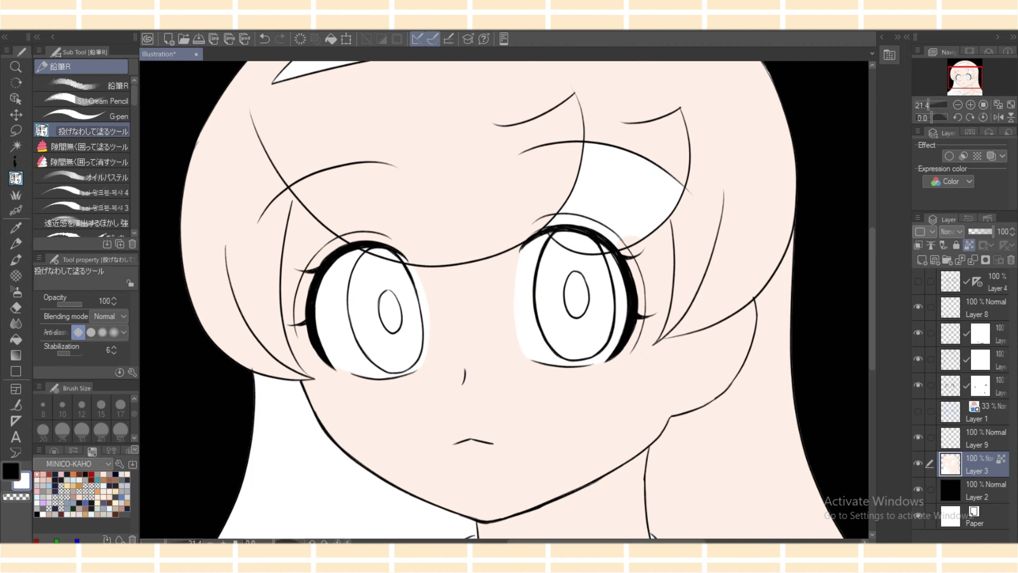
Cover the peach on the right side of the collar and beside the neck with white lasso fills down to the bow.
scroll(504, 299, "down", 5)
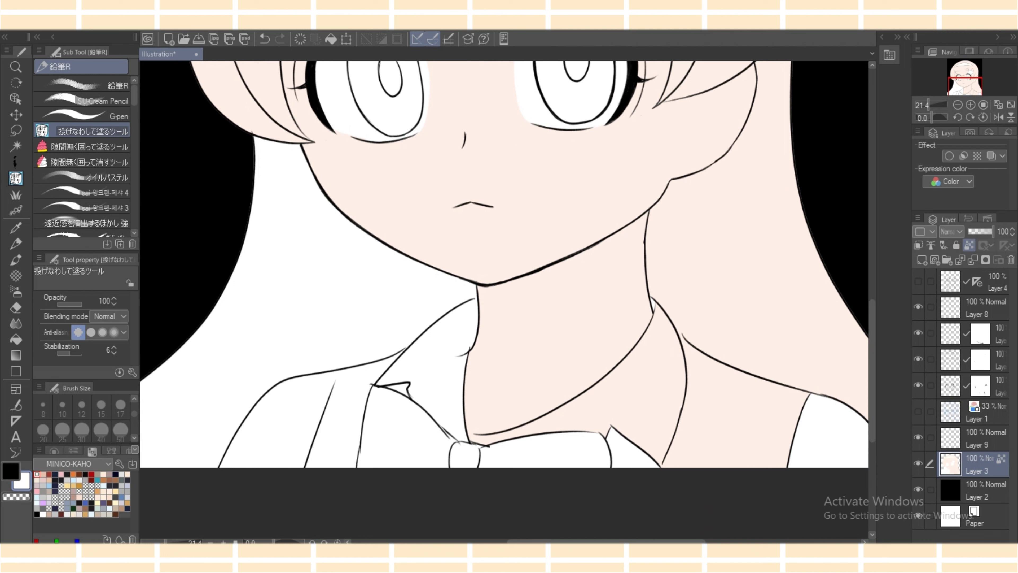
mouse_move(658, 301)
left_mouse_down()
mouse_move(680, 496)
mouse_move(722, 266)
left_mouse_up()
mouse_move(642, 336)
left_mouse_down()
mouse_move(577, 492)
mouse_move(601, 489)
left_mouse_up()
mouse_move(618, 368)
left_mouse_down()
mouse_move(577, 402)
mouse_move(602, 473)
left_mouse_up()
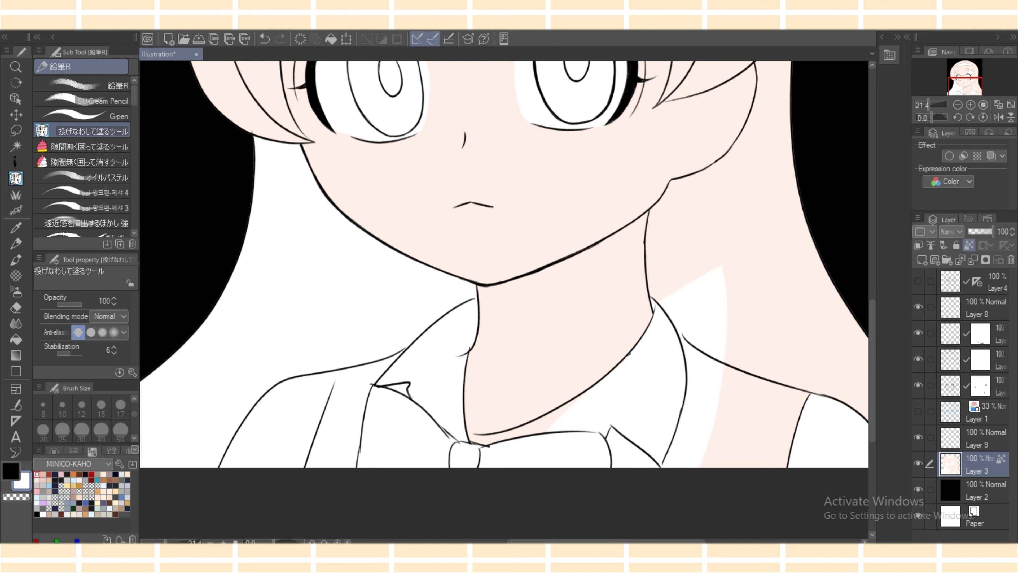
mouse_move(578, 401)
left_mouse_down()
mouse_move(473, 441)
mouse_move(569, 429)
left_mouse_up()
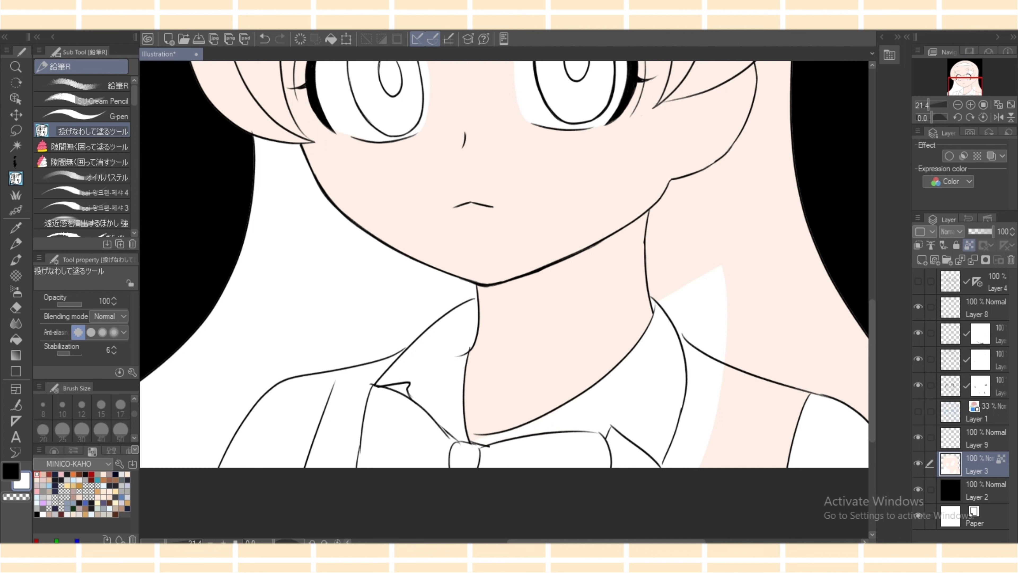
mouse_move(501, 432)
left_mouse_down()
mouse_move(469, 435)
mouse_move(457, 471)
left_mouse_up()
Choose tan from the MINICO-KAHO color set, try filling the long back hair with it, and undo the fills.
left_click(42, 474)
key("g")
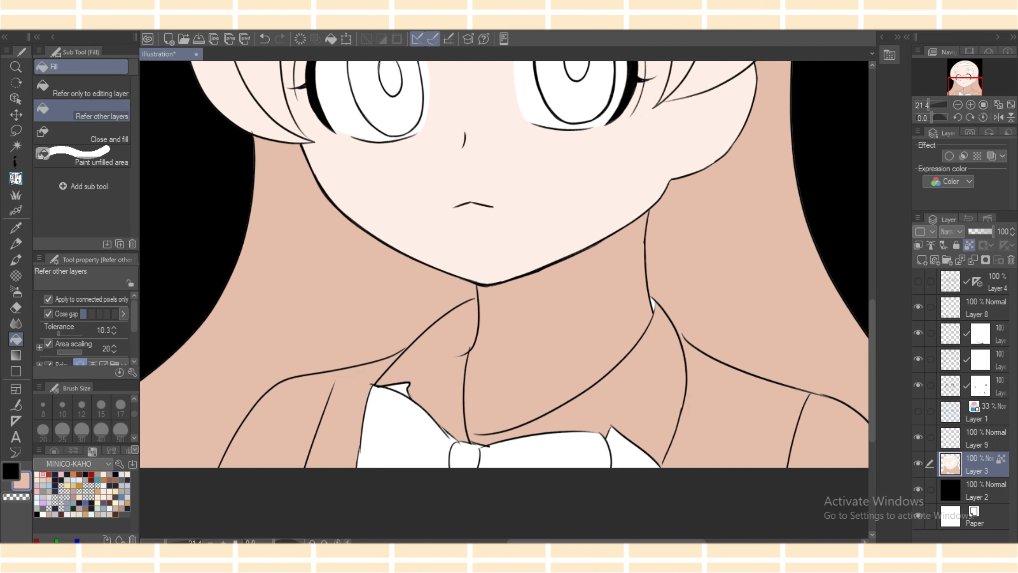
key("ctrl+z")
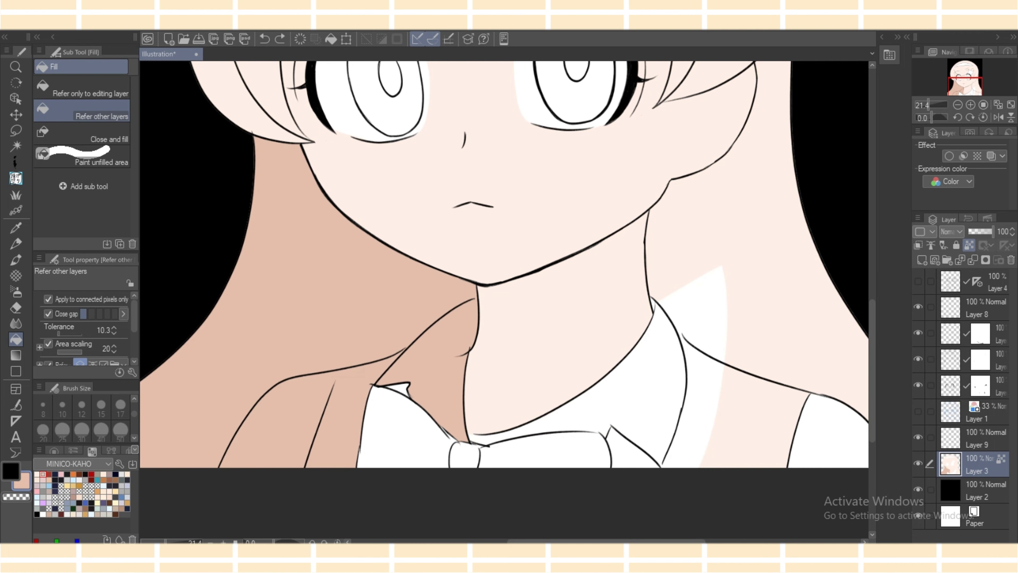
key("ctrl+z")
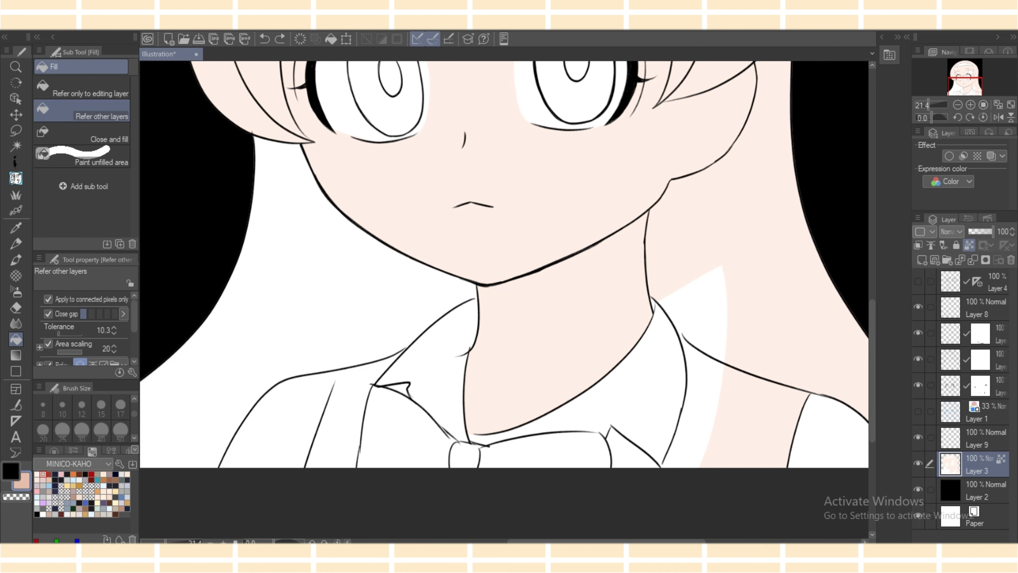
Seal the gaps around the collar with tan patches, and fill the back hair on both sides and the area above the right eye with tan.
key("p")
left_click_drag(453, 302, 476, 297)
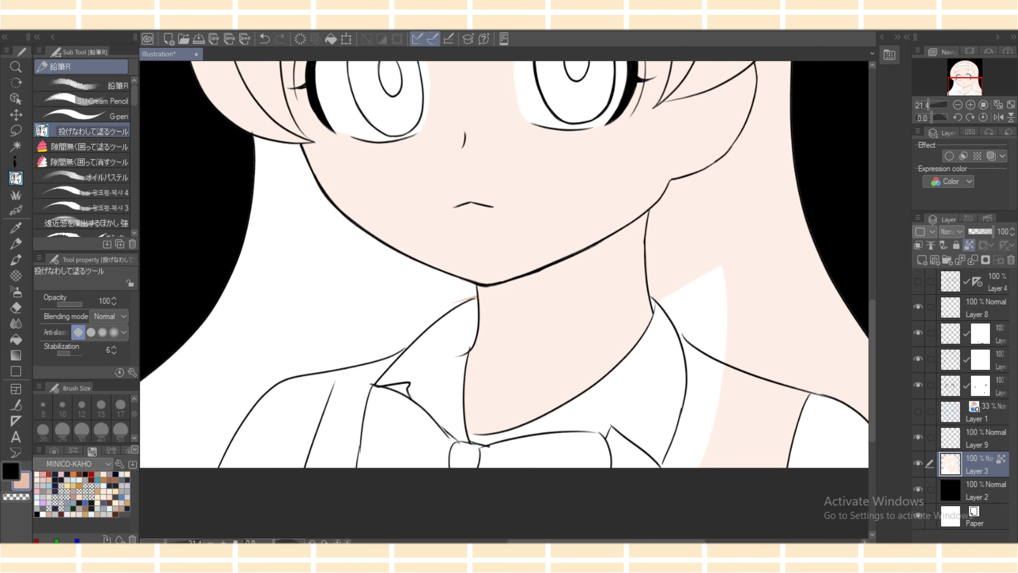
left_click_drag(404, 345, 419, 335)
left_click_drag(675, 325, 679, 333)
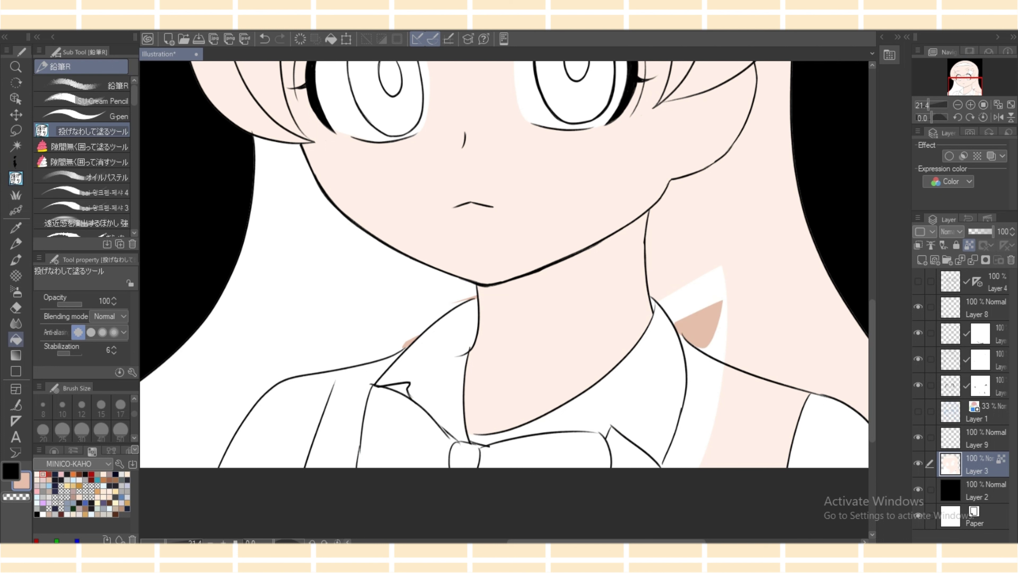
left_click(16, 339)
left_click(320, 281)
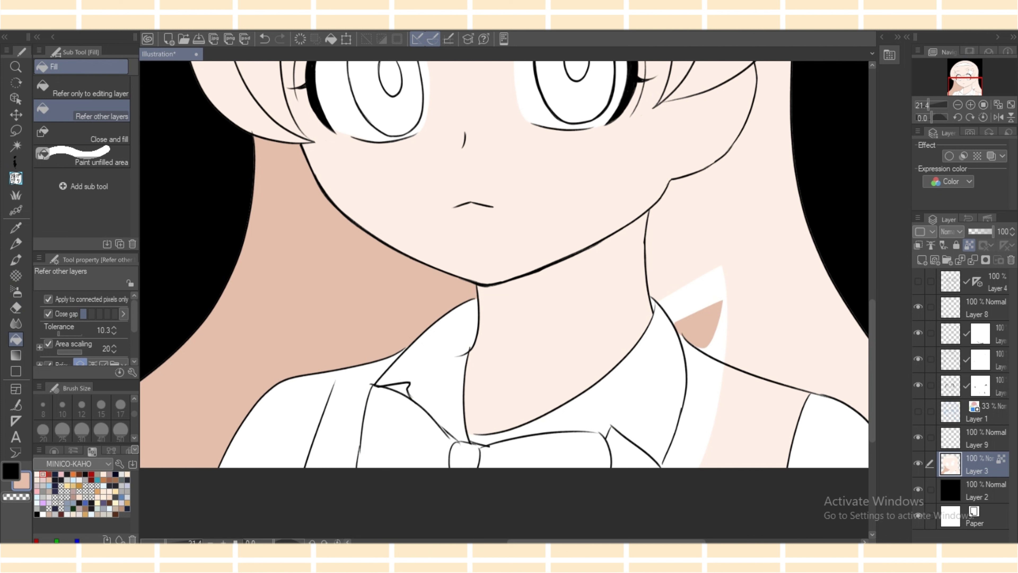
left_click(742, 261)
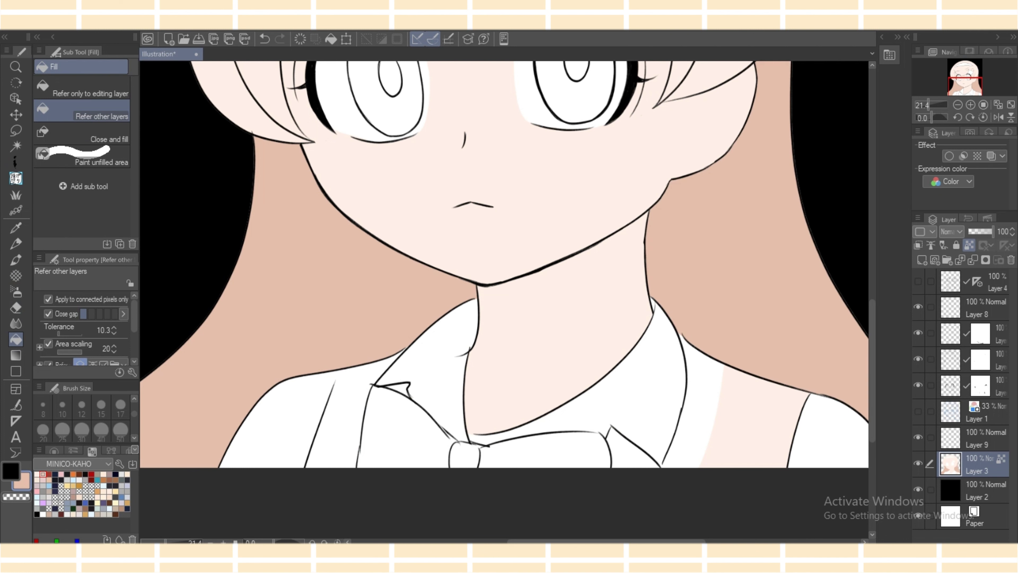
scroll(505, 301, "up", 6)
left_click(626, 217)
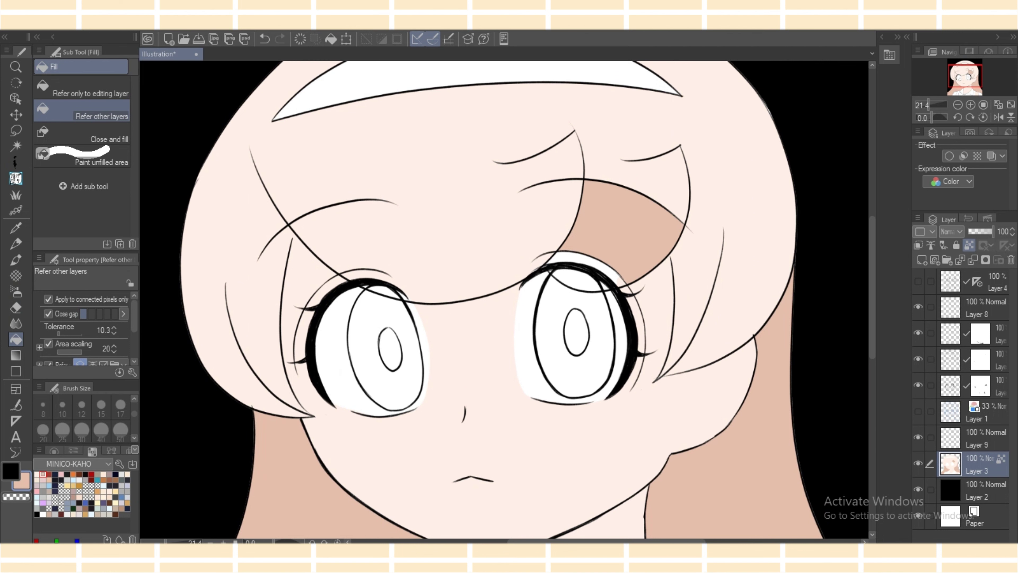
Try filling the bangs with tan, and undo the fill.
left_click(440, 240)
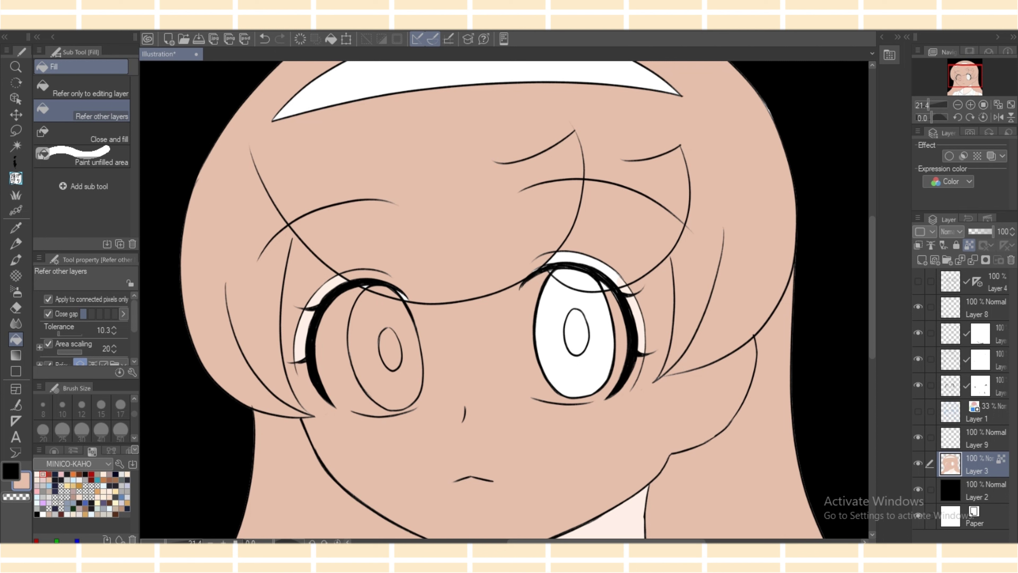
left_click(264, 39)
left_click(264, 38)
left_click(264, 38)
left_click(264, 39)
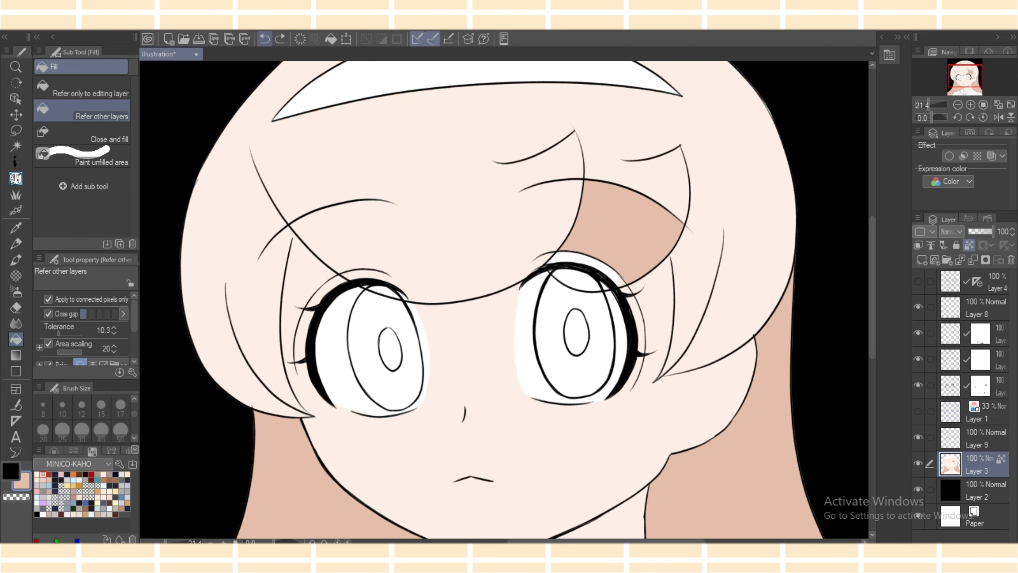
Fill the irises and pupils of both eyes and the white gap above the right eye with tan.
left_click(390, 349)
left_click(385, 381)
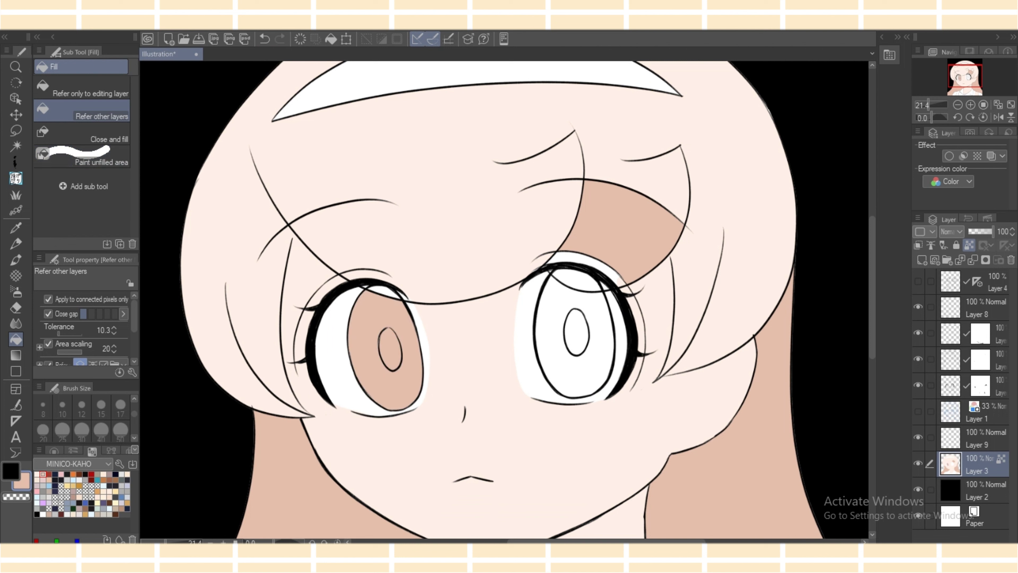
left_click(576, 332)
left_click(574, 373)
left_click(577, 280)
left_click(384, 291)
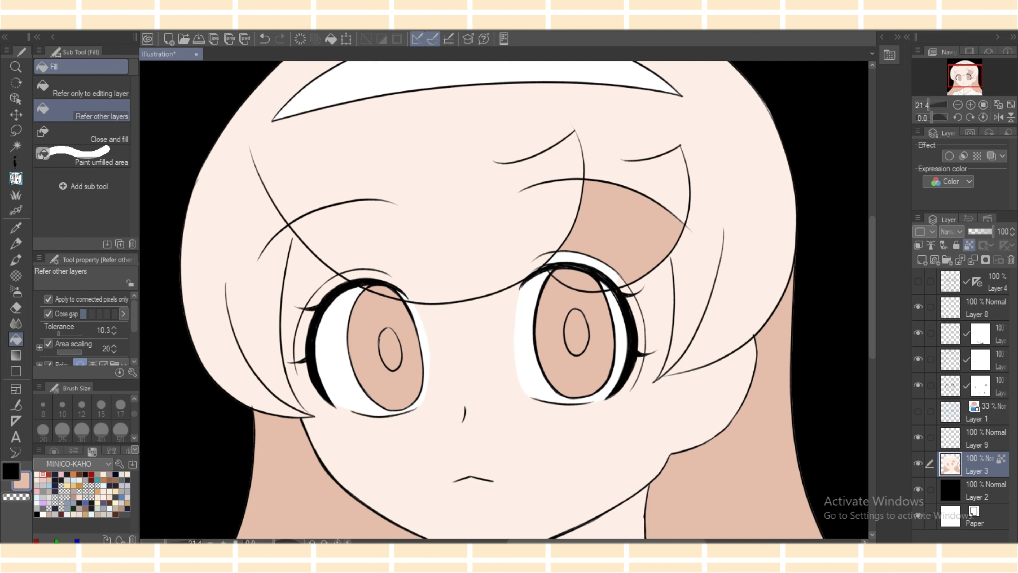
left_click(604, 287)
Lasso-fill the hair section around the right eyebrow and down the right side of the face with tan.
left_click(16, 178)
mouse_move(559, 242)
left_mouse_down()
mouse_move(544, 262)
mouse_move(552, 274)
mouse_move(646, 196)
left_mouse_up()
mouse_move(610, 269)
left_mouse_down()
mouse_move(597, 268)
mouse_move(625, 285)
mouse_move(617, 286)
left_mouse_up()
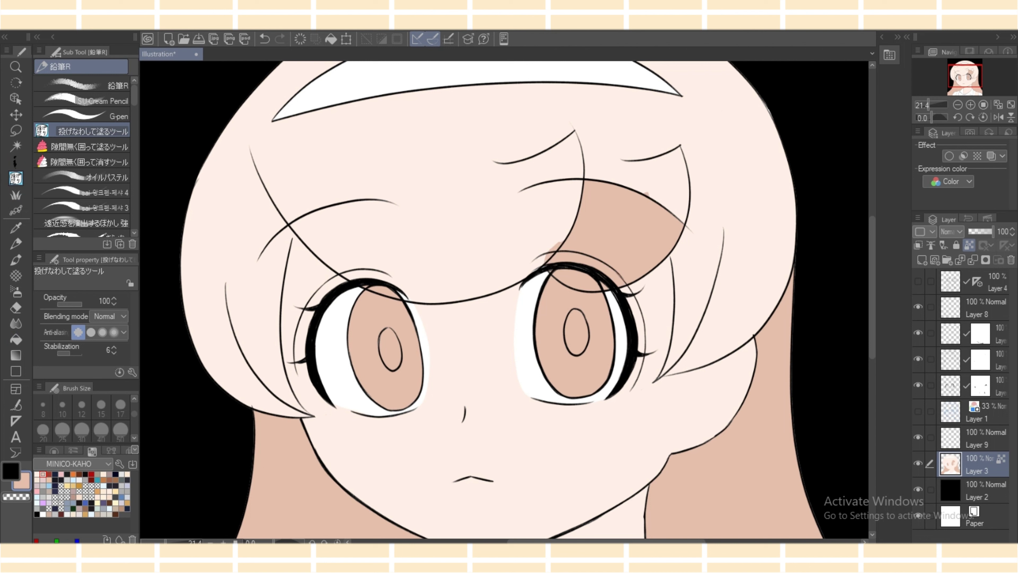
mouse_move(668, 255)
left_mouse_down()
mouse_move(767, 106)
mouse_move(739, 73)
left_mouse_up()
mouse_move(763, 253)
left_mouse_down()
mouse_move(758, 311)
mouse_move(790, 280)
left_mouse_up()
mouse_move(676, 301)
left_mouse_down()
mouse_move(726, 299)
mouse_move(670, 344)
mouse_move(706, 330)
left_mouse_up()
mouse_move(665, 362)
left_mouse_down()
mouse_move(657, 379)
mouse_move(739, 348)
mouse_move(762, 283)
left_mouse_up()
left_click_drag(771, 317, 712, 320)
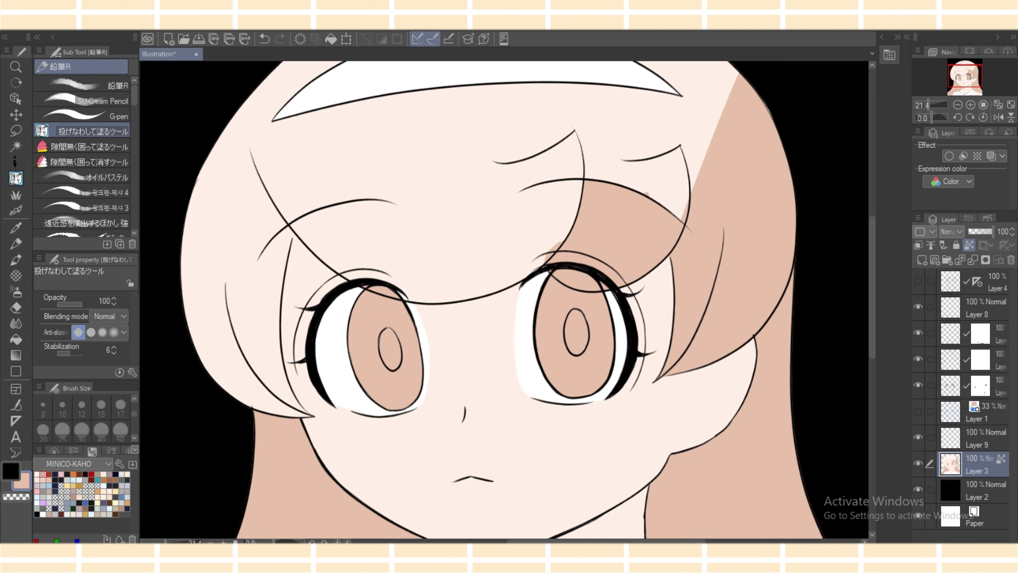
Try a large tan lasso fill across the upper hair and headband, and undo it.
scroll(507, 301, "up", 3)
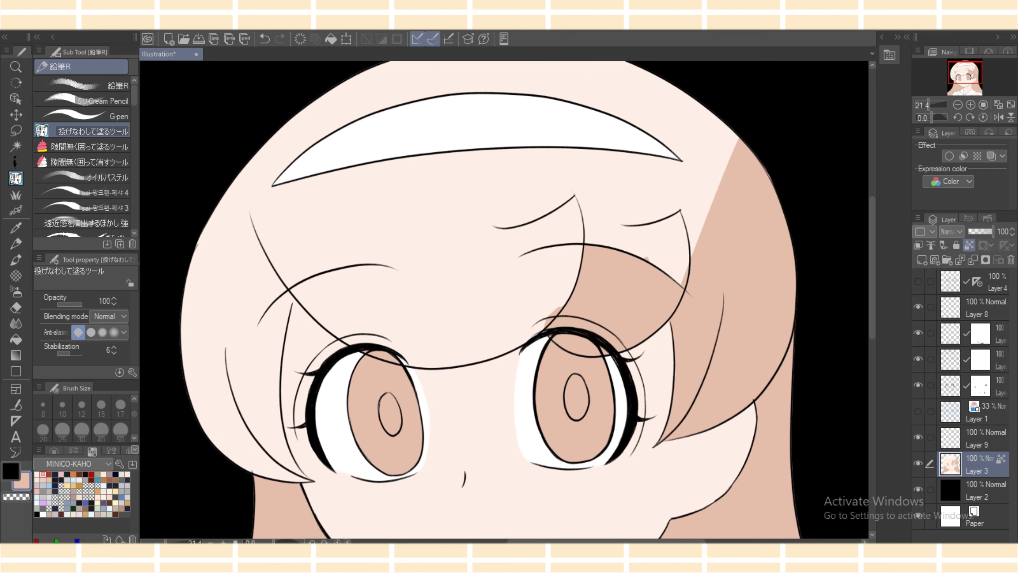
mouse_move(672, 315)
left_mouse_down()
mouse_move(386, 216)
mouse_move(741, 64)
left_mouse_up()
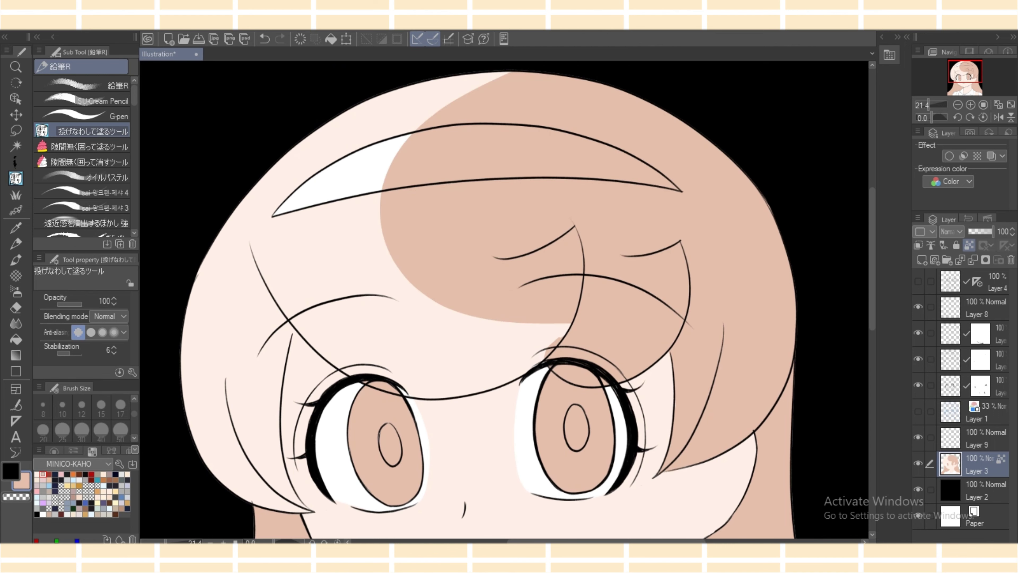
left_click(264, 38)
Select the line-art layer masks and erase the stray tip at the top of the middle bang strand.
left_click(978, 308)
left_click(980, 332)
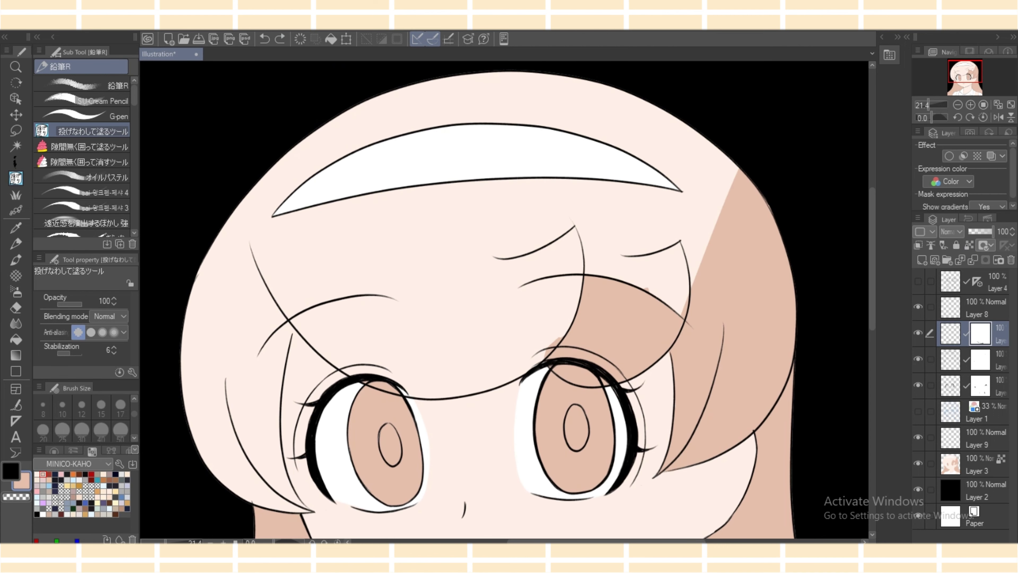
key("e")
left_click_drag(573, 217, 572, 222)
left_click(979, 359)
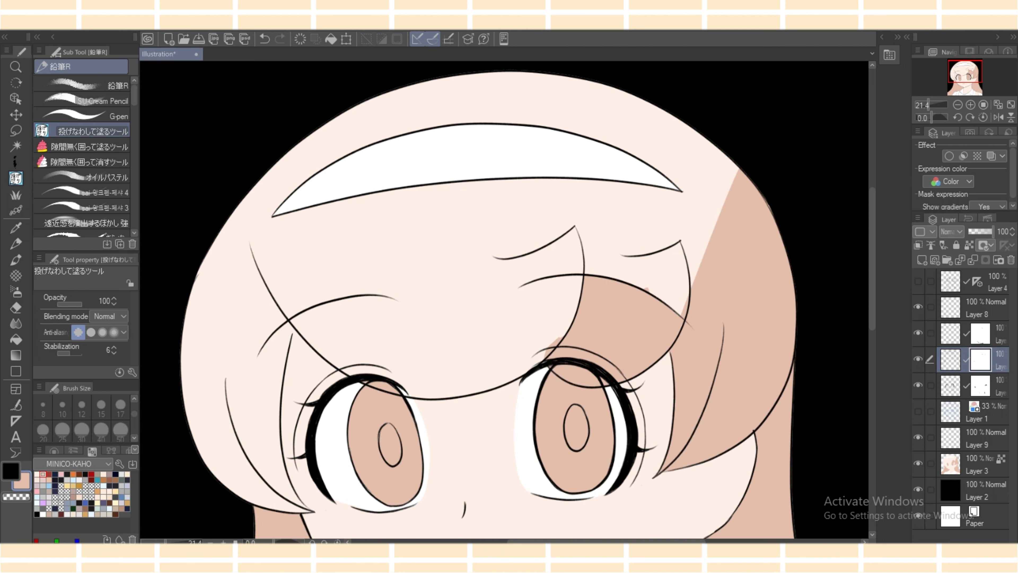
Fill the headband on Layer 3 with navy blue using the Fill tool.
left_click(979, 463)
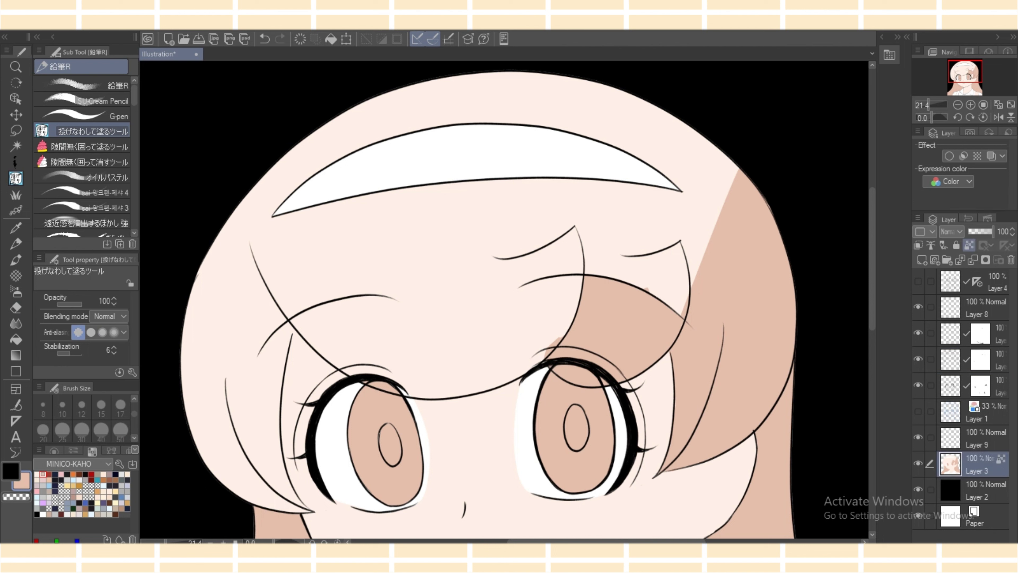
left_click(55, 474)
left_click(16, 339)
left_click(477, 154)
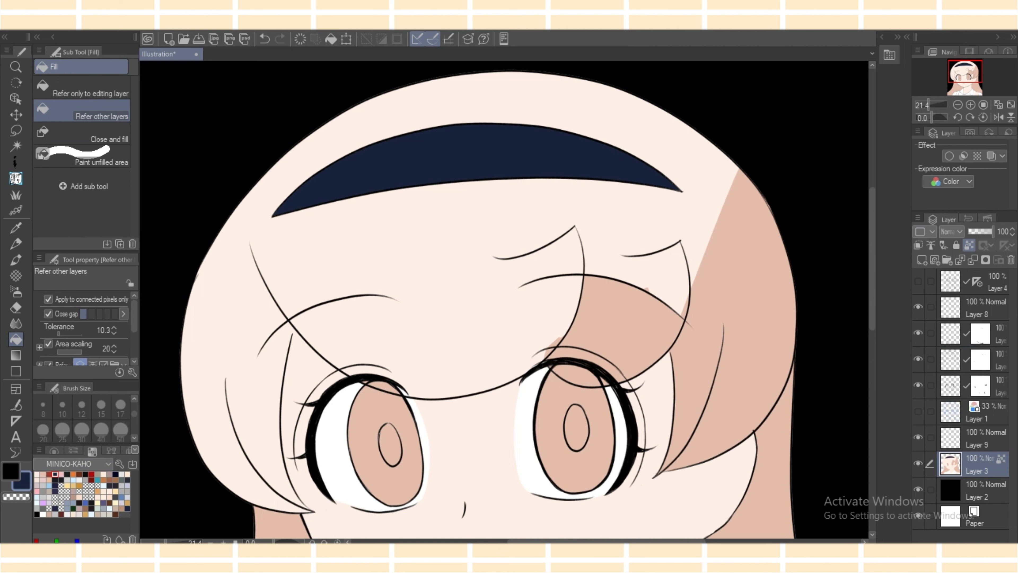
Try bucket-filling the vest area around the collar with navy, and undo the fills.
scroll(507, 298, "down", 10)
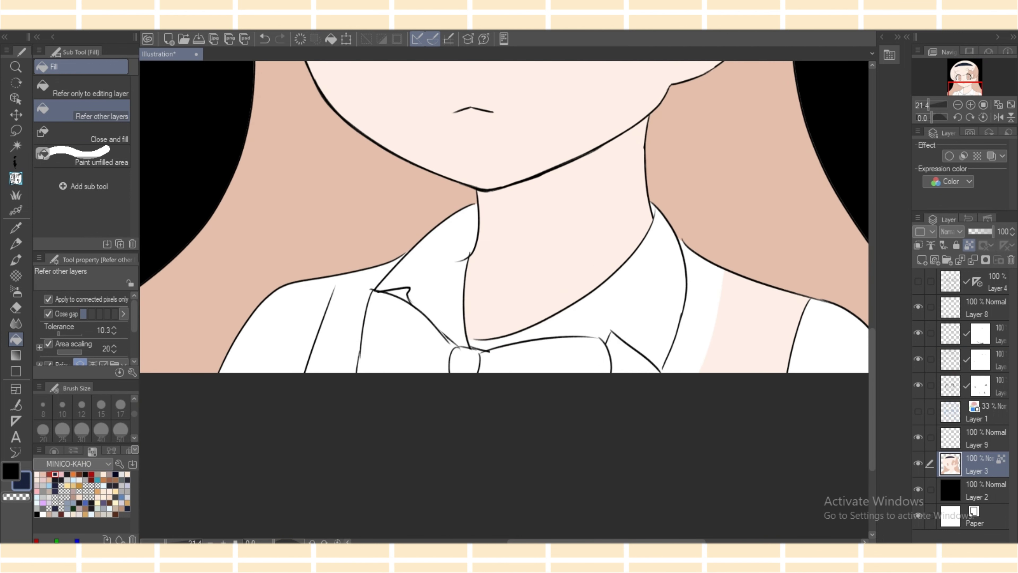
left_click(630, 289)
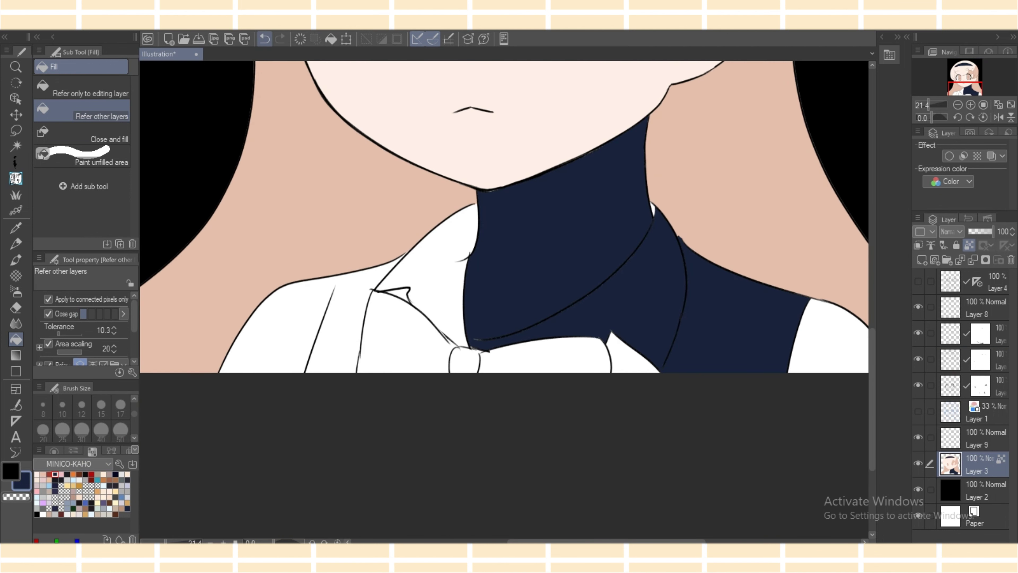
left_click(265, 39)
left_click(305, 320)
key("ctrl+z")
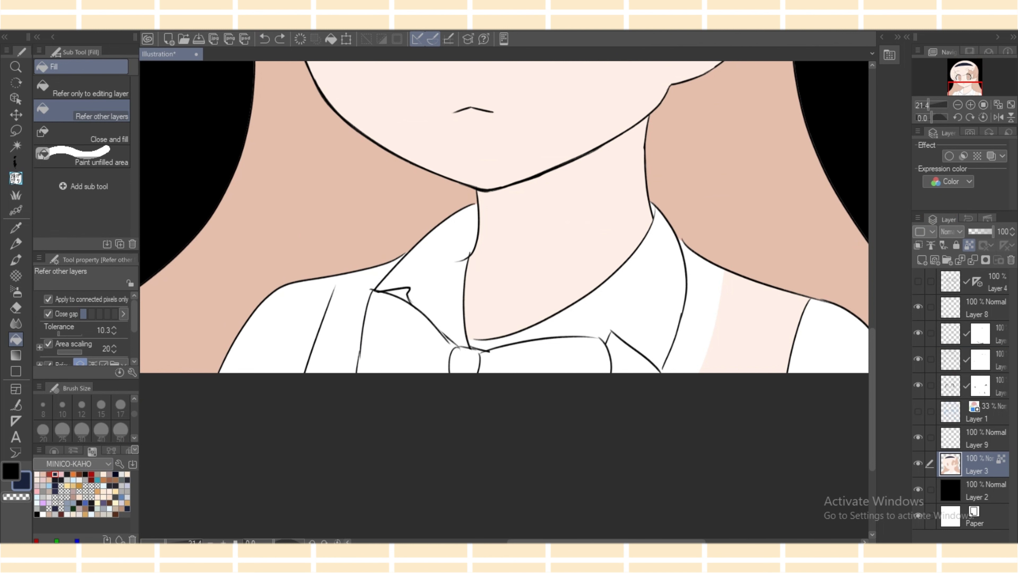
Lasso-fill the left vest strap and the small fold under the left collar tip with navy.
left_click(16, 178)
mouse_move(338, 276)
left_mouse_down()
mouse_move(312, 382)
mouse_move(337, 277)
left_mouse_up()
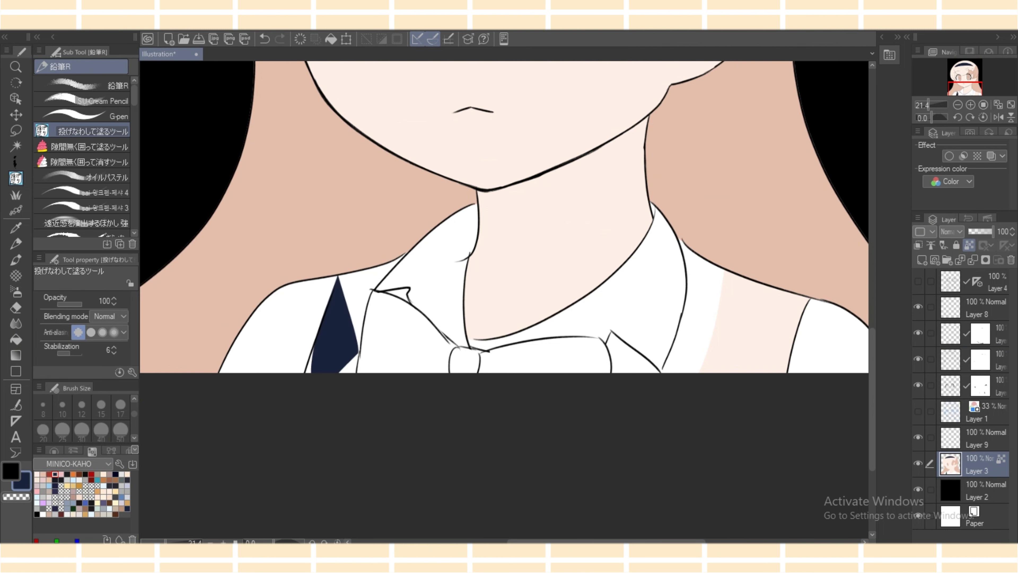
mouse_move(314, 345)
left_mouse_down()
mouse_move(352, 419)
mouse_move(359, 353)
mouse_move(352, 359)
mouse_move(381, 281)
mouse_move(403, 257)
mouse_move(363, 275)
mouse_move(347, 300)
mouse_move(410, 248)
left_mouse_up()
left_click(391, 268, "alt")
left_click_drag(384, 292, 403, 298)
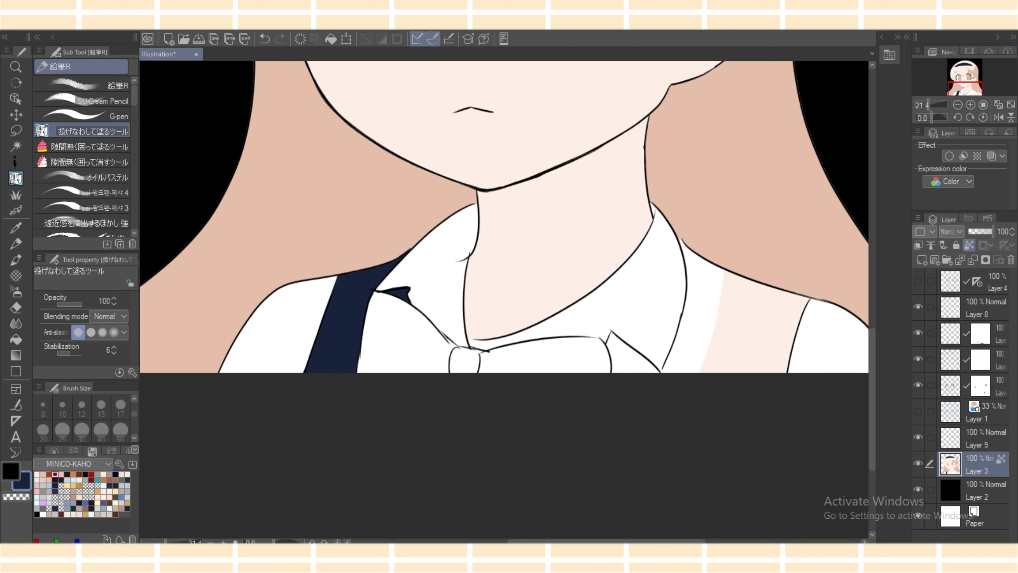
Lasso-fill the triangle beside the bow and the vest area along the right collar edge with navy.
mouse_move(608, 337)
left_mouse_down()
mouse_move(627, 406)
mouse_move(608, 336)
mouse_move(660, 377)
mouse_move(610, 337)
left_mouse_up()
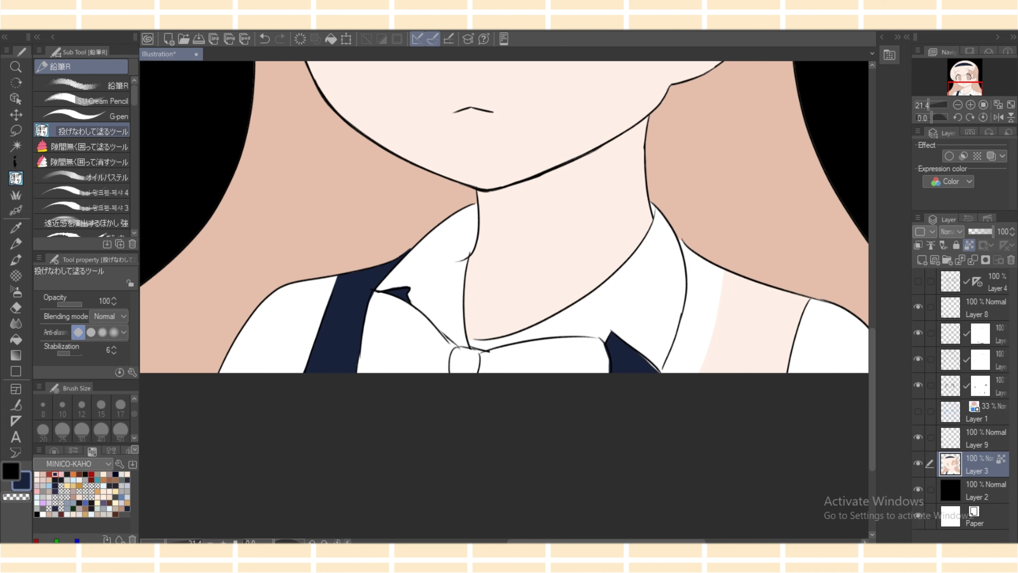
mouse_move(660, 374)
left_mouse_down()
mouse_move(707, 298)
mouse_move(702, 375)
left_mouse_up()
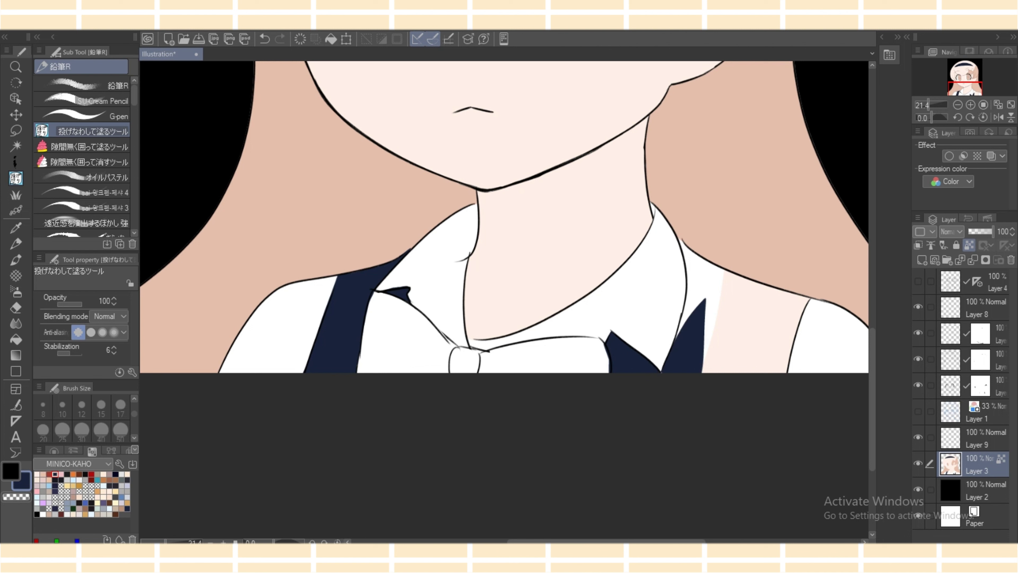
mouse_move(656, 398)
left_mouse_down()
mouse_move(686, 301)
mouse_move(710, 316)
mouse_move(685, 307)
mouse_move(696, 333)
mouse_move(684, 321)
left_mouse_up()
left_click_drag(682, 314, 679, 327)
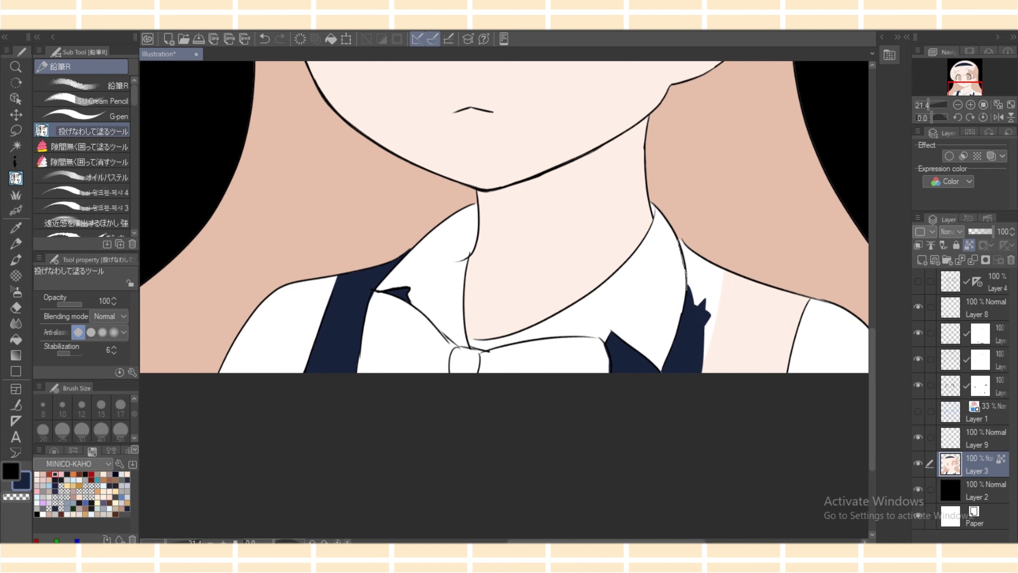
left_click_drag(679, 239, 724, 310)
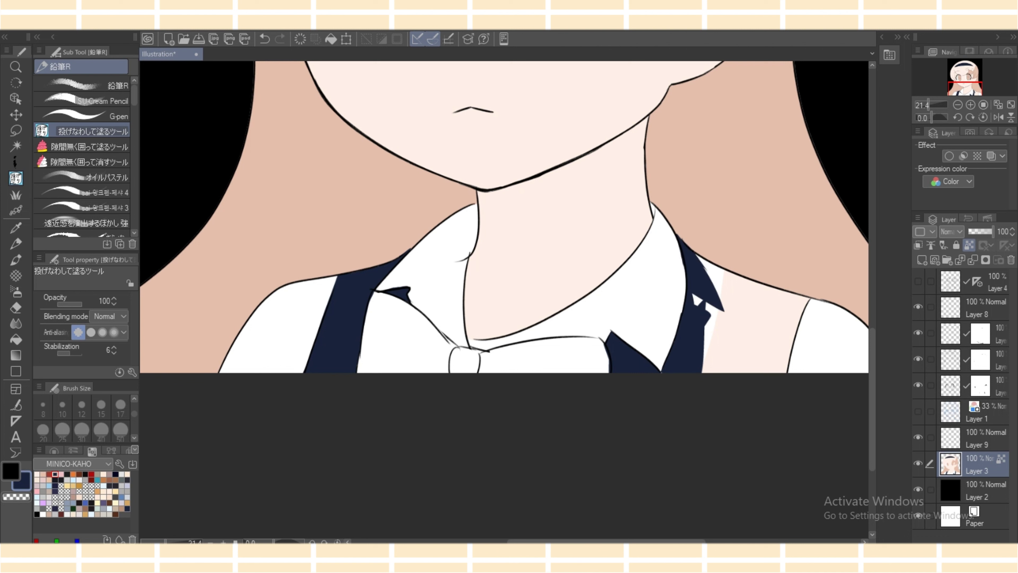
mouse_move(678, 239)
left_mouse_down()
mouse_move(715, 274)
mouse_move(699, 409)
left_mouse_up()
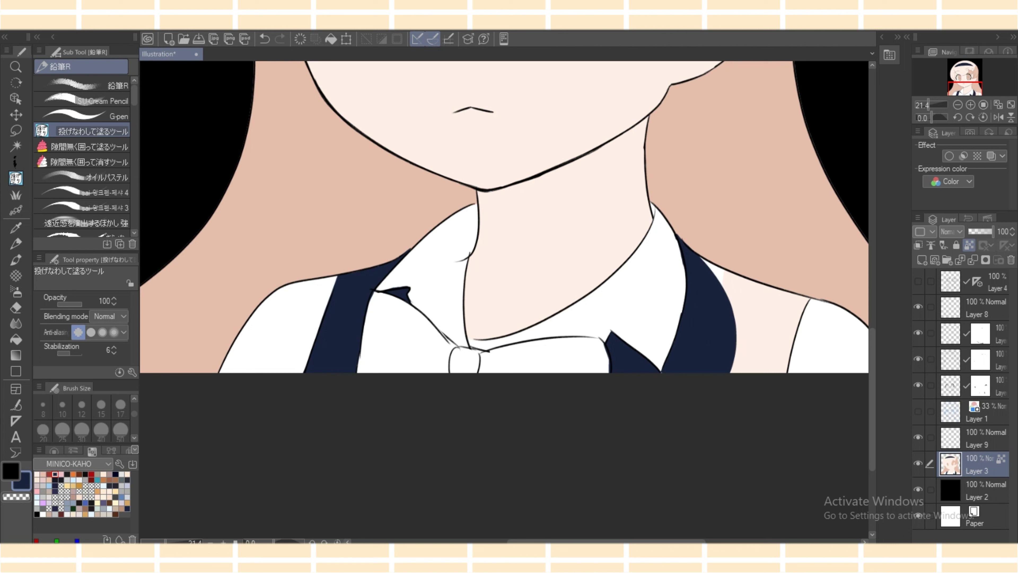
Extend the navy vest fill to the right armhole and tidy the hair edge above the shoulder with tan.
left_click(682, 314, "alt")
mouse_move(733, 309)
left_mouse_down()
mouse_move(722, 360)
mouse_move(790, 317)
mouse_move(787, 387)
mouse_move(793, 360)
mouse_move(786, 376)
mouse_move(764, 381)
mouse_move(789, 357)
mouse_move(801, 322)
mouse_move(767, 311)
mouse_move(807, 300)
mouse_move(706, 259)
mouse_move(721, 316)
mouse_move(739, 327)
left_mouse_up()
left_click(804, 353, "alt")
left_click(771, 352, "alt")
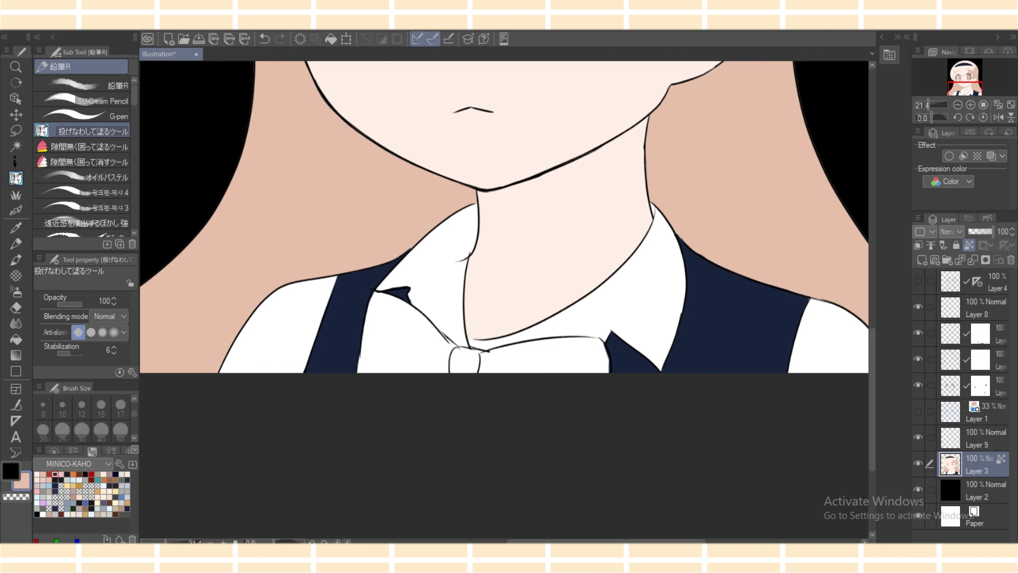
mouse_move(706, 251)
left_mouse_down()
mouse_move(710, 260)
mouse_move(688, 246)
left_mouse_up()
Lasso-fill the left half of the bow with red, up to the vest strap and collar edges.
left_click(49, 474)
mouse_move(390, 339)
left_mouse_down()
mouse_move(376, 363)
mouse_move(407, 334)
left_mouse_up()
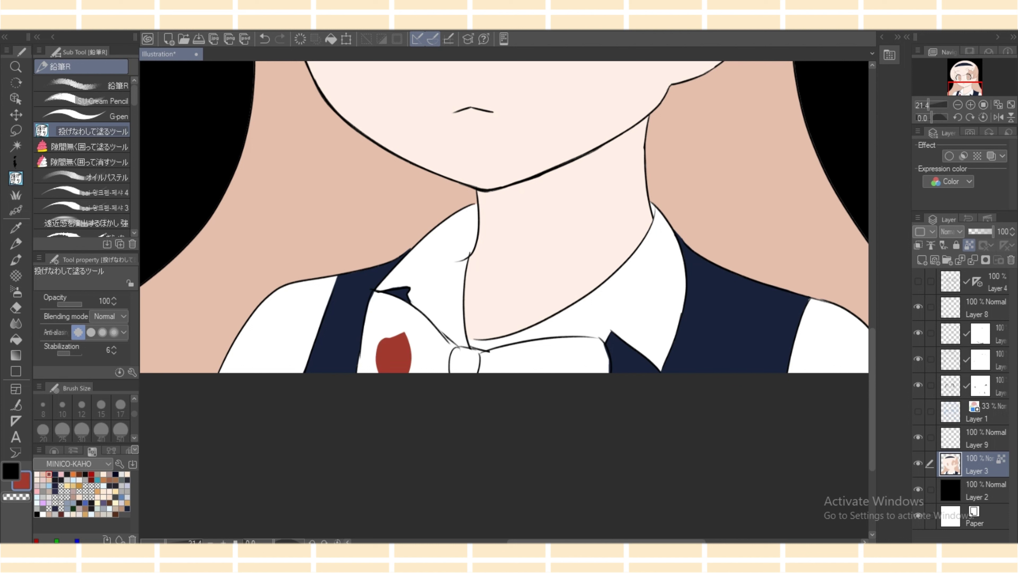
mouse_move(372, 295)
left_mouse_down()
mouse_move(400, 333)
mouse_move(358, 378)
mouse_move(366, 376)
mouse_move(368, 315)
mouse_move(356, 375)
mouse_move(355, 361)
left_mouse_up()
left_click(348, 321, "alt")
left_click(381, 345, "alt")
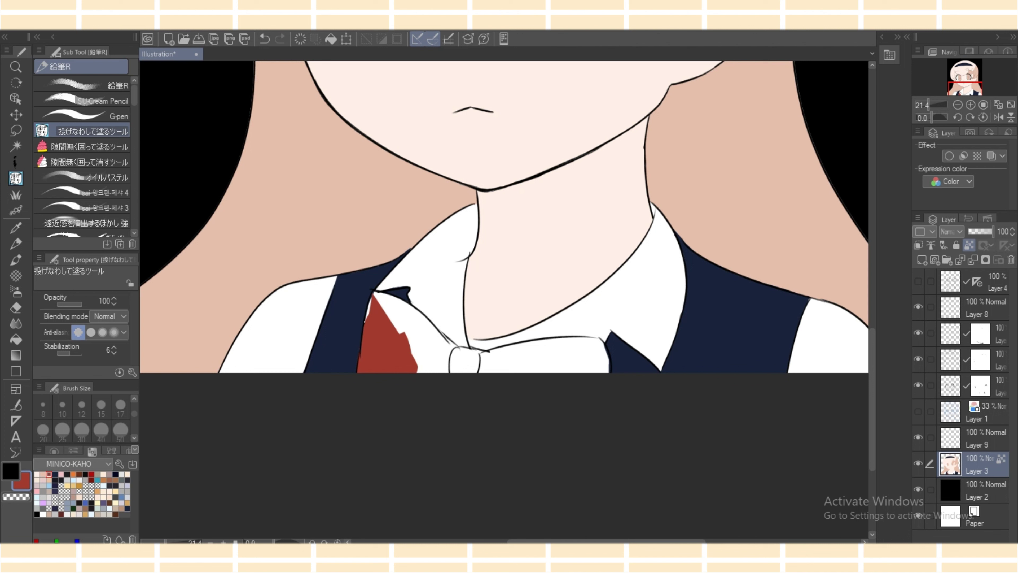
mouse_move(364, 321)
left_mouse_down()
mouse_move(372, 293)
mouse_move(407, 315)
mouse_move(421, 383)
left_mouse_up()
mouse_move(372, 290)
left_mouse_down()
mouse_move(413, 313)
mouse_move(457, 374)
left_mouse_up()
left_click_drag(379, 293, 468, 374)
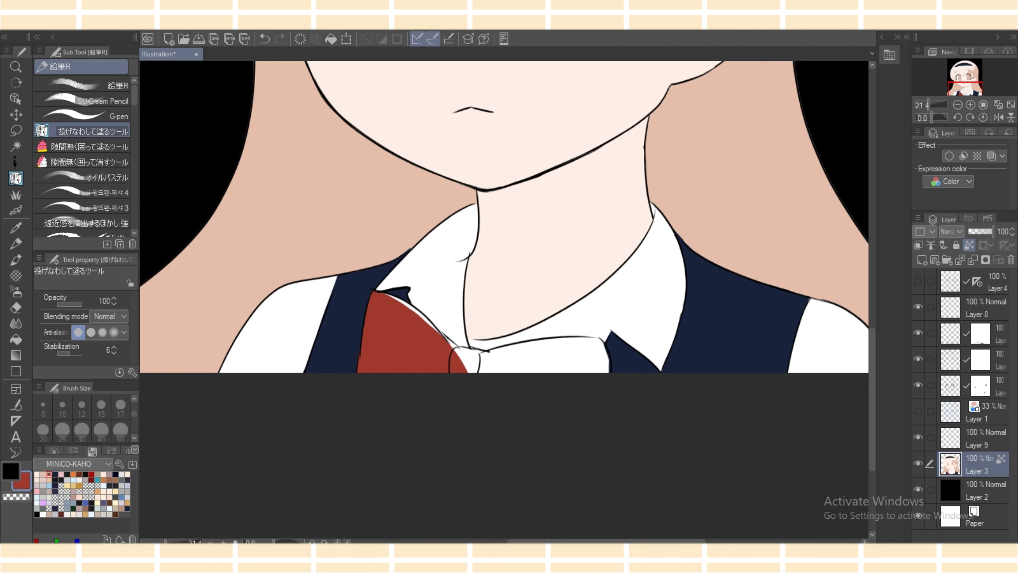
Lasso-fill the bow's remaining upper-left edge, its center knot and its right half with red.
left_click_drag(392, 294, 412, 305)
left_click_drag(463, 379, 463, 380)
mouse_move(444, 335)
left_mouse_down()
mouse_move(472, 374)
mouse_move(504, 391)
left_mouse_up()
left_click_drag(490, 352, 504, 371)
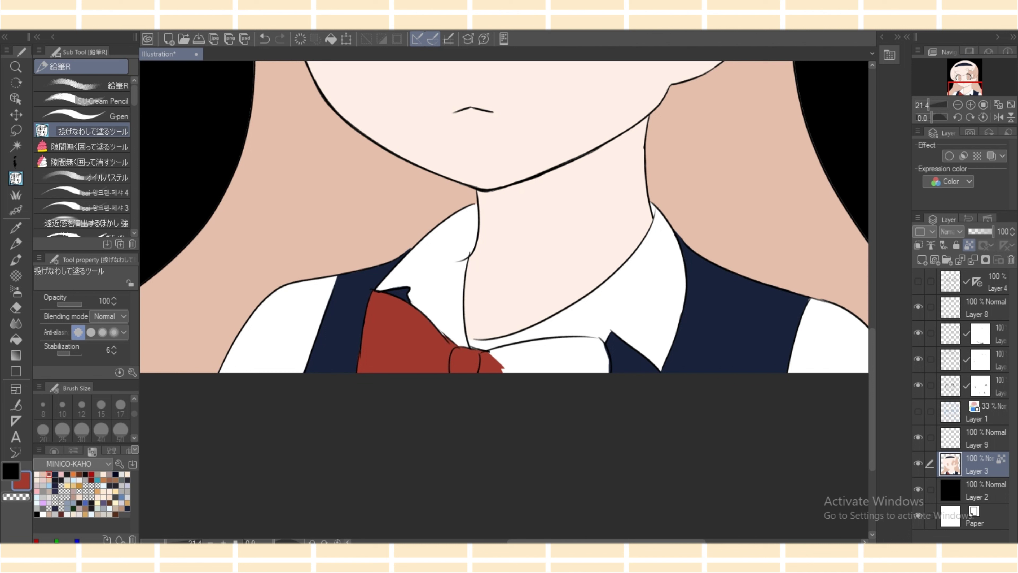
left_click_drag(441, 332, 575, 373)
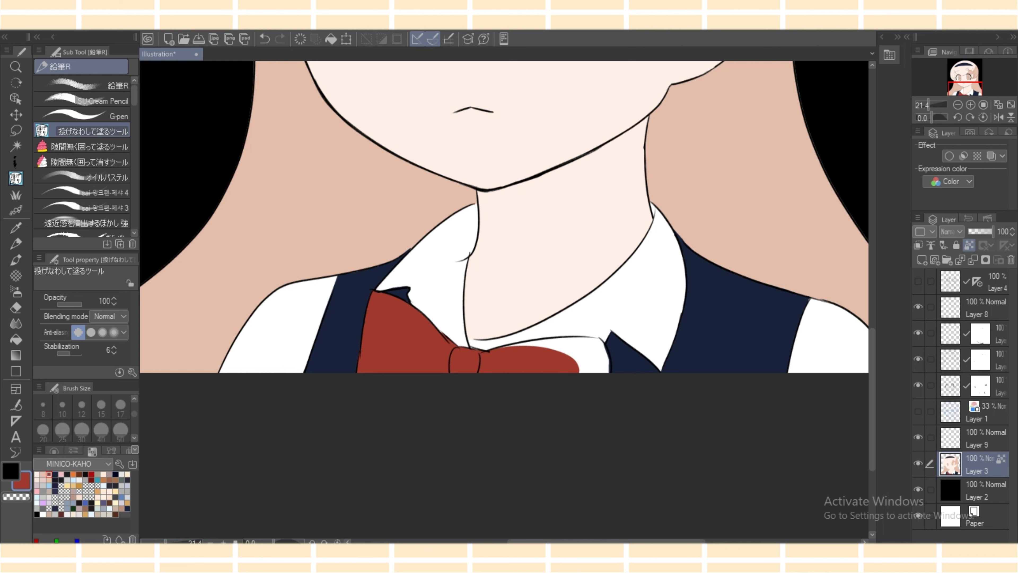
mouse_move(514, 345)
left_mouse_down()
mouse_move(582, 342)
mouse_move(577, 406)
mouse_move(575, 337)
mouse_move(603, 352)
mouse_move(610, 372)
left_mouse_up()
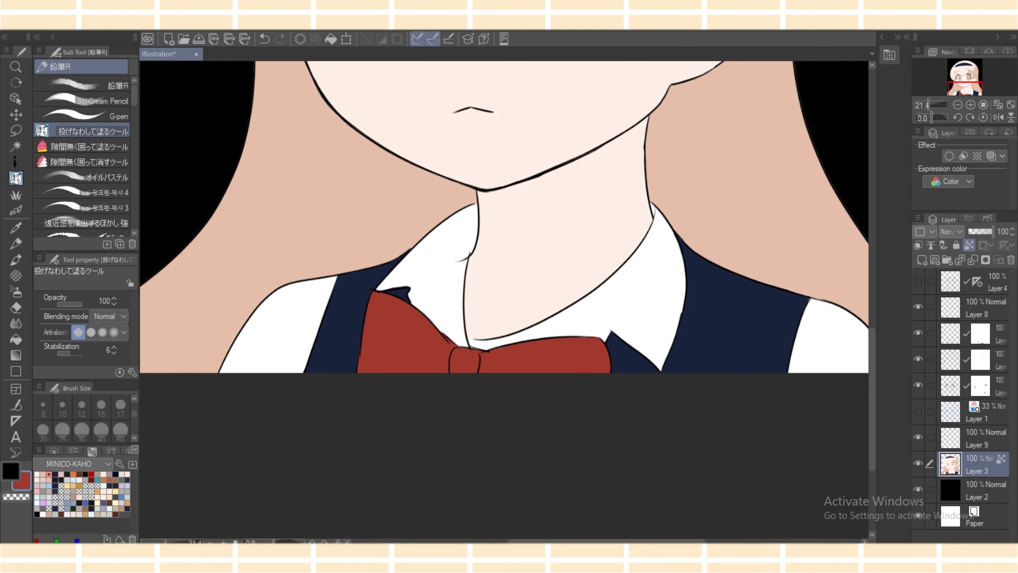
Lasso-fill the middle of the bangs and the hair beside the headband's right end with tan.
left_click_drag(871, 400, 872, 291)
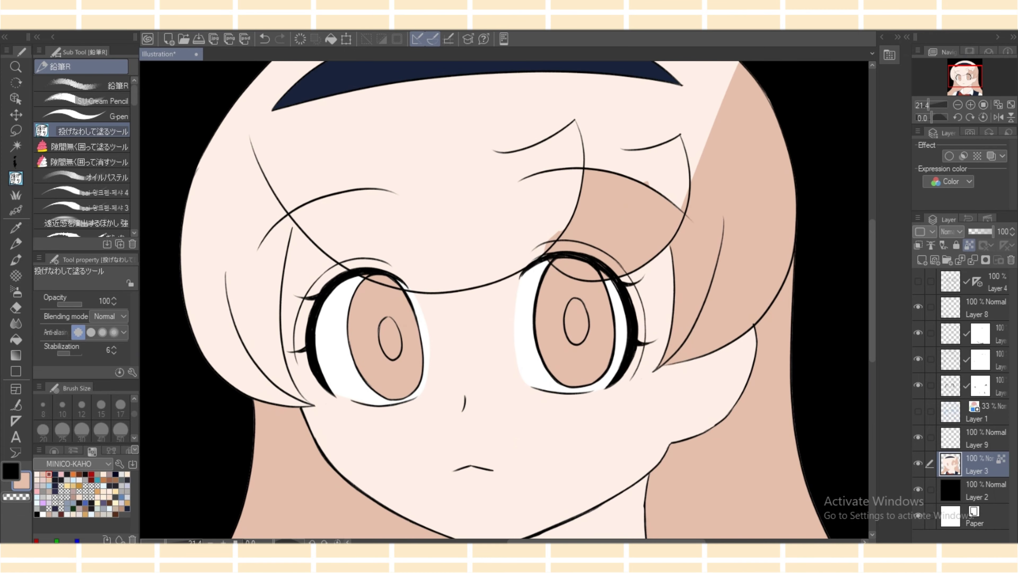
left_click_drag(431, 115, 416, 117)
scroll(508, 299, "up", 3)
mouse_move(682, 213)
left_mouse_down()
mouse_move(672, 191)
mouse_move(776, 258)
left_mouse_up()
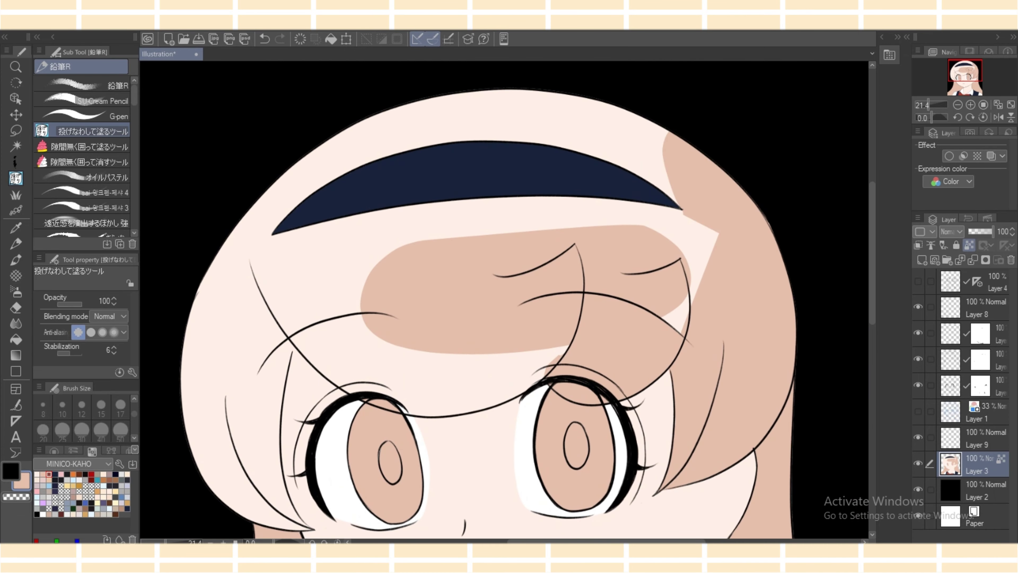
Try a tan lasso fill on the hair beside the headband's left end, and undo it.
mouse_move(273, 235)
left_mouse_down()
mouse_move(221, 357)
mouse_move(263, 195)
left_mouse_up()
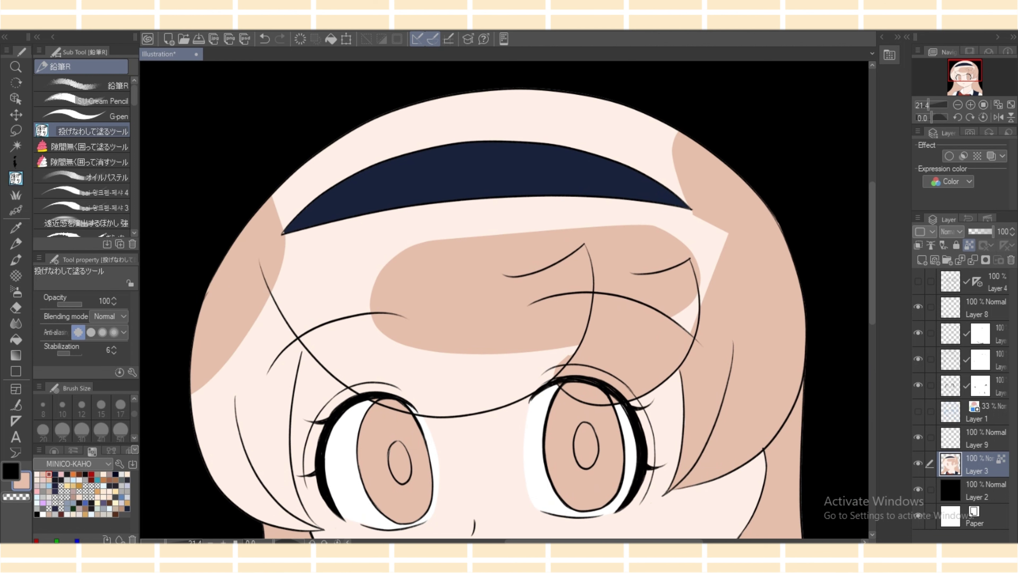
left_click(299, 39)
left_click(264, 39)
left_click(265, 39)
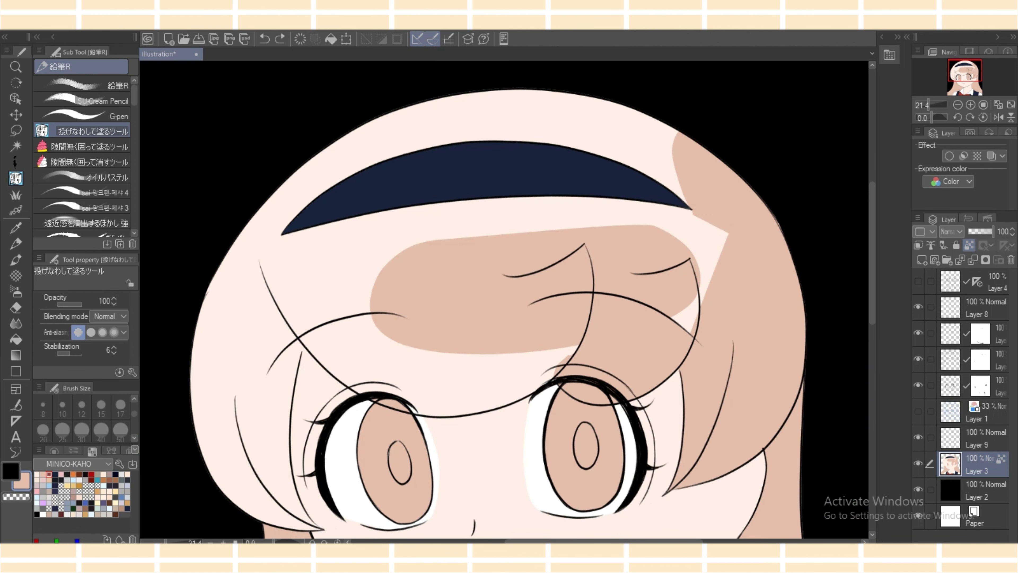
Lasso-fill the hair around the headband's left end, the strand beside the left eye and its lower tip with tan.
mouse_move(267, 195)
left_mouse_down()
mouse_move(285, 255)
mouse_move(141, 281)
mouse_move(281, 247)
mouse_move(342, 140)
left_mouse_up()
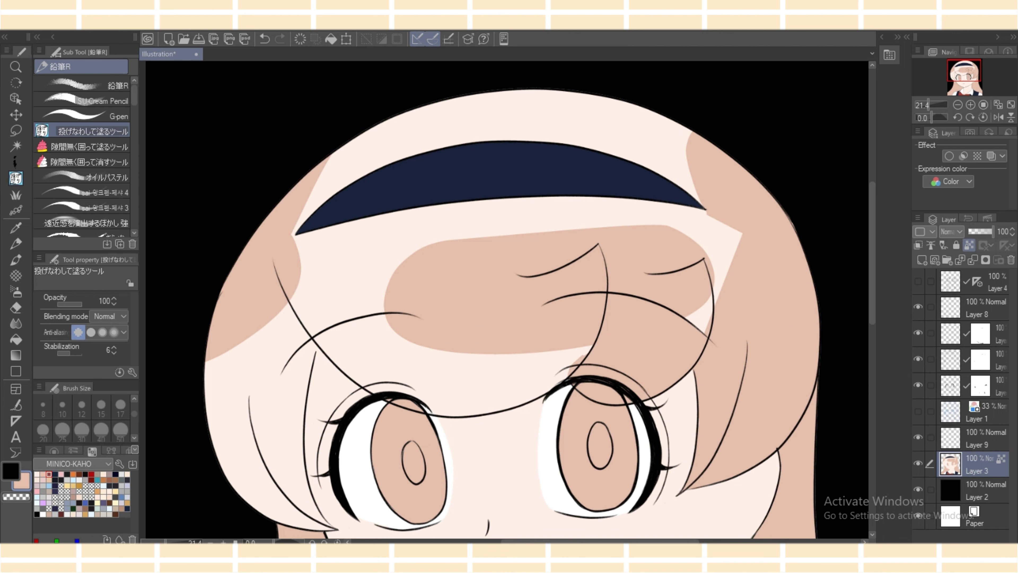
mouse_move(320, 345)
left_mouse_down()
mouse_move(277, 403)
mouse_move(284, 250)
left_mouse_up()
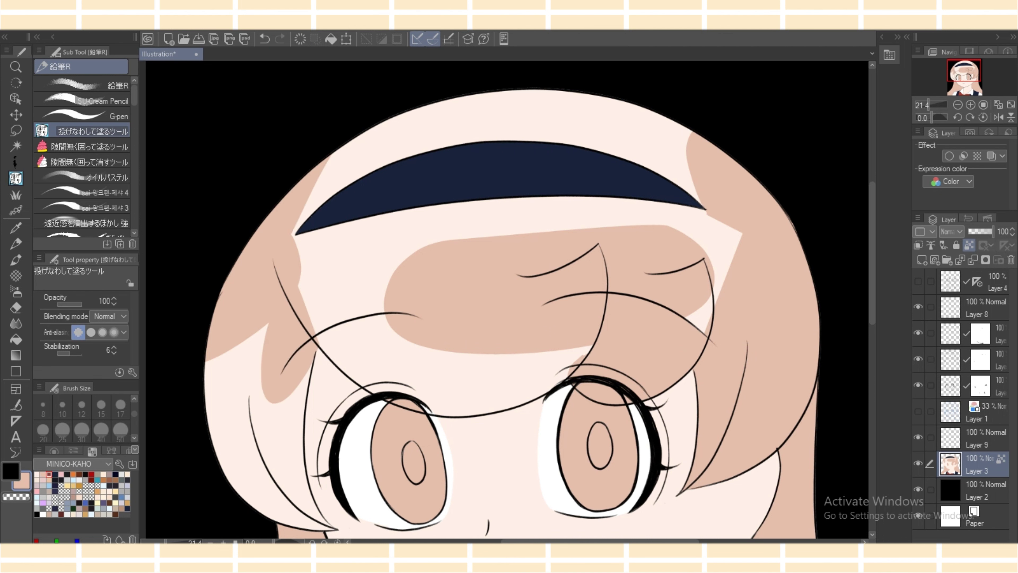
scroll(539, 300, "down", 3)
left_click_drag(325, 442, 309, 447)
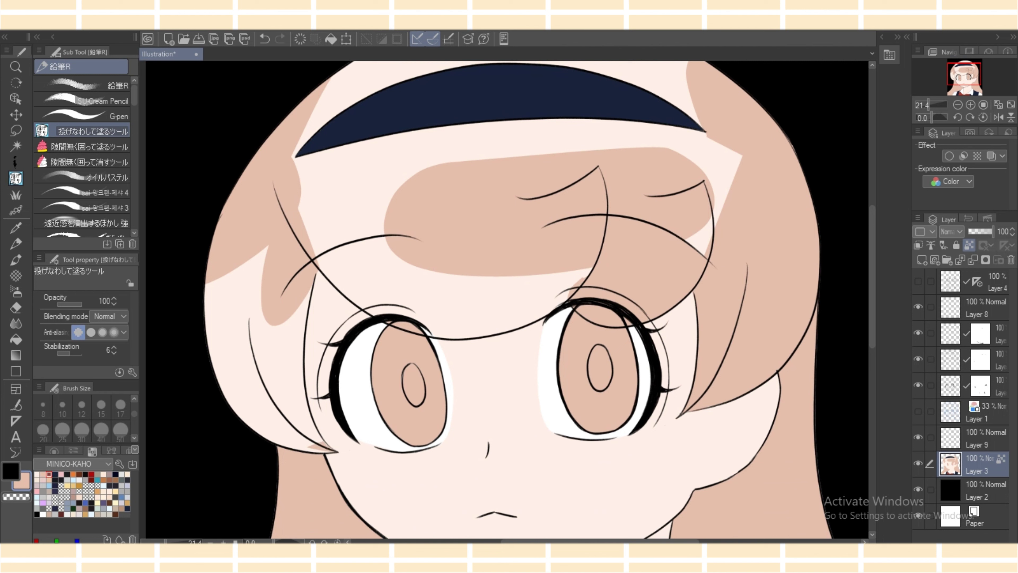
Bucket-fill the left side lock, the lower bangs and the remaining unfilled front hair with tan.
left_click(16, 339)
left_click(264, 349)
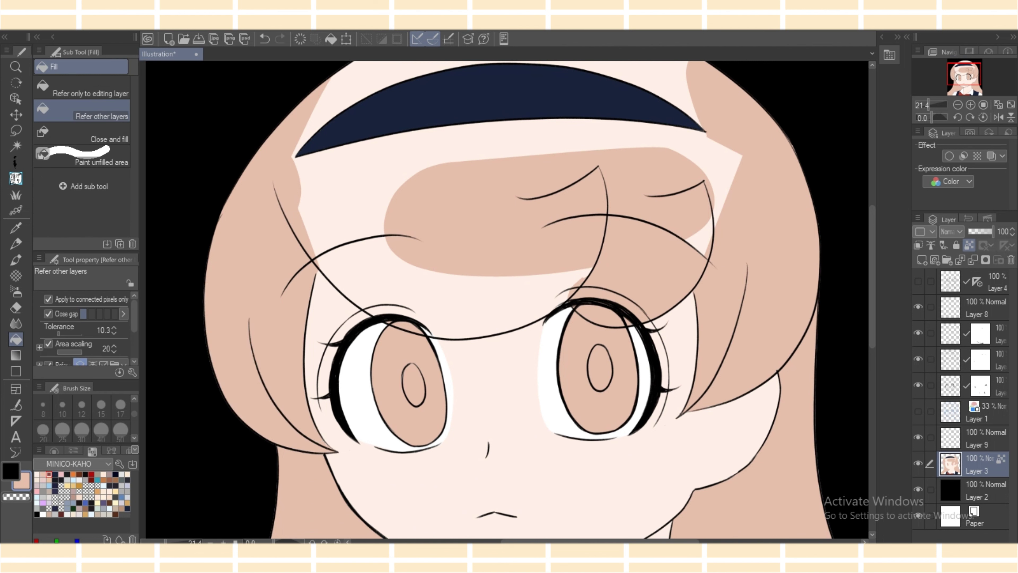
left_click(455, 301)
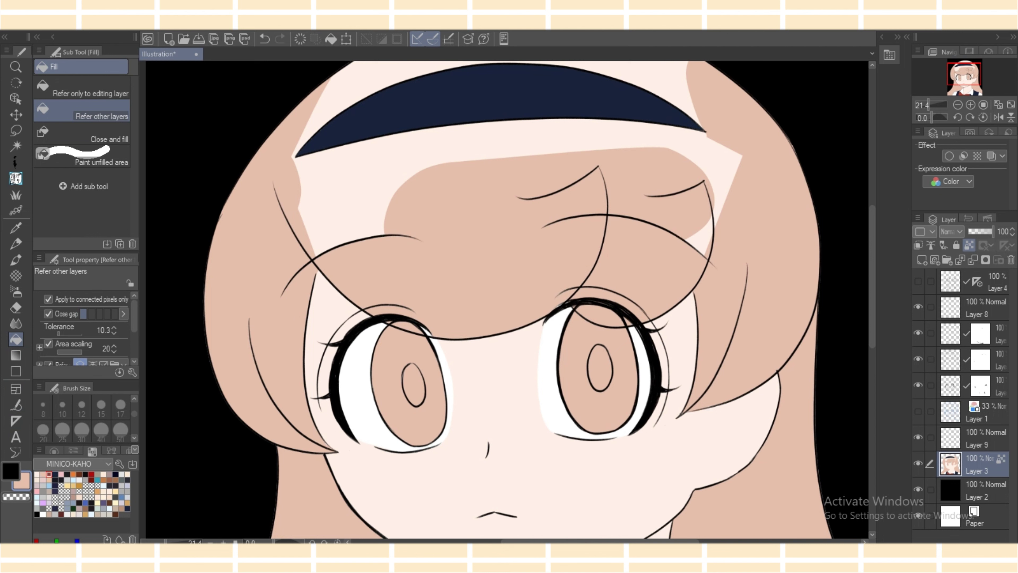
left_click(516, 137)
left_click(704, 232)
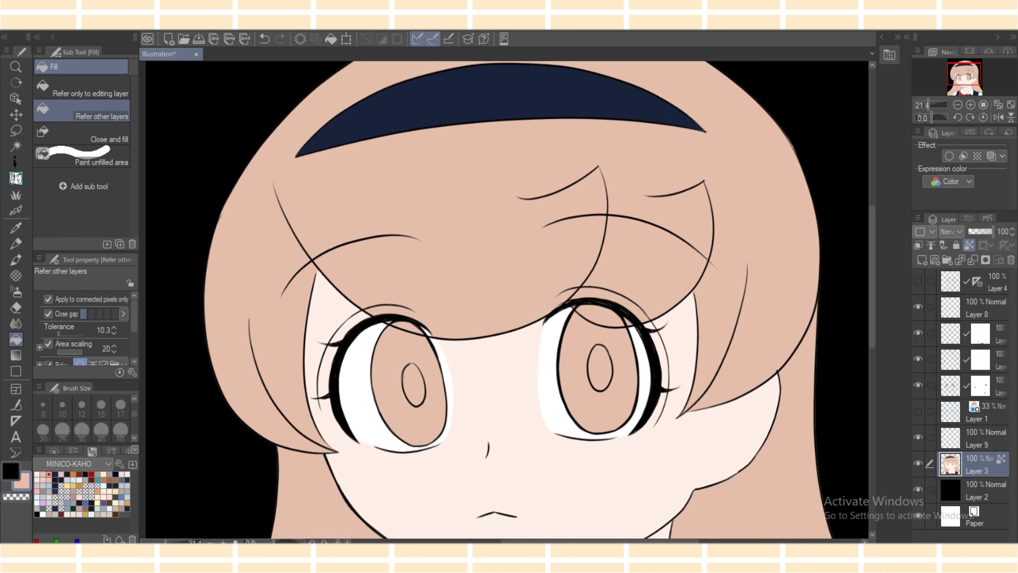
scroll(506, 300, "down", 4)
scroll(506, 300, "up", 1)
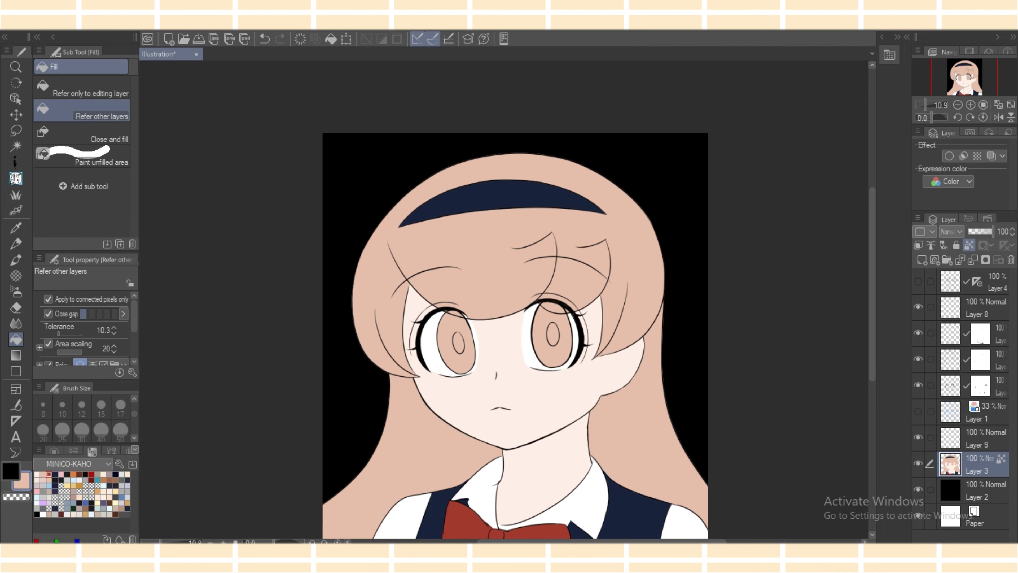
scroll(515, 324, "down", 1)
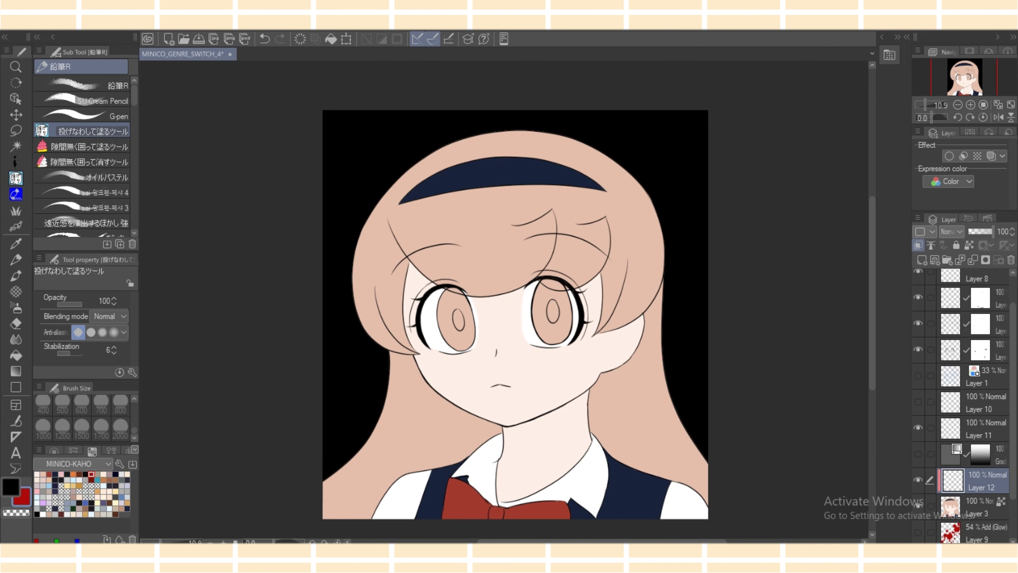
Auto-select both back hair sections and lasso-fill a pale lavender shadow on the left section beside the face on Layer 12.
left_click(122, 497)
left_click(122, 502)
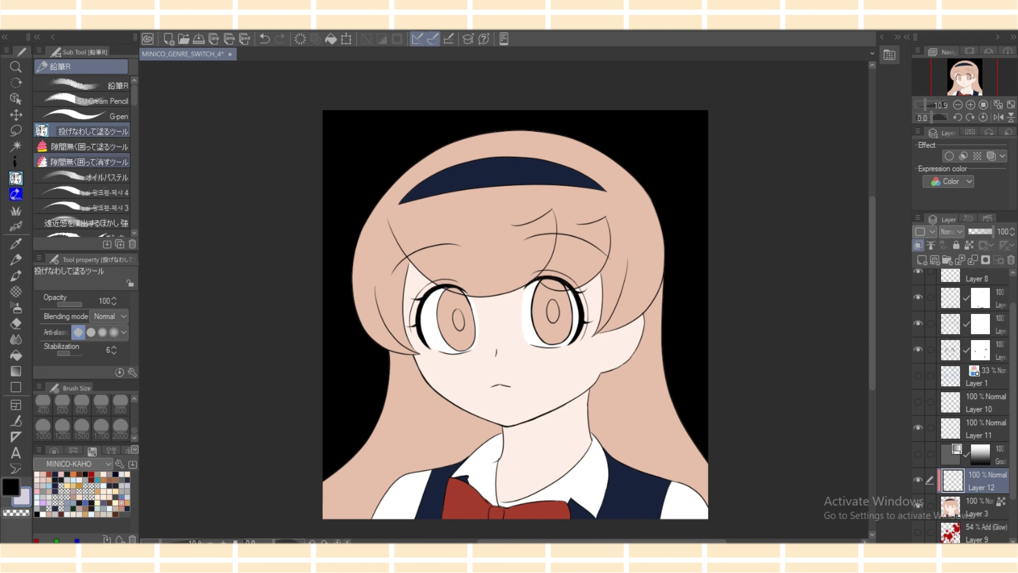
left_click(15, 146)
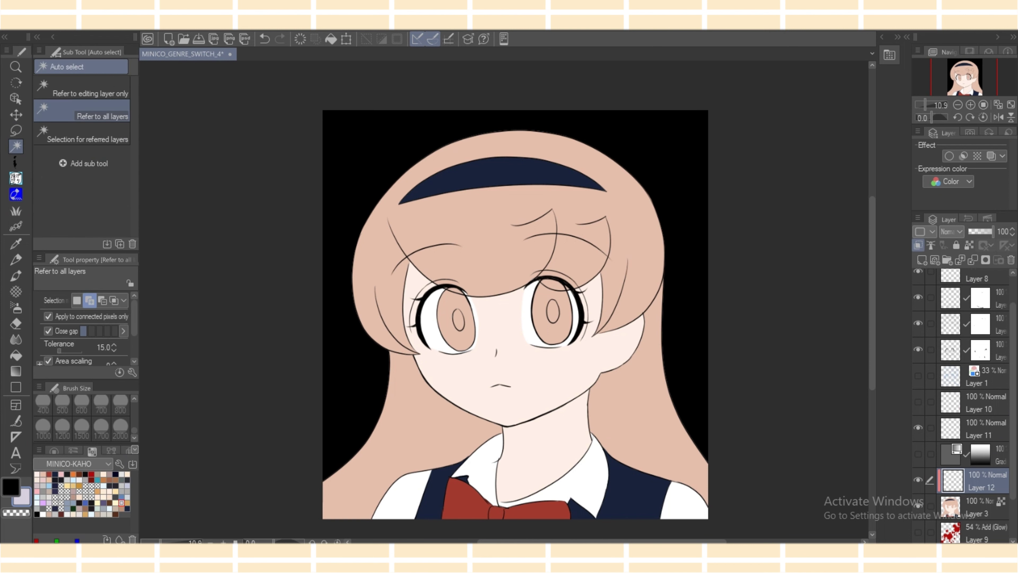
left_click(405, 434)
left_click(629, 413)
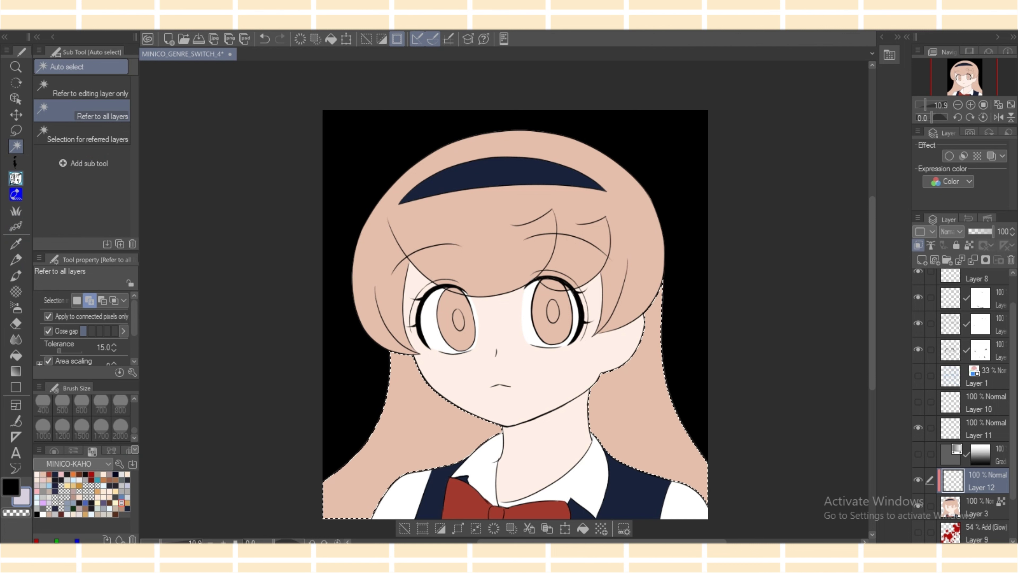
left_click(16, 178)
mouse_move(426, 380)
left_mouse_down()
mouse_move(328, 535)
mouse_move(502, 379)
left_mouse_up()
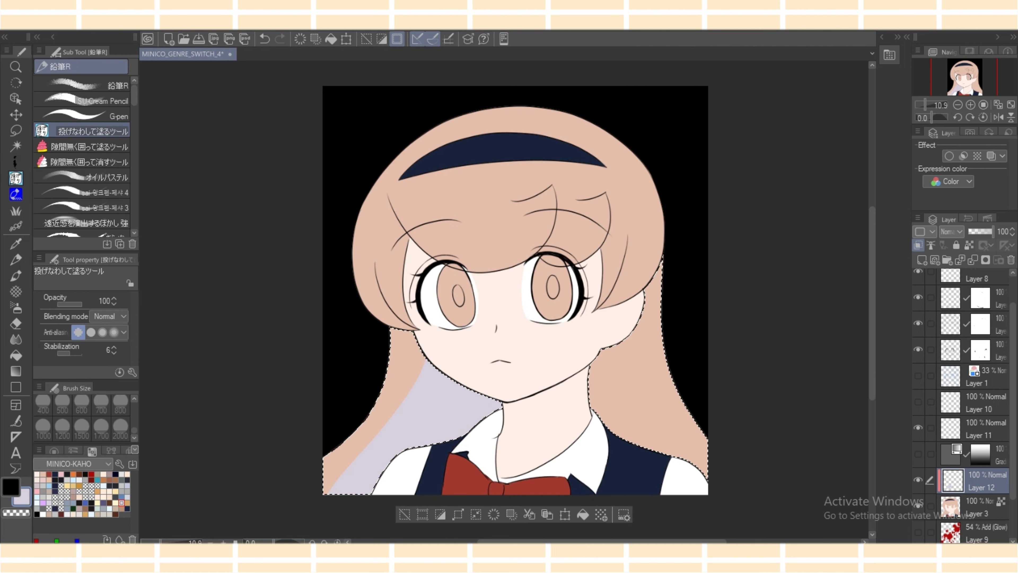
Set Layer 12's blending mode to Multiply, lasso-fill shadows on both back hair sections beside the neck and face, and deselect.
left_click(951, 232)
left_click(954, 270)
left_click_drag(715, 513, 602, 333)
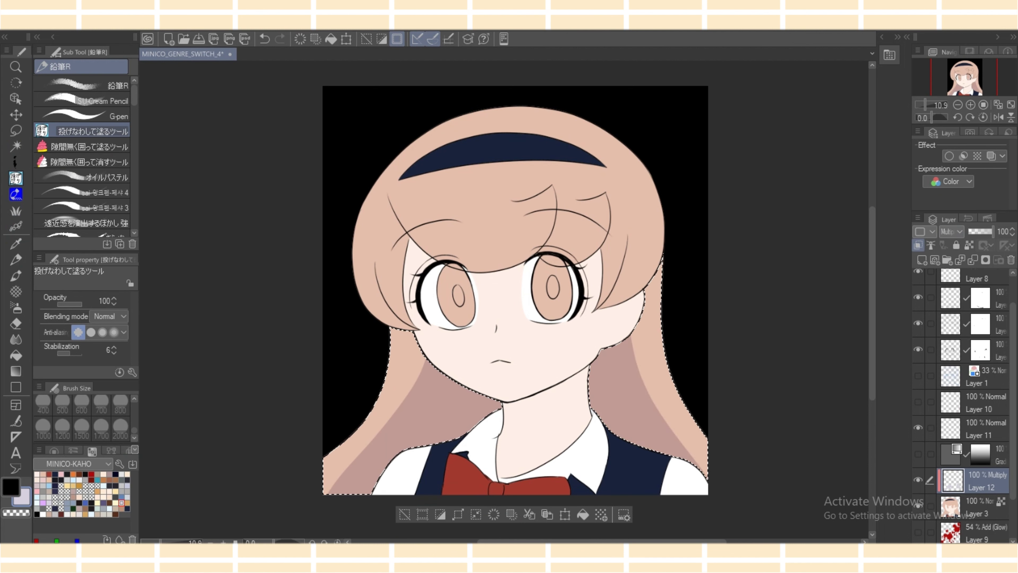
mouse_move(414, 327)
left_mouse_down()
mouse_move(346, 495)
mouse_move(461, 395)
left_mouse_up()
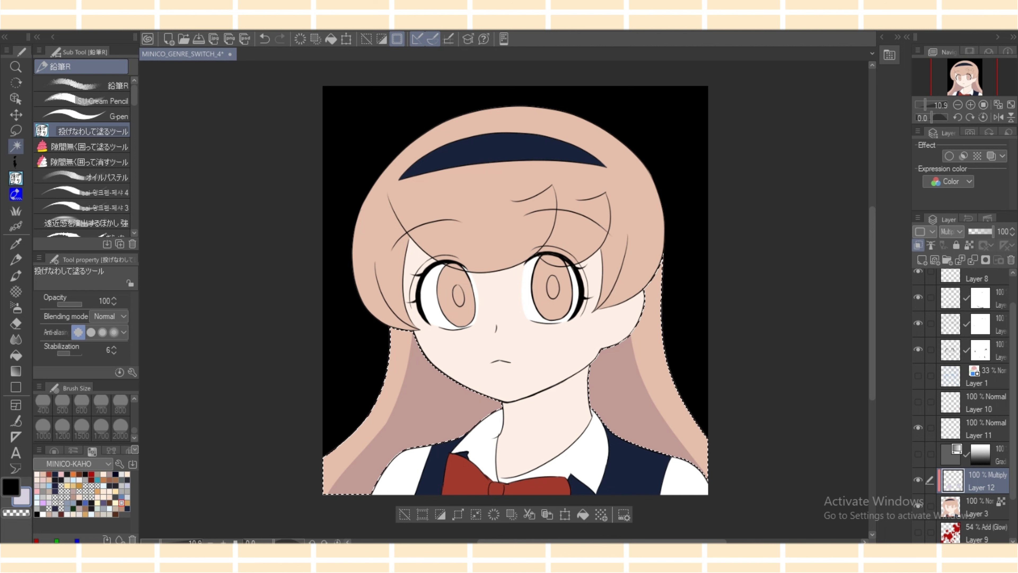
key("ctrl+d")
Auto-select the front hair and lasso-fill shadows along the two strand lines of the left side lock.
left_click(16, 147)
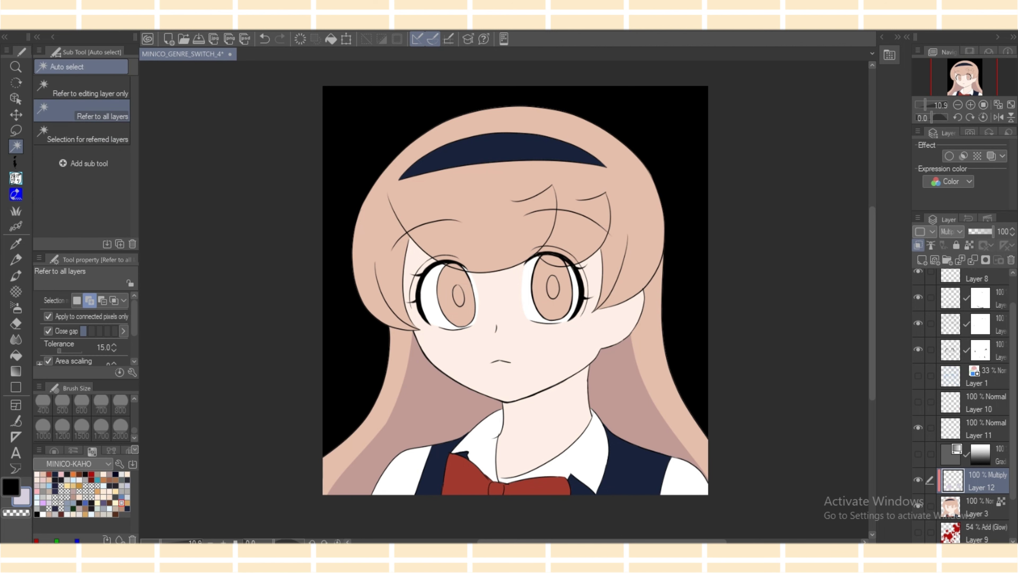
left_click(488, 192)
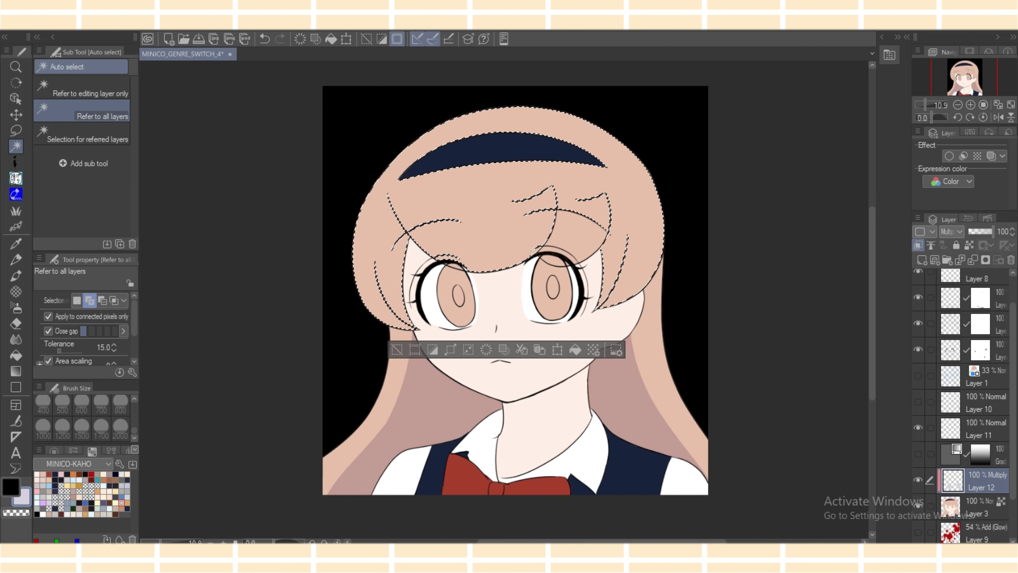
left_click_drag(925, 104, 929, 104)
left_click_drag(871, 305, 872, 277)
left_click(16, 178)
mouse_move(275, 181)
left_mouse_down()
mouse_move(305, 356)
mouse_move(281, 188)
left_mouse_up()
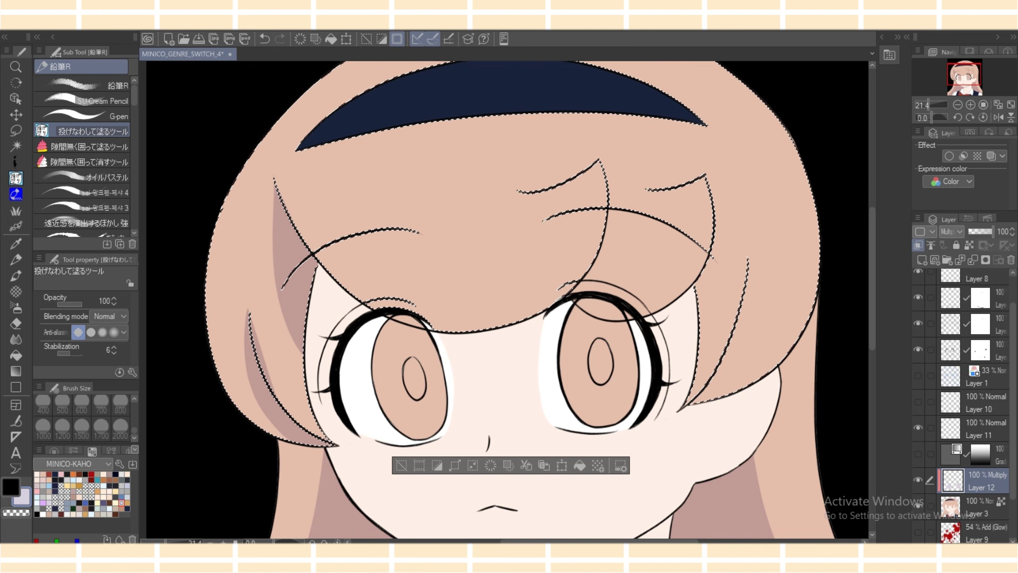
Lasso-fill shadows along the central bang strand, down its curved line and above its upper tip, trimming with the Rough eraser.
key("e")
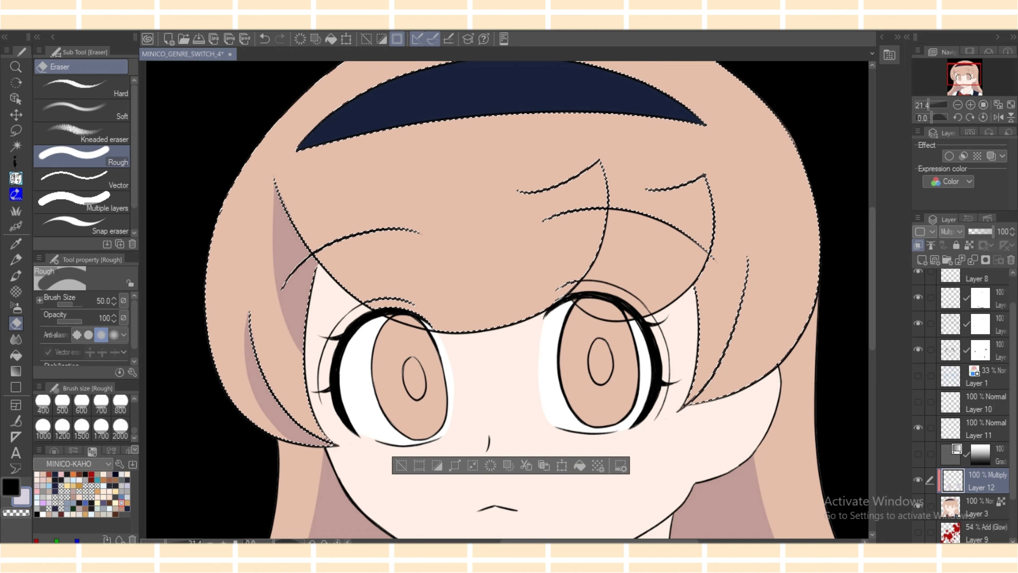
key("p")
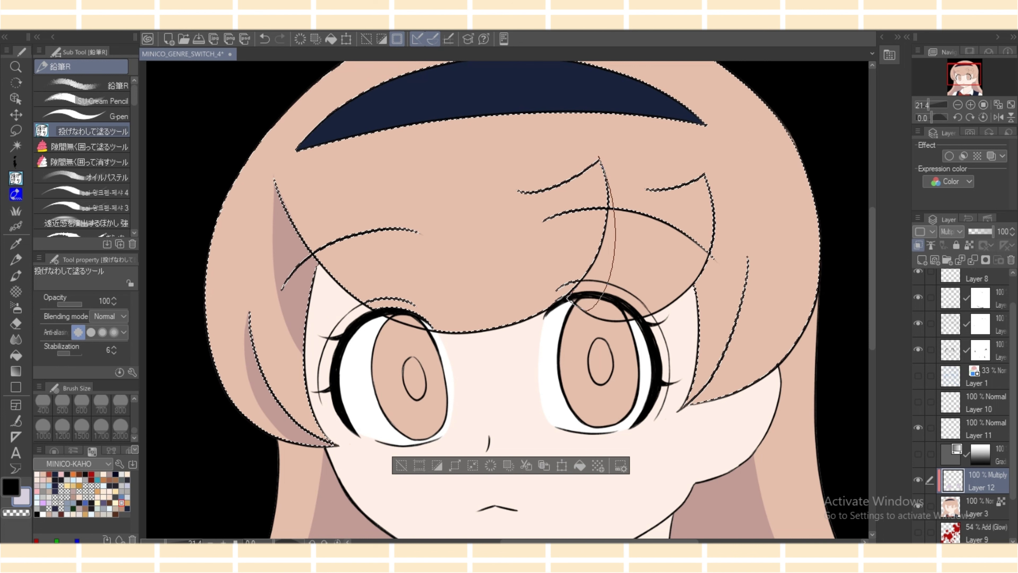
key("e")
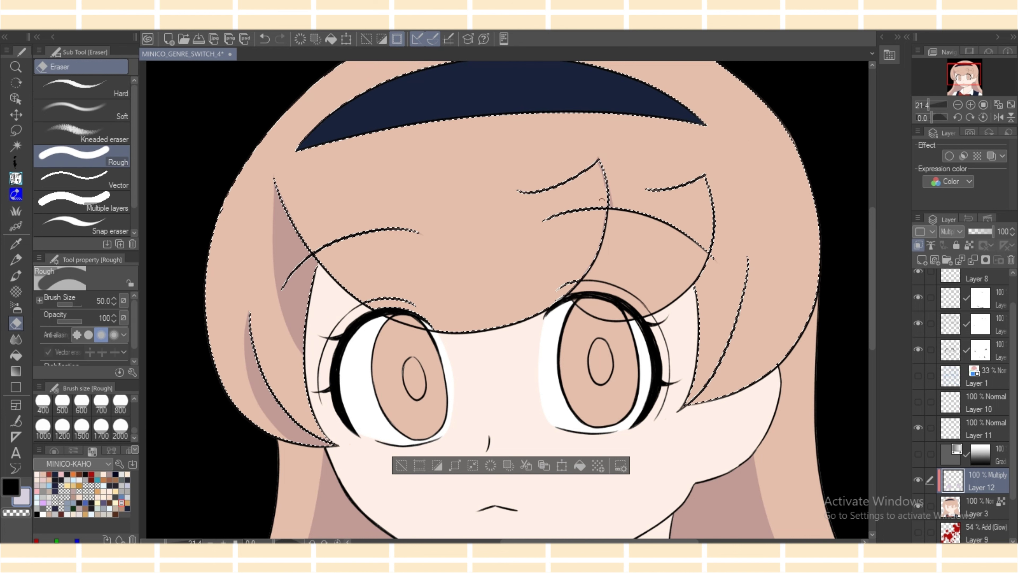
key("g")
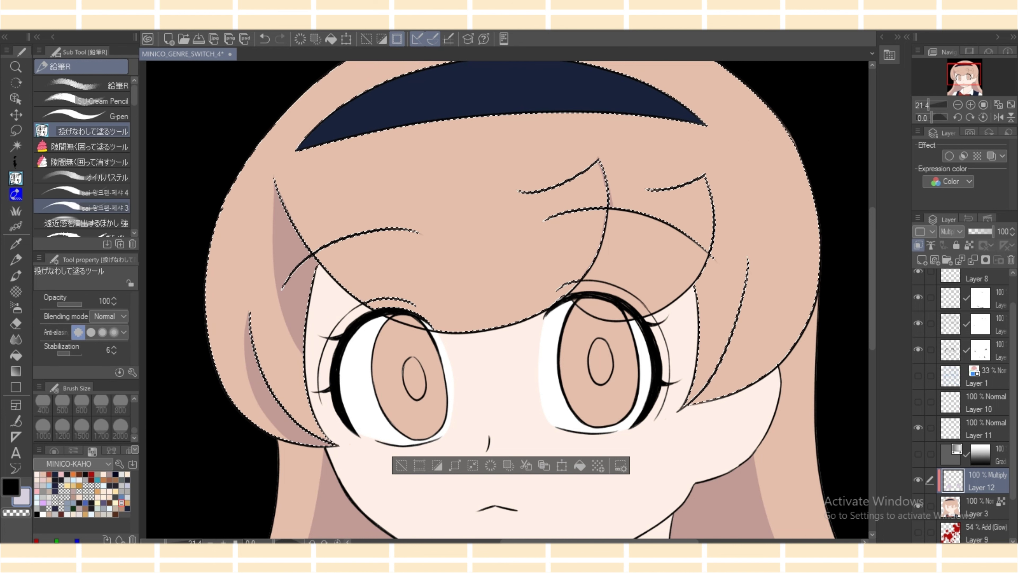
key("w")
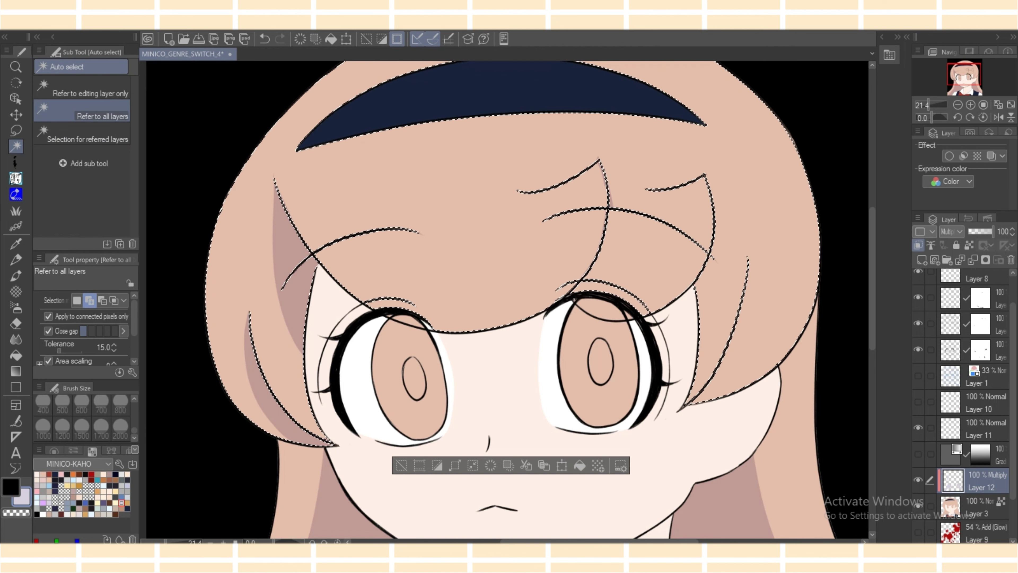
left_click(16, 178)
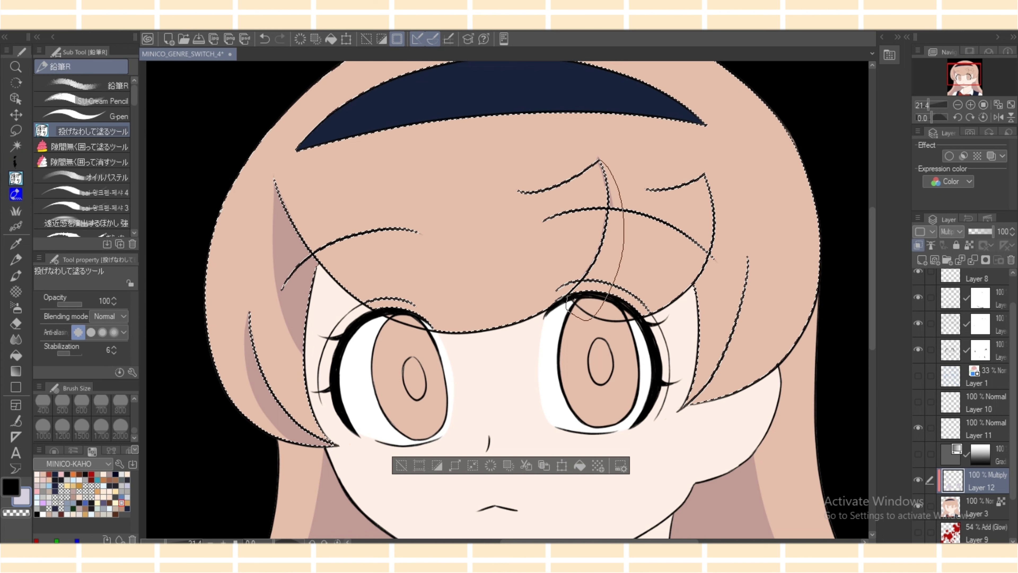
key("e")
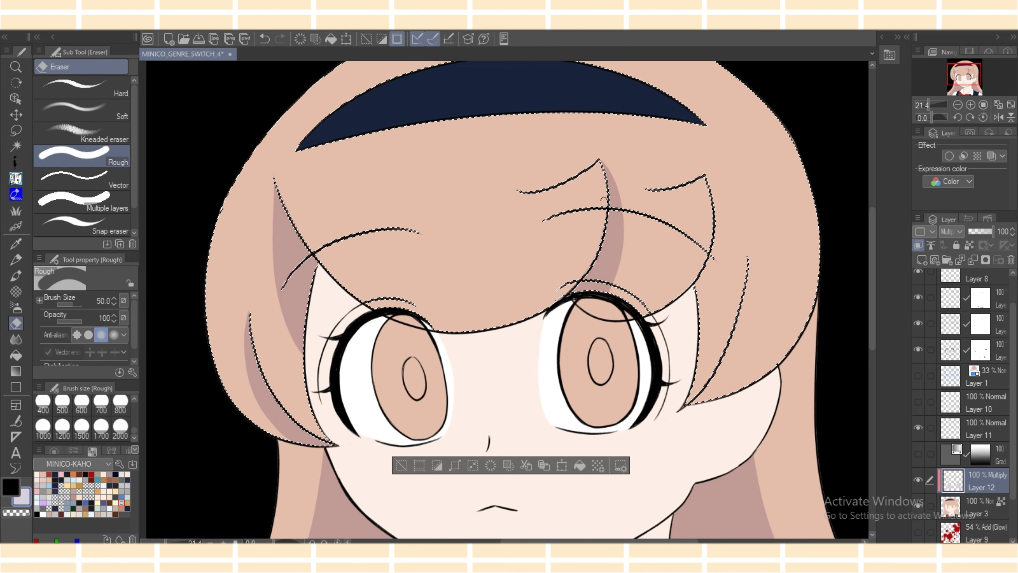
key("p")
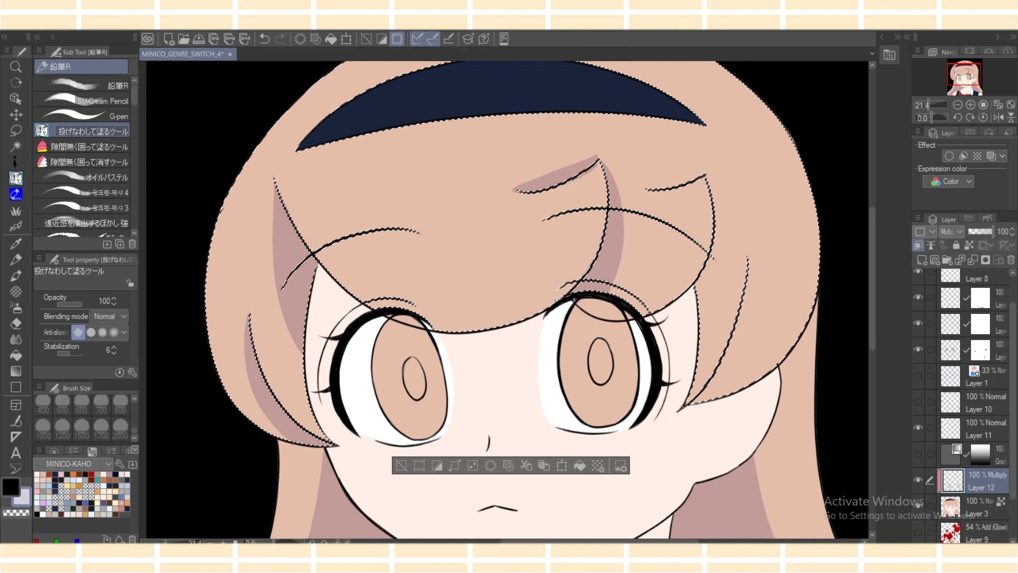
Lasso-fill shadows along the right bang strand, its upper tip and the right side lock's crease, trimming with the eraser.
key("e")
key("e")
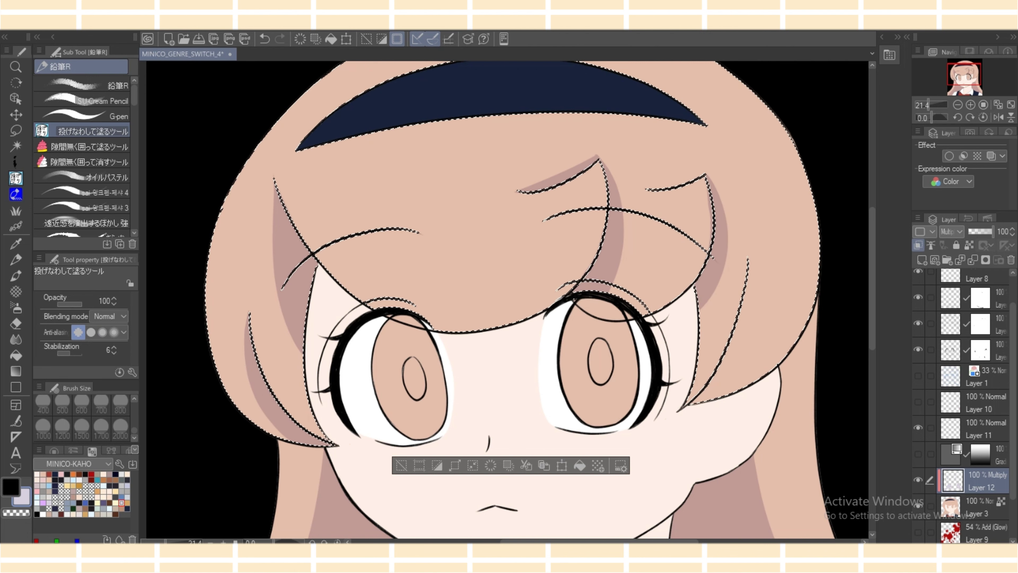
key("e")
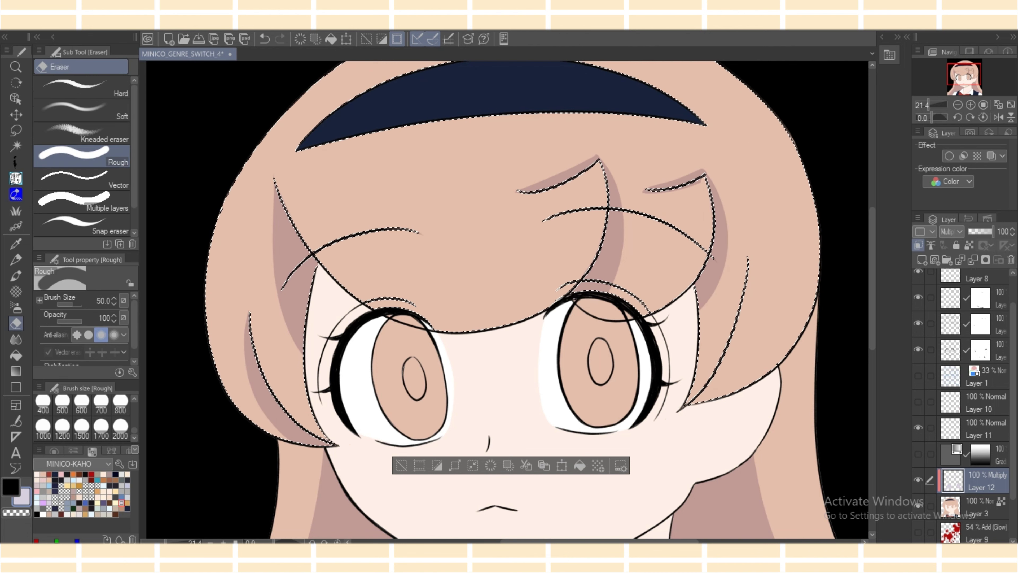
key("e")
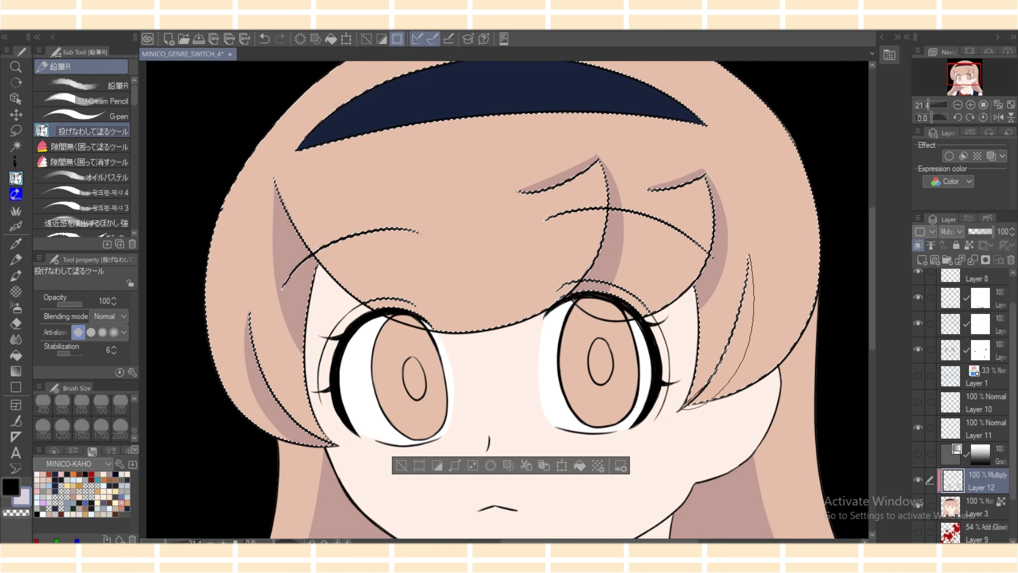
key("e")
key("e")
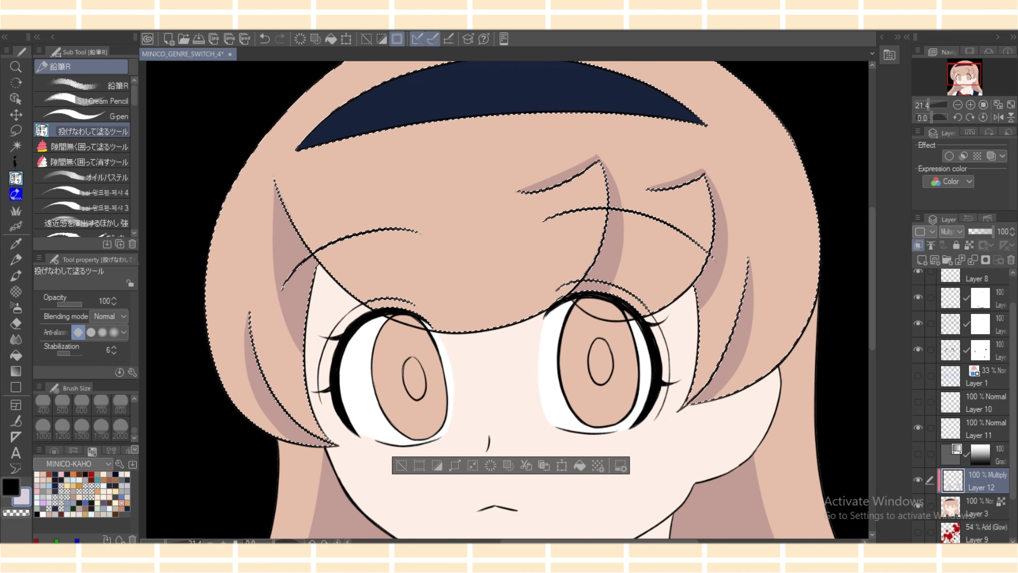
key("e")
key("e")
Lasso-fill a thin shadow beneath the headband, erase its stray edges and clear the front hair selection.
scroll(526, 299, "down", 1)
scroll(506, 300, "up", 3)
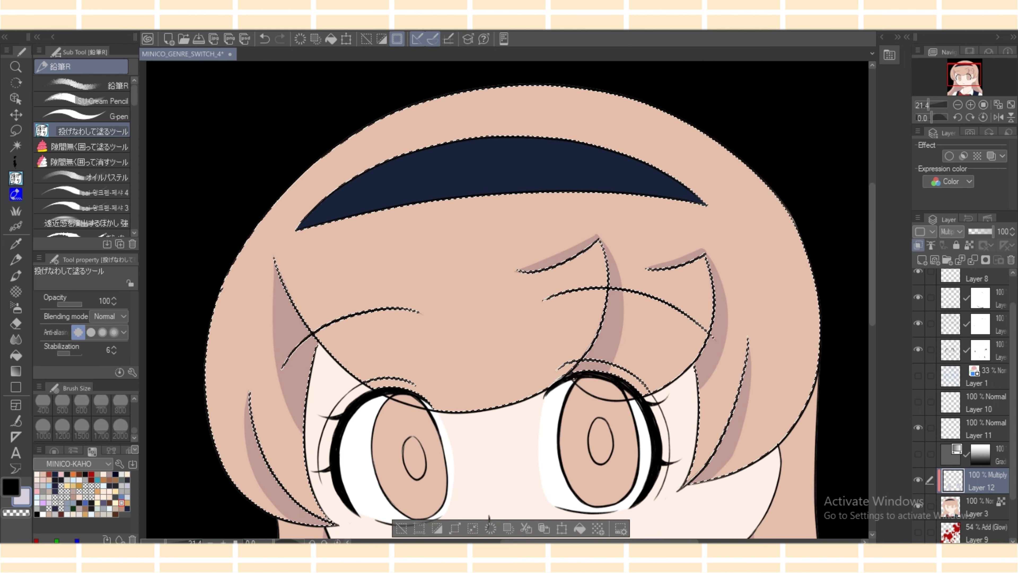
mouse_move(667, 191)
left_mouse_down()
mouse_move(334, 224)
mouse_move(709, 210)
mouse_move(687, 194)
mouse_move(572, 175)
mouse_move(372, 187)
left_mouse_up()
key("e")
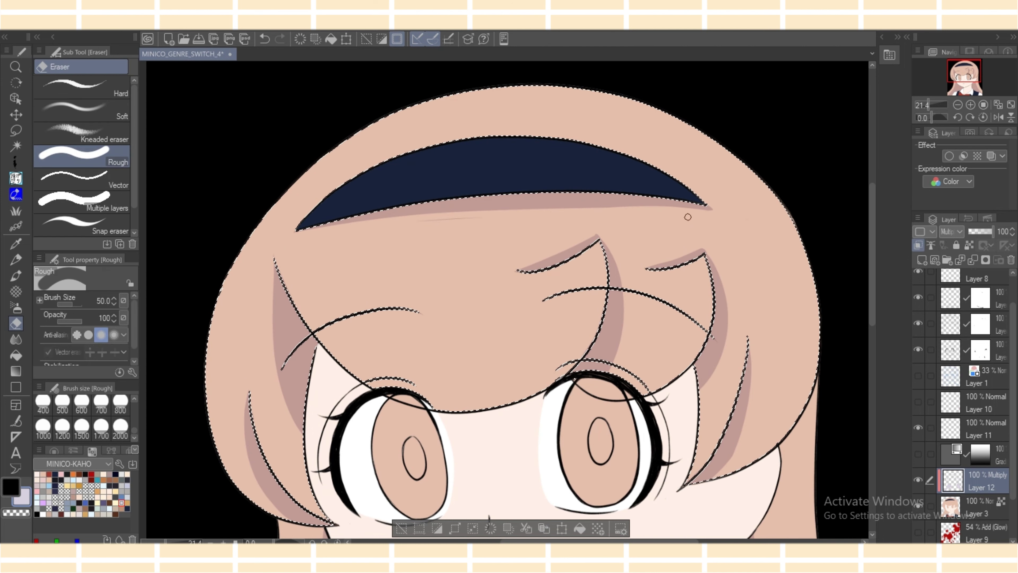
left_click_drag(436, 223, 487, 217)
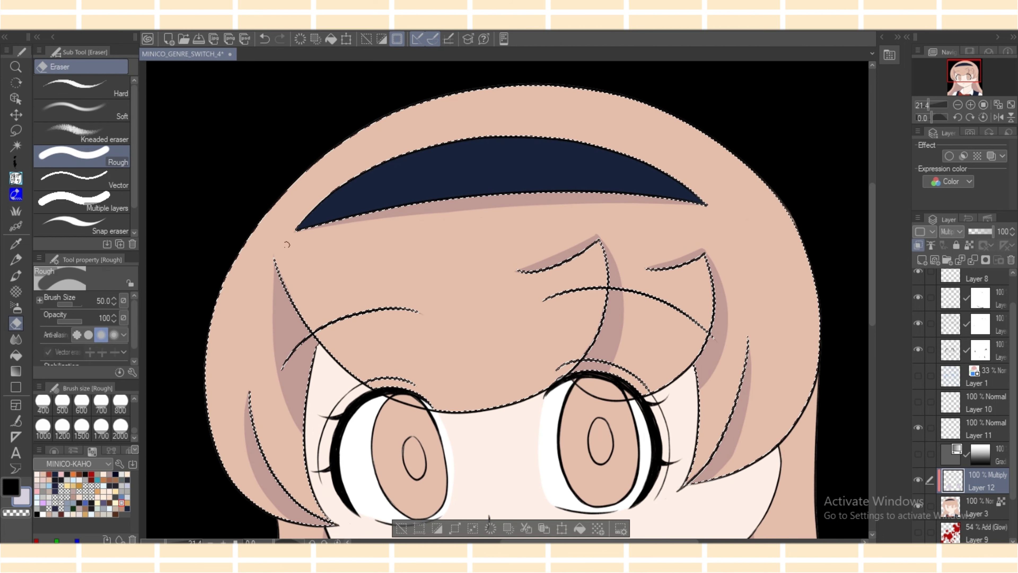
left_click(16, 178)
key("m")
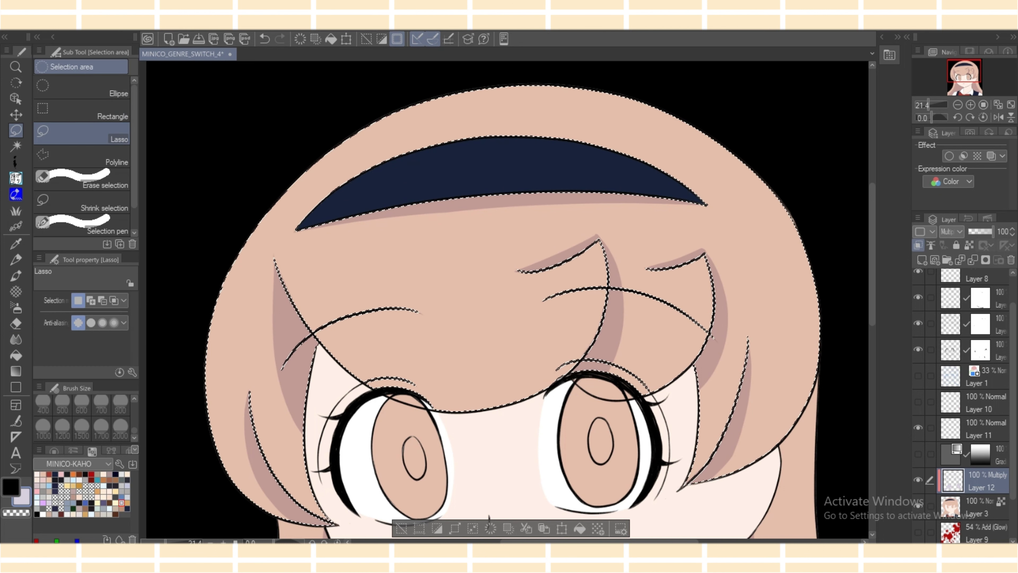
key("ctrl+d")
key("e")
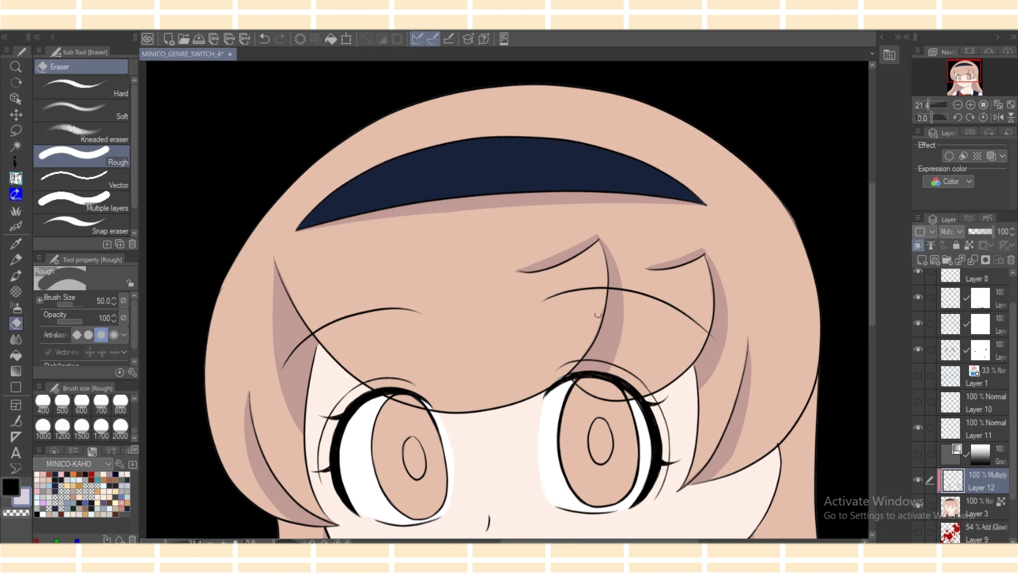
key("m")
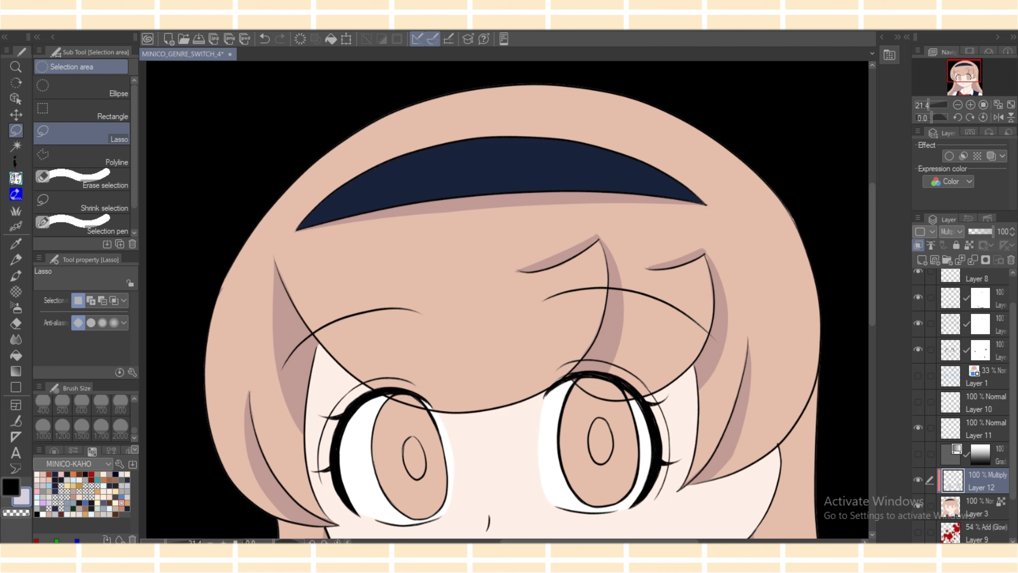
key("e")
key("m")
left_click_drag(592, 237, 595, 243)
key("ctrl+d")
Extend and reshape the shadow on the right back hair section beside the ear with the lasso fill, undoing the misplaced attempt.
left_click(16, 175)
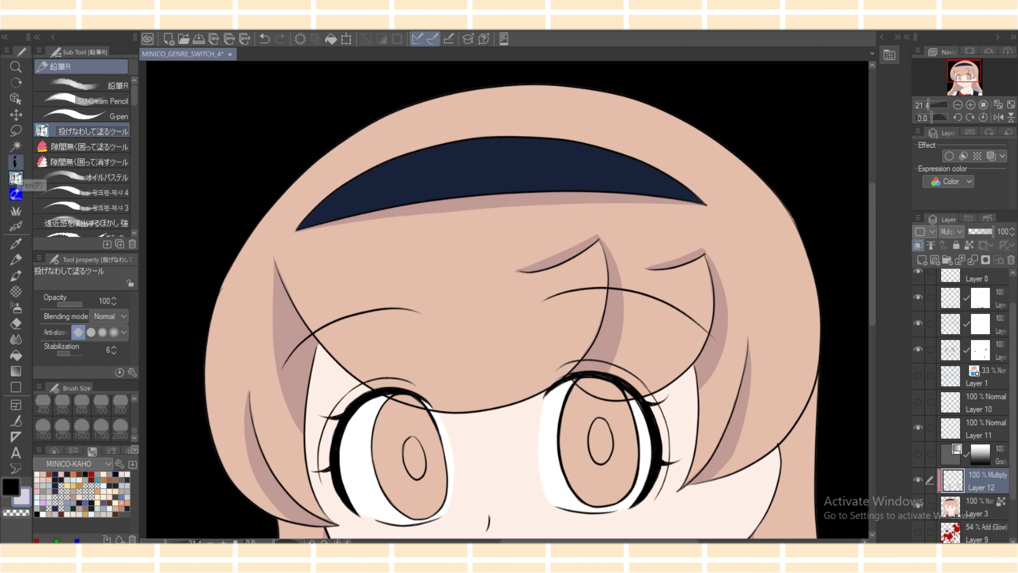
left_click(15, 178)
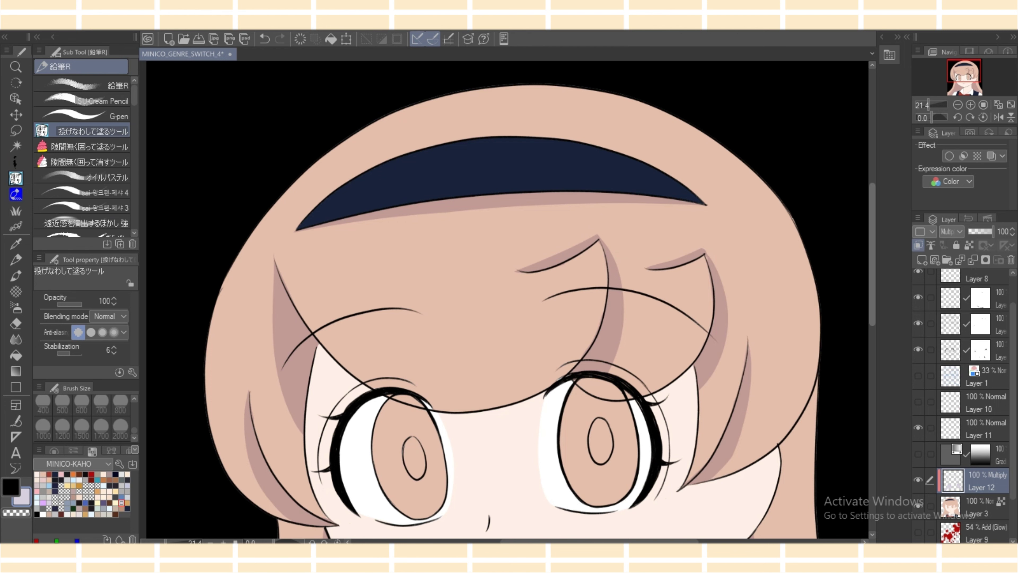
left_click_drag(871, 254, 871, 314)
mouse_move(770, 308)
left_mouse_down()
mouse_move(747, 385)
mouse_move(748, 340)
mouse_move(793, 435)
mouse_move(803, 502)
left_mouse_up()
key("e")
left_click(767, 308)
key("ctrl+z")
left_click_drag(769, 345, 806, 506)
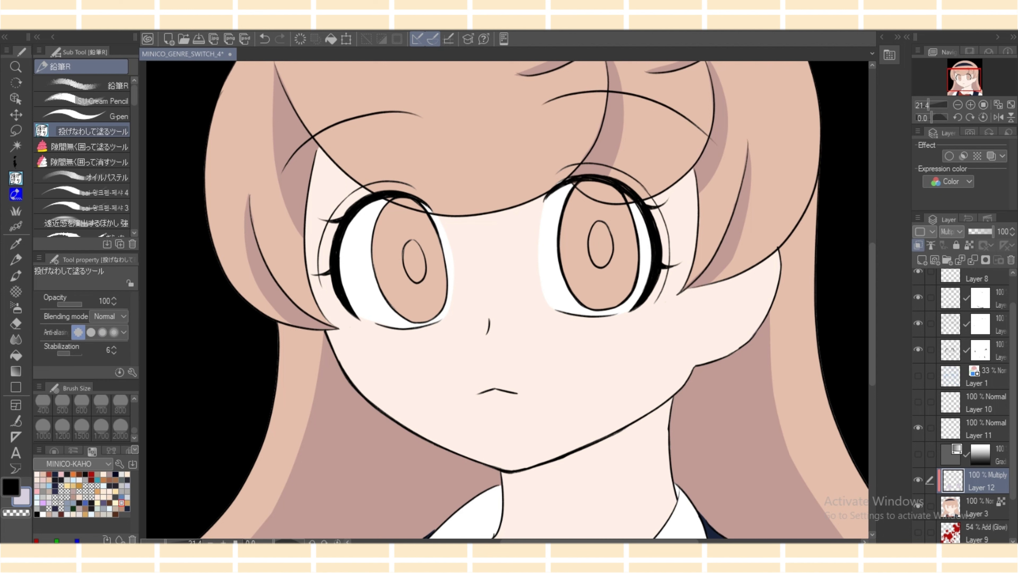
Turn on the visibility of the gradient layer above Layer 12.
key("ctrl+minus")
key("ctrl+minus")
key("ctrl+minus")
key("ctrl+plus")
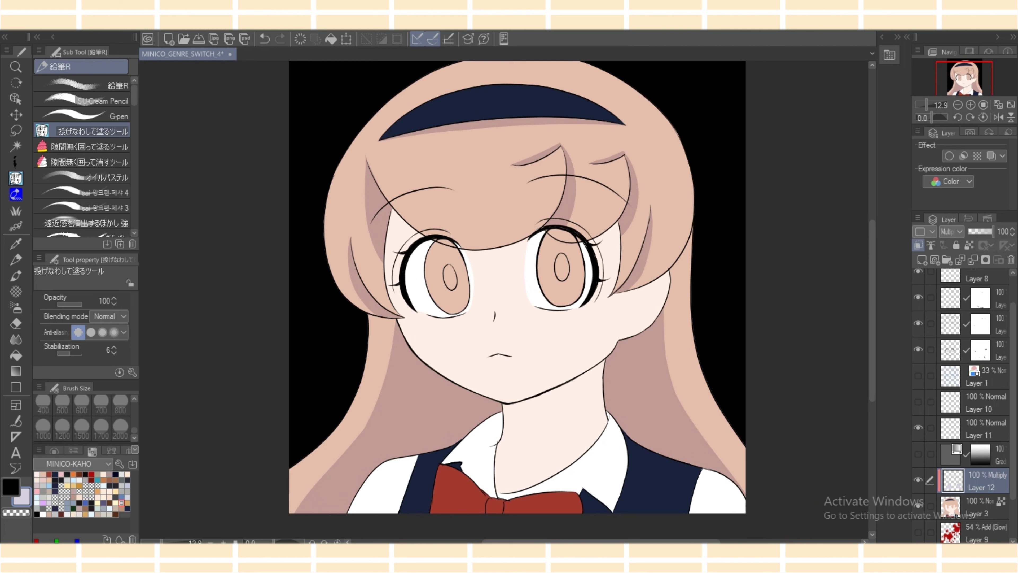
scroll(517, 292, "up", 1)
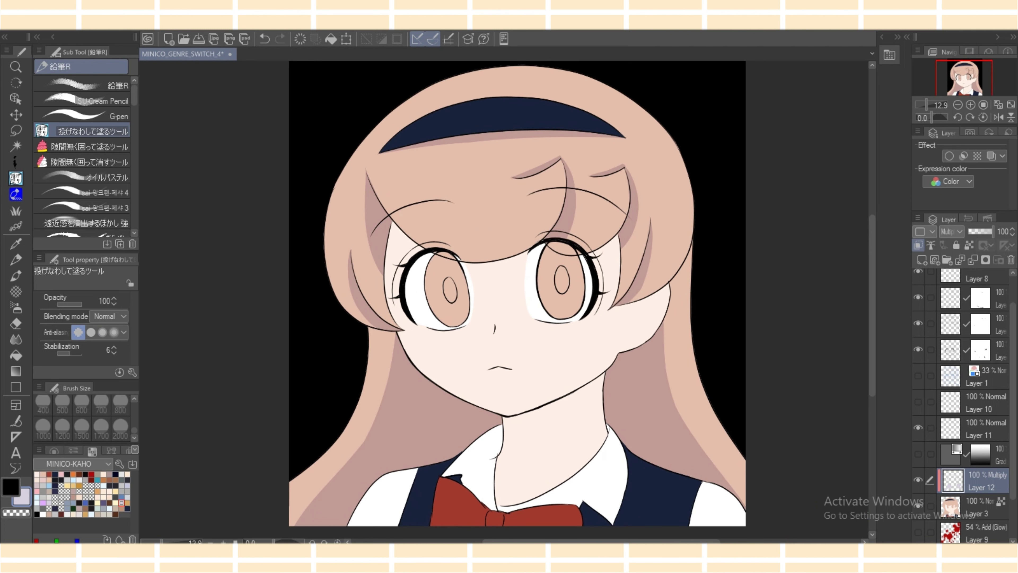
left_click(918, 453)
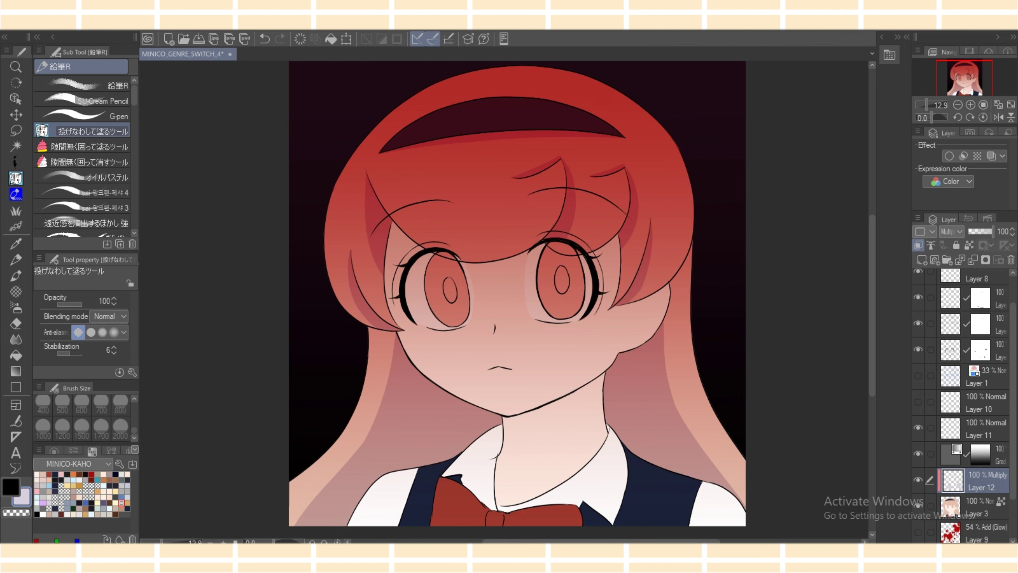
Create a new raster layer set to Multiply and place it between the gradient layer and Layer 12.
left_click(980, 454)
left_click(921, 259)
left_click(950, 232)
left_click(960, 270)
left_click_drag(978, 454, 978, 491)
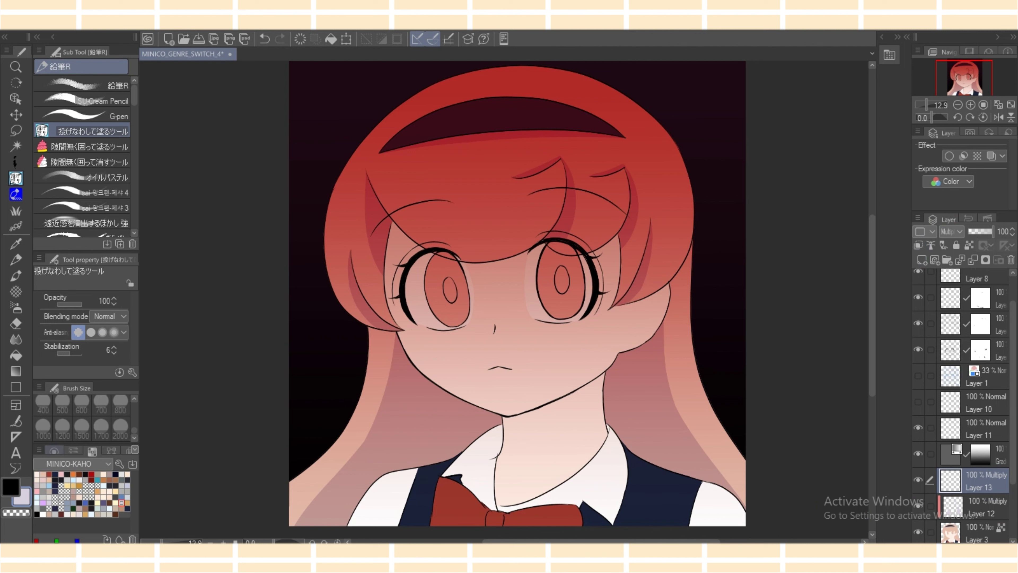
Choose a muted purple (hue 262, saturation 25, brightness 45) and fill the entire new Multiply layer with it.
left_click(53, 450)
left_click(79, 501)
left_click_drag(67, 527, 73, 529)
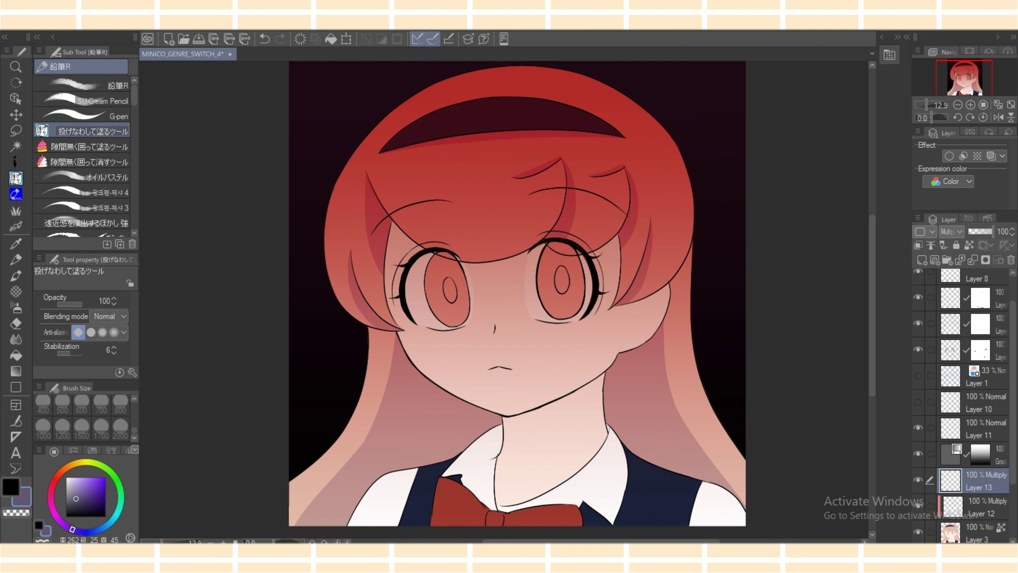
left_click(331, 38)
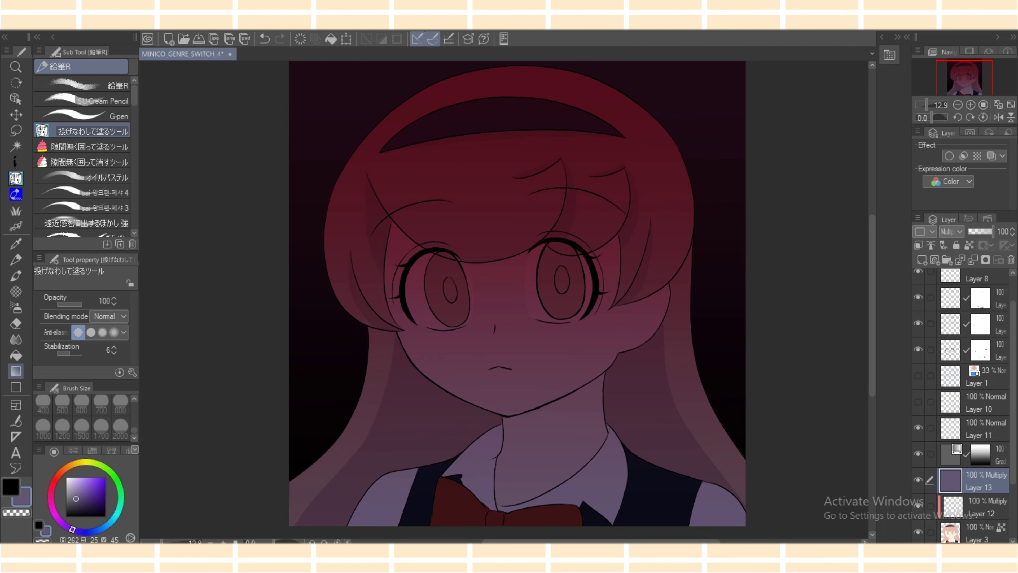
Fade the Multiply shading on Layer 13 with the Gradient erase tool, clearing it diagonally toward the lower-right of the portrait.
left_click(16, 371)
left_click_drag(412, 177, 636, 470)
left_click_drag(382, 151, 627, 437)
key("ctrl+z")
left_click_drag(440, 212, 637, 457)
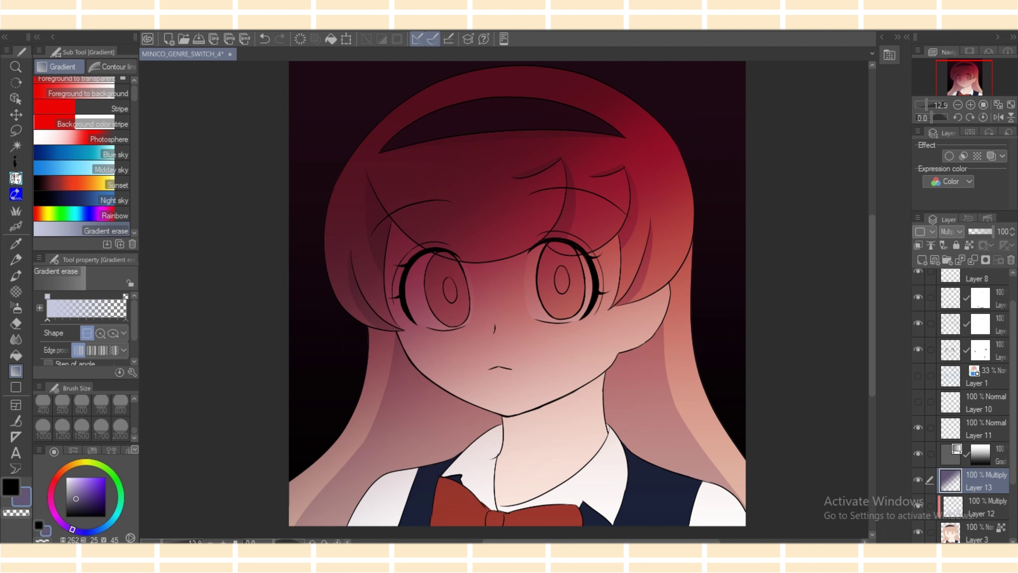
Show Layer 10 with the red droplets, move it above Layer 8, and duplicate it.
left_click(917, 401)
left_click_drag(978, 402, 976, 299)
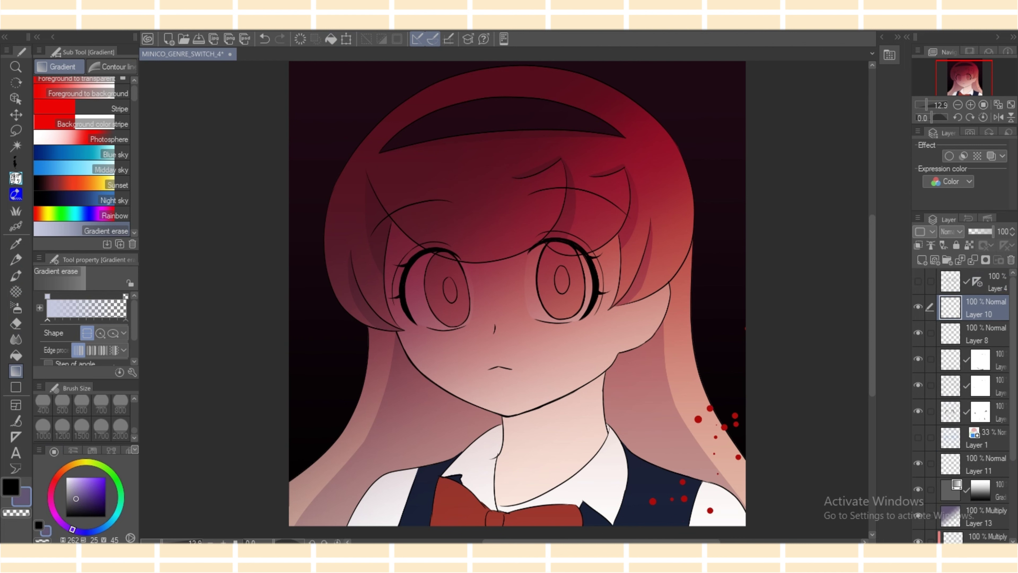
key("ctrl+c")
key("ctrl+v")
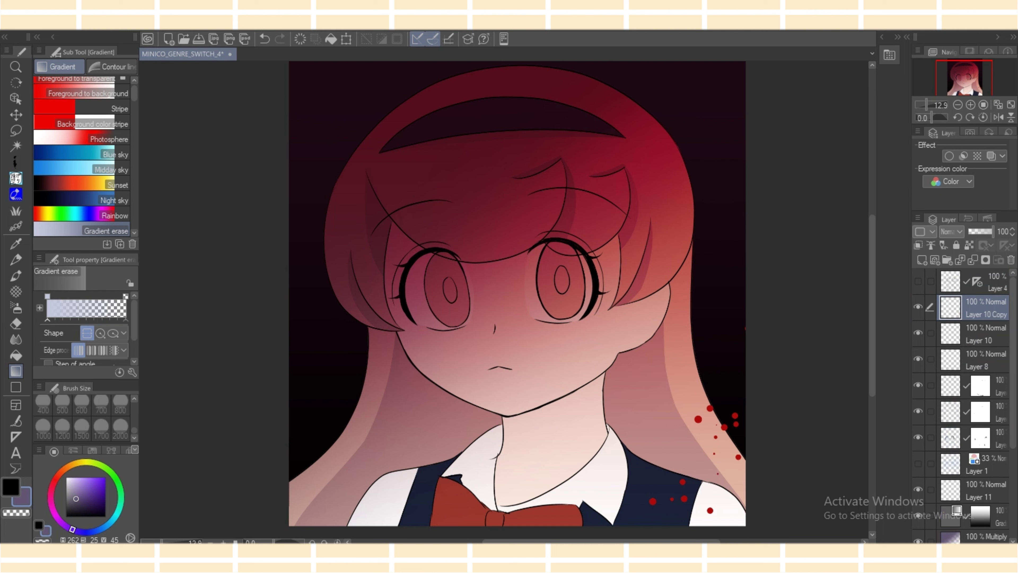
Apply a Motion blur to Layer 10 Copy with strength 15.40, angle -36, Both directions and Box mode.
left_click(249, 26)
key("Right")
key("Left")
key("Right")
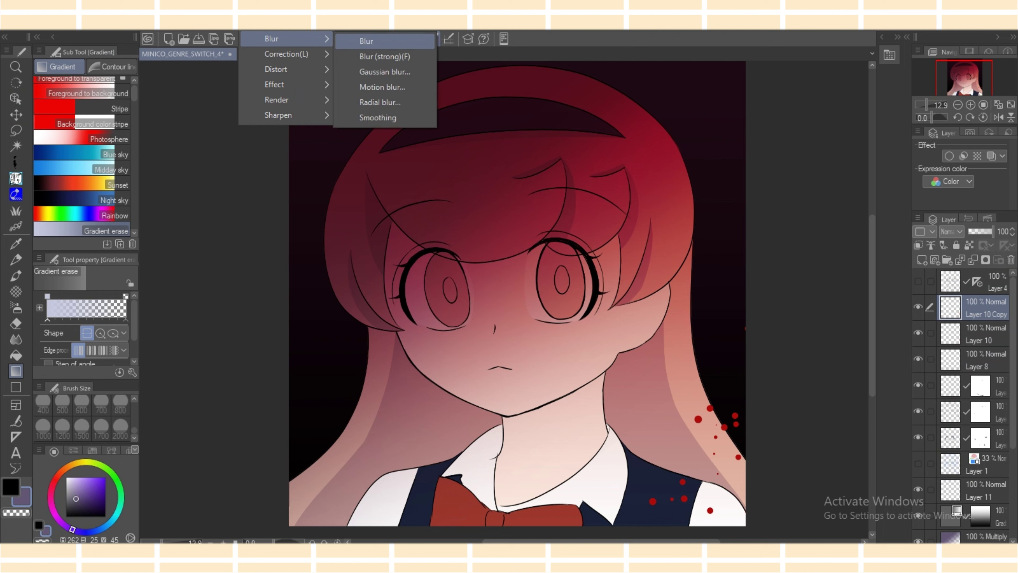
key("Down")
key("Down")
key("Down")
key("Return")
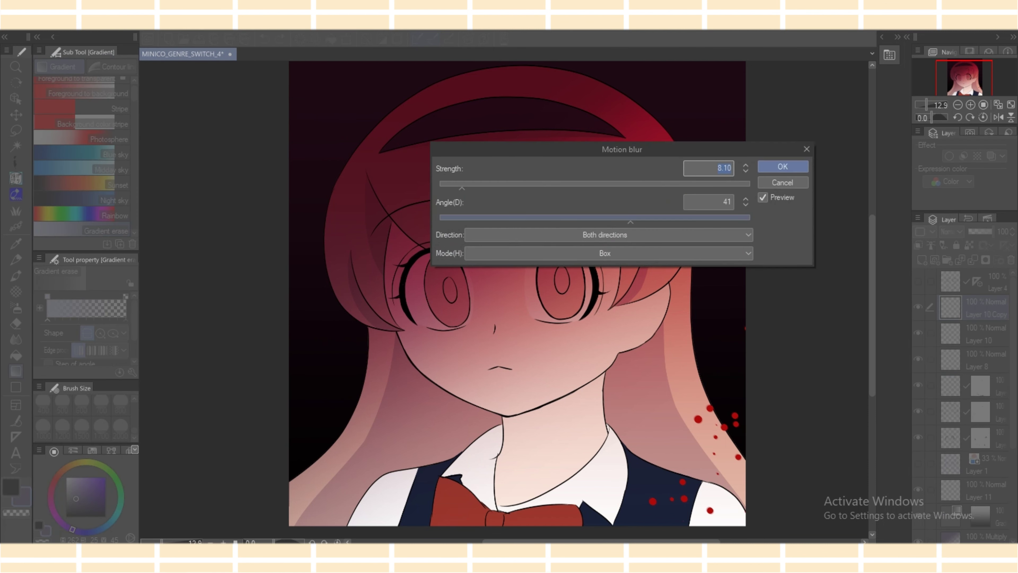
mouse_move(630, 219)
left_mouse_down()
mouse_move(658, 218)
mouse_move(643, 218)
left_mouse_up()
left_click_drag(461, 186, 482, 187)
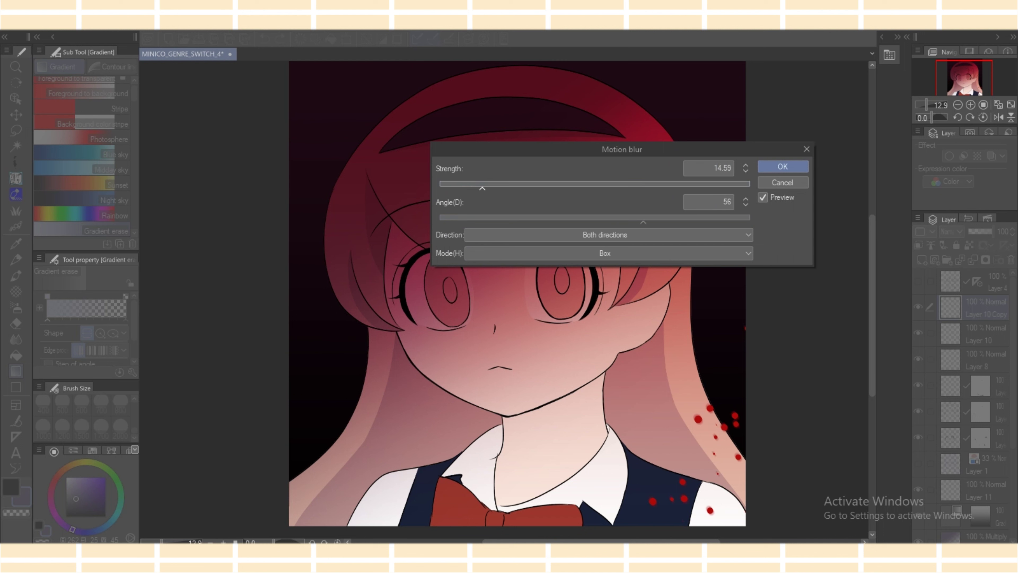
left_click_drag(643, 218, 563, 216)
left_click_drag(482, 184, 484, 184)
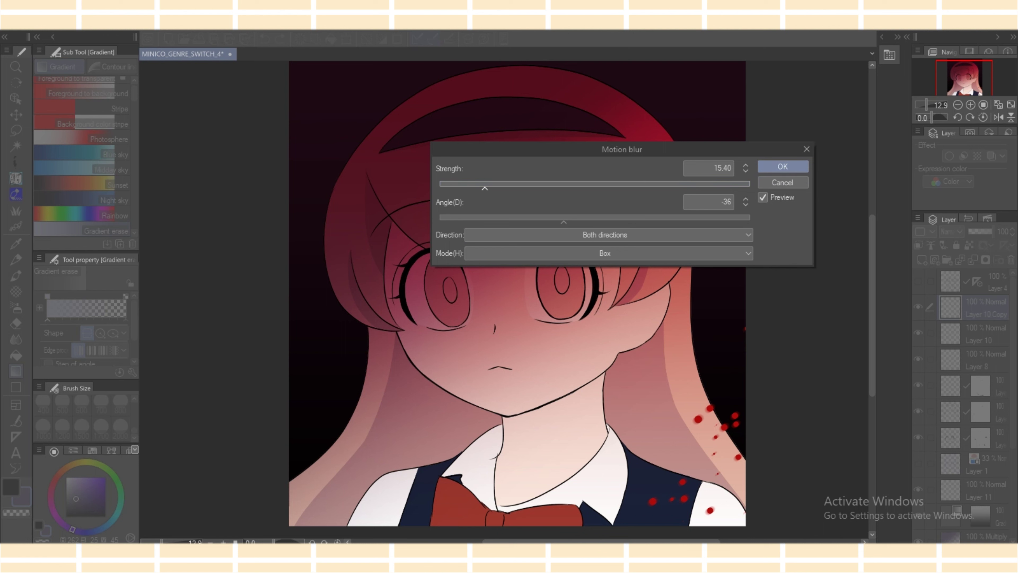
key("Return")
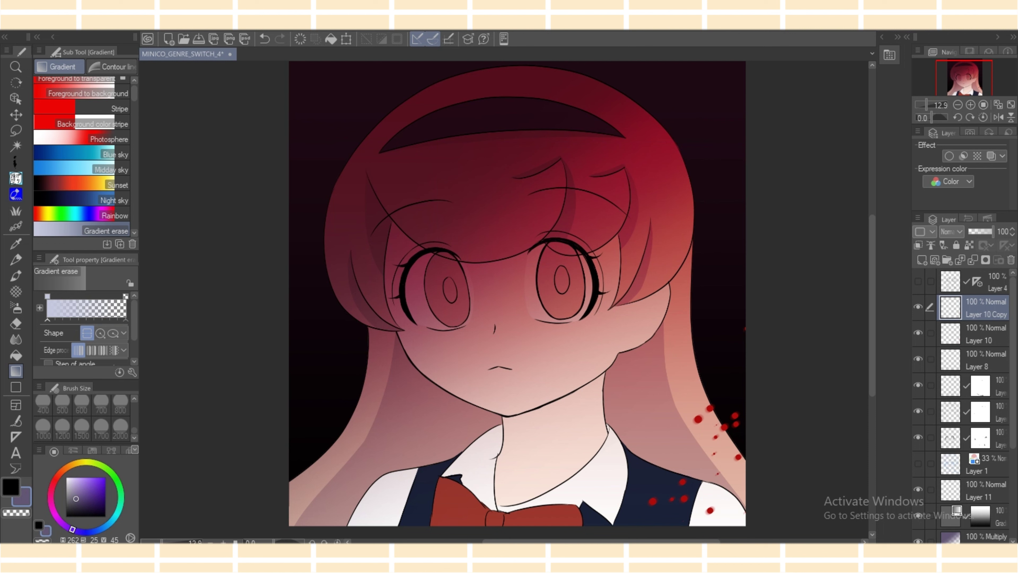
Lock the transparent pixels of Layer 10 Copy and fill its droplets with pink (hue 330, saturation 80, value 100).
left_click(969, 245)
left_click_drag(82, 483, 97, 477)
left_click_drag(72, 529, 51, 497)
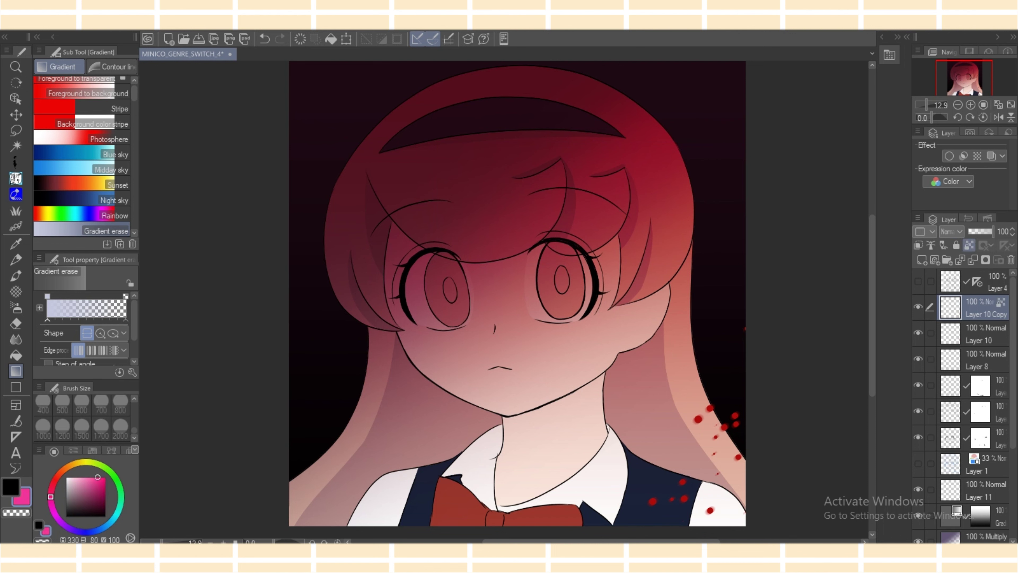
left_click(331, 39)
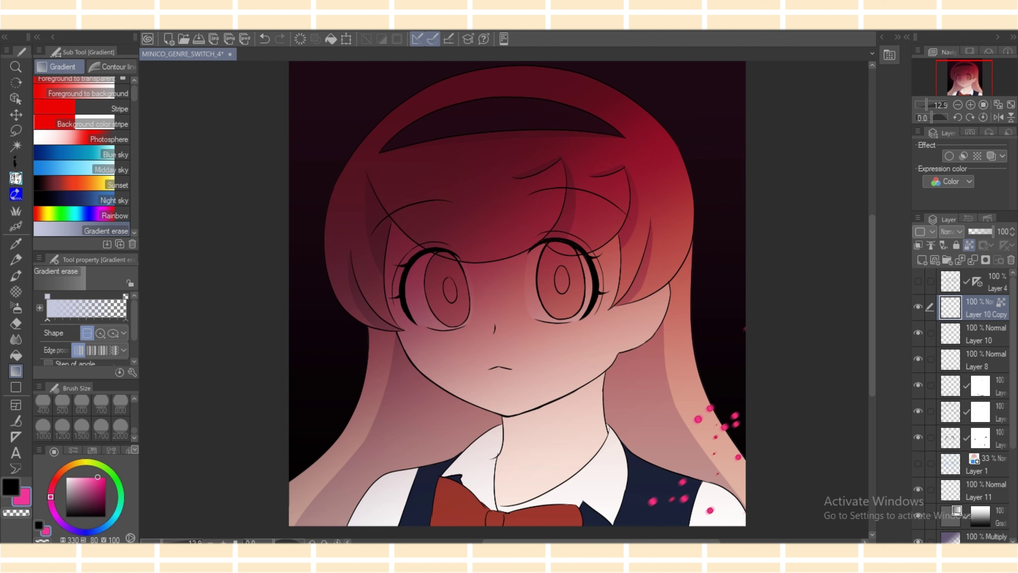
Try the Multiply blending mode on the pink droplet copy and return it to Normal.
left_click(951, 232)
left_click(962, 259)
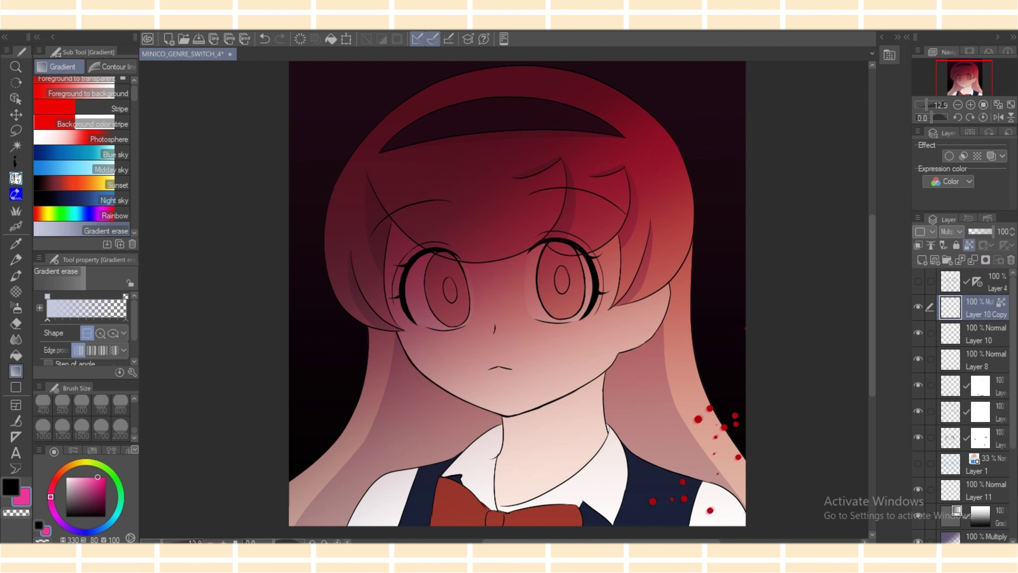
mouse_move(977, 308)
left_mouse_down()
mouse_move(978, 341)
mouse_move(978, 306)
left_mouse_up()
left_click(952, 231)
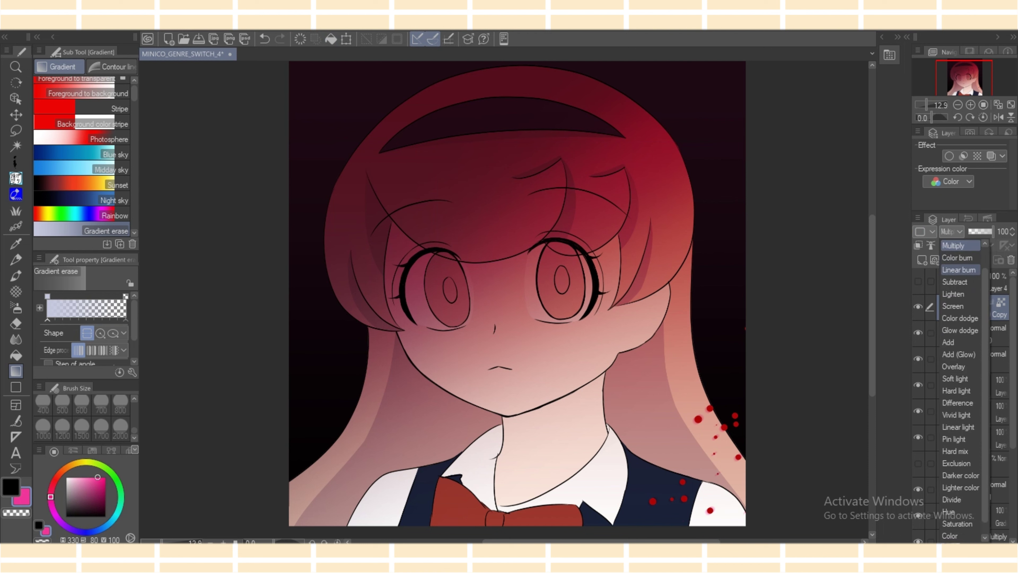
scroll(960, 269, "up", 2)
left_click(954, 245)
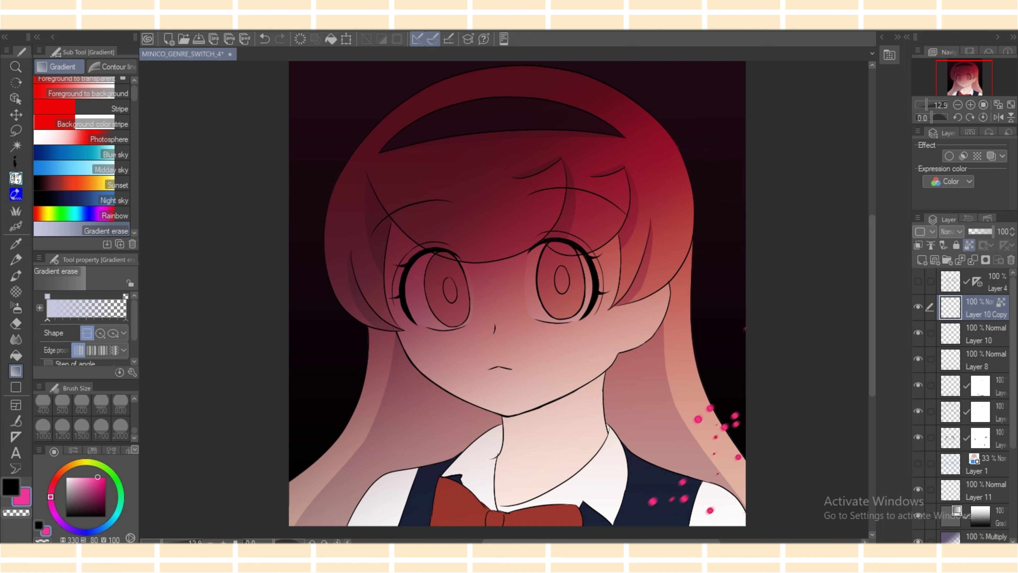
Move the pink droplet copy below Layer 10 and duplicate it.
left_click_drag(978, 307, 978, 343)
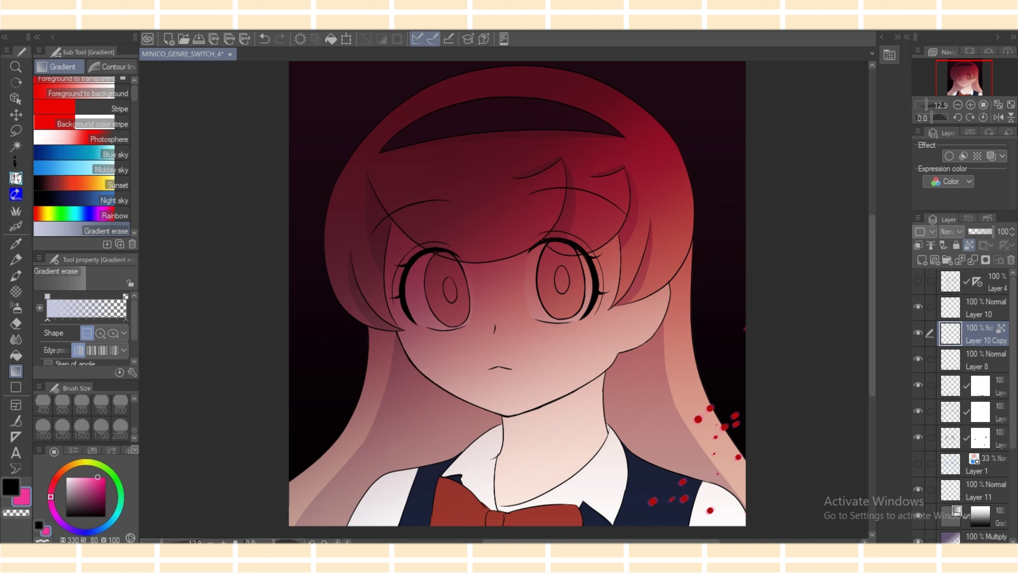
key("ctrl+v")
Enlarge Layer 10 Copy 2 slightly with a small upward shift and recolour its droplets cyan (184, 80, 100).
key("ctrl+t")
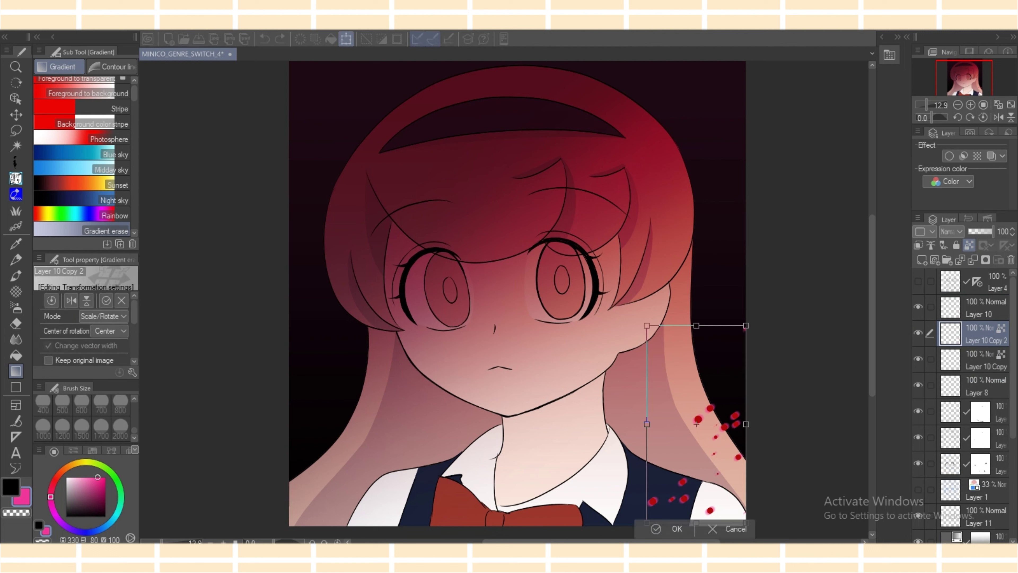
left_click_drag(646, 522, 644, 527)
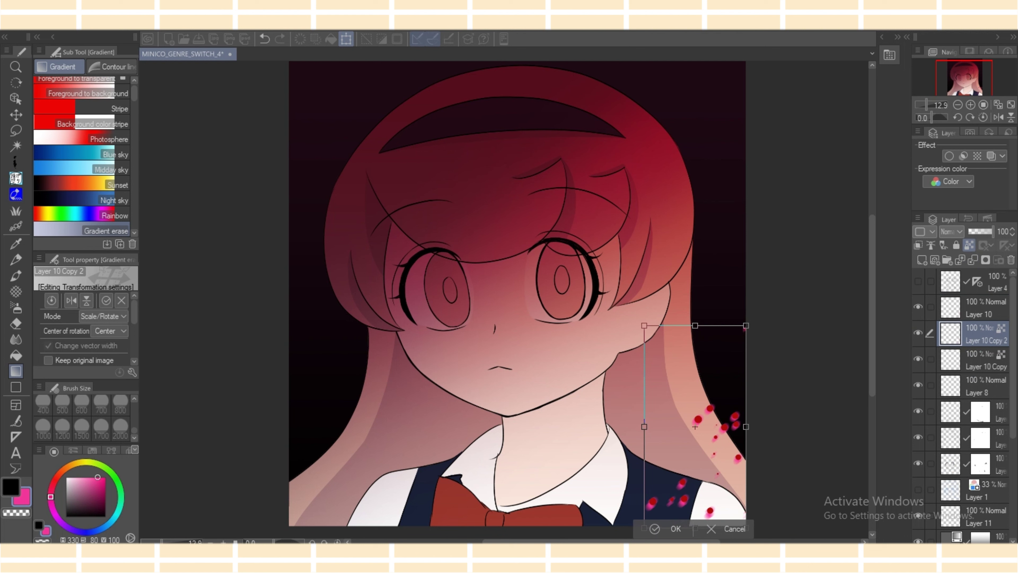
left_click_drag(695, 426, 695, 421)
key("Return")
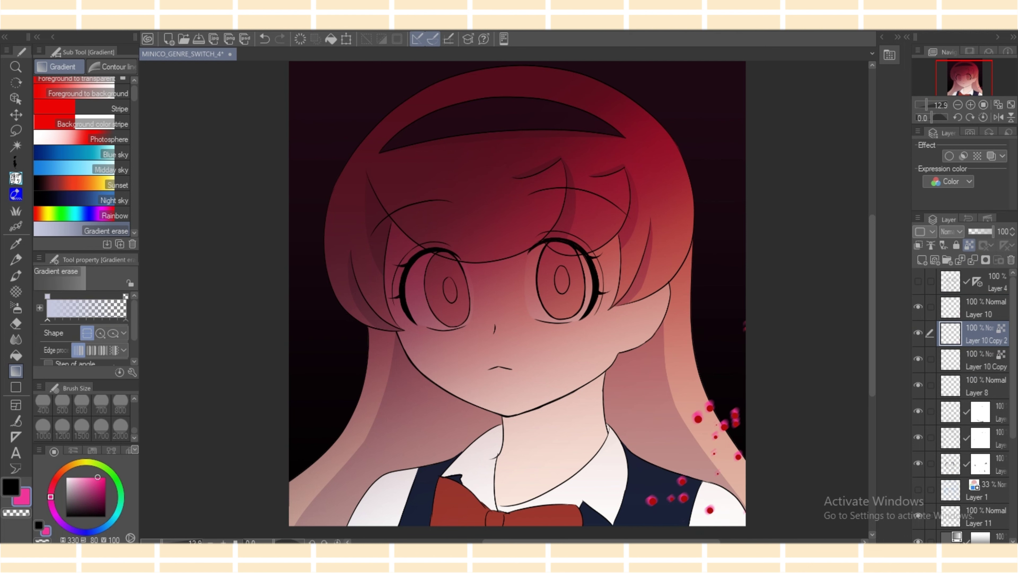
left_click(115, 516)
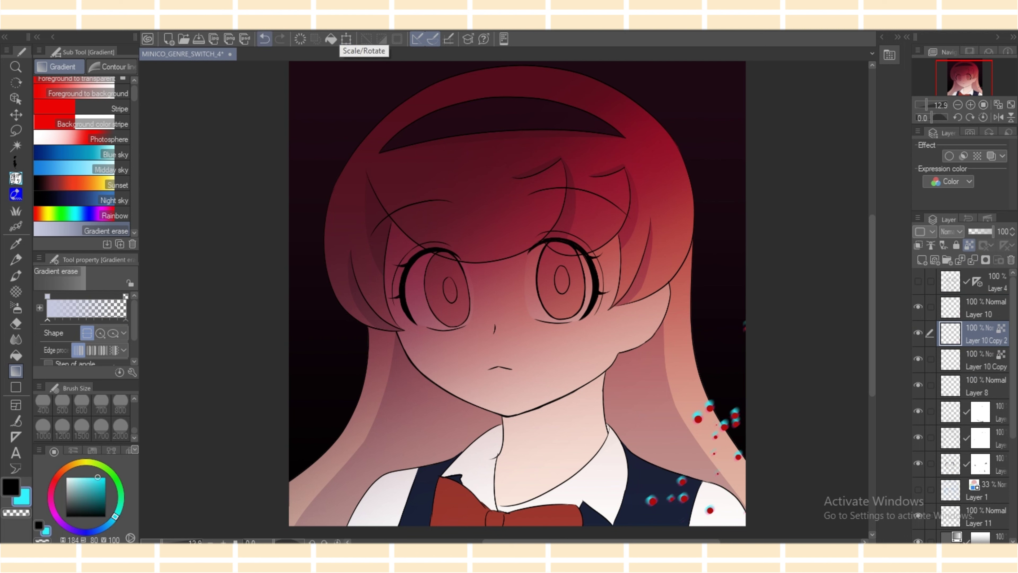
Try the Multiply and Add (Glow) blending modes on the cyan droplet copy and return it to Normal.
left_click(951, 232)
left_click(954, 269)
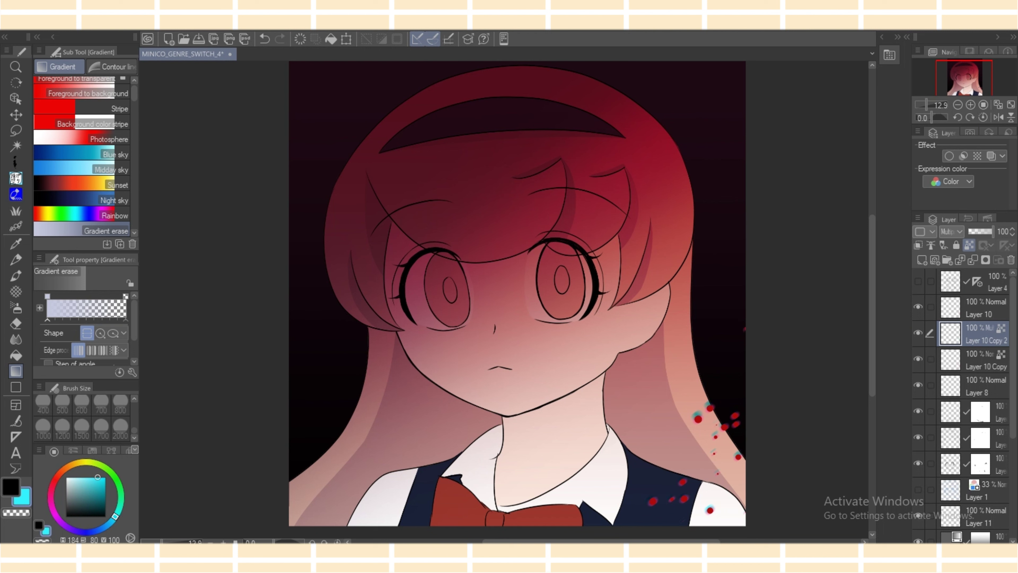
left_click(950, 231)
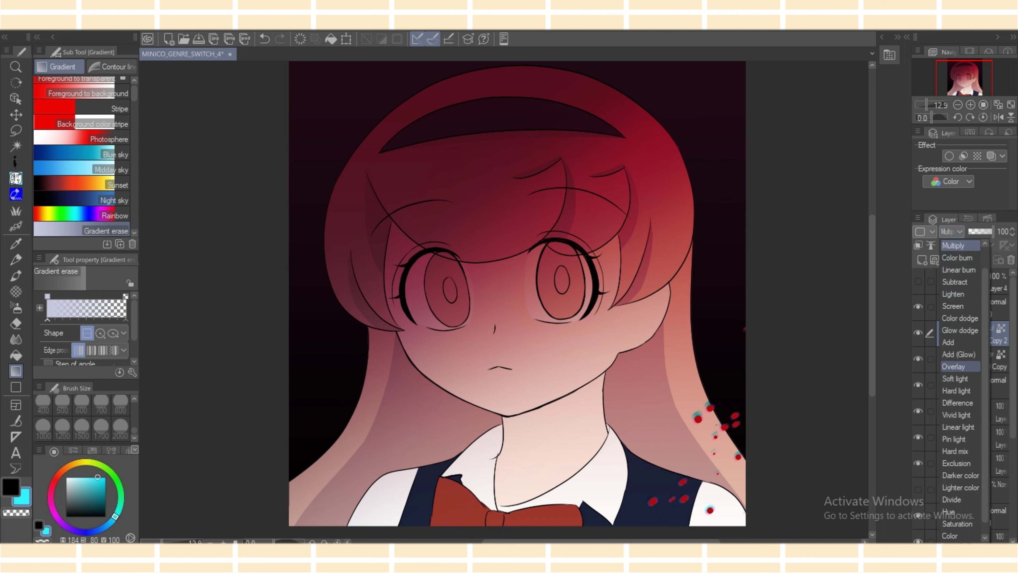
left_click(959, 354)
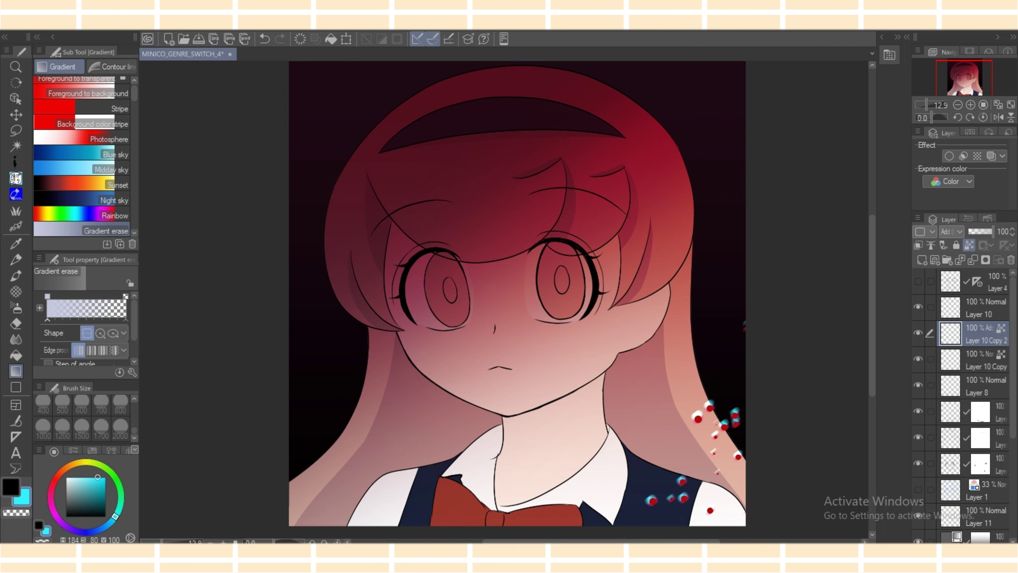
left_click(951, 231)
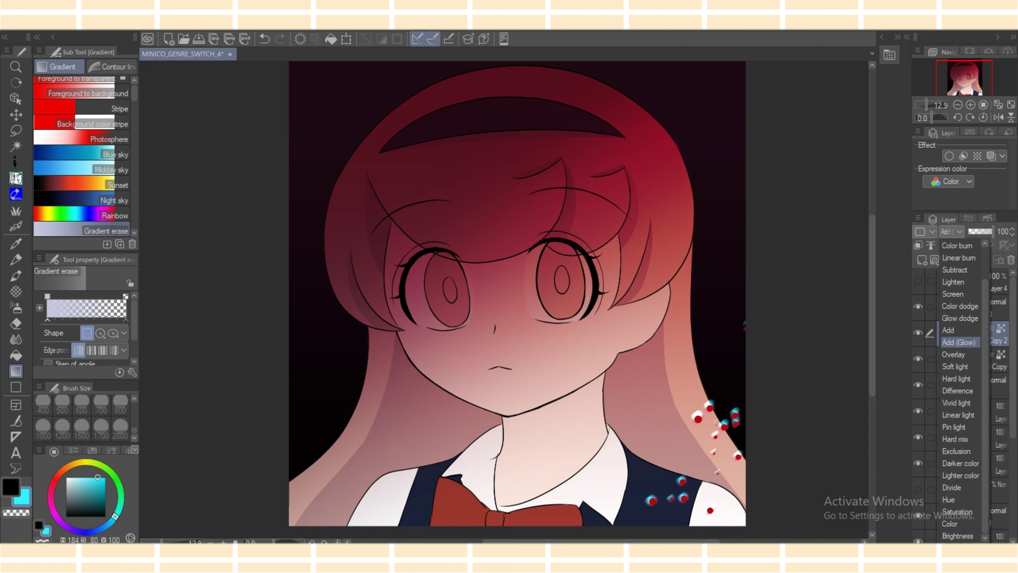
left_click(952, 244)
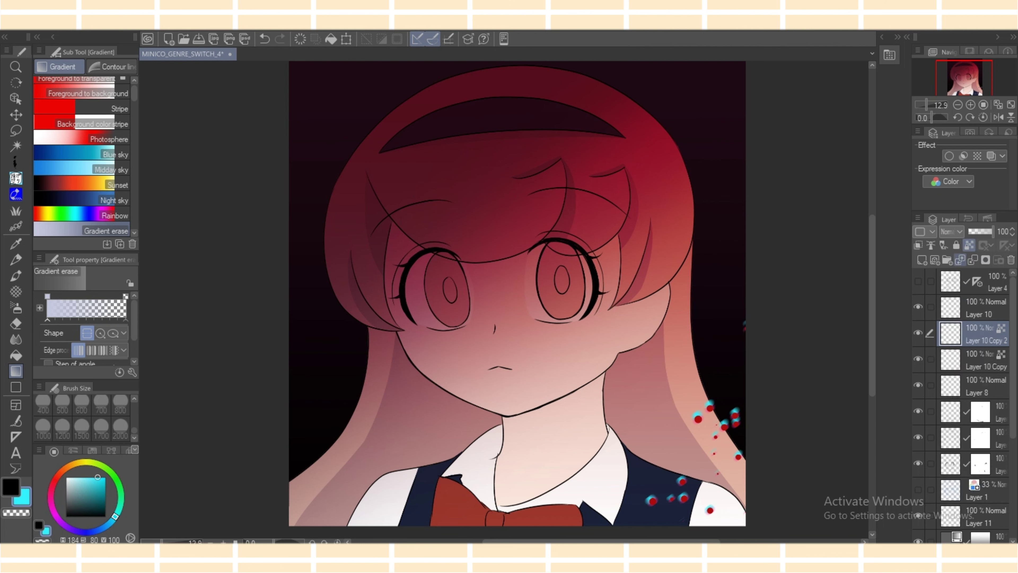
Move the cyan Layer 10 Copy 2 below Layer 10 Copy and apply a Motion blur of strength 21.90 at angle -36.
left_click_drag(982, 333, 982, 363)
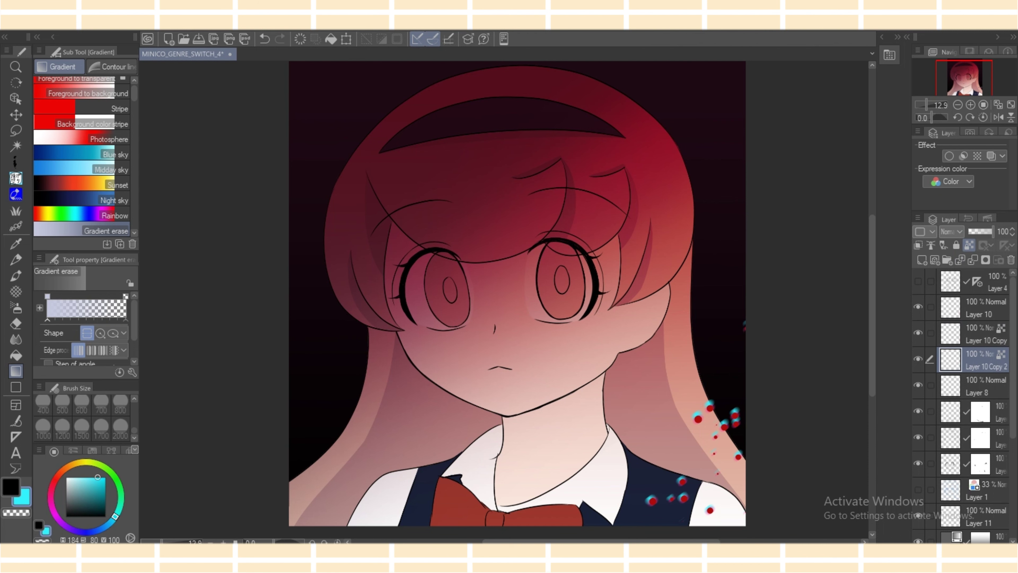
left_click(252, 25)
mouse_move(287, 39)
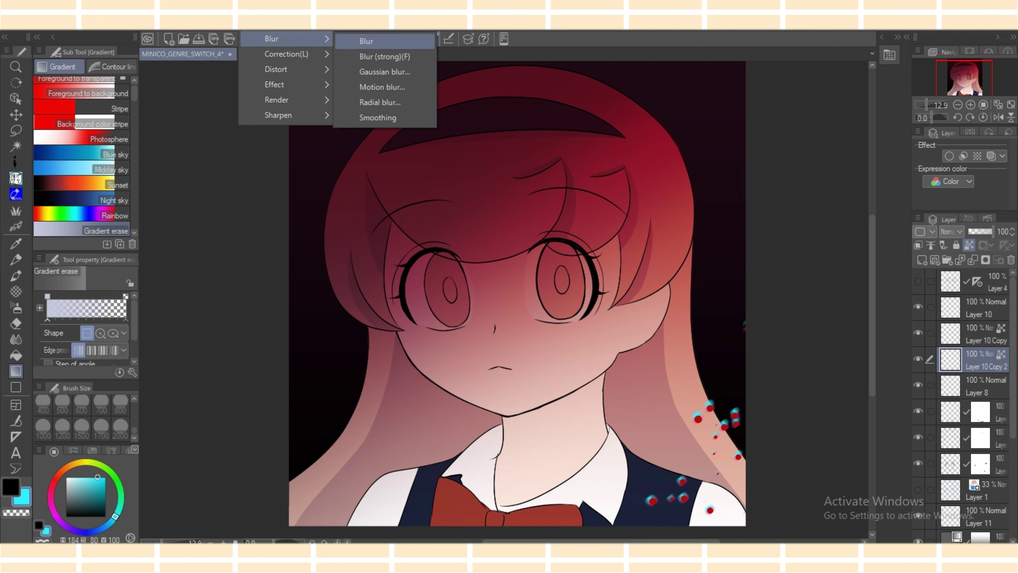
left_click(382, 87)
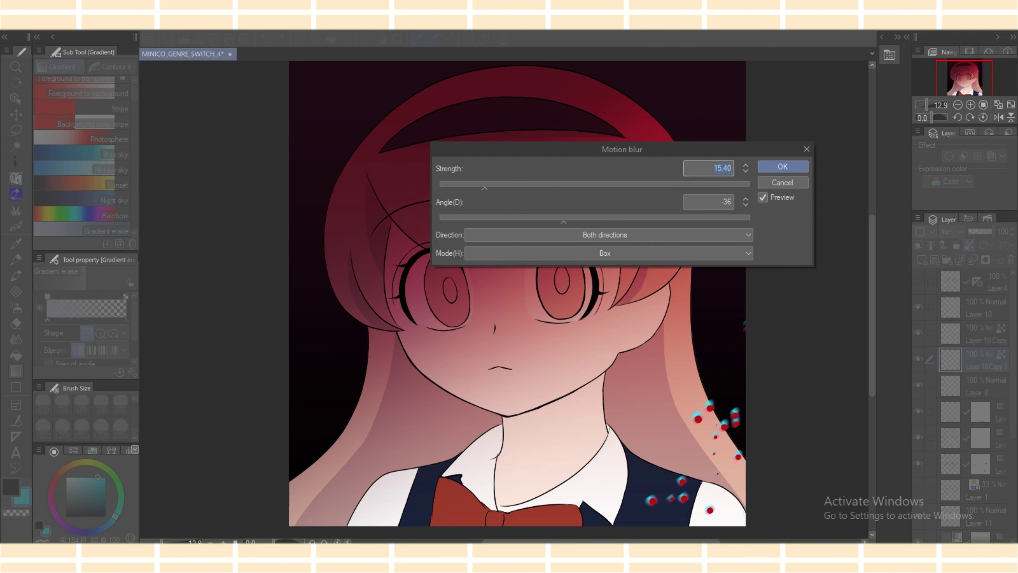
left_click_drag(484, 186, 505, 186)
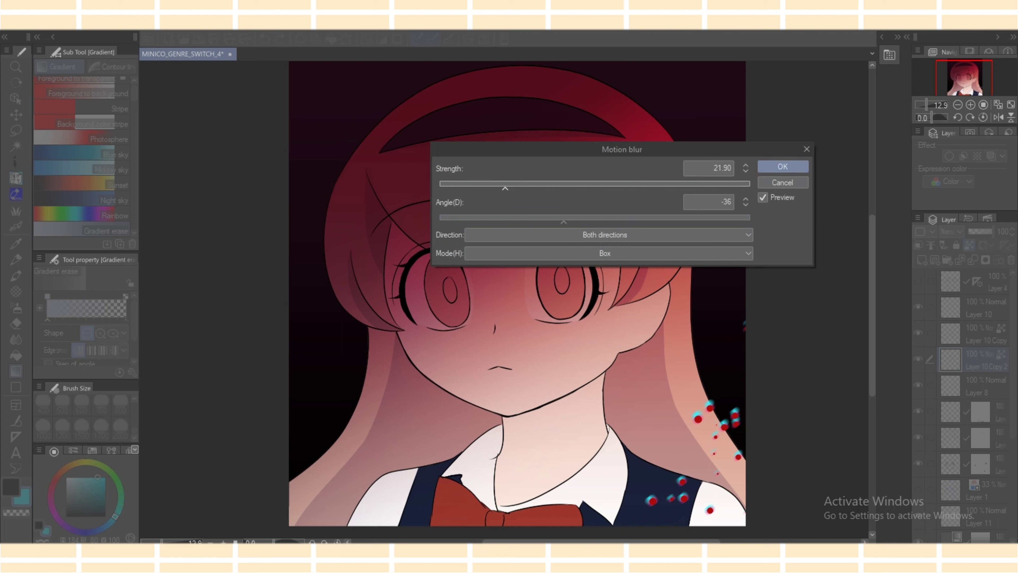
key("Return")
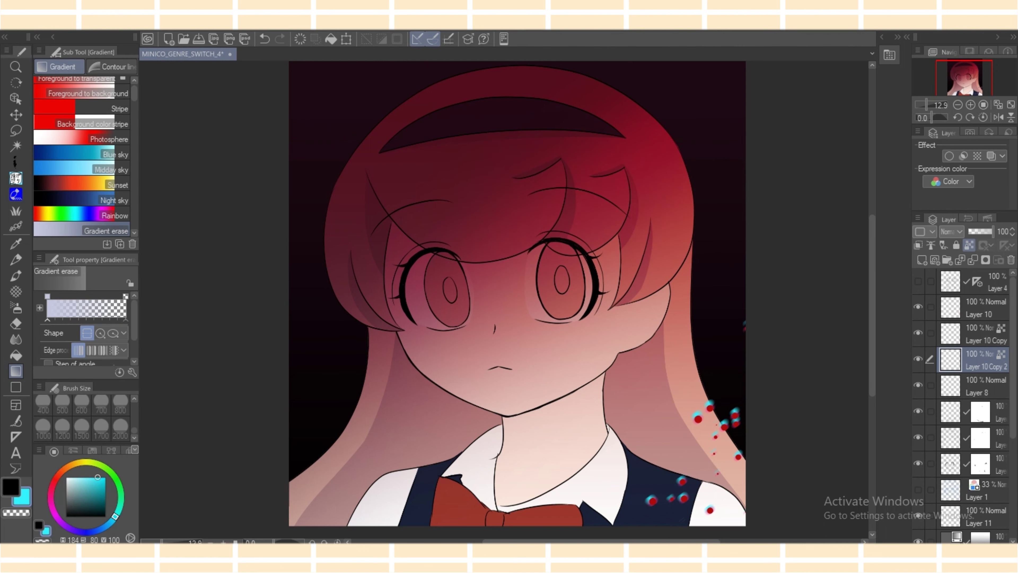
Unlock the transparent pixels of Layer 10 Copy 2 and apply a Gaussian blur with strength 8.49.
left_click(969, 245)
key("alt+i")
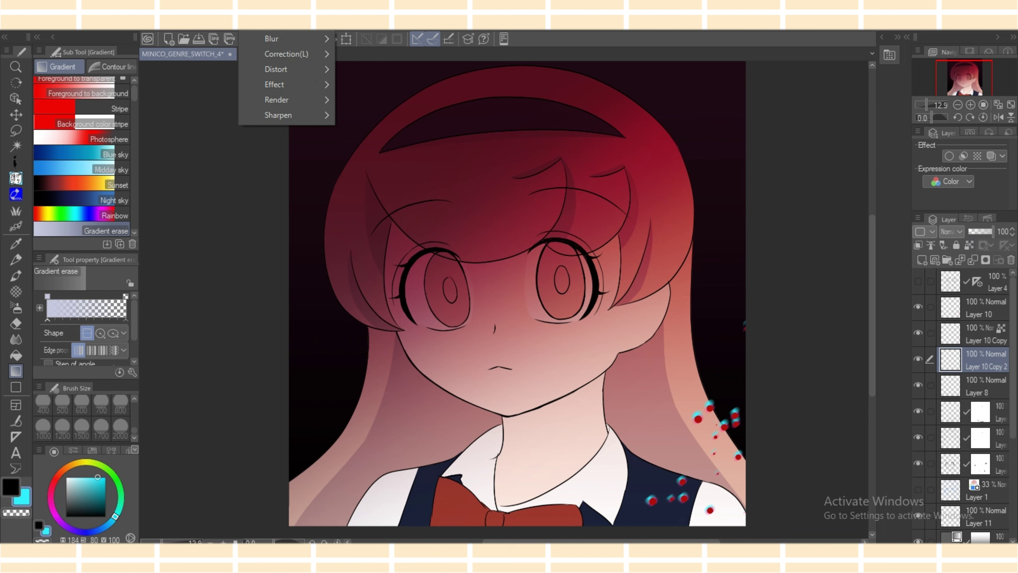
mouse_move(285, 38)
key("Down")
key("Return")
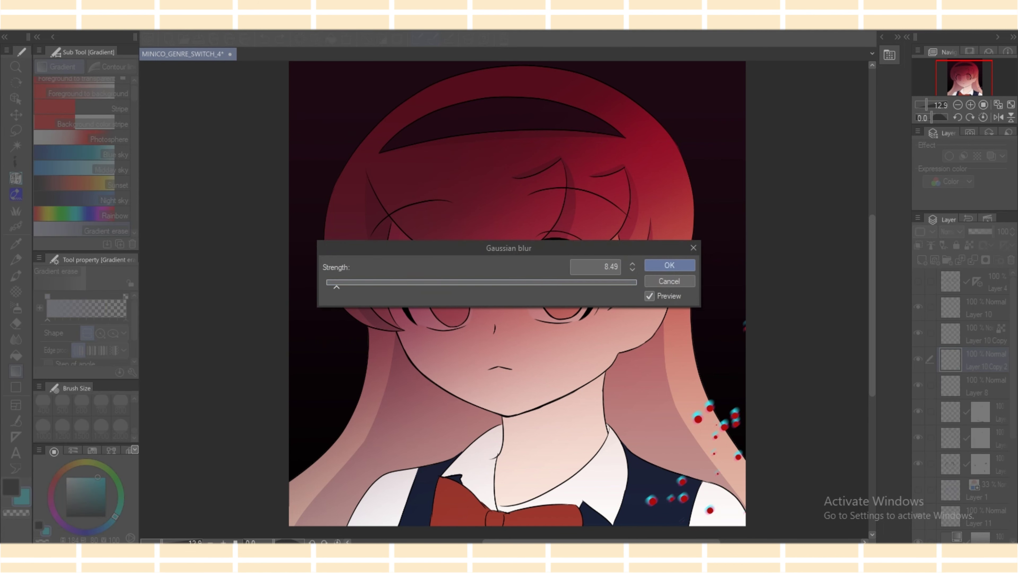
key("Return")
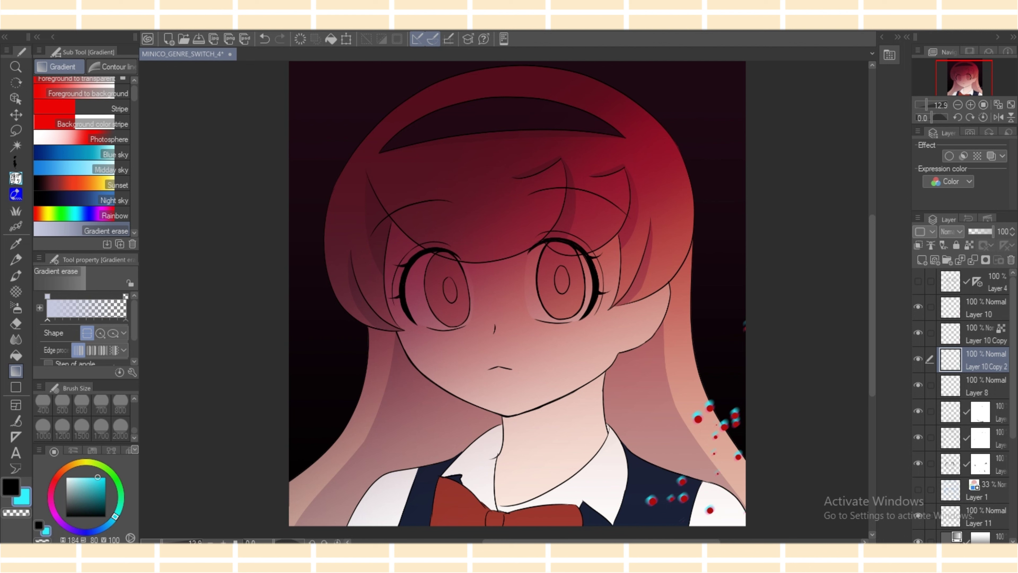
Add a new raster layer above Layer 10 and set its blending mode to Add (Glow).
left_click(984, 308)
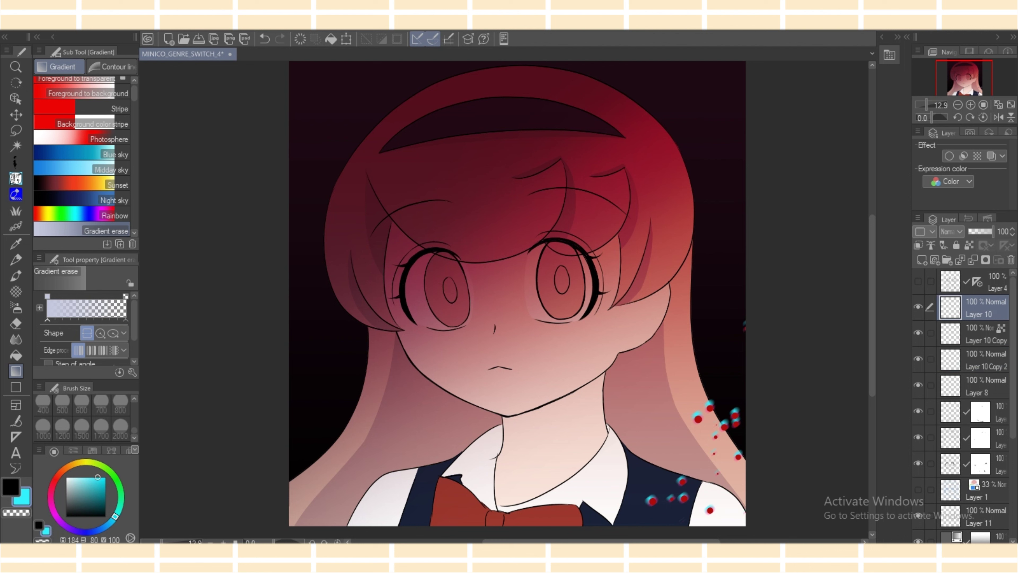
left_click(951, 231)
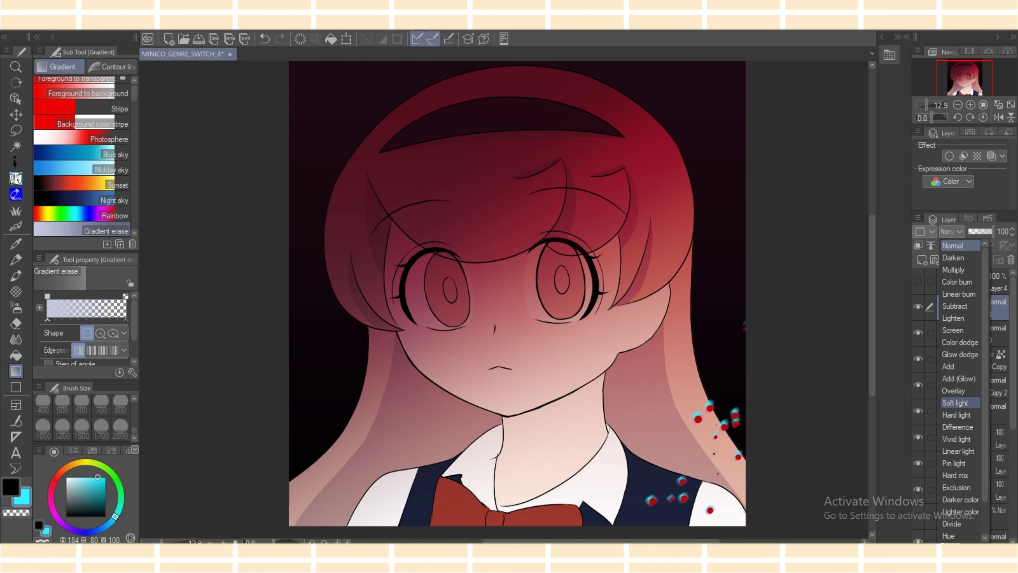
left_click(958, 378)
Paint a bright red glow over the droplets beside the hair with the Soft airbrush at size 800.
left_click_drag(53, 484, 52, 488)
mouse_move(78, 477)
left_mouse_down()
mouse_move(101, 477)
mouse_move(53, 483)
mouse_move(98, 480)
left_mouse_up()
left_click(94, 484)
left_click(16, 308)
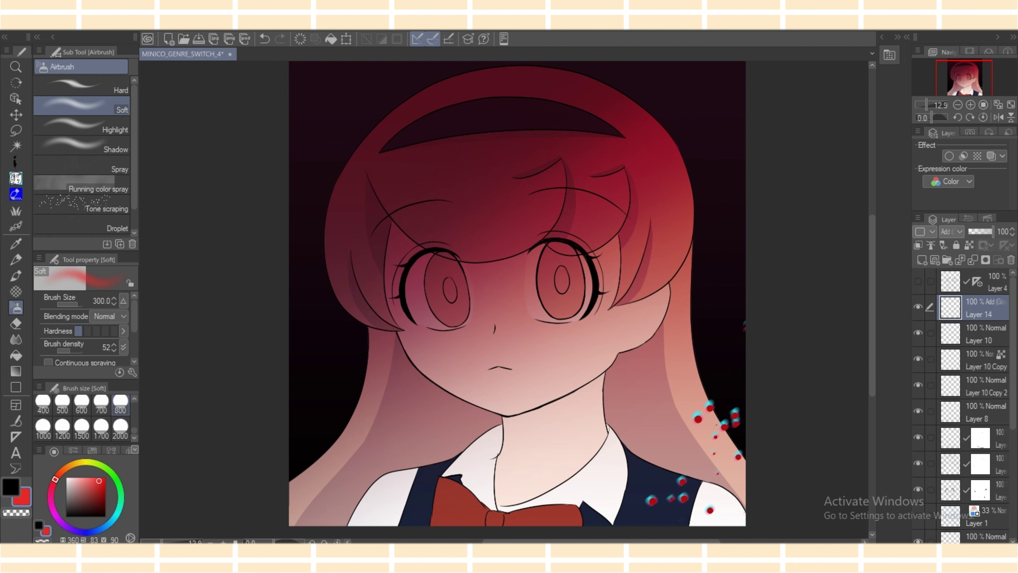
left_click_drag(737, 396, 721, 443)
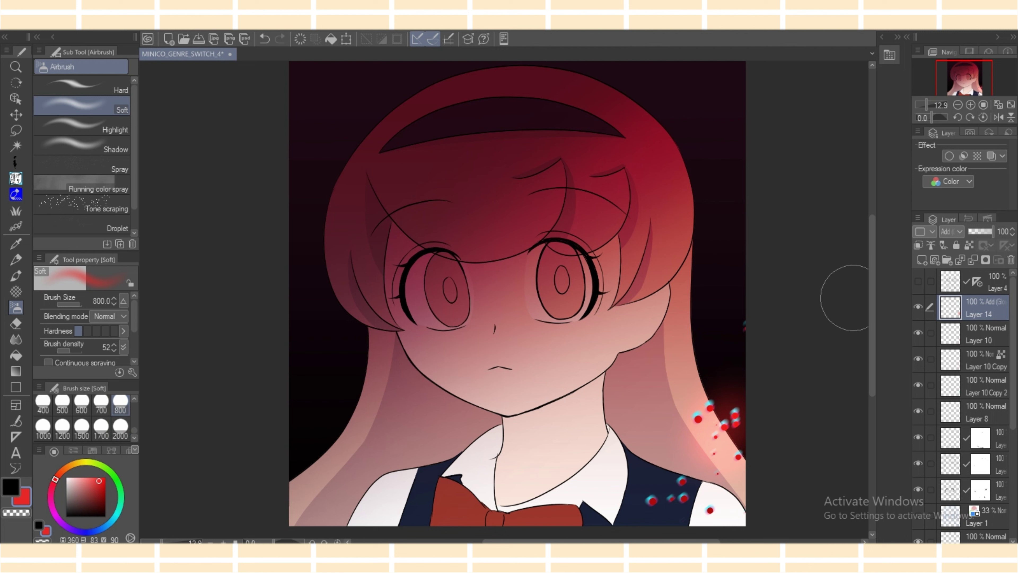
Redo the soft red airbrush glow over the droplets beside the hair and on the vest, and clip Layer 14 to the layer below.
key("ctrl+z")
mouse_move(736, 360)
left_mouse_down()
mouse_move(707, 457)
mouse_move(652, 522)
left_mouse_up()
key("ctrl+z")
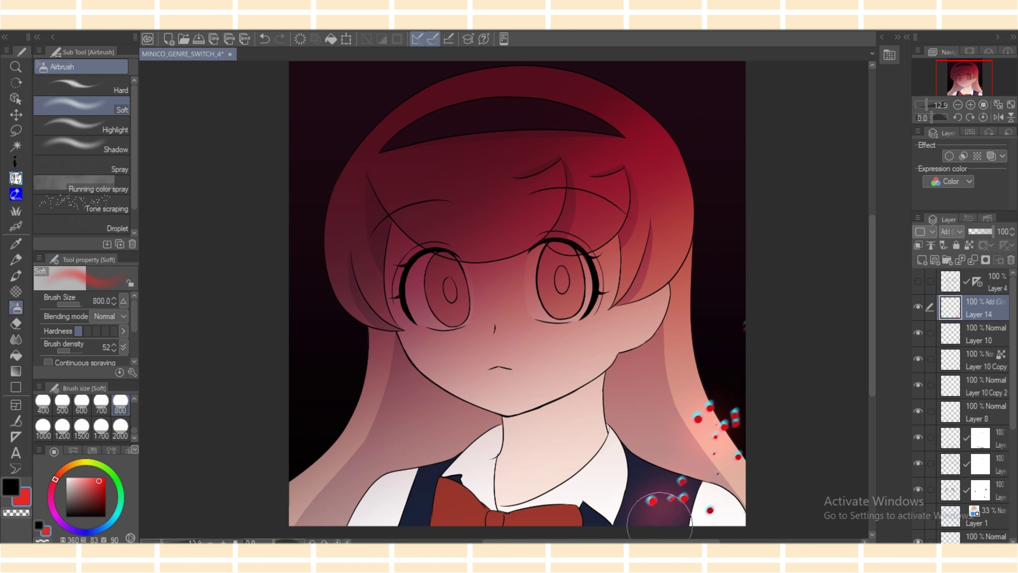
key("ctrl+z")
key("ctrl+z")
left_click_drag(677, 487, 698, 490)
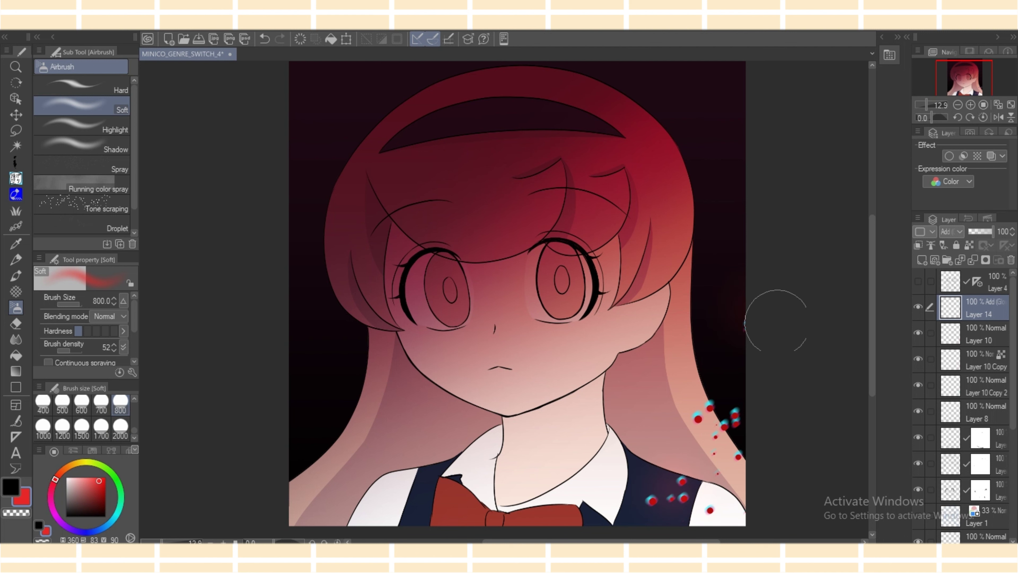
mouse_move(723, 432)
left_mouse_down()
mouse_move(720, 473)
mouse_move(685, 500)
mouse_move(666, 493)
mouse_move(742, 487)
left_mouse_up()
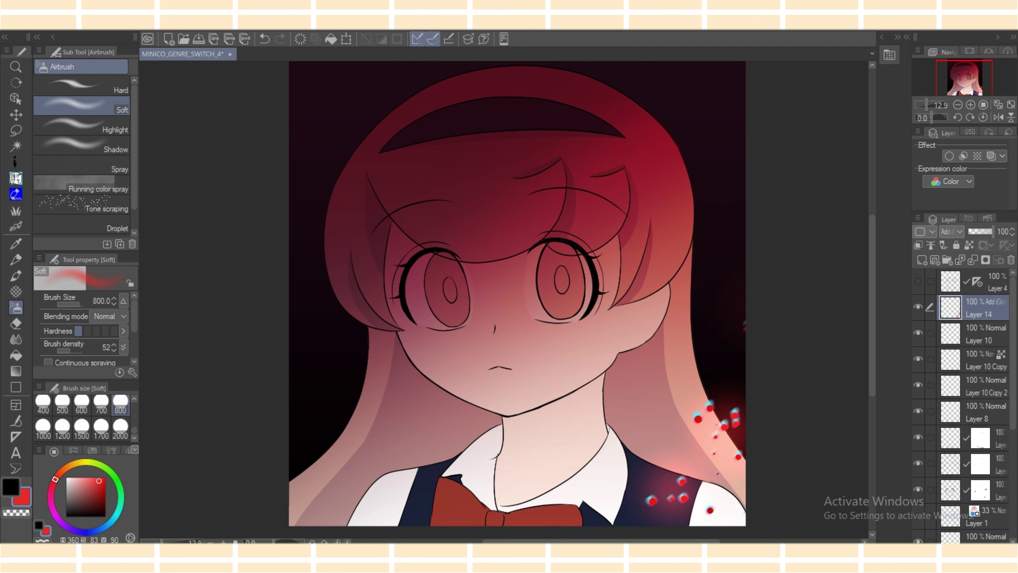
left_click(918, 245)
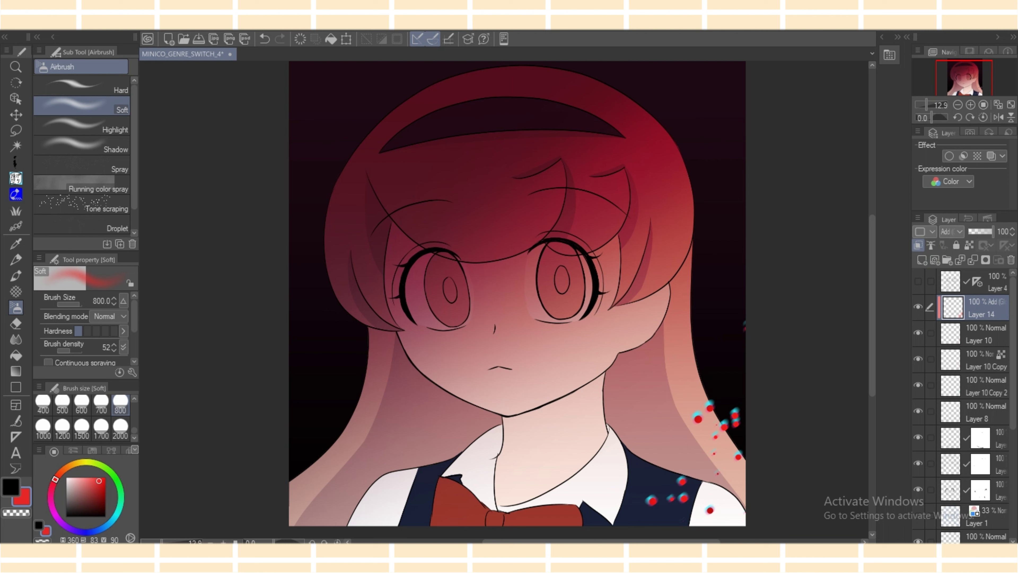
Add a new raster layer above Layer 12 and set its blending mode to Add (Glow).
scroll(964, 405, "down", 6)
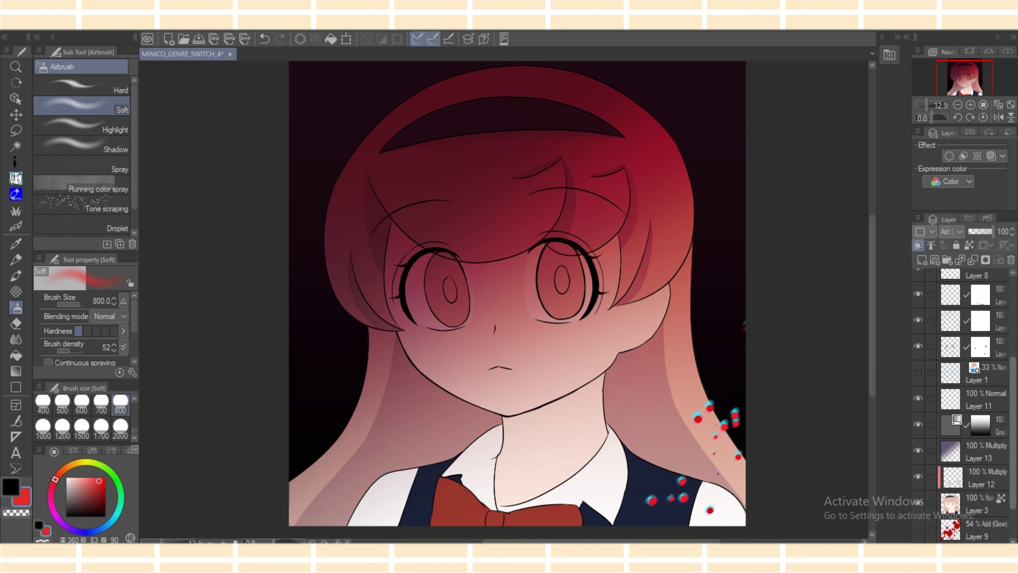
scroll(964, 405, "up", 4)
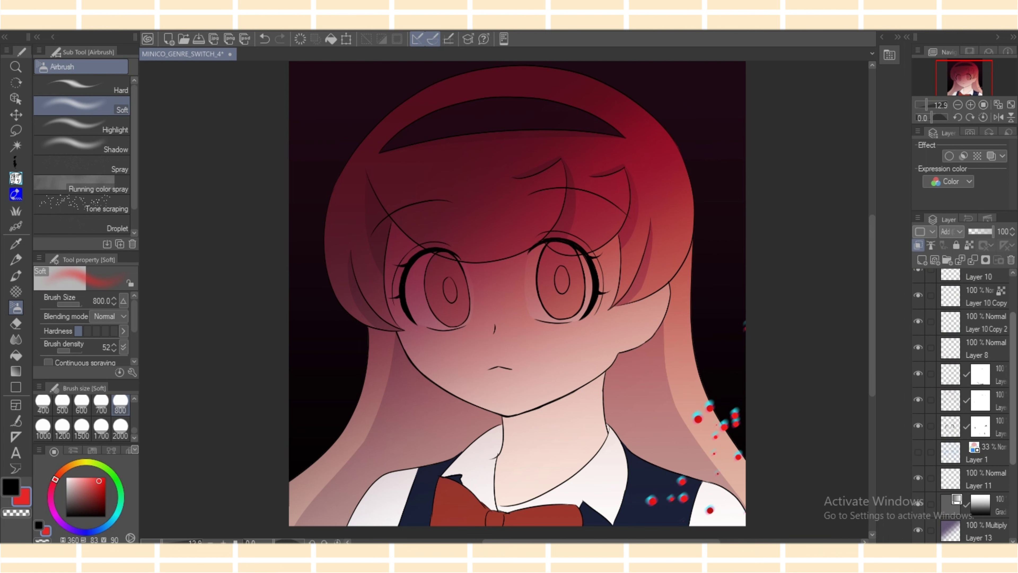
left_click_drag(1013, 388, 1013, 433)
left_click(978, 478)
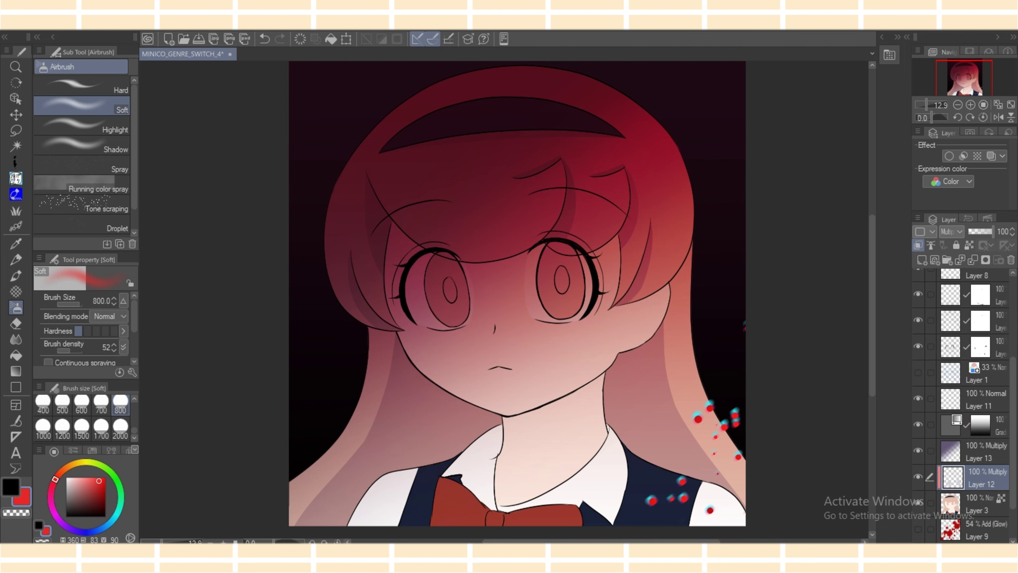
left_click(922, 260)
left_click(952, 231)
left_click(961, 378)
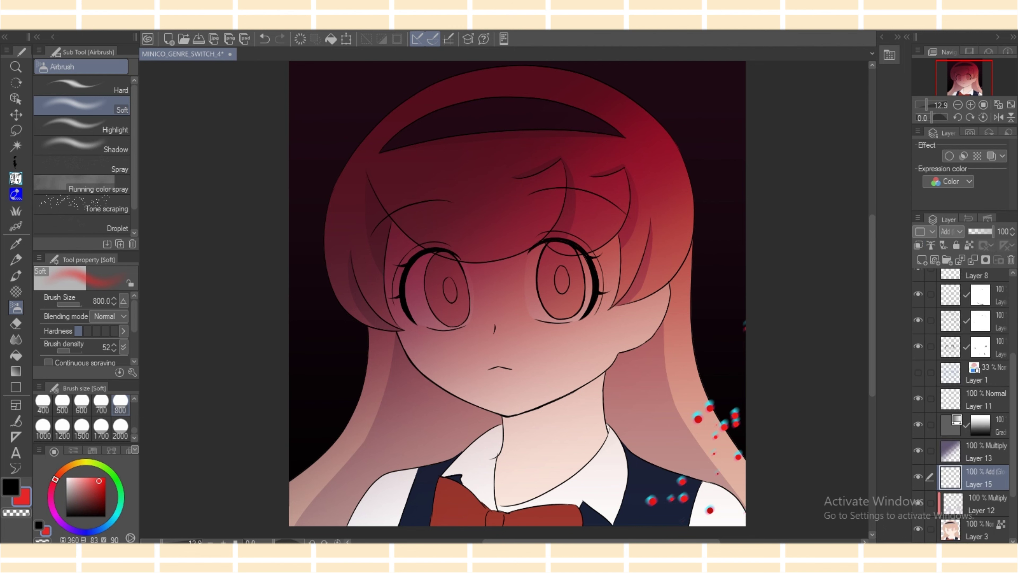
Switch Layer 15 to Normal blending and fill the left iris with red using the lasso fill tool.
left_click(16, 178)
left_click_drag(443, 263, 446, 264)
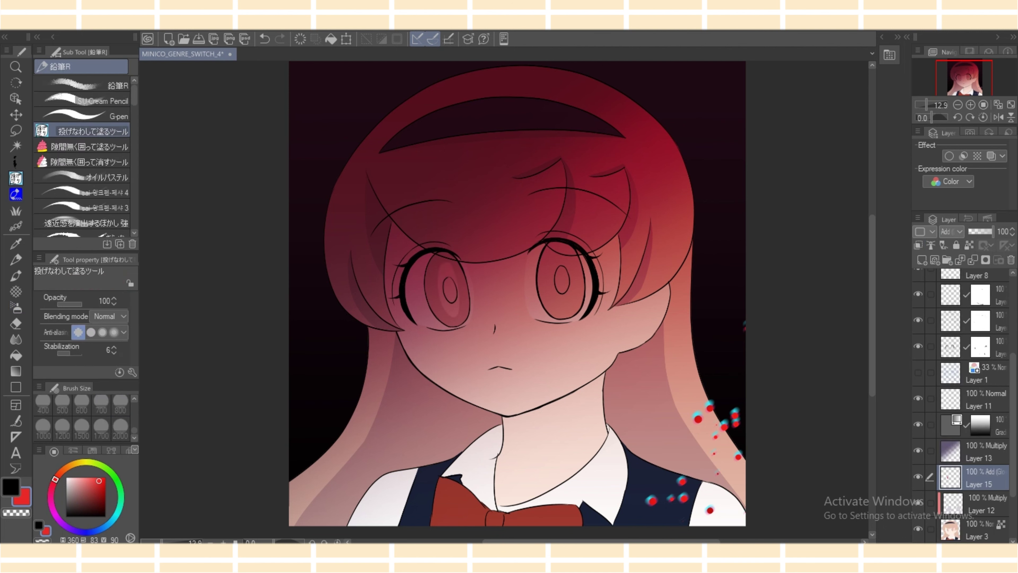
left_click(265, 39)
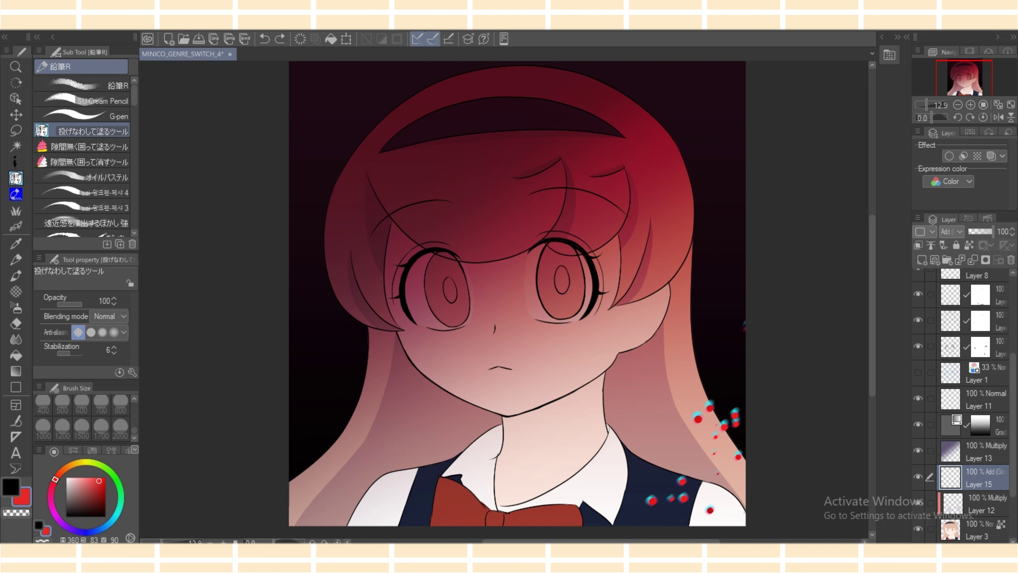
left_click(951, 231)
left_click_drag(985, 289, 985, 257)
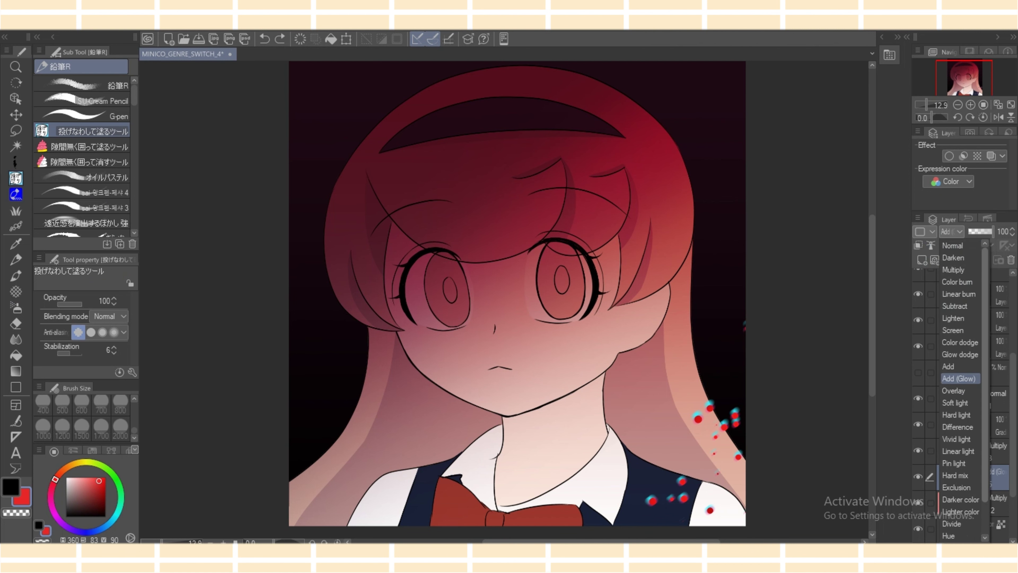
left_click(958, 246)
mouse_move(443, 268)
left_mouse_down()
mouse_move(436, 293)
mouse_move(444, 266)
mouse_move(452, 322)
mouse_move(445, 268)
mouse_move(459, 319)
mouse_move(452, 266)
mouse_move(467, 307)
left_mouse_up()
Move Layer 15 to just above Layer 8 and set its blending mode to Add (Glow).
left_click_drag(1013, 425, 1013, 408)
left_click_drag(974, 508, 974, 281)
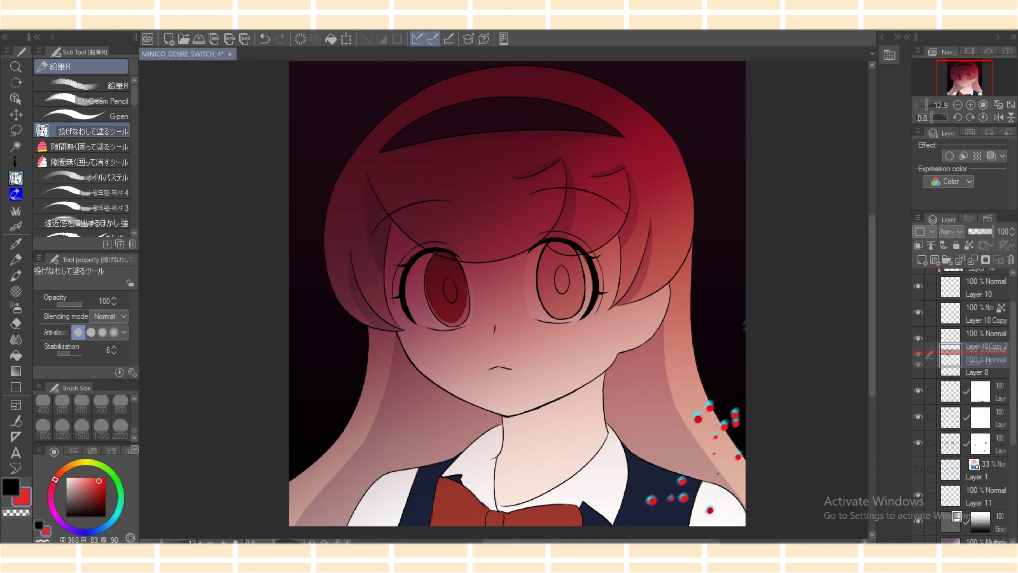
left_click(951, 231)
left_click(958, 378)
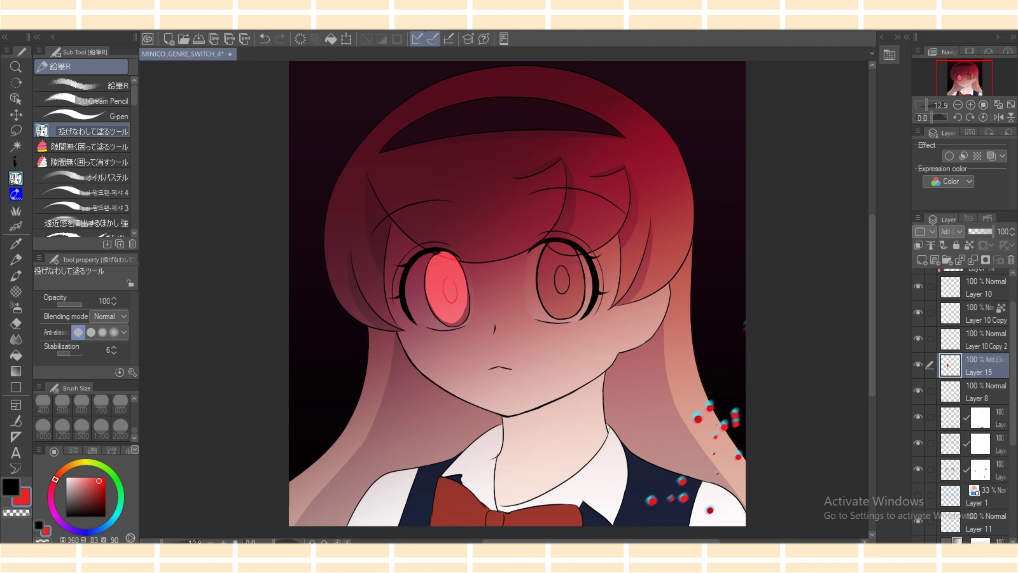
Lock the transparent pixels of Layer 15 and recolour the iris fill with a darker red, saturation 85 and value 79.
left_click_drag(99, 480, 87, 476)
left_click(969, 245)
left_click(331, 39)
mouse_move(87, 476)
left_mouse_down()
mouse_move(98, 493)
mouse_move(100, 485)
left_mouse_up()
left_click(330, 38)
Unlock the transparent pixels, complete the left iris's lower edge and lasso-fill the right iris with the same red.
left_click_drag(470, 301, 470, 294)
left_click(969, 244)
left_click_drag(469, 297, 466, 289)
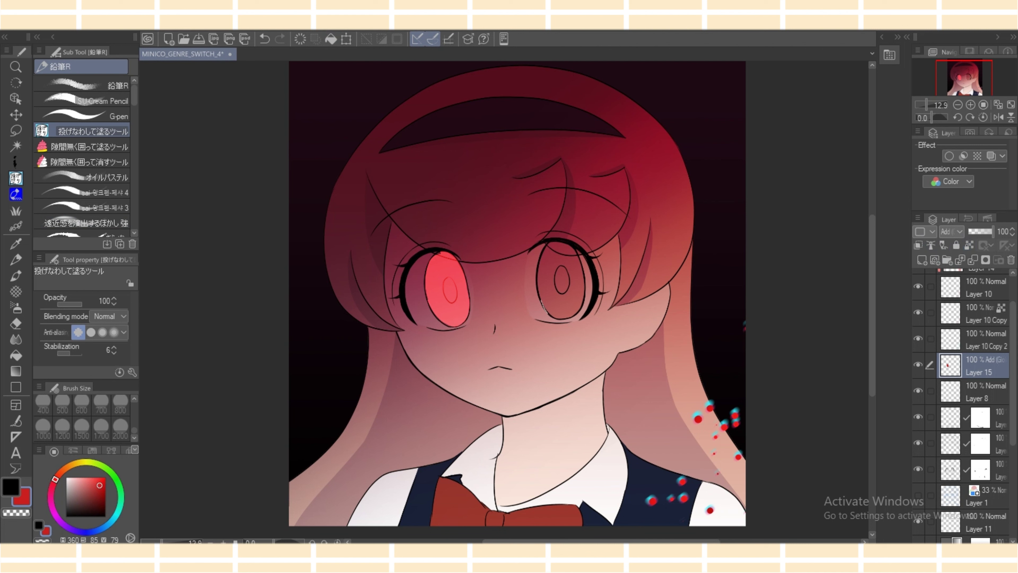
mouse_move(566, 319)
left_mouse_down()
mouse_move(584, 277)
mouse_move(542, 299)
left_mouse_up()
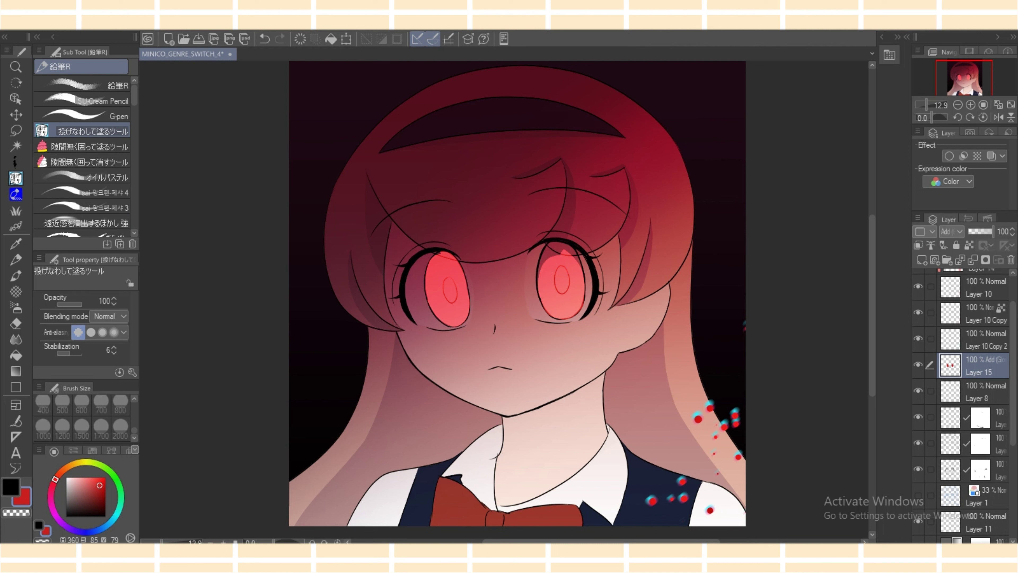
Fade out the upper part of both iris glows using the Soft airbrush with transparent colour at size 700.
left_click(15, 307)
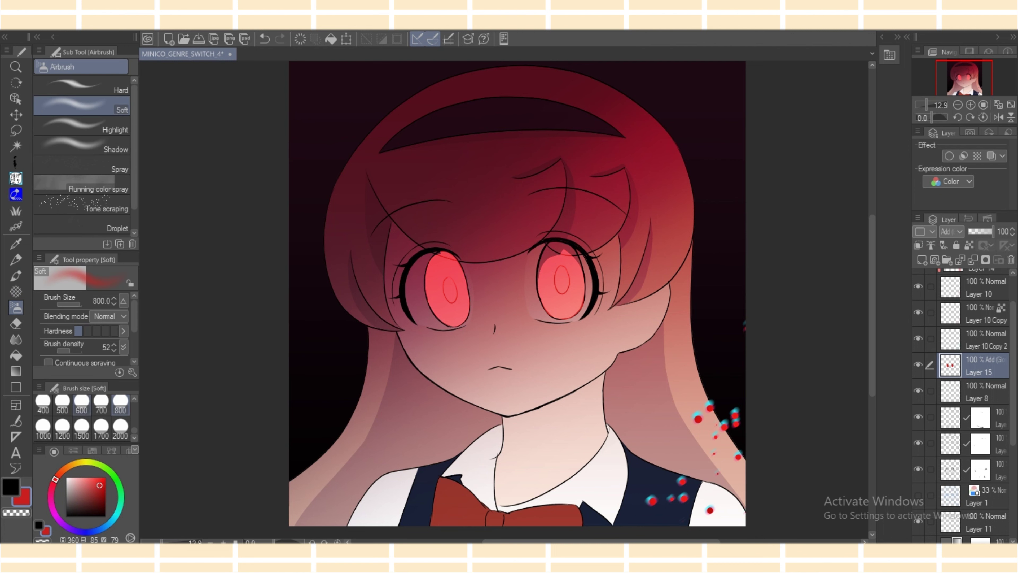
left_click(16, 513)
left_click(101, 405)
mouse_move(504, 299)
left_mouse_down()
mouse_move(445, 265)
mouse_move(418, 228)
mouse_move(465, 257)
mouse_move(554, 224)
mouse_move(577, 287)
left_mouse_up()
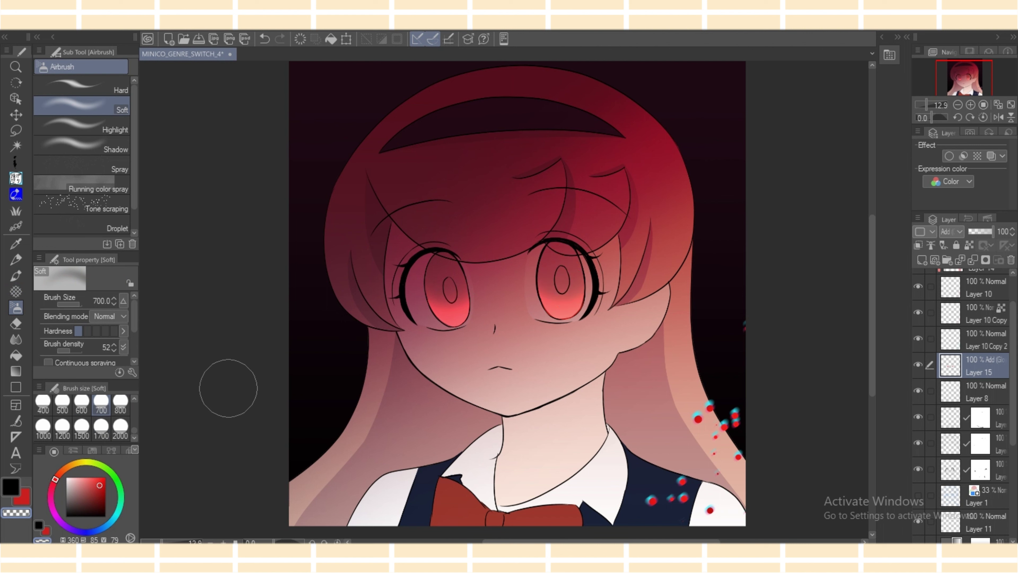
Brush red glow back around both pupils with the Soft airbrush at size 400.
left_click(120, 402)
left_click(43, 401)
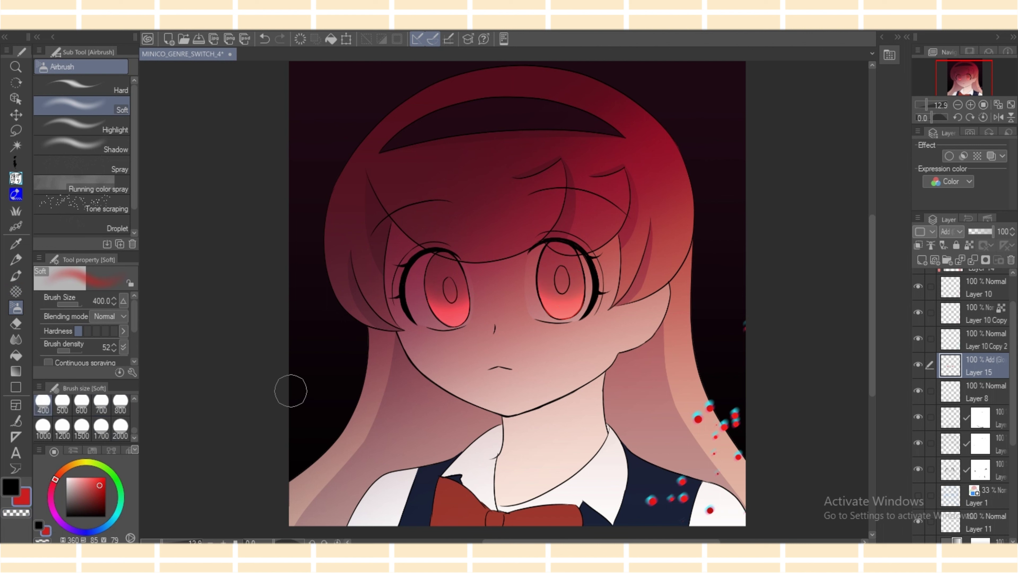
left_click_drag(560, 292, 564, 291)
left_click_drag(440, 297, 465, 299)
left_click(16, 513)
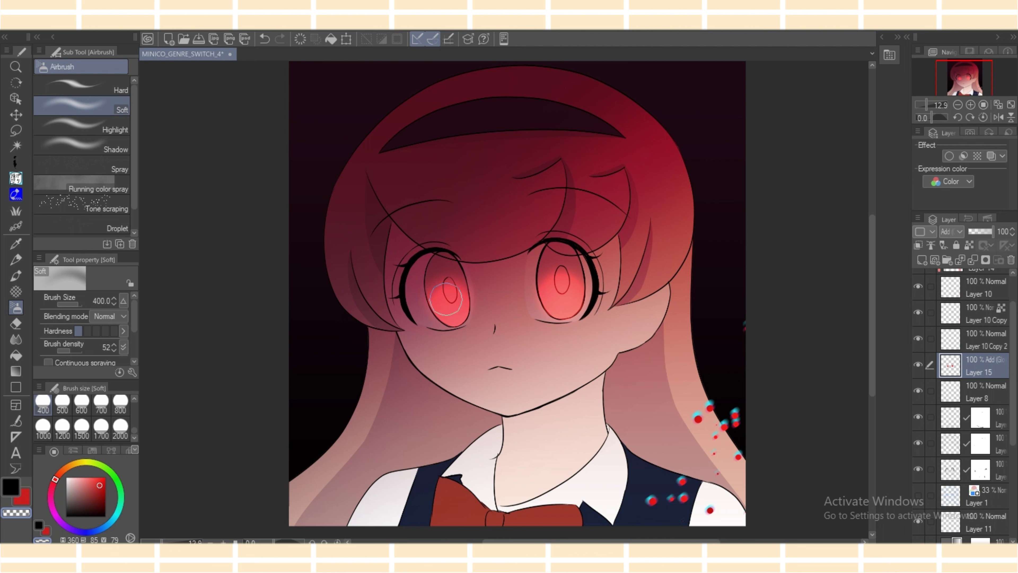
left_click(121, 426)
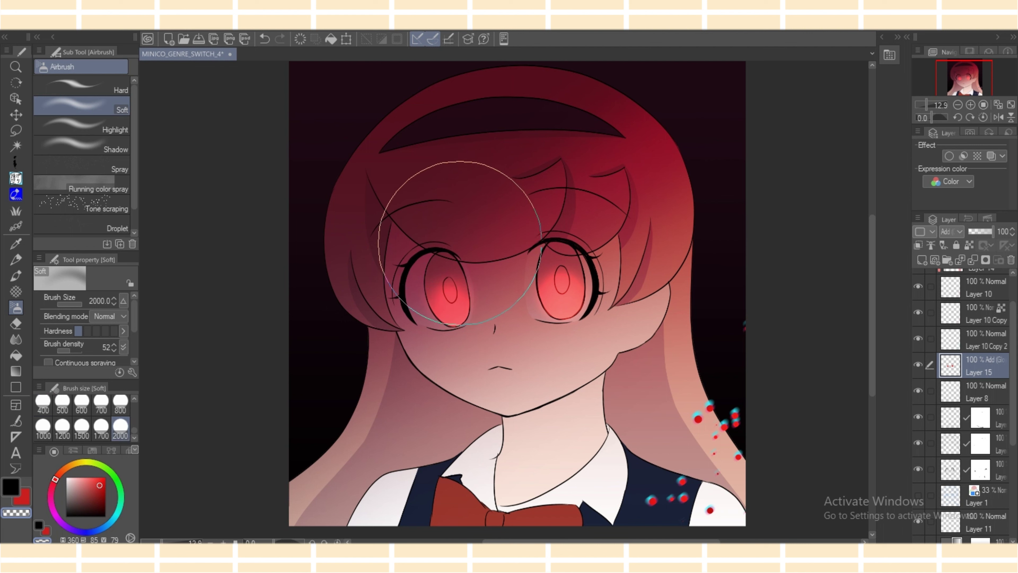
left_click(120, 401)
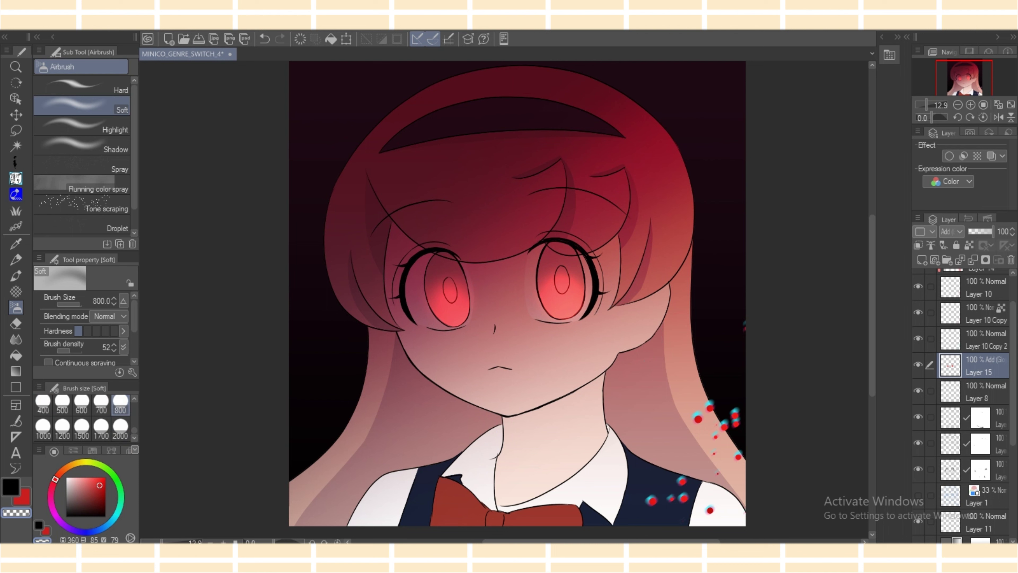
Add a Multiply layer above Layer 15 and try a muted-red Soft airbrush stroke at size 120 over the left pupil.
scroll(80, 417, "up", 3)
left_click(921, 260)
left_click(951, 231)
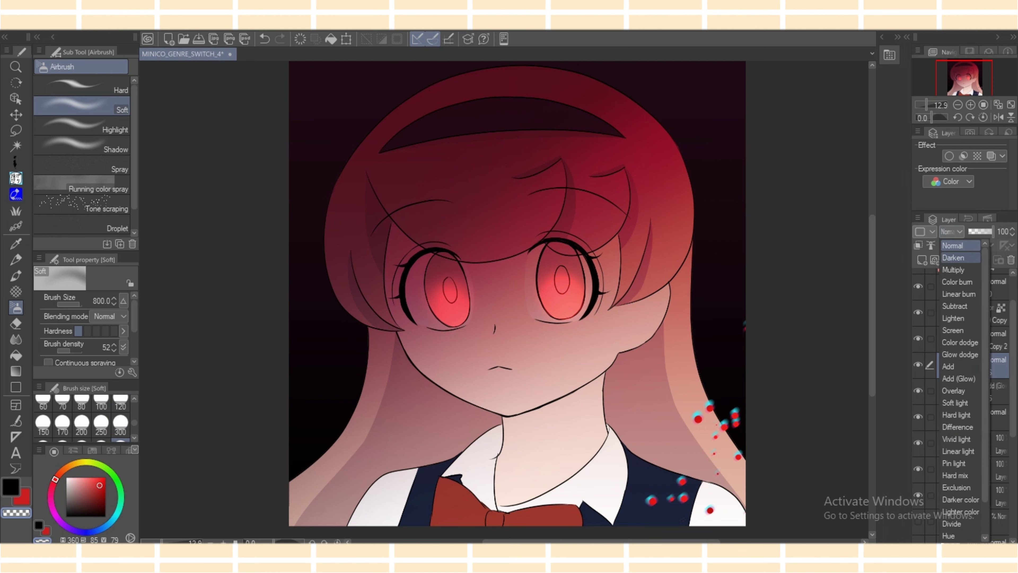
left_click(954, 269)
left_click_drag(83, 490, 80, 495)
left_click(120, 401)
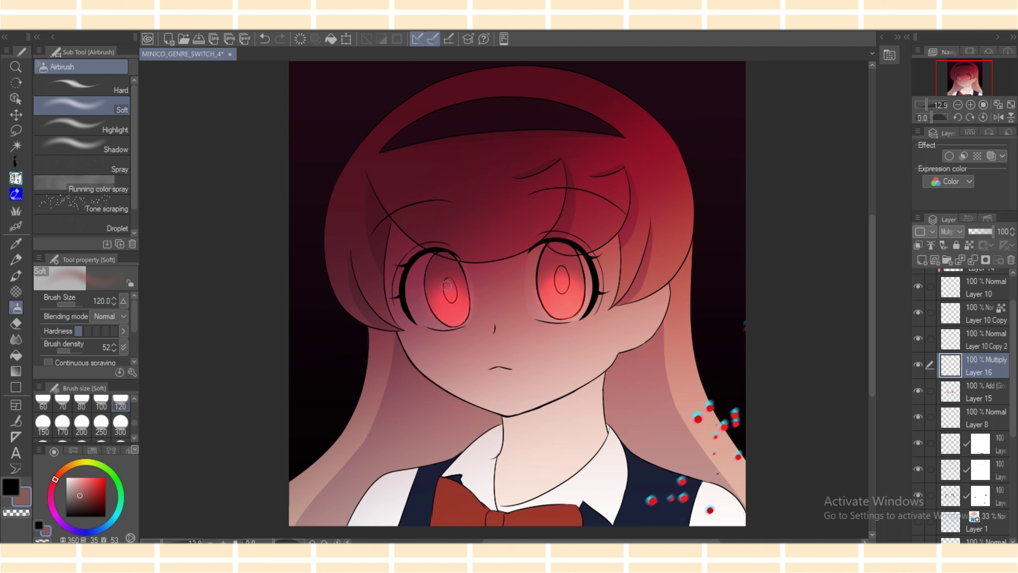
mouse_move(446, 285)
left_mouse_down()
mouse_move(451, 293)
mouse_move(450, 281)
left_mouse_up()
key("ctrl+z")
Hide Layer 16 and clear the iris glow from Layer 15.
left_click(918, 364)
left_click(978, 391)
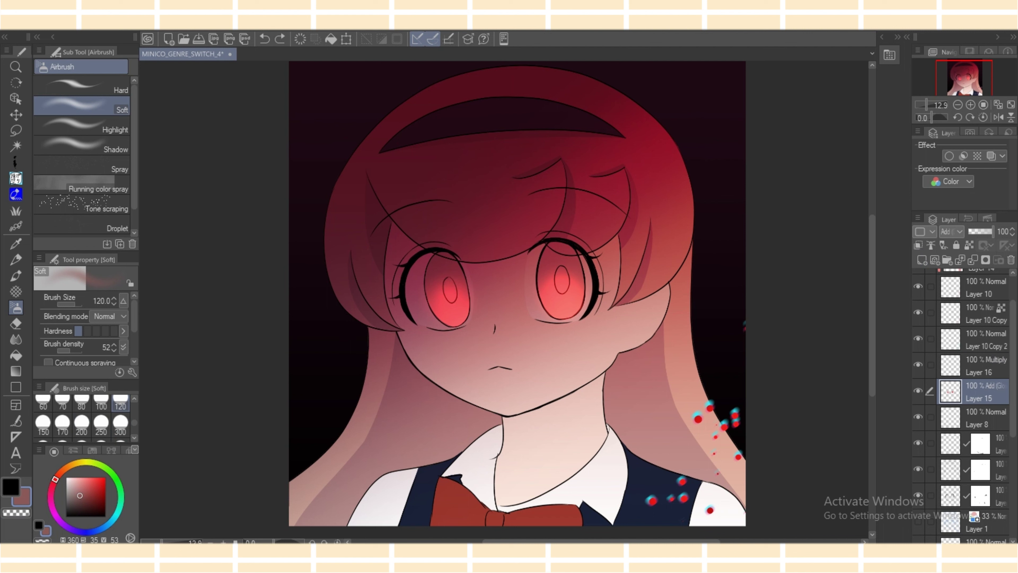
left_click(918, 390)
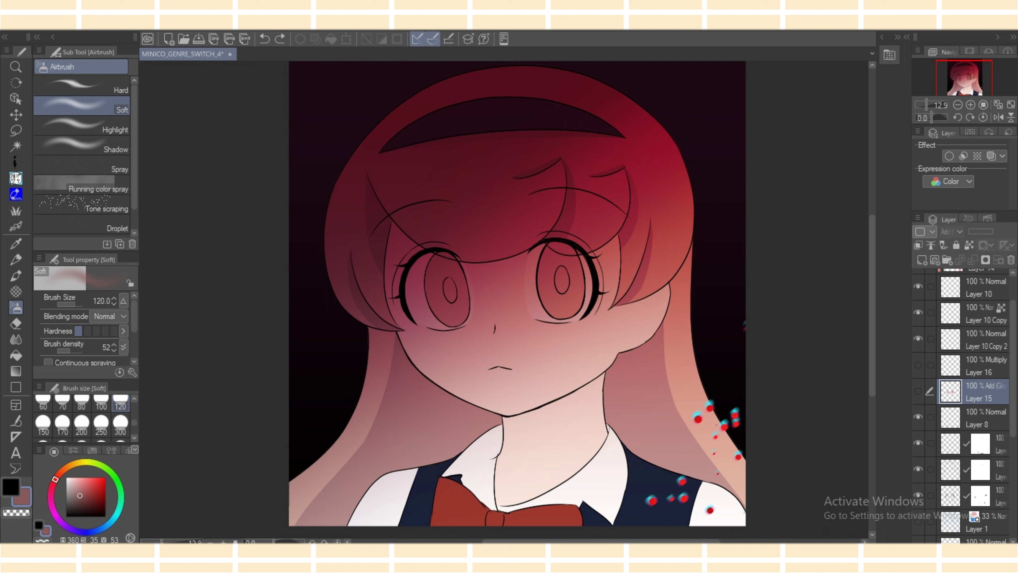
left_click(978, 365)
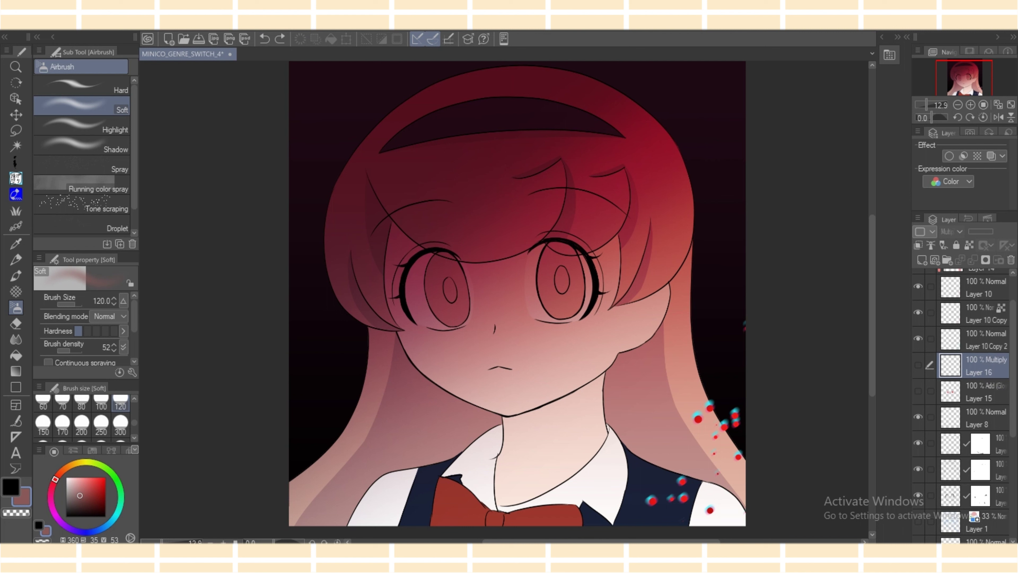
left_click(978, 391)
left_click(917, 390)
left_click(300, 38)
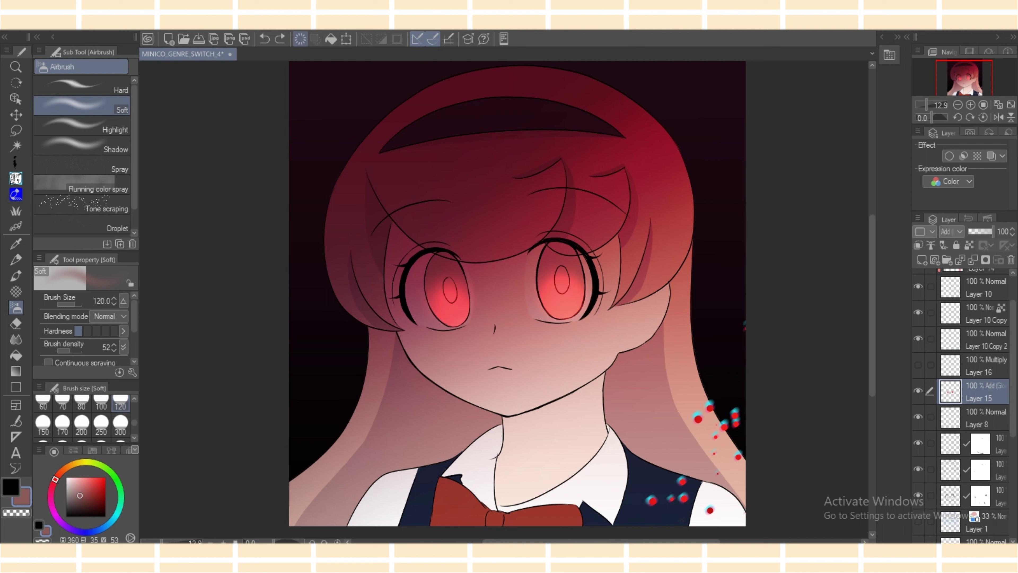
Pick a bright red, saturation 82 and value 98, and try the メリ綺羅 D particle brush at size 300 on both irises.
left_click(98, 477)
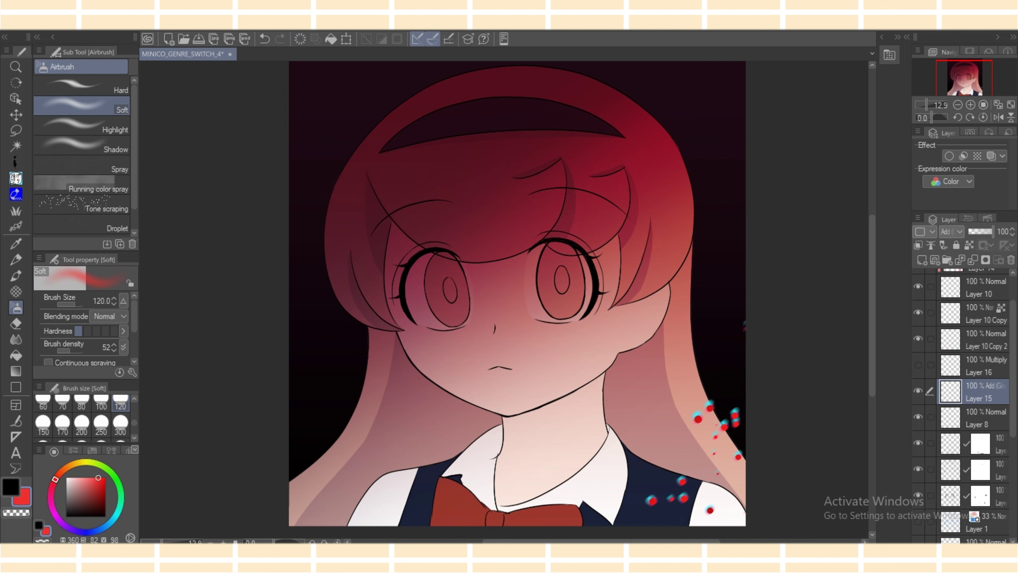
left_click(433, 319)
left_click(299, 39)
left_click(15, 226)
left_click(61, 67)
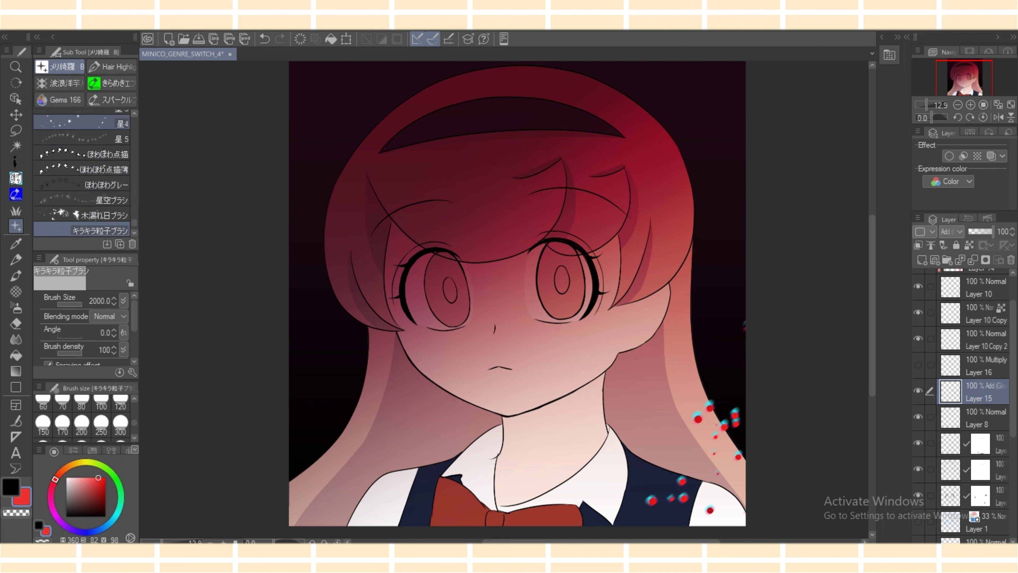
left_click(80, 123)
scroll(80, 180, "up", 6)
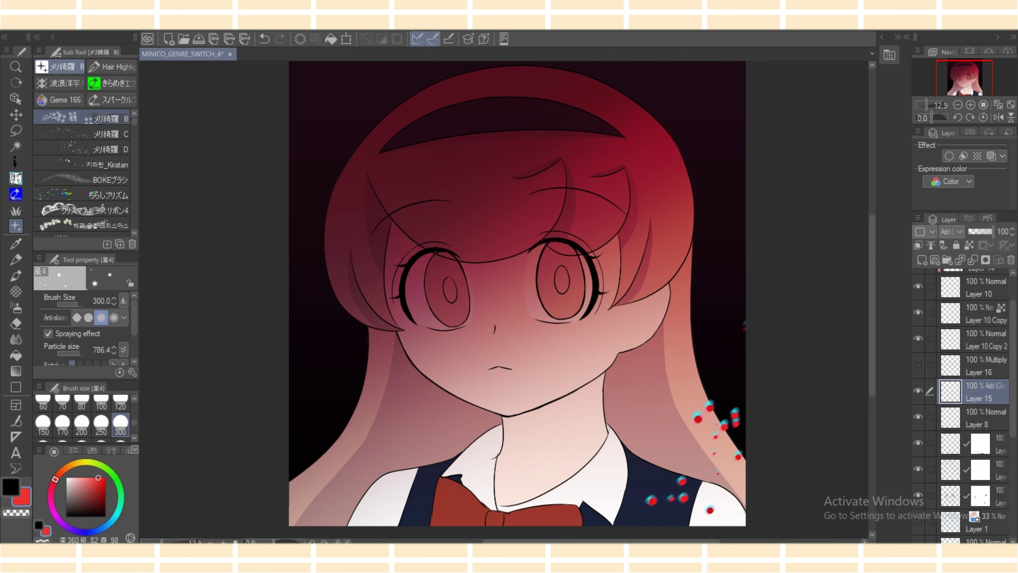
left_click(80, 118)
left_click(80, 134)
left_click(80, 148)
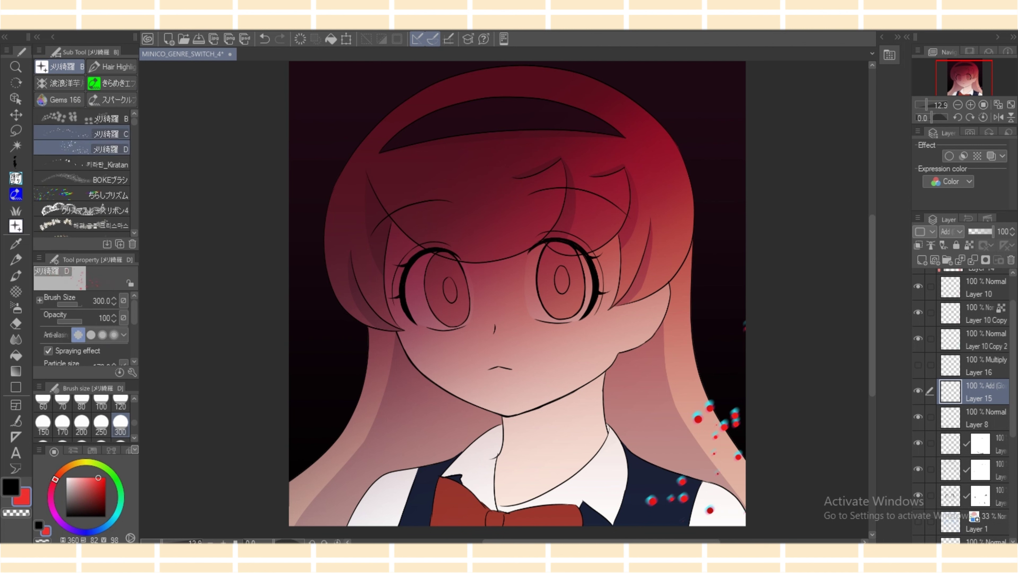
left_click_drag(427, 315, 449, 315)
left_click(542, 301)
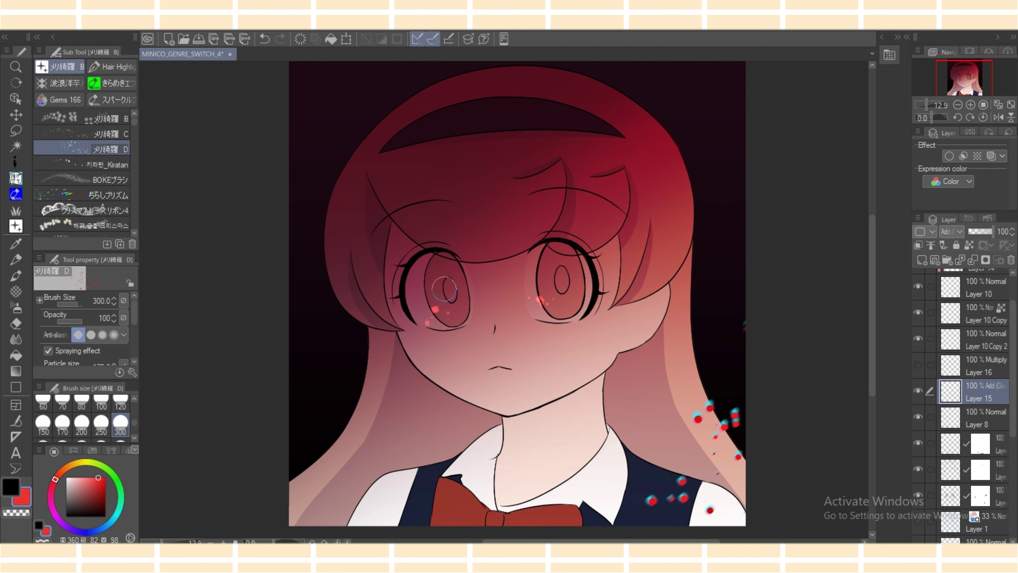
left_click(300, 39)
Try several red particle stamps on both irises with the brush reduced to size 250, clearing the layer between attempts.
left_click(427, 300)
left_click(300, 39)
left_click(101, 423)
left_click(427, 299)
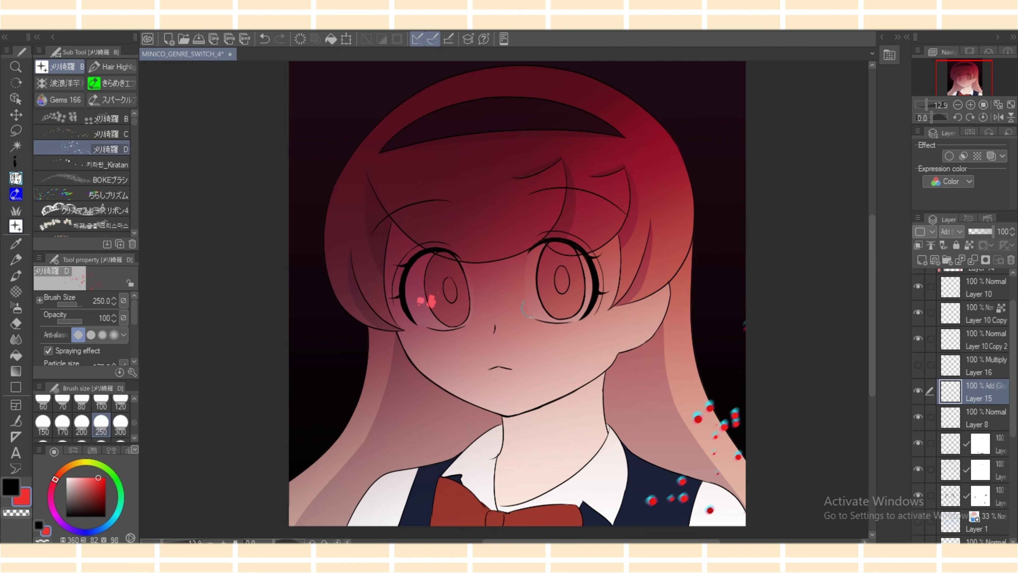
left_click(547, 304)
left_click(300, 39)
left_click(429, 317)
left_click(548, 306)
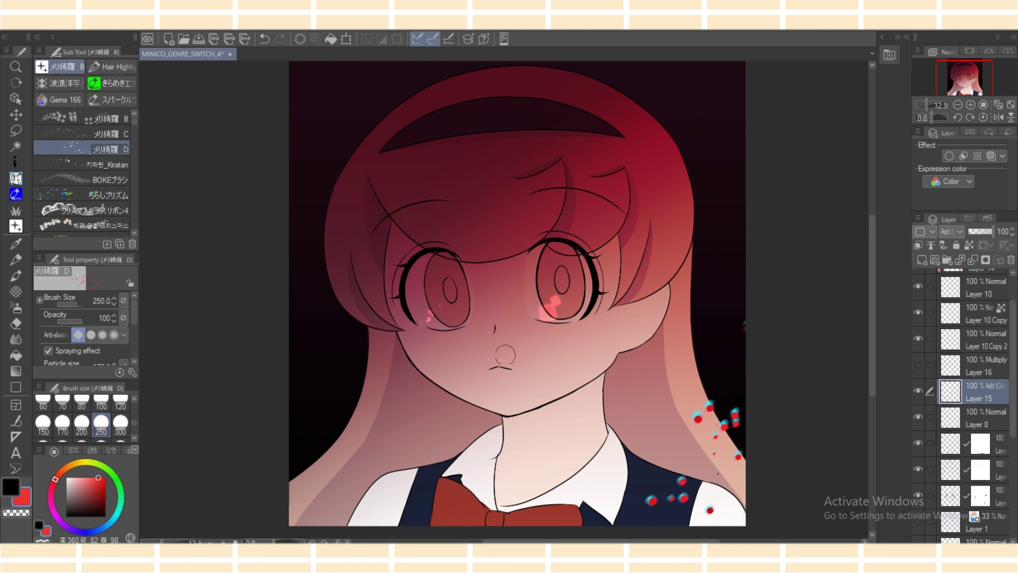
left_click(300, 39)
Stamp red glowing particles at size 250 on the lower left iris and the inner edge of the right iris.
left_click(437, 315)
left_click(551, 311)
key("ctrl+z")
left_click(545, 305)
key("ctrl+z")
left_click(544, 312)
key("ctrl+z")
left_click_drag(548, 301, 535, 311)
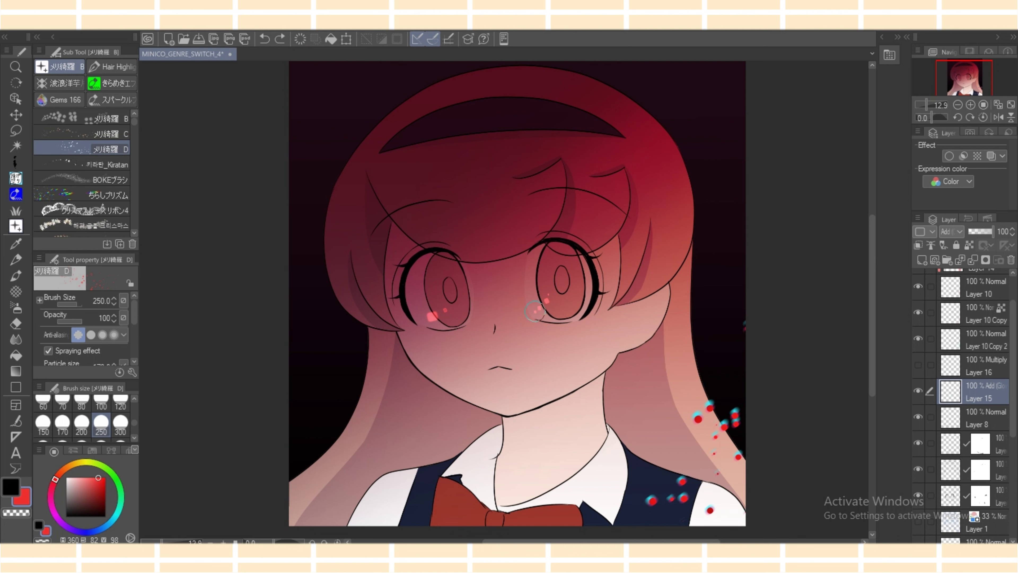
Remove the red particles from the right iris and try a few more stamps along its inner edge, undoing each.
key("ctrl+z")
left_click(544, 307)
key("ctrl+z")
left_click(542, 315)
key("ctrl+z")
left_click(547, 311)
key("ctrl+z")
Duplicate the eye particle layer and move the copied particles onto the lower inner edge of the right iris.
key("ctrl+c")
key("ctrl+v")
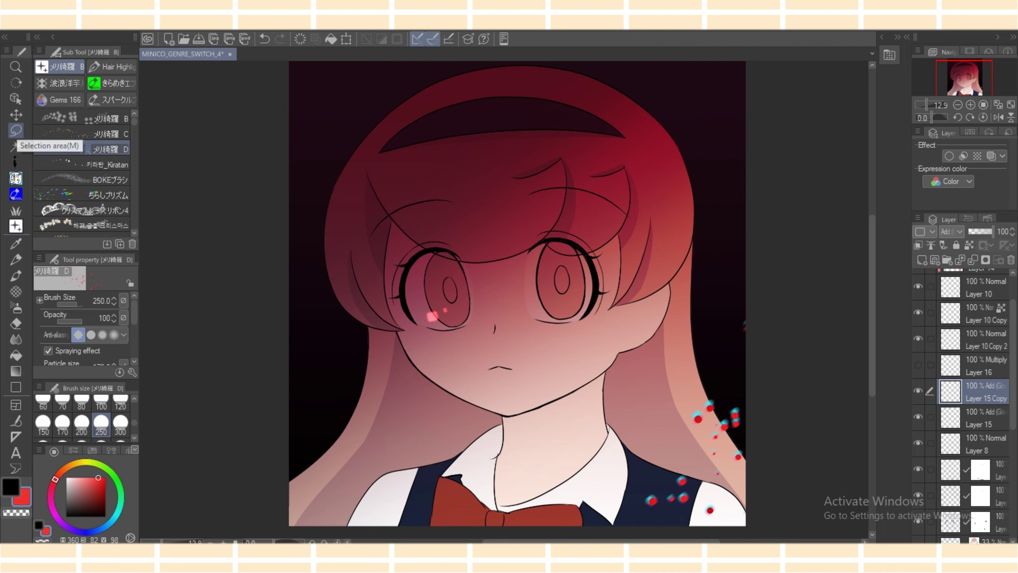
left_click(16, 115)
left_click_drag(433, 316, 539, 311)
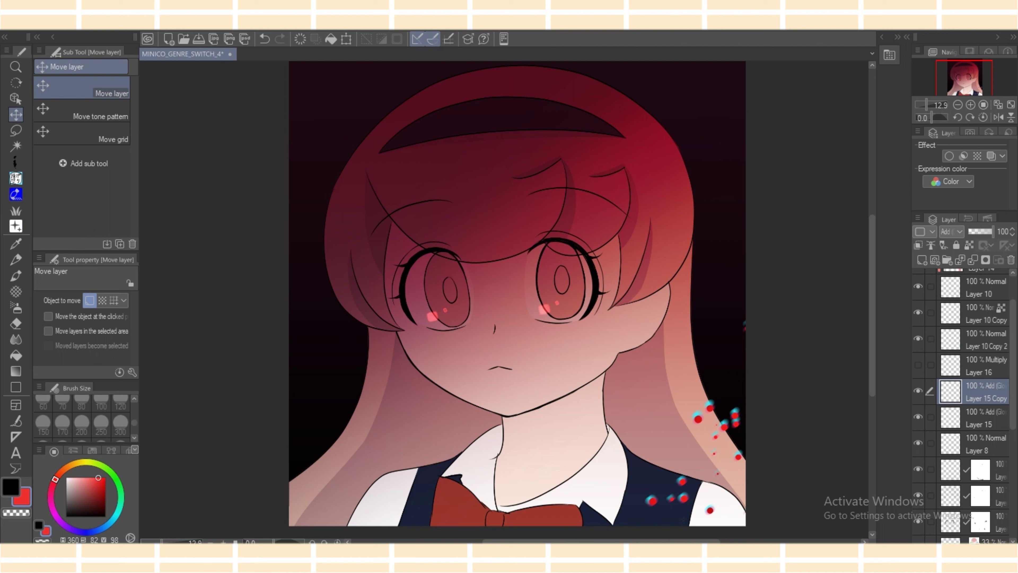
Try merging the visible layers while combining the two eye particle layers, and undo the merge.
left_click(929, 417)
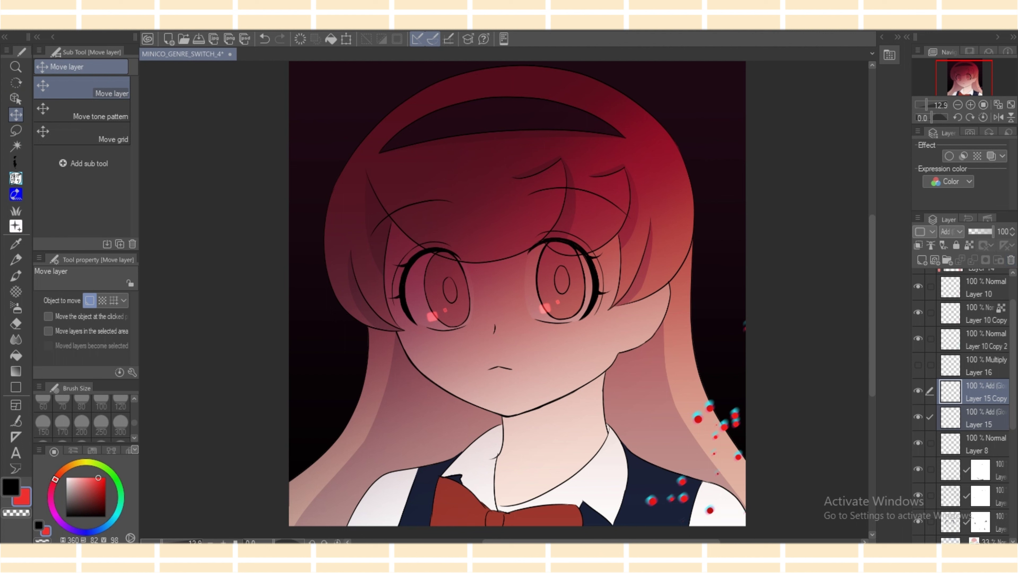
left_click(929, 417)
left_click(980, 418)
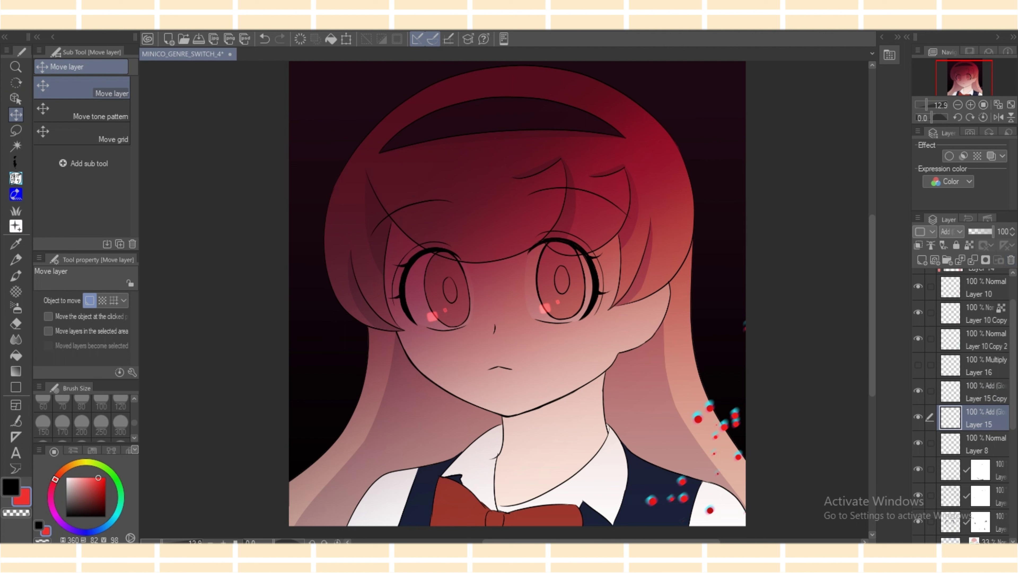
left_click(980, 391)
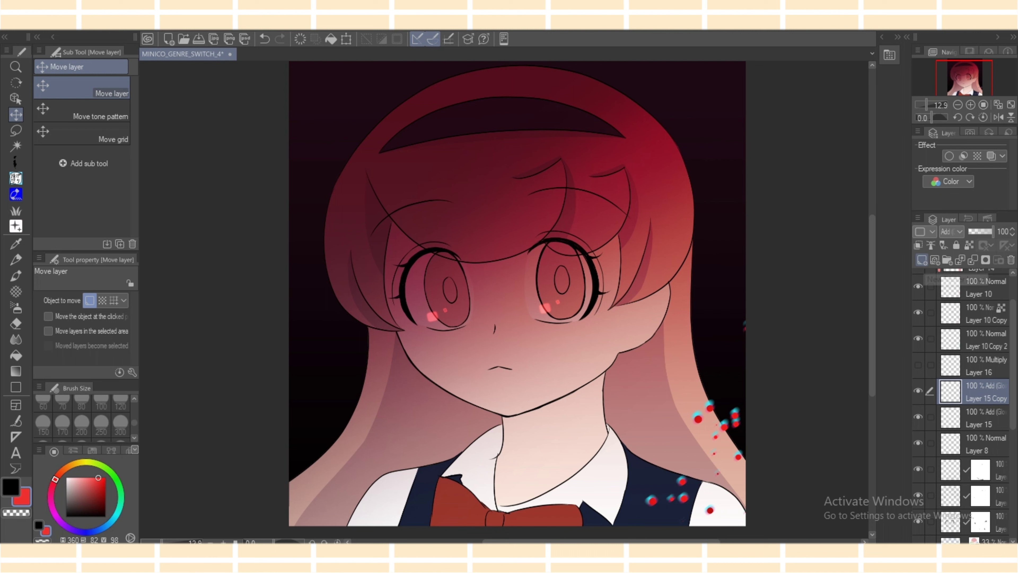
left_click(929, 416)
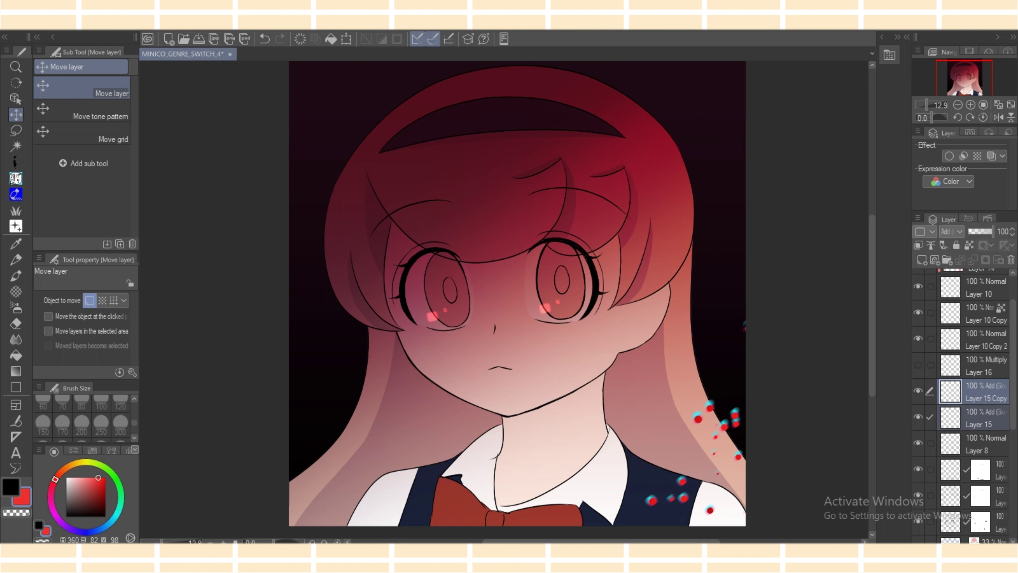
right_click(979, 437)
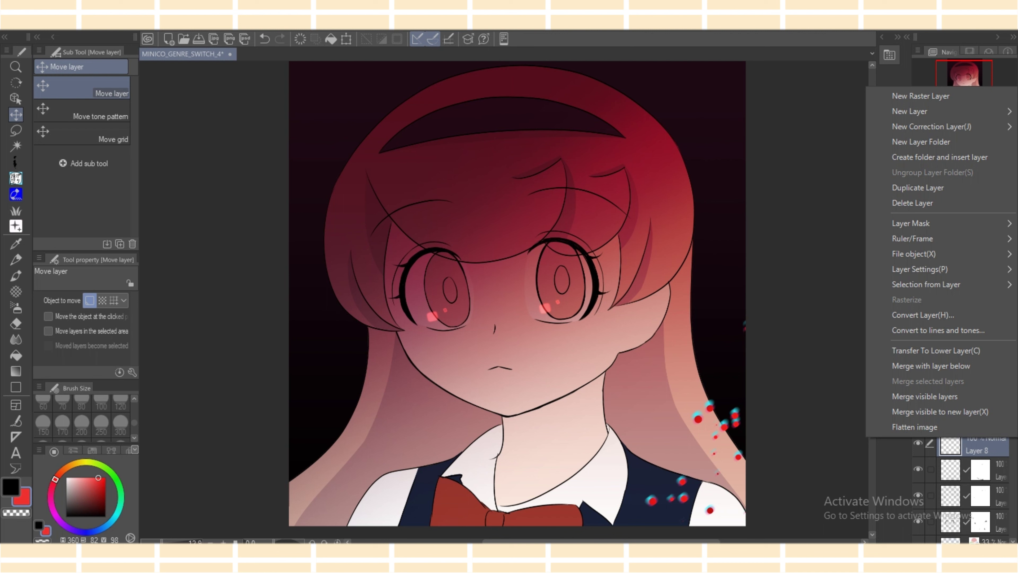
left_click(924, 396)
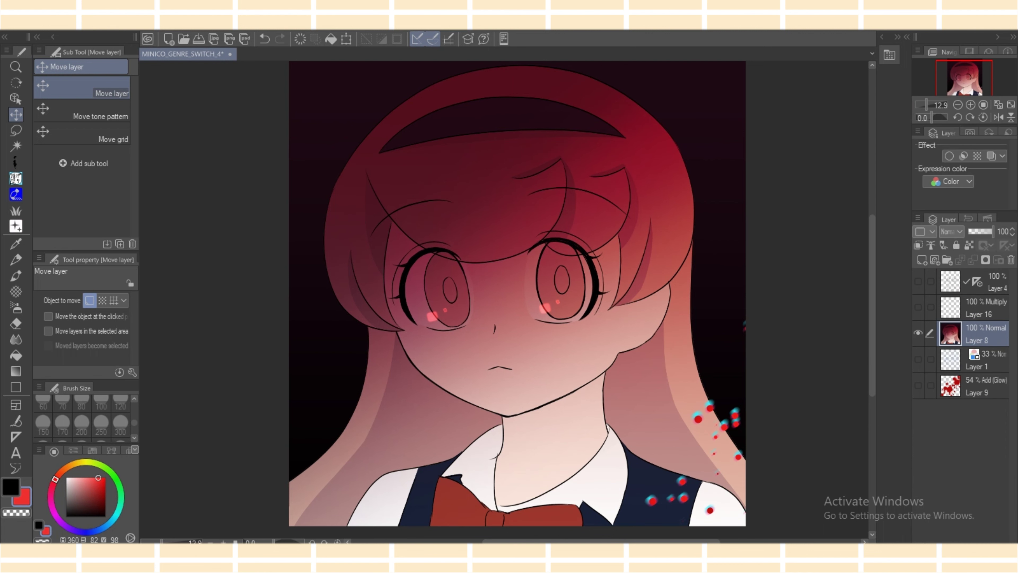
key("ctrl+z")
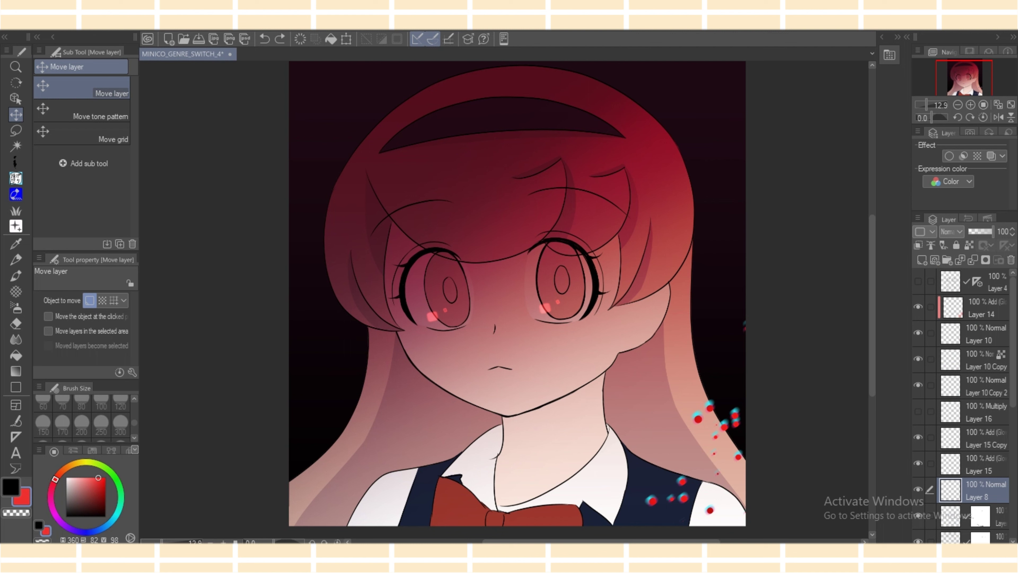
Merge only Layer 15 and Layer 15 Copy into a single eye particle layer.
left_click(973, 438)
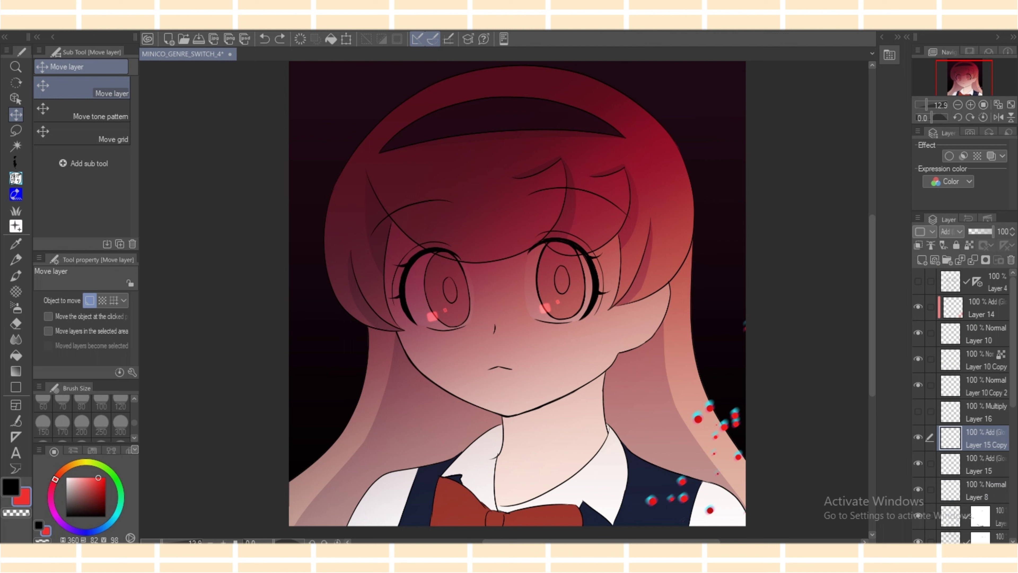
left_click(973, 464, "shift")
right_click(974, 464)
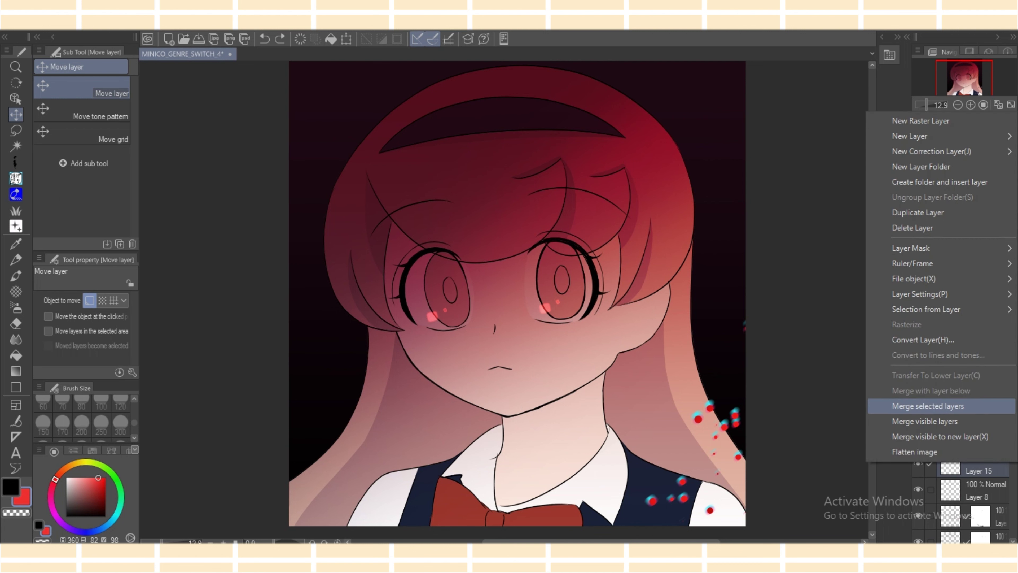
left_click(941, 406)
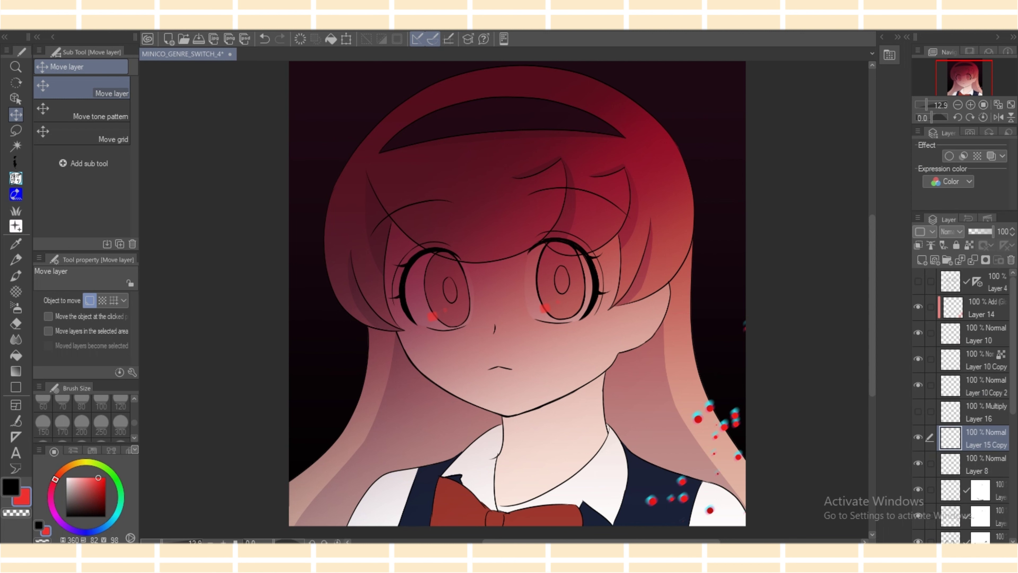
Add a clipped layer above the merged eye particles and set its blending mode to Add (Glow).
left_click(951, 231)
left_click(952, 231)
left_click(950, 232)
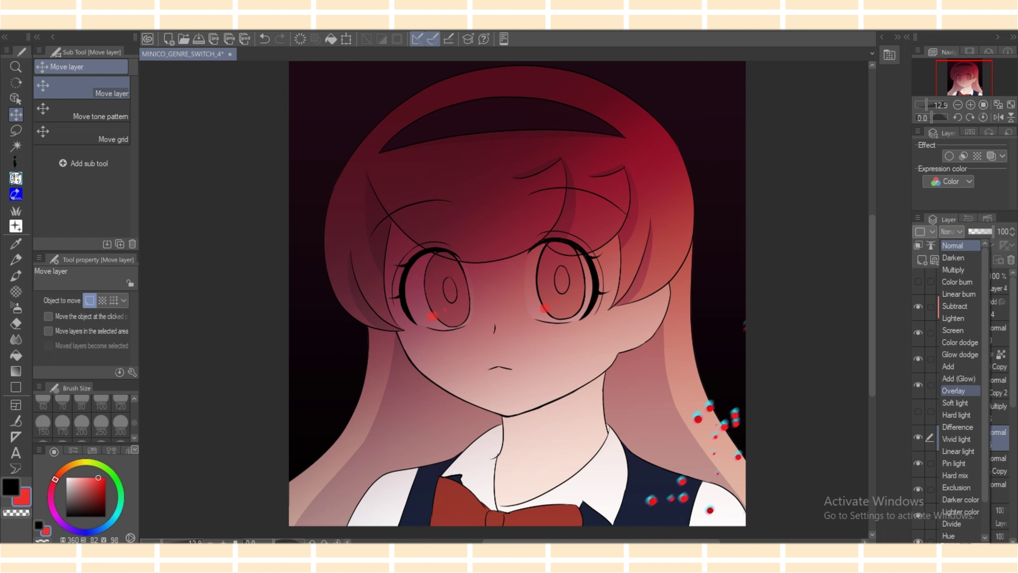
left_click(959, 378)
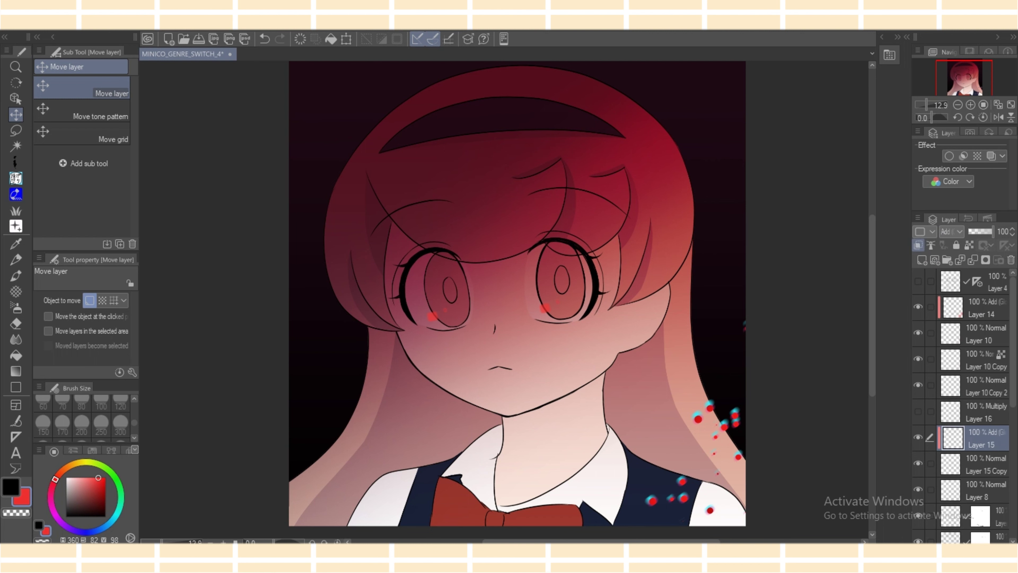
Try colouring the clipped glow layer with a red fill and the Soft airbrush in pale pink, switching to bright red at size 300.
left_click(331, 39)
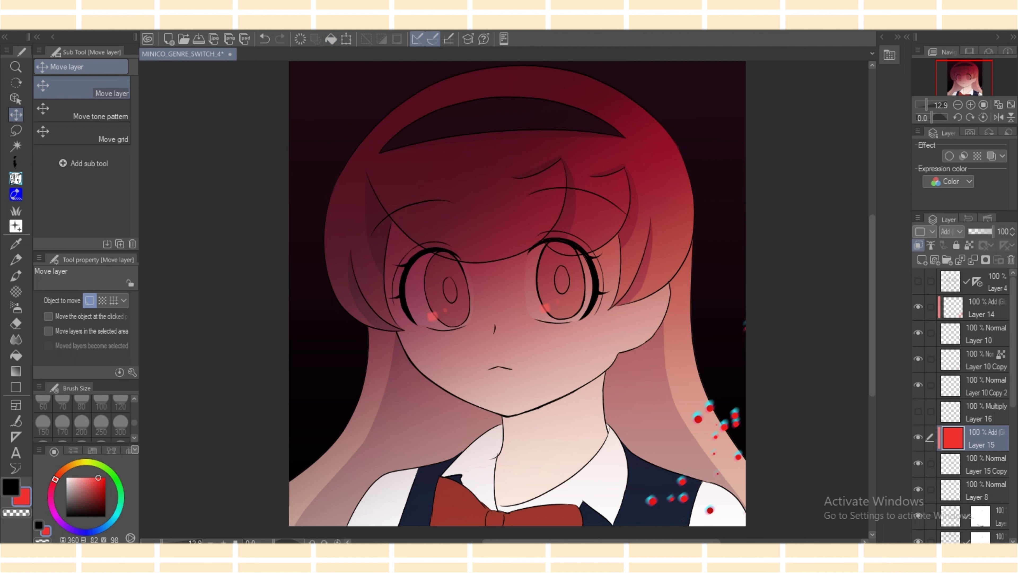
left_click(300, 39)
left_click(78, 476)
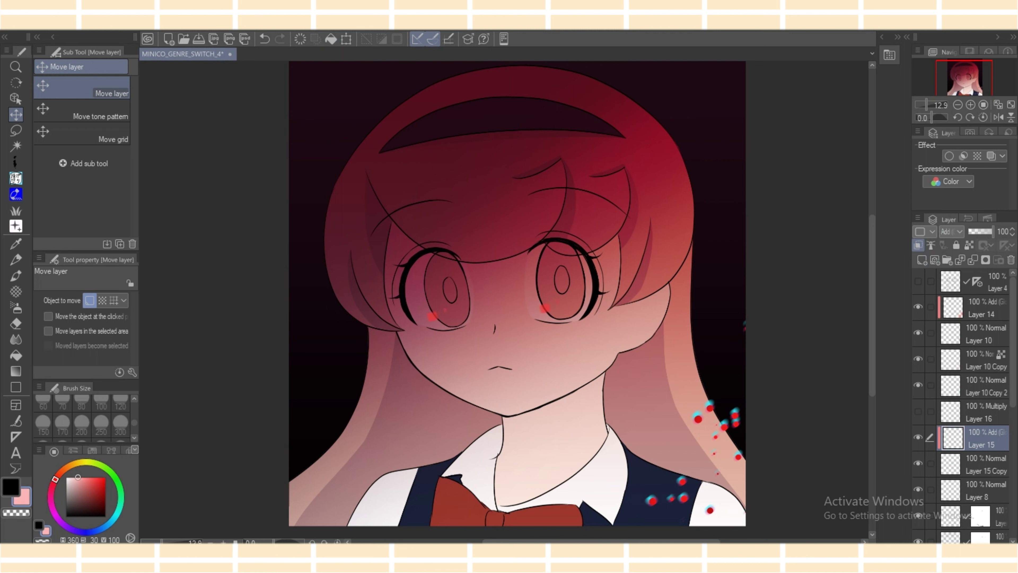
left_click(15, 308)
left_click(433, 316)
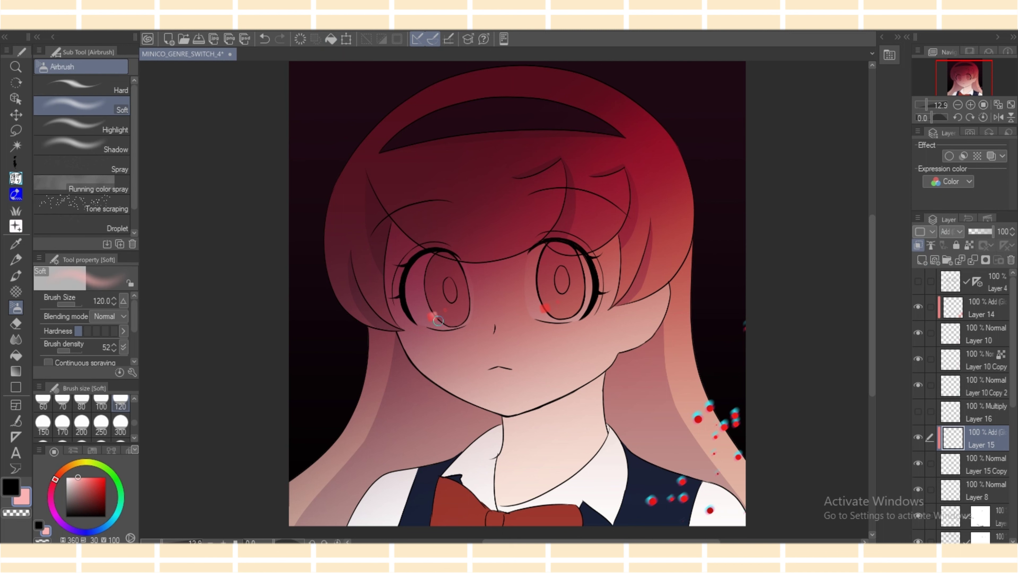
left_click(104, 477)
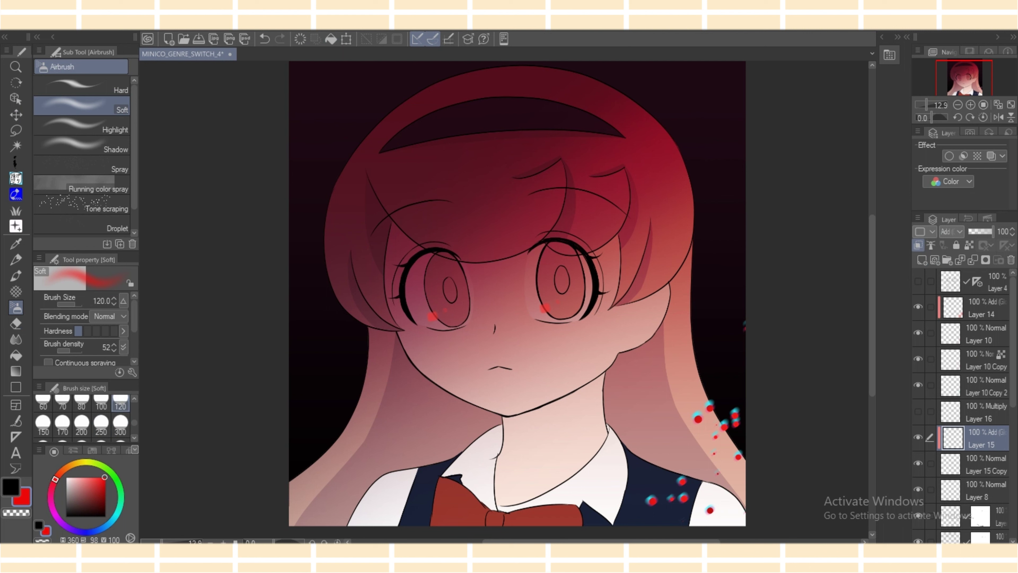
left_click(121, 422)
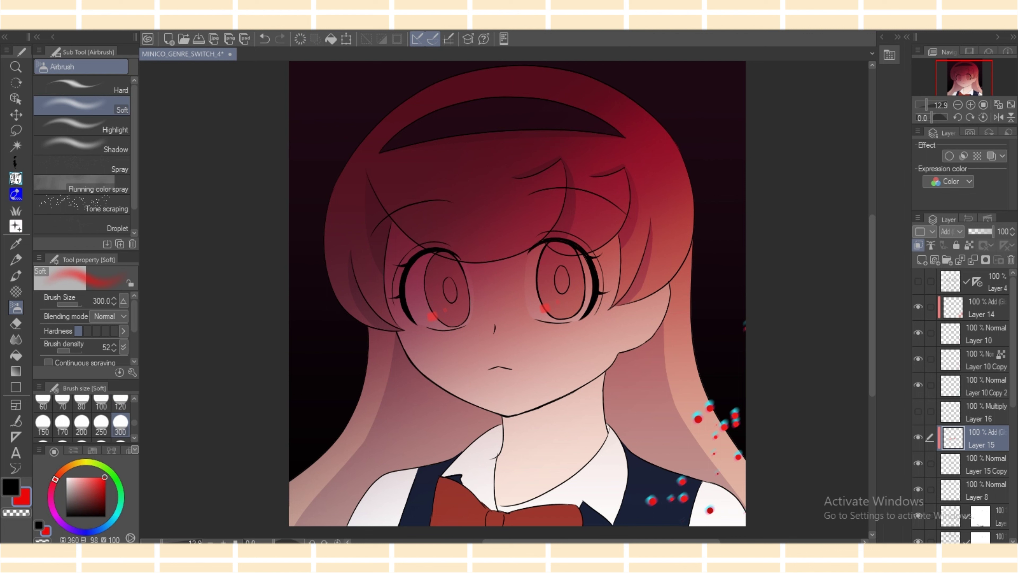
Duplicate the merged eye particle layer and nudge the lower copy slightly to the left with a transform.
left_click(986, 464)
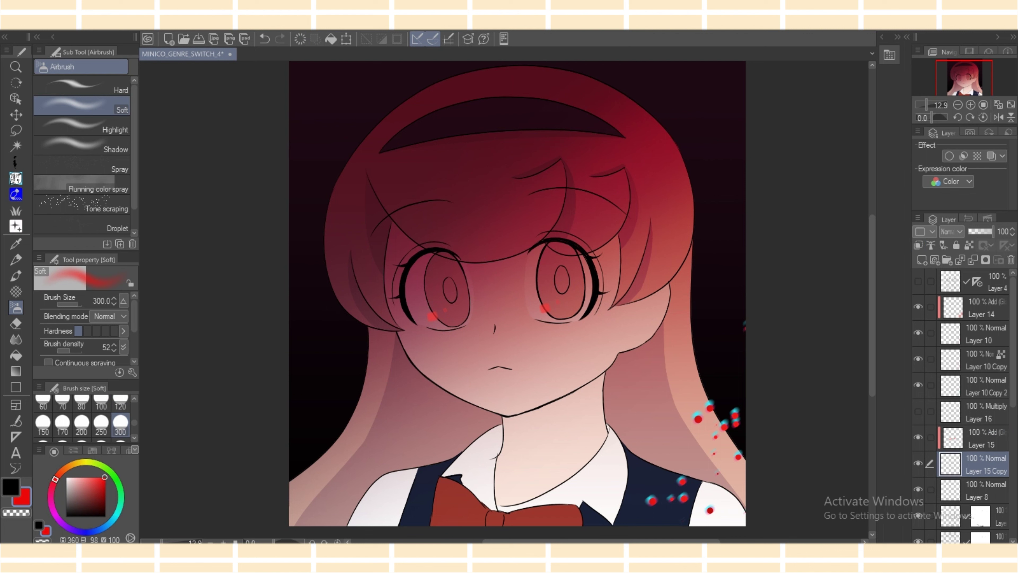
key("ctrl+v")
left_click(986, 489)
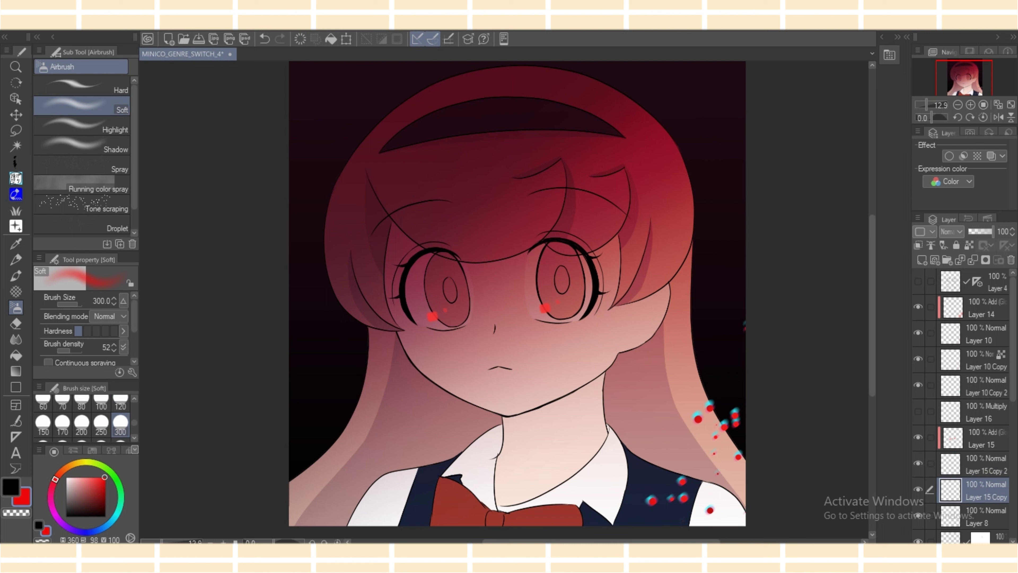
key("ctrl+t")
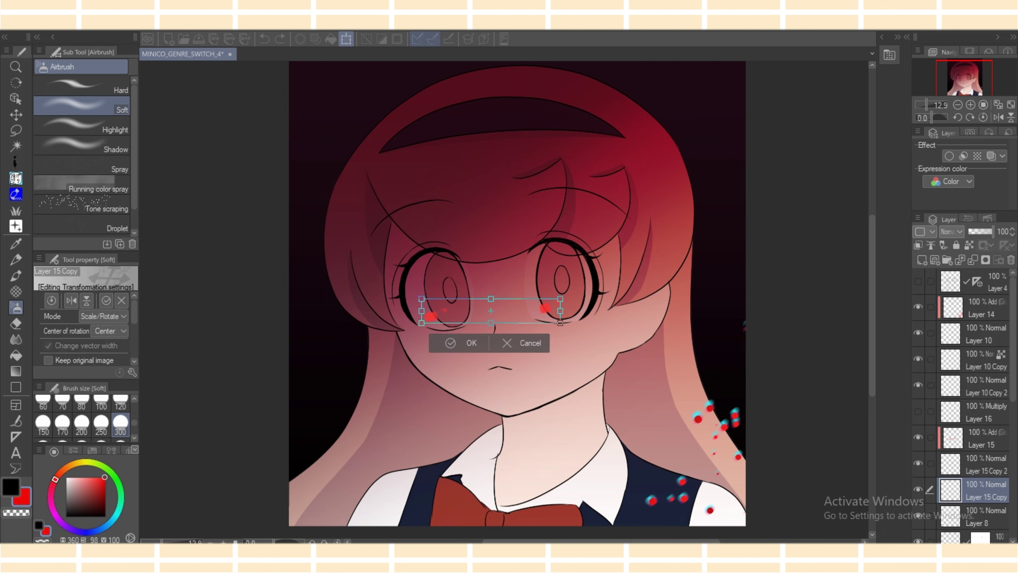
left_click(466, 342)
Lock the transparent pixels of Layer 15 Copy and fill its particles with white.
left_click(969, 245)
left_click(66, 477)
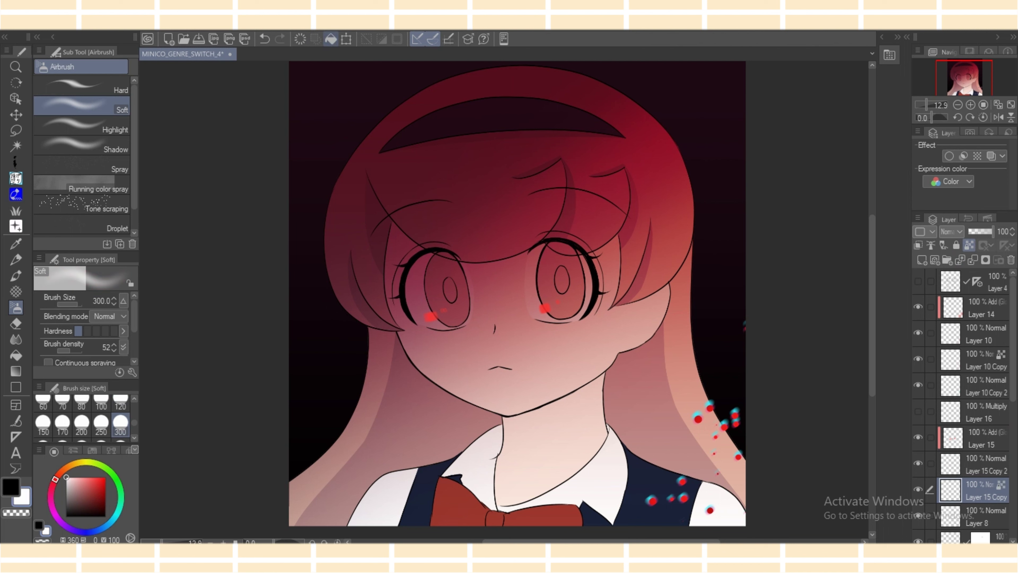
left_click(331, 39)
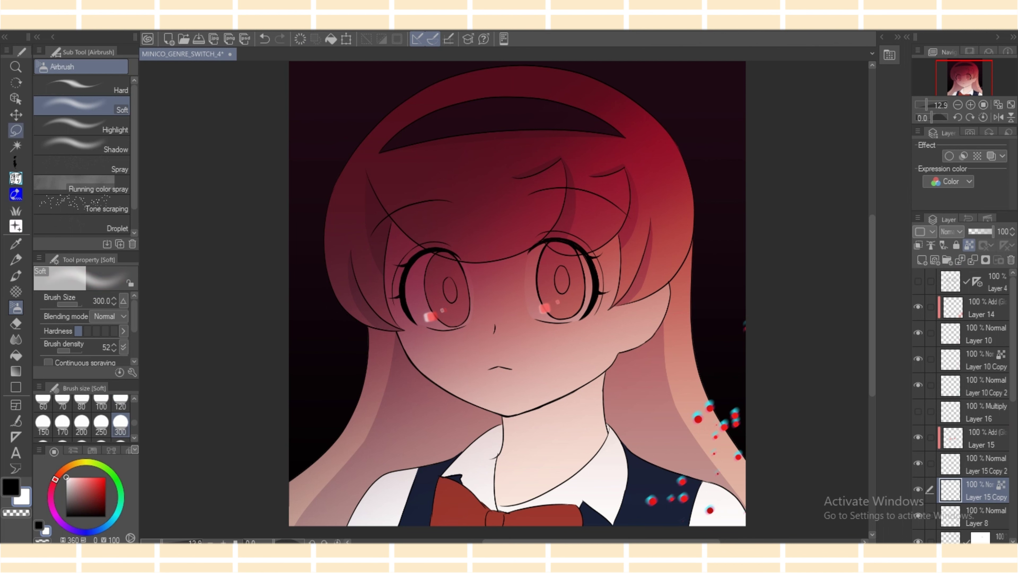
Lasso the white particles on the right iris, shift them slightly left with a transform, and deselect.
left_click(15, 131)
mouse_move(546, 269)
left_mouse_down()
mouse_move(571, 276)
mouse_move(546, 306)
left_mouse_up()
key("ctrl+t")
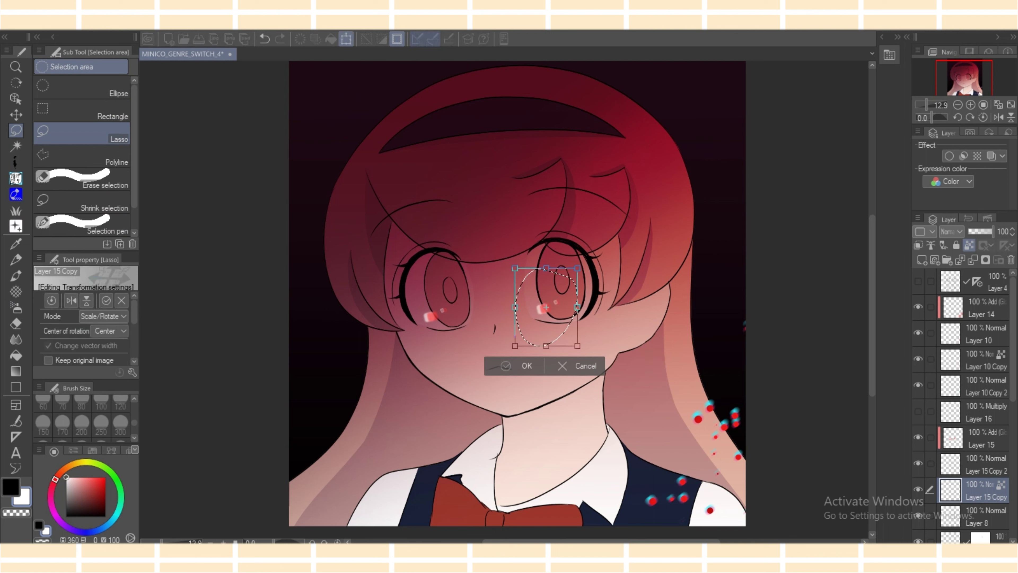
key("Return")
key("ctrl+d")
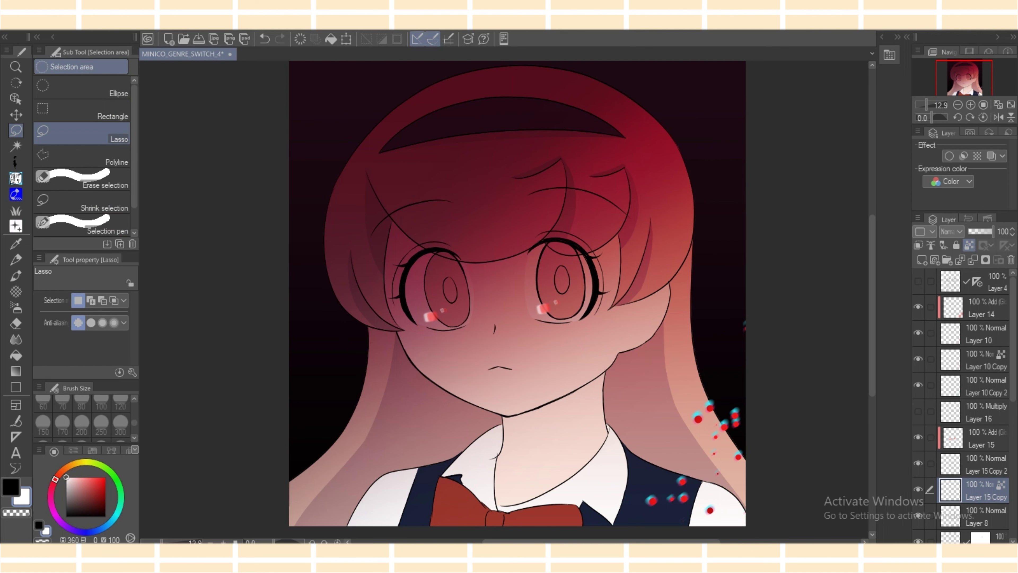
Duplicate the white particle layer and apply a Gaussian blur of strength 6.00 to the copy.
key("ctrl+v")
key("alt+i")
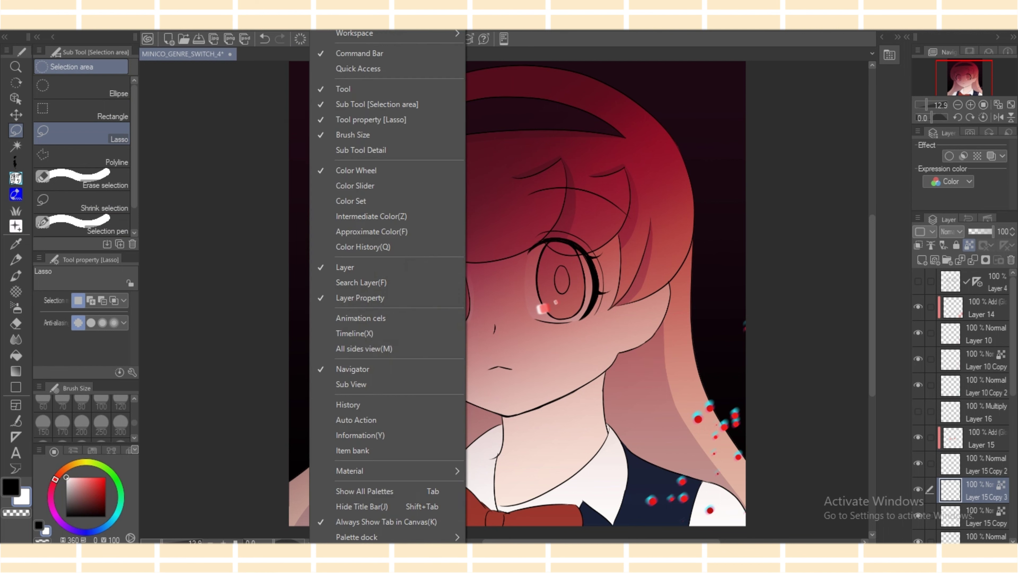
mouse_move(286, 39)
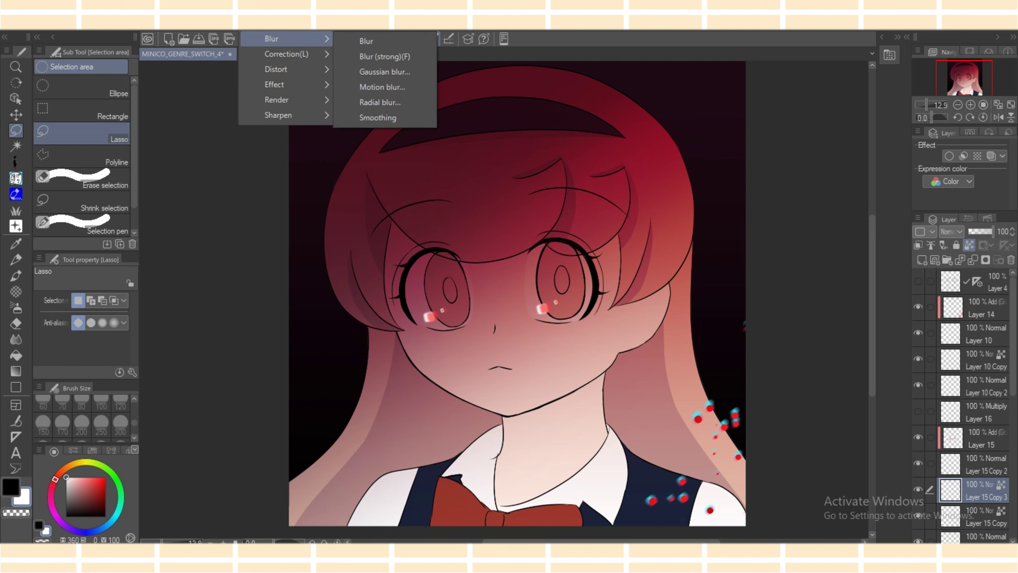
key("Up")
key("Up")
key("Up")
key("Up")
key("Down")
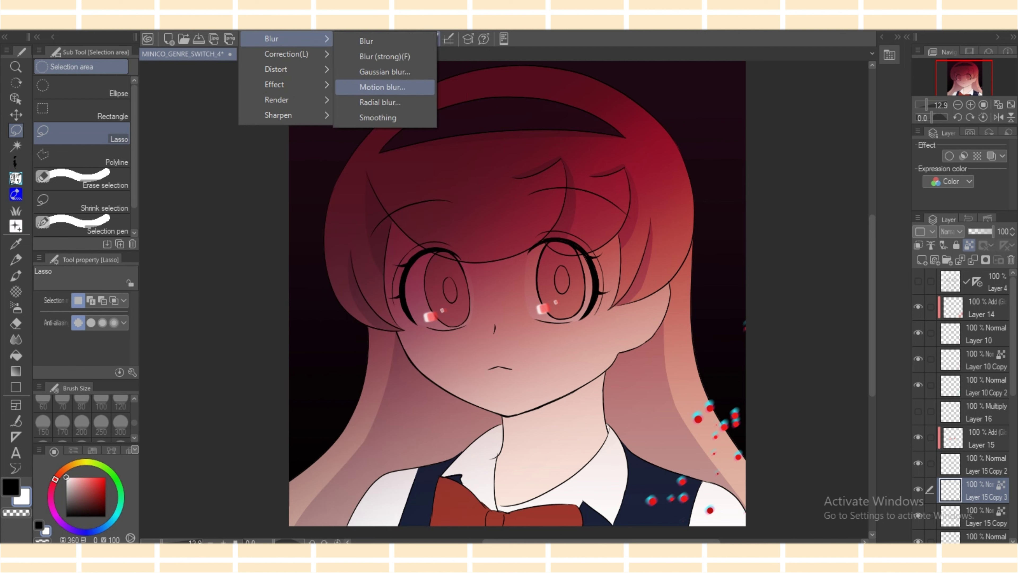
key("Up")
key("Return")
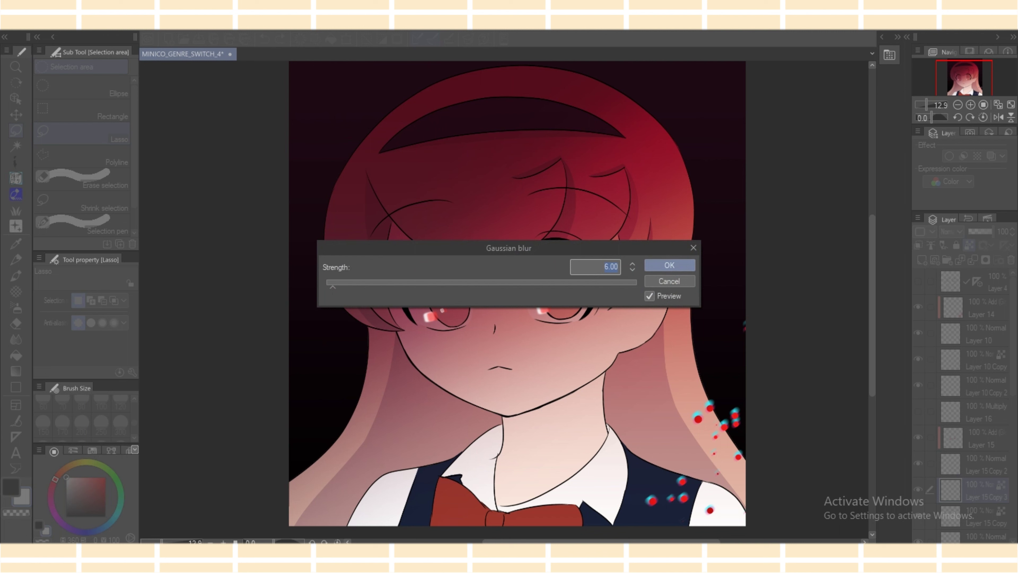
key("Return")
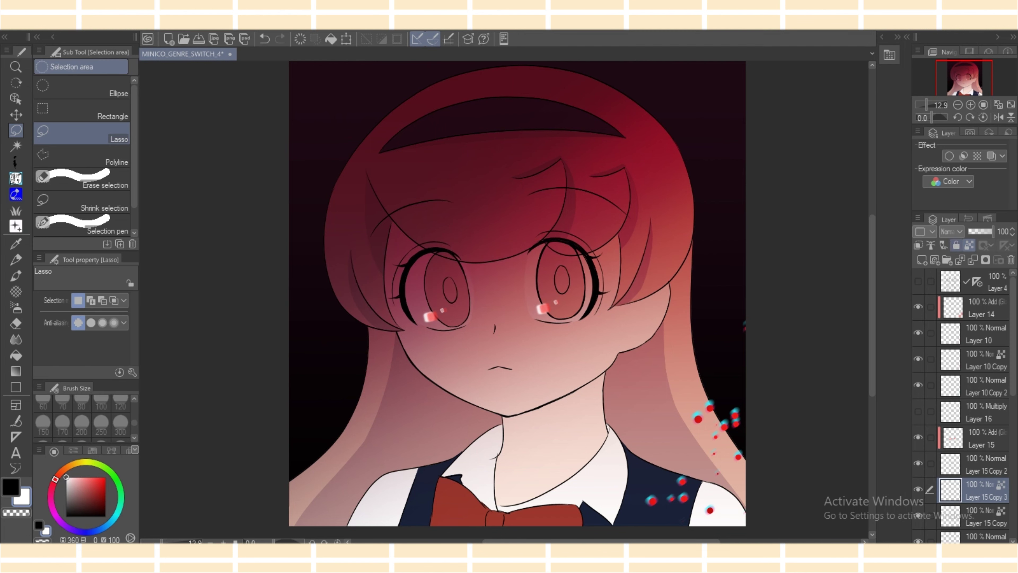
Recolour Layer 15 Copy 3 cyan (hue 187, saturation 56, value 100), set it to Add (Glow) and unlock its transparent pixels.
left_click(88, 476)
left_click(114, 518)
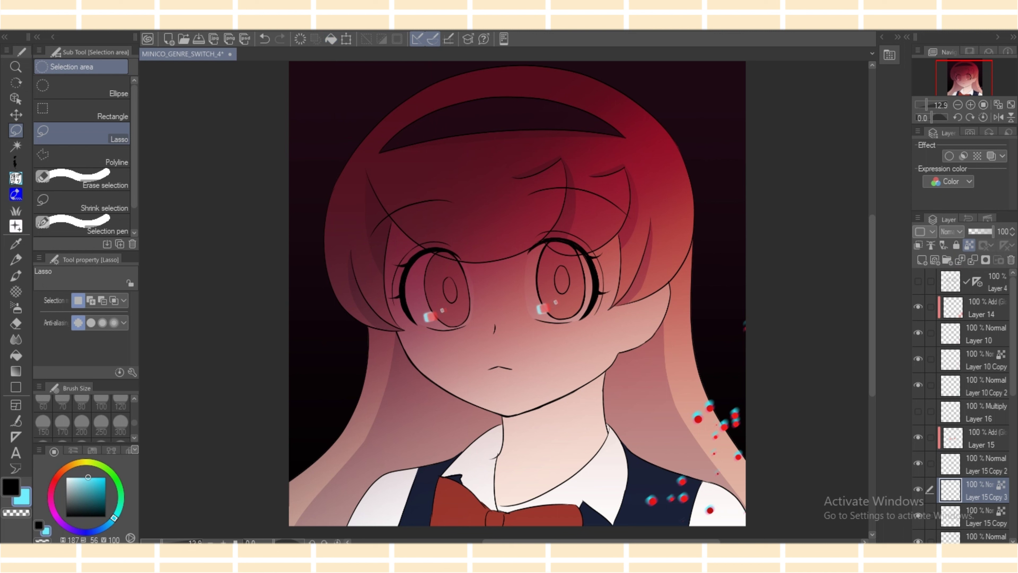
left_click(952, 232)
left_click(960, 378)
left_click(969, 245)
Apply a motion blur of strength 21.90 at an angle of -38 to Layer 15 Copy 3 and compare it with the unblurred version.
left_click(323, 25)
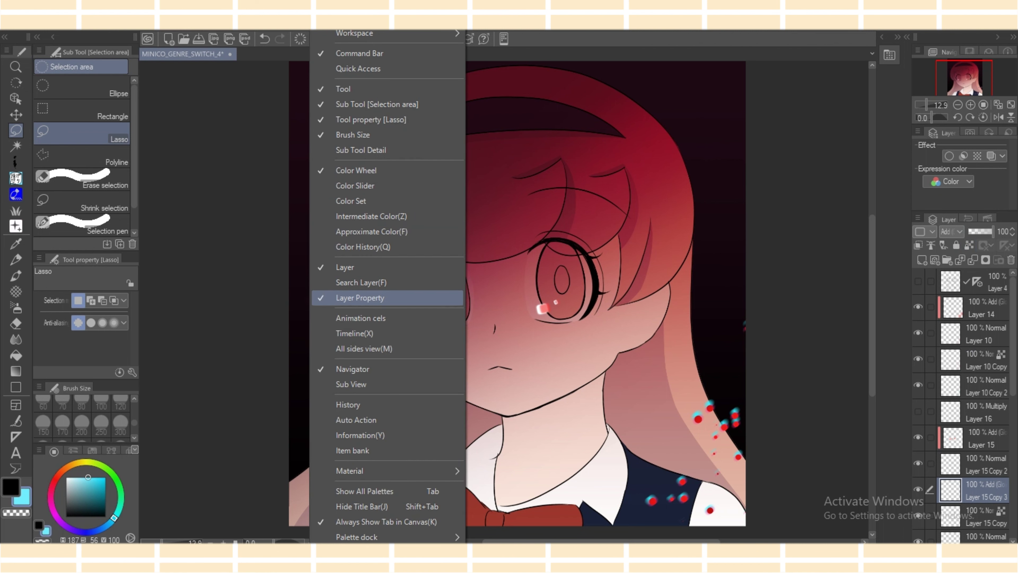
mouse_move(257, 25)
mouse_move(286, 38)
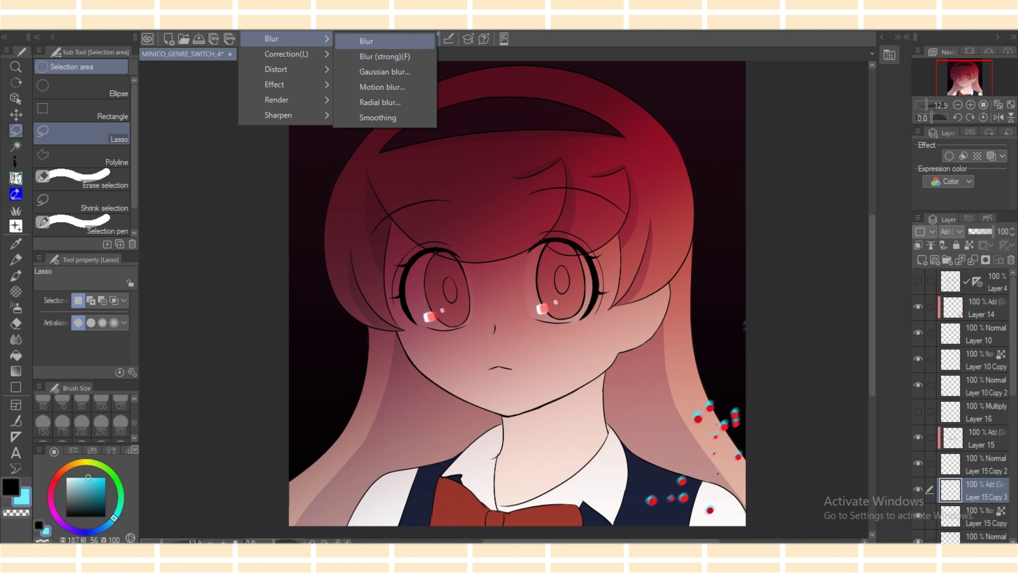
key("Return")
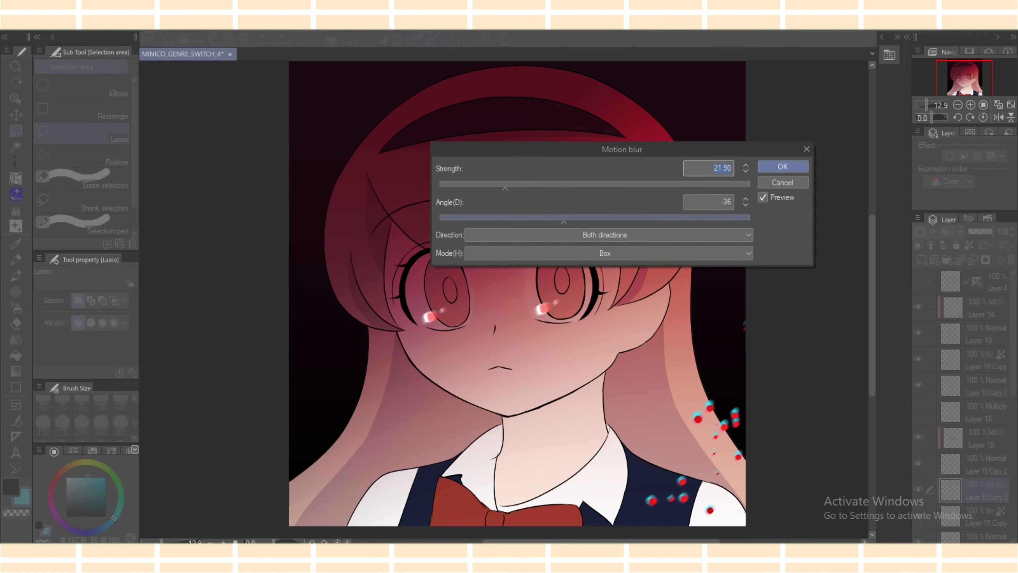
key("Left")
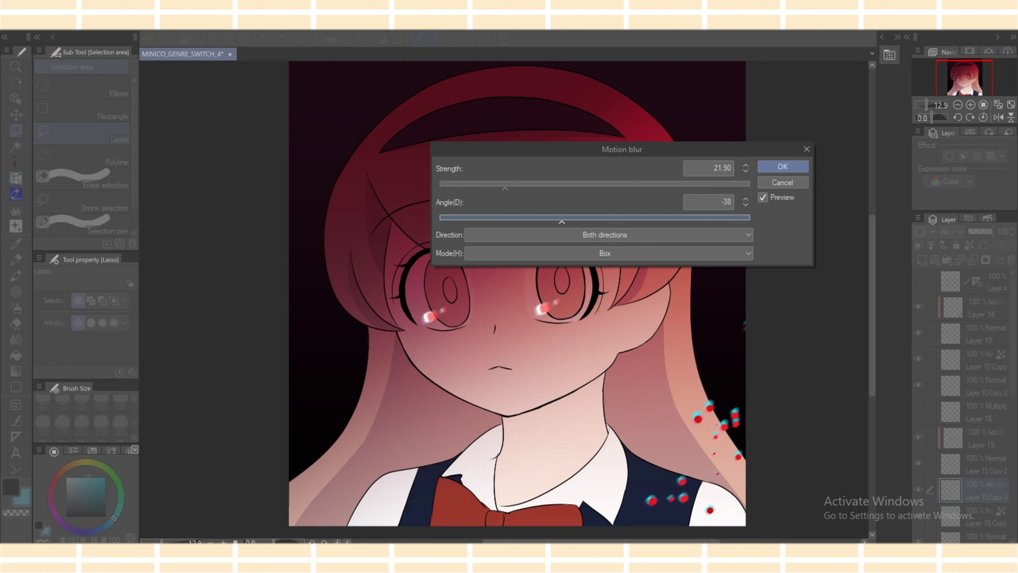
key("Return")
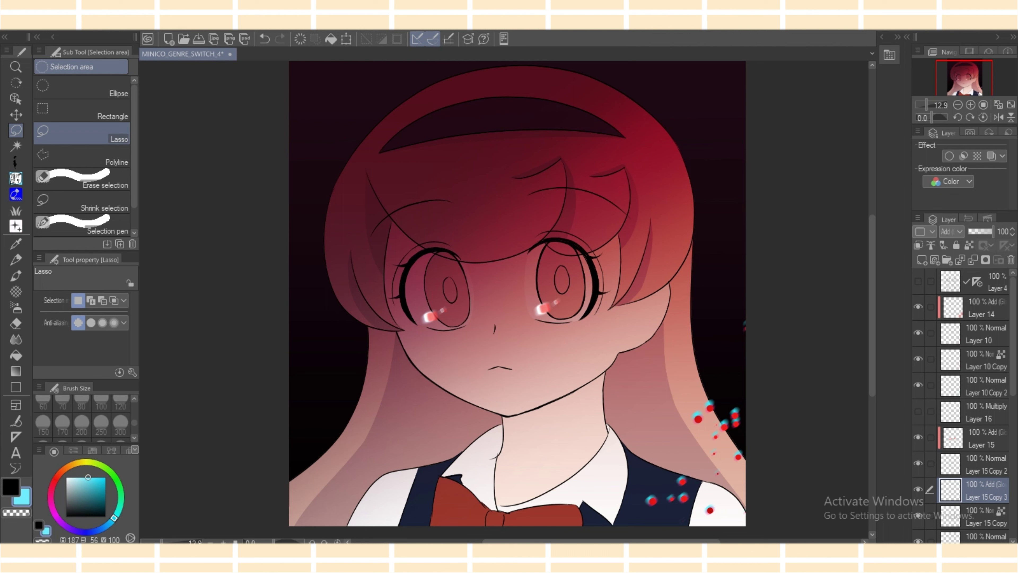
key("ctrl+z")
key("ctrl+y")
Try the Hard light, Add and Normal blending modes on Layer 15 Copy 3.
left_click(951, 231)
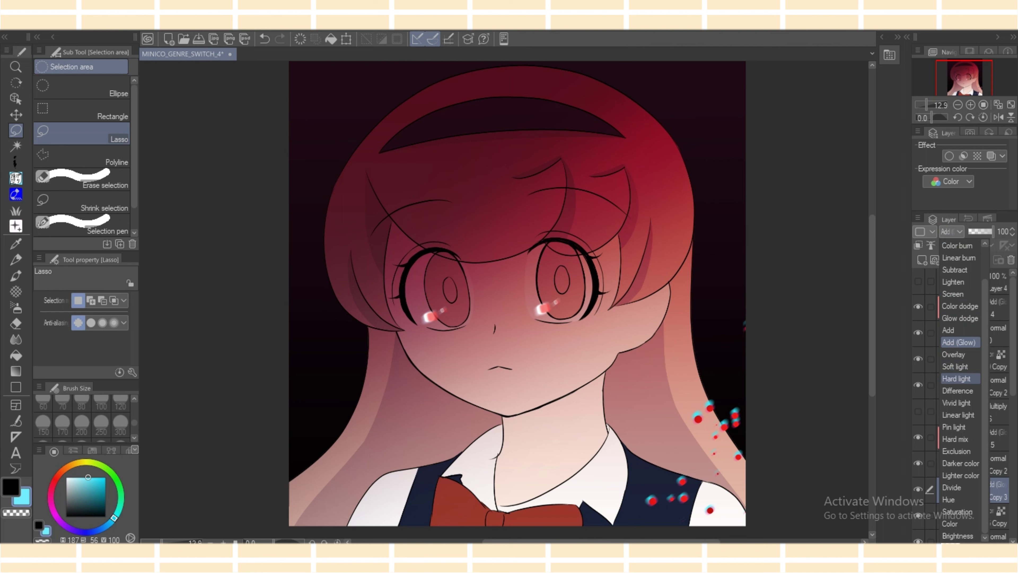
left_click(958, 378)
left_click(951, 232)
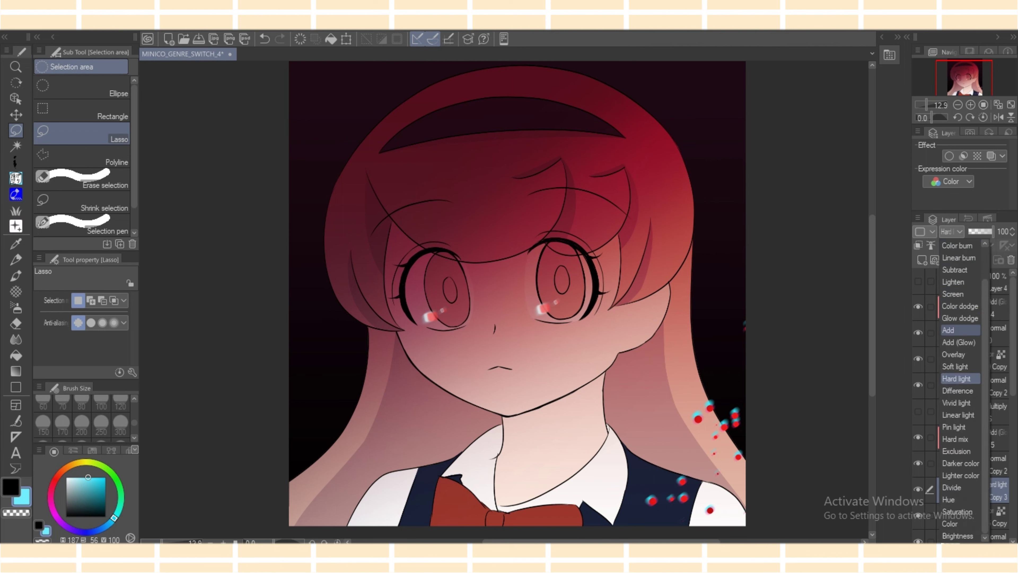
left_click(958, 329)
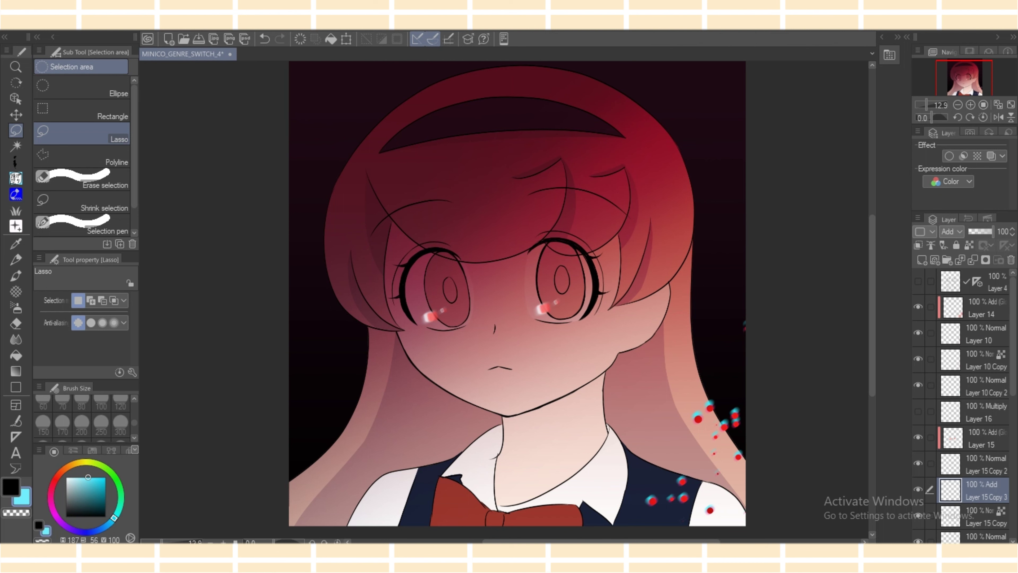
left_click(951, 231)
scroll(960, 300, "up", 1)
left_click(953, 245)
Move Layer 15 Copy 3 below Layer 15 Copy and set it to Add (Glow) at 38% opacity.
left_click_drag(1012, 337, 1012, 366)
left_click_drag(974, 423, 974, 457)
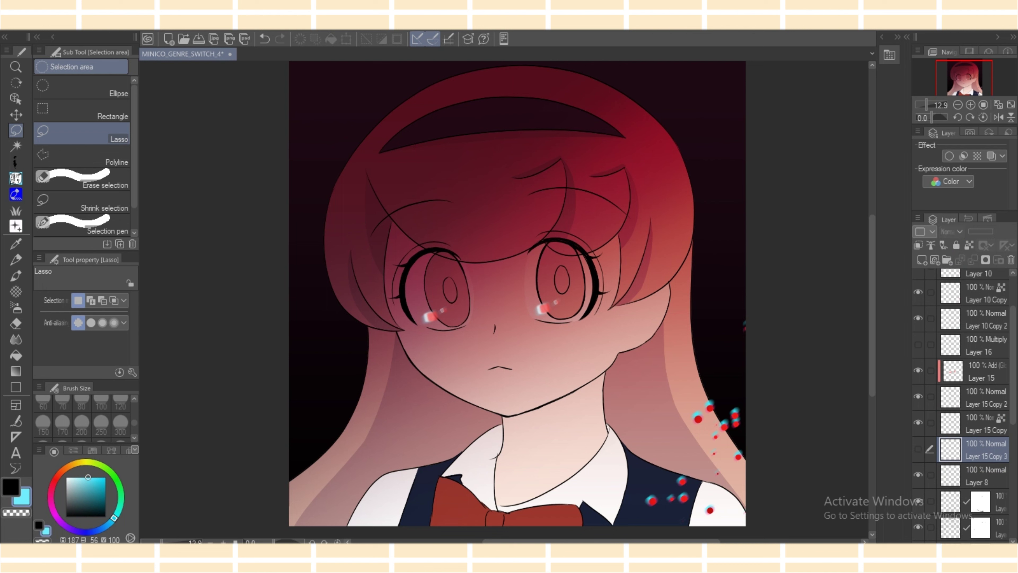
left_click(951, 231)
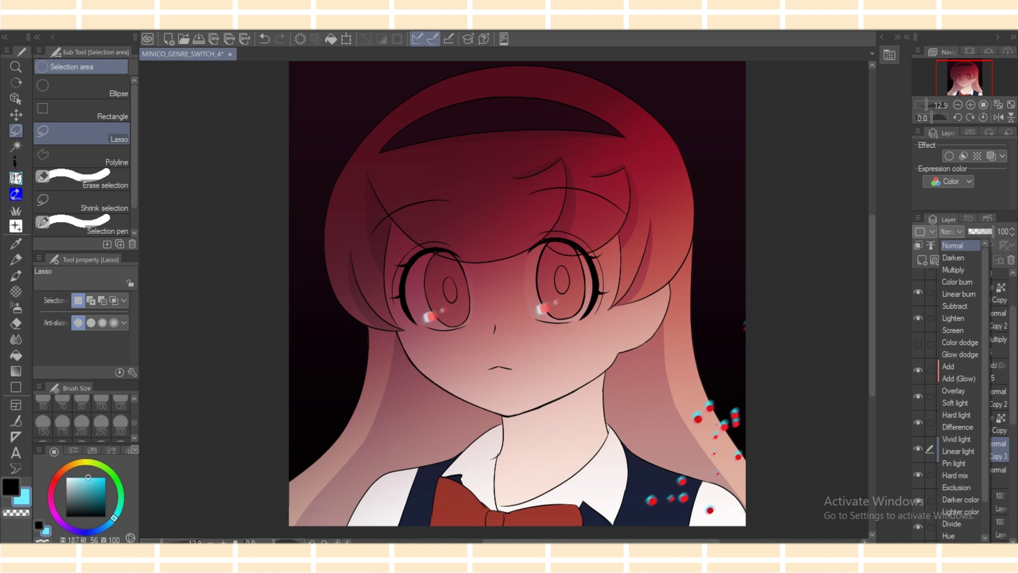
left_click(962, 378)
left_click_drag(992, 232, 978, 232)
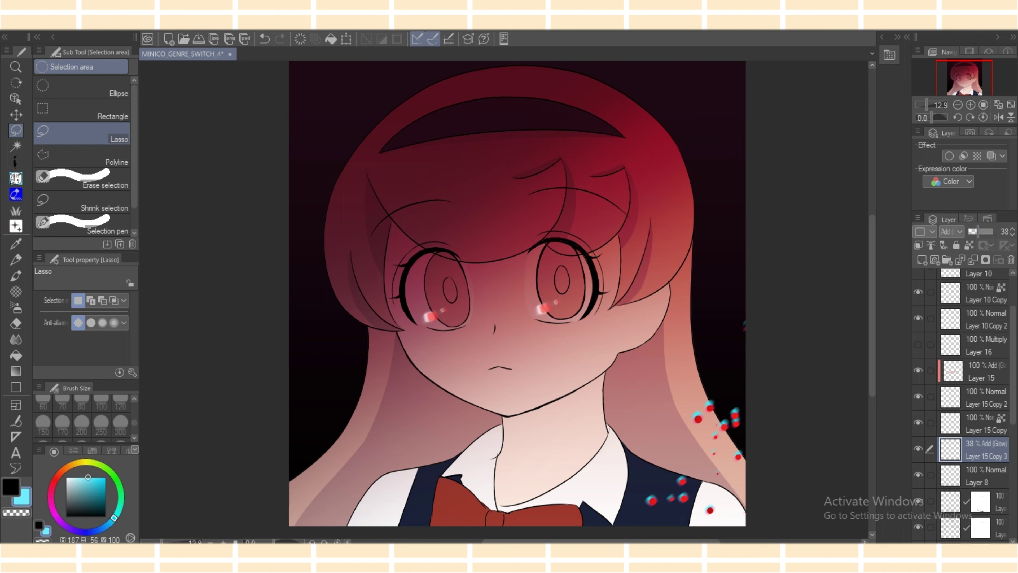
Set Layer 15 Copy to Add (Glow) and lower its opacity to 26%.
left_click(986, 423)
left_click(950, 231)
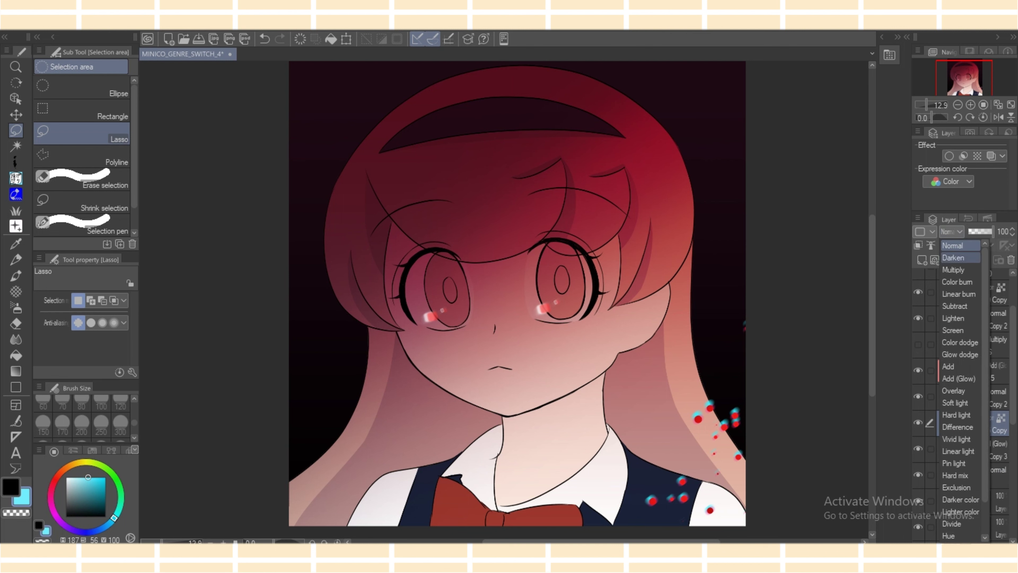
left_click(958, 378)
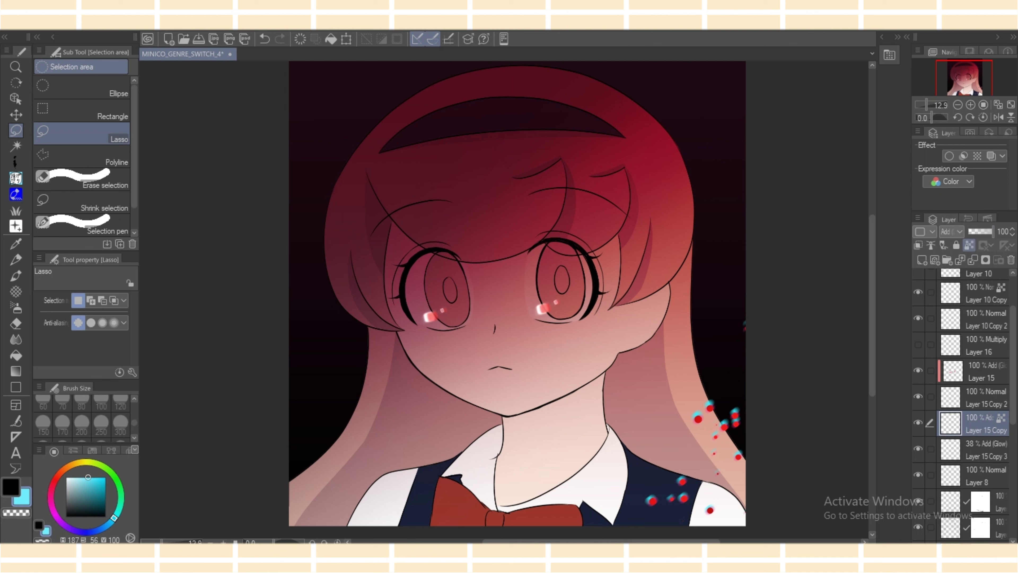
left_click(974, 231)
left_click(1004, 231)
type("33")
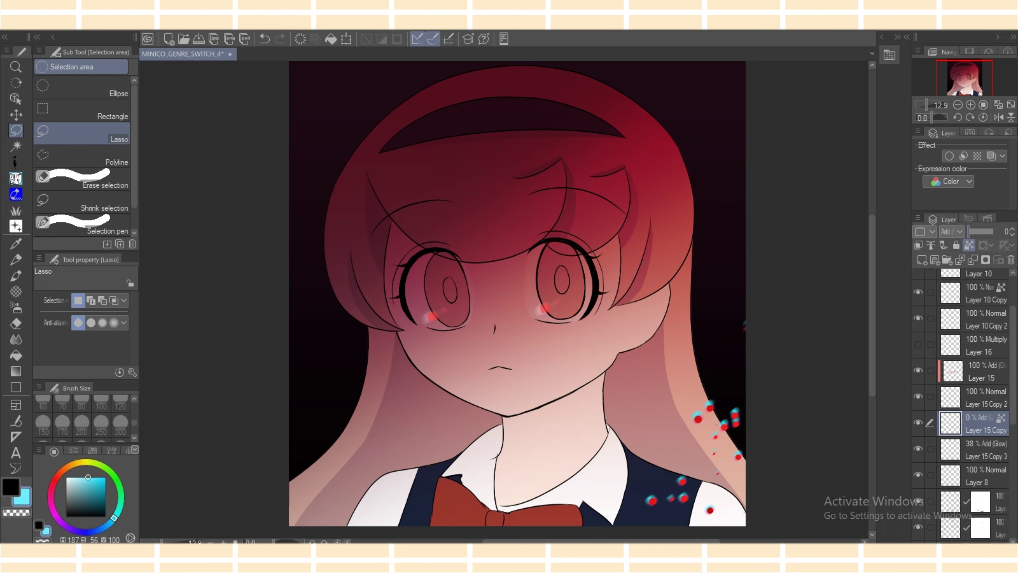
left_click(972, 232)
left_click_drag(971, 232, 974, 231)
Hide Layer 15 Copy, Layer 15 Copy 2 and Layer 15 Copy 3.
left_click_drag(917, 422, 918, 474)
left_click(918, 474)
left_click(917, 396)
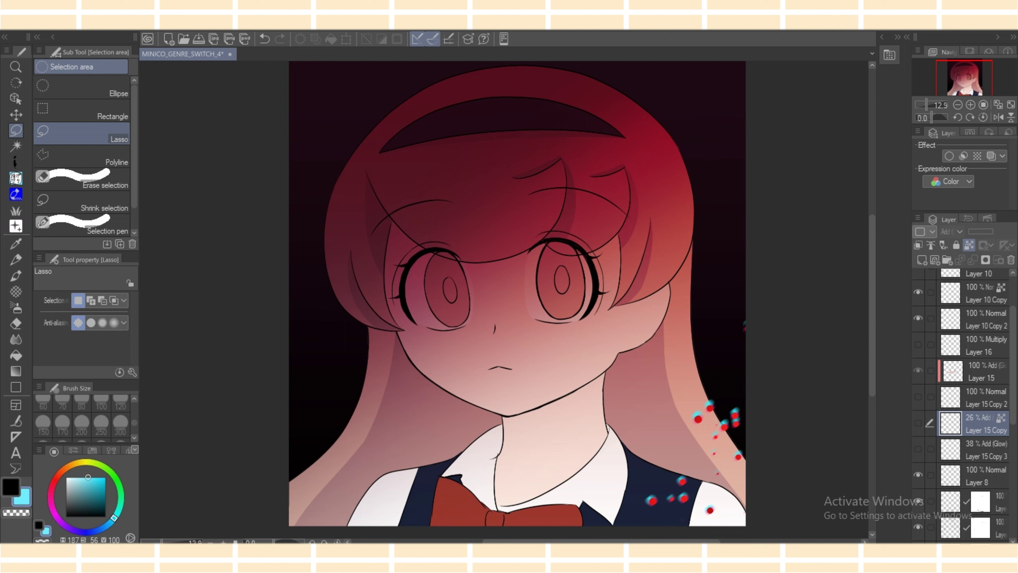
Add a new layer above Layer 14 and set its blending mode to Add (Glow).
scroll(974, 401, "up", 2)
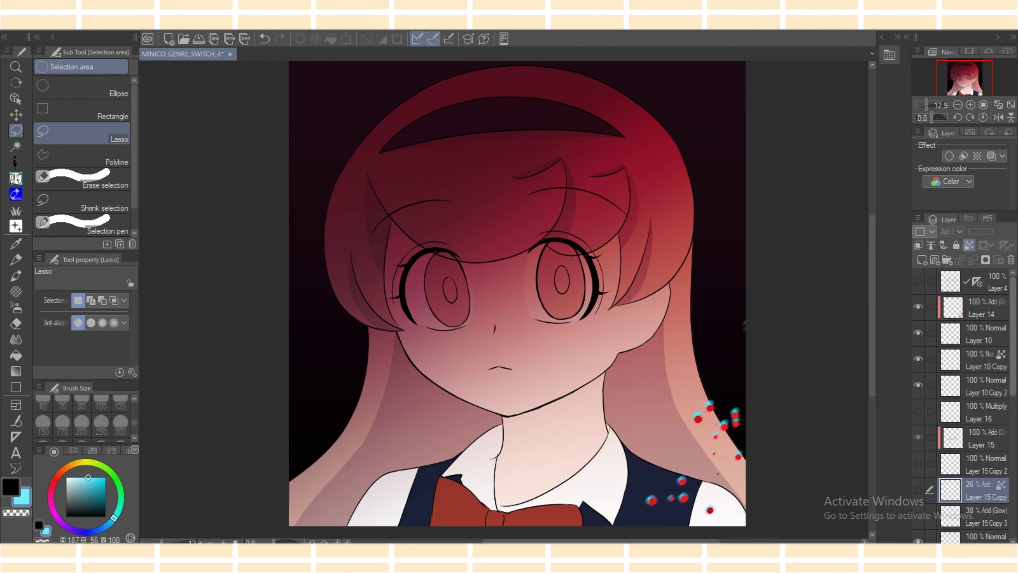
left_click(978, 307)
left_click(922, 259)
left_click(952, 232)
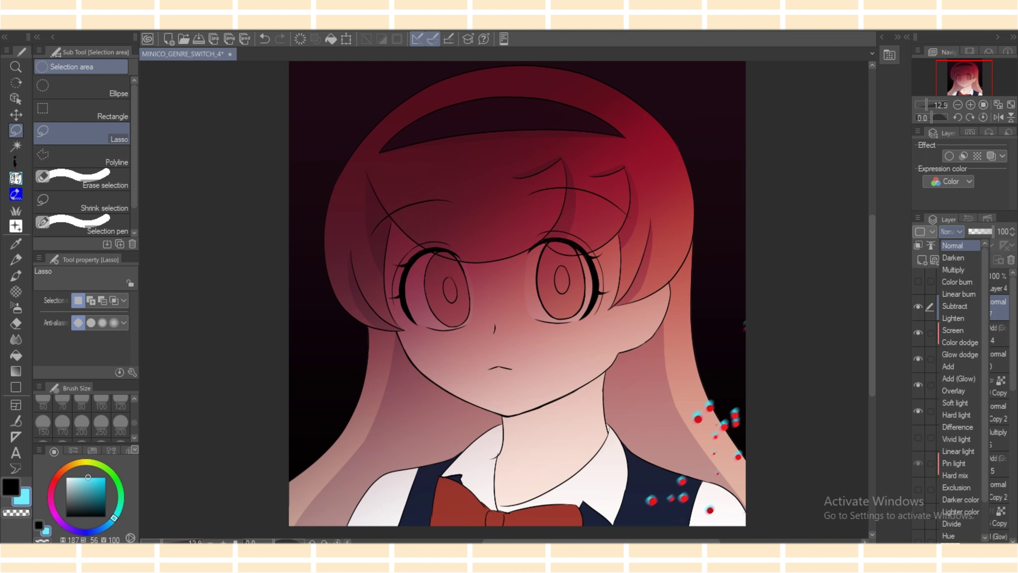
left_click(952, 244)
left_click(951, 232)
left_click(960, 378)
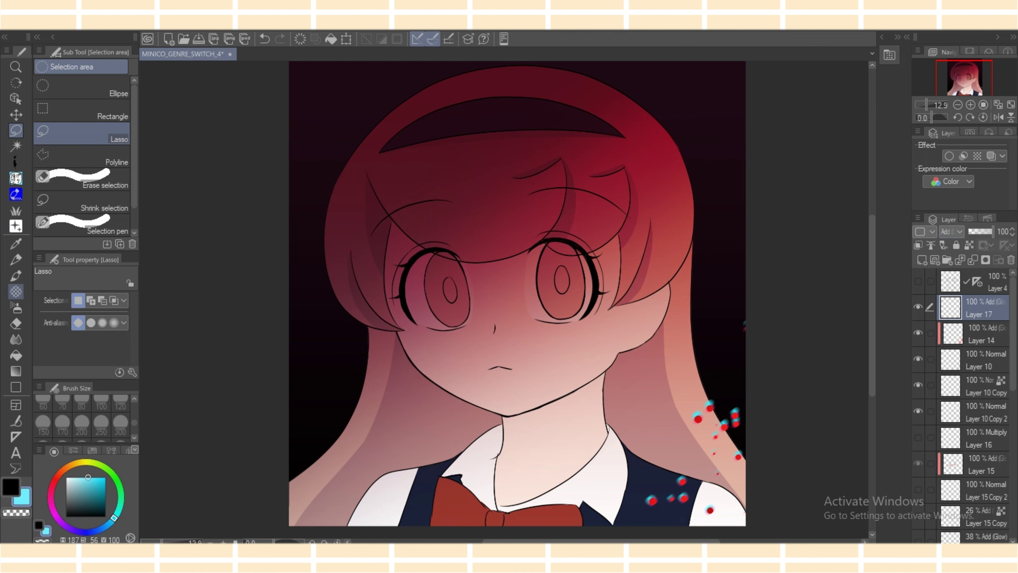
Try painting small glowing highlights low in both irises with the オイルパステル brush at size 120.
left_click(15, 178)
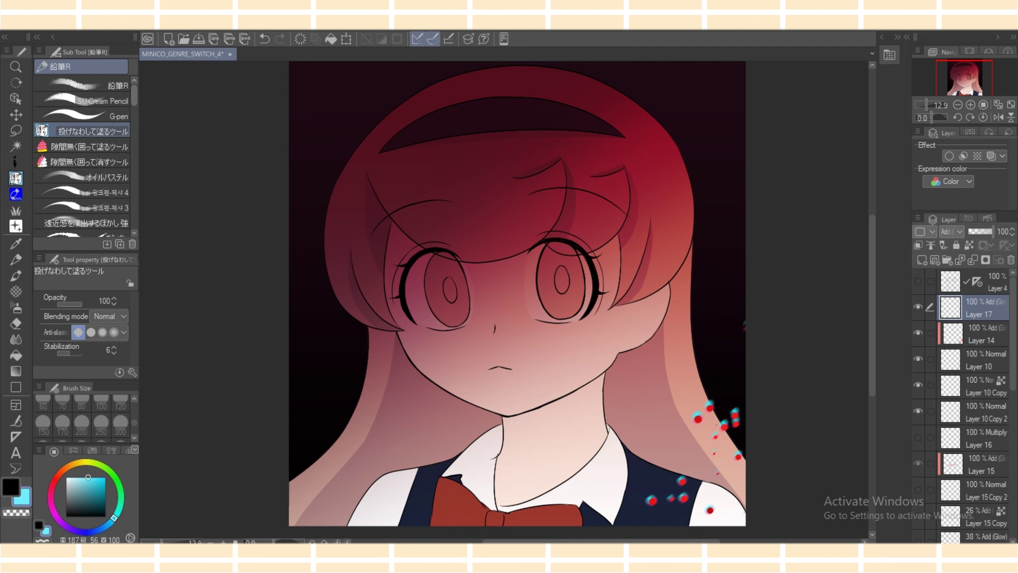
left_click(84, 223)
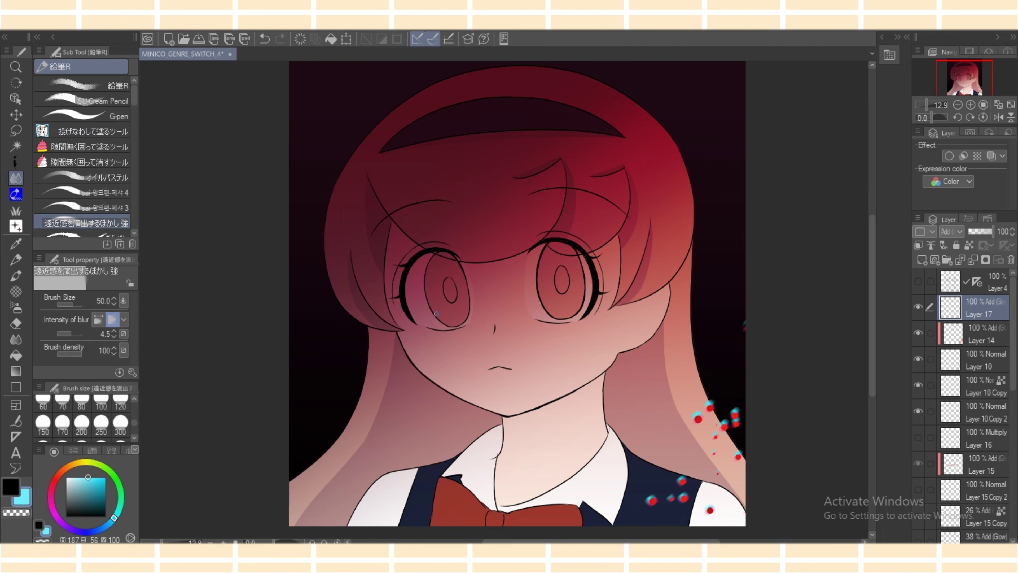
left_click(84, 177)
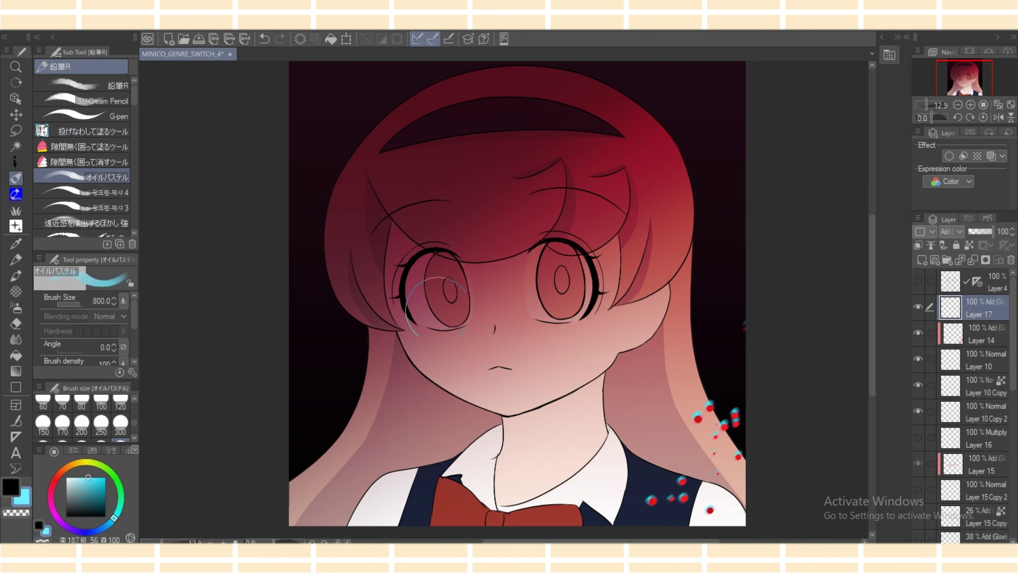
left_click_drag(441, 307, 435, 324)
left_click(121, 401)
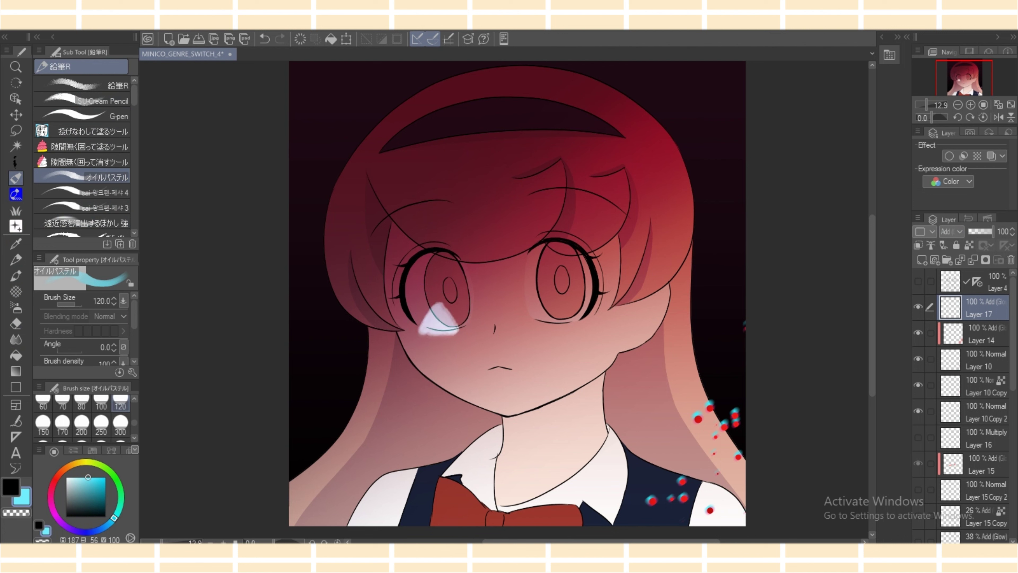
key("ctrl+z")
left_click_drag(440, 313, 436, 321)
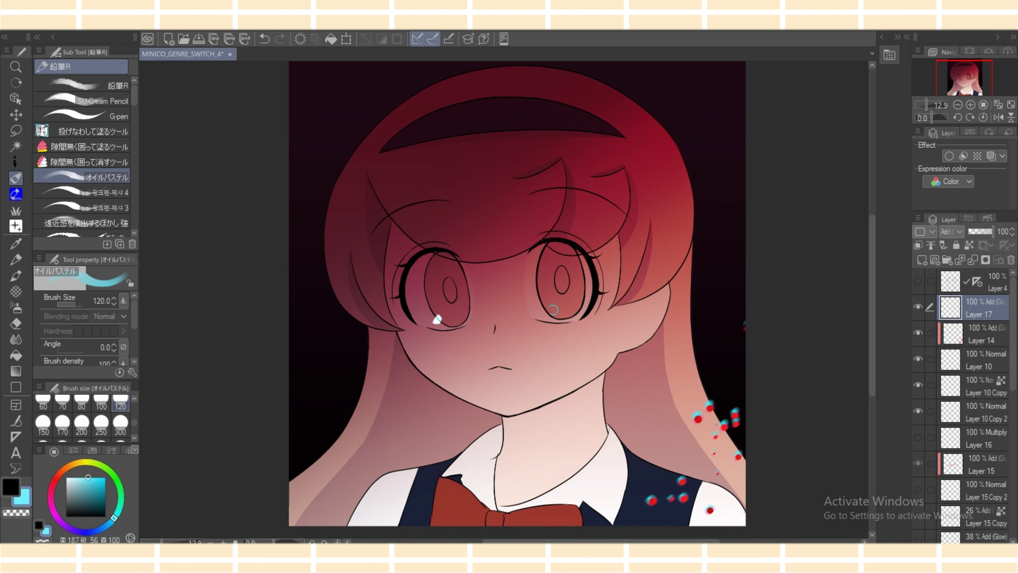
left_click_drag(550, 309, 545, 316)
Show the blood splatter on Layer 9 behind the character and lower its opacity to 46%.
left_click_drag(1012, 334, 1013, 428)
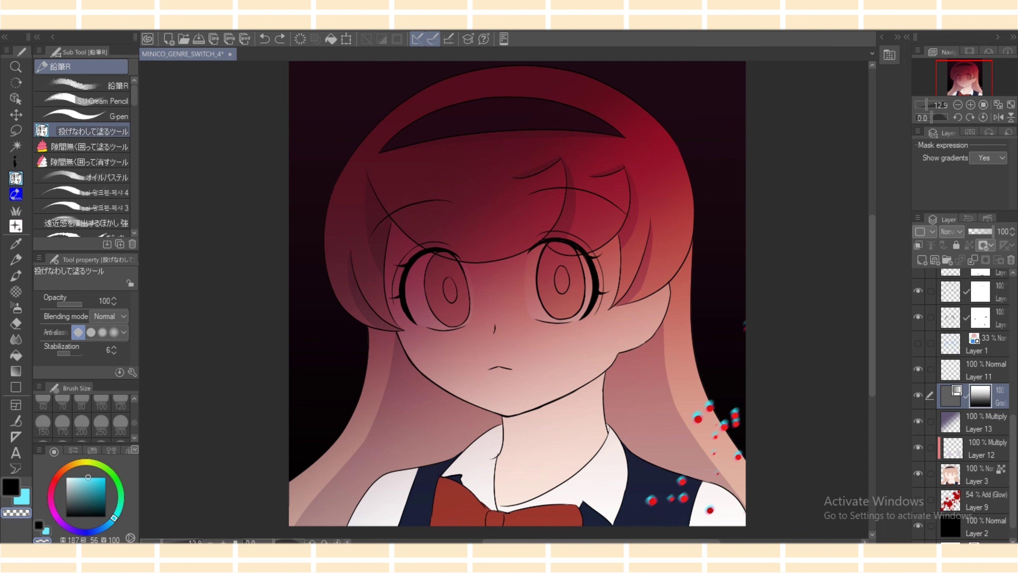
left_click(917, 500)
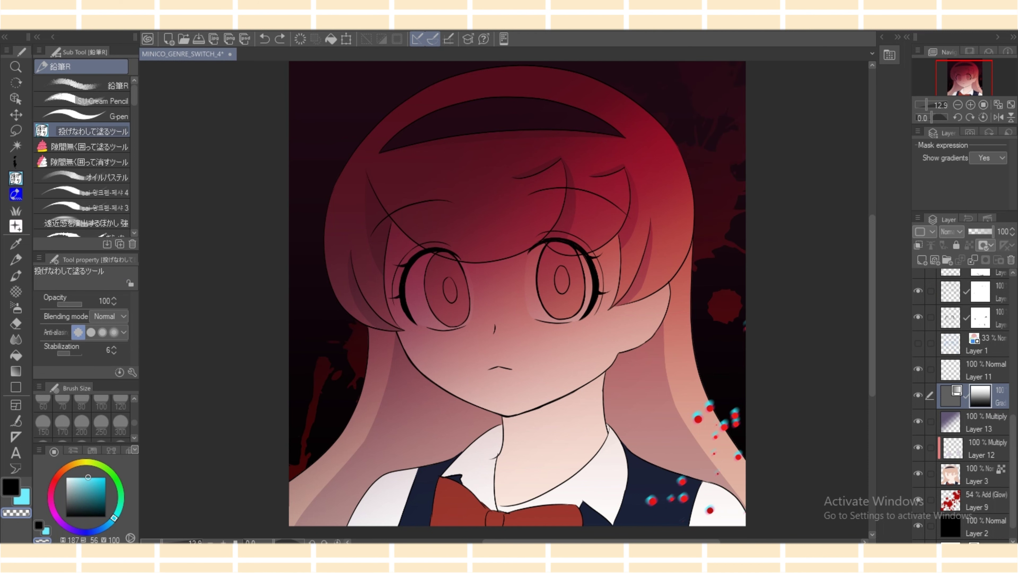
scroll(517, 297, "up", 1)
left_click(978, 500)
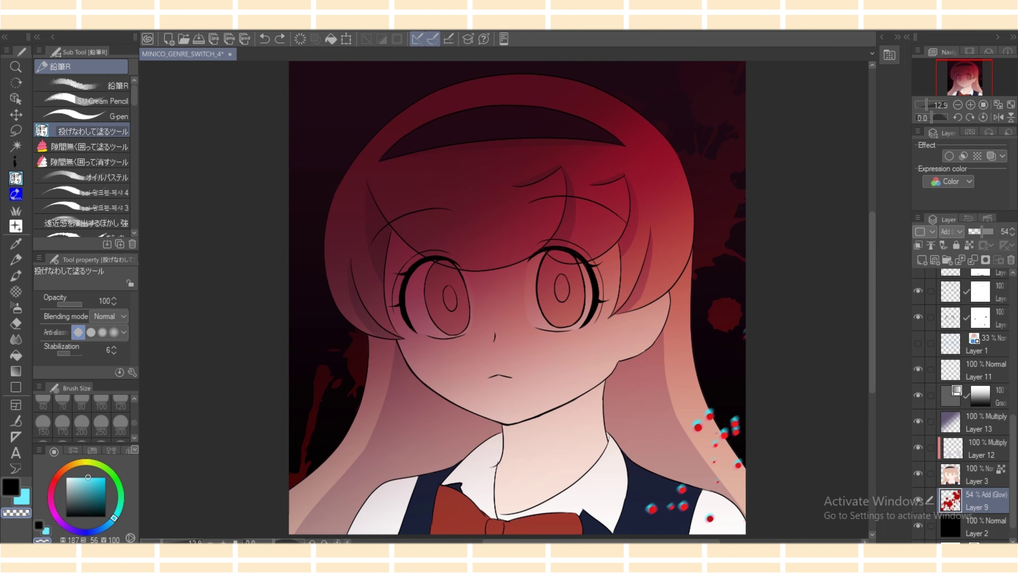
mouse_move(981, 231)
left_mouse_down()
mouse_move(992, 231)
mouse_move(979, 232)
left_mouse_up()
Group Layer 14, Layer 10, Layer 10 Copy and Layer 10 Copy 2 into a new folder and collapse it.
scroll(974, 405, "up", 5)
scroll(961, 405, "up", 4)
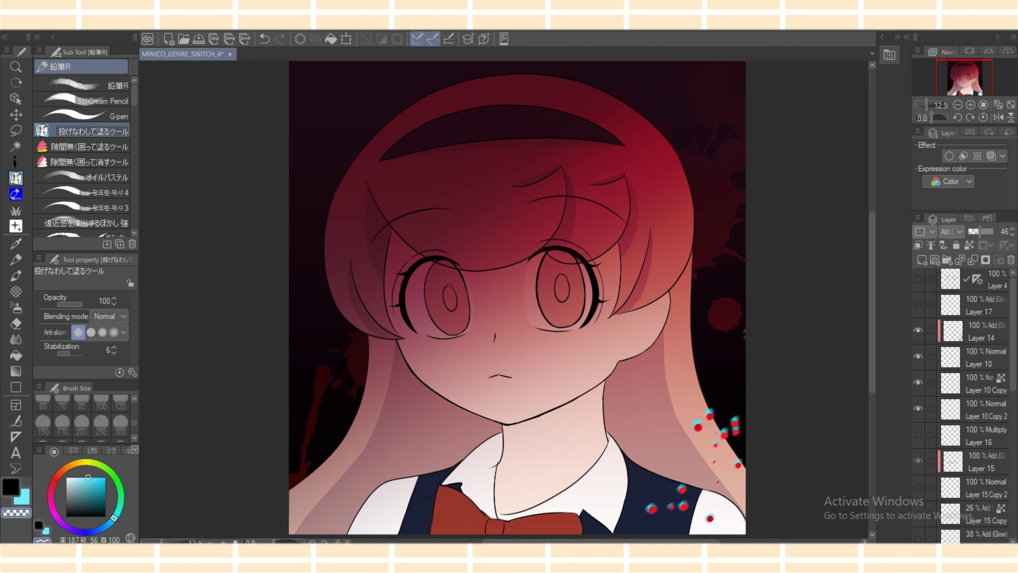
left_click(978, 331)
left_click(947, 260)
left_click(978, 350)
left_click(978, 429, "shift")
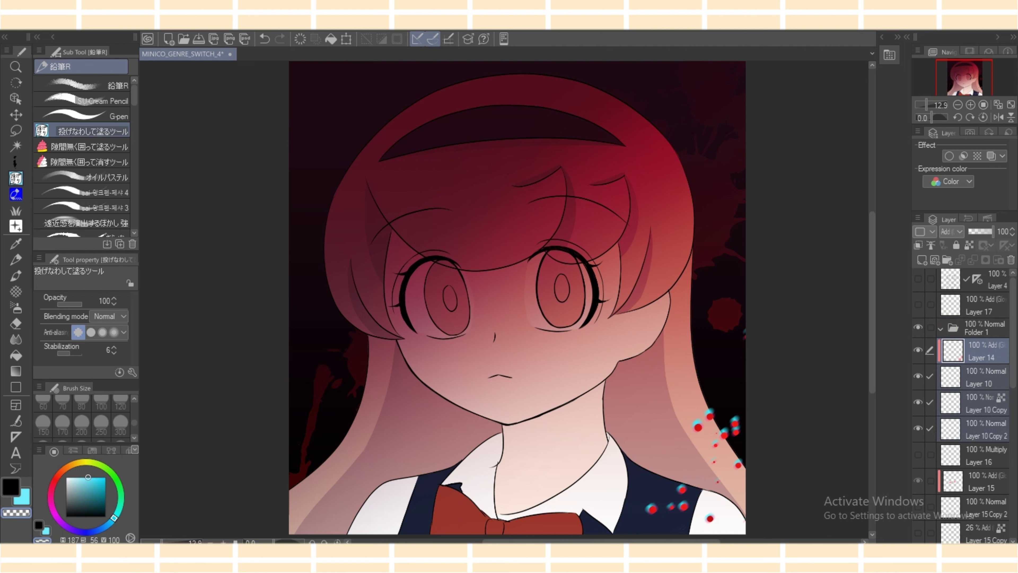
left_click_drag(978, 350, 978, 328)
left_click(940, 328)
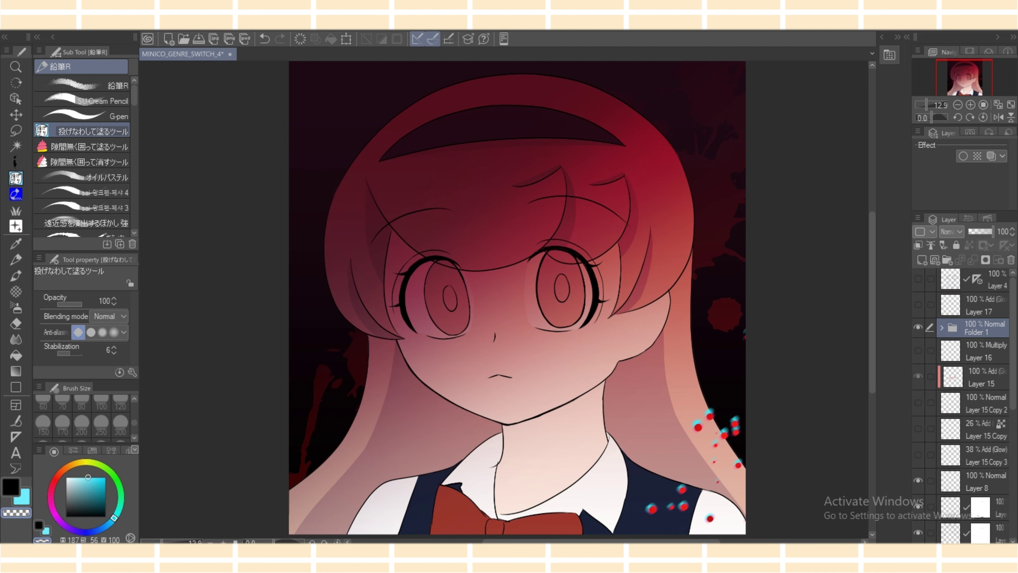
Duplicate the blood droplet folder and move the copy to the canvas's upper-left corner with a transform.
key("ctrl+v")
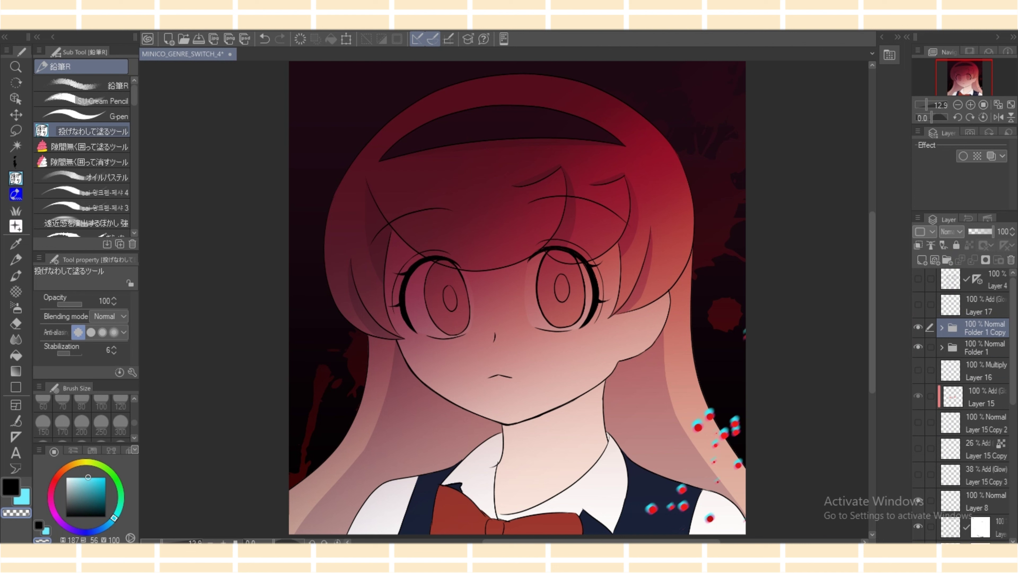
key("ctrl+t")
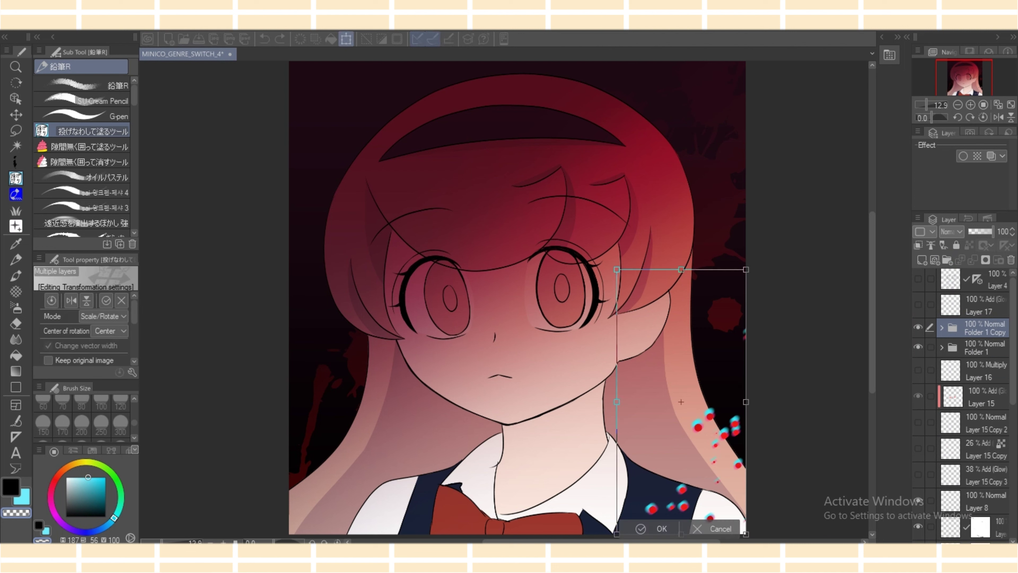
left_click_drag(681, 401, 321, 60)
Skew the copied droplets so they slant upward to the right, and shift them slightly up and right.
left_click_drag(872, 302, 871, 256)
left_click_drag(256, 312, 209, 389)
left_click_drag(385, 390, 388, 319)
left_click(103, 316)
left_click(89, 391)
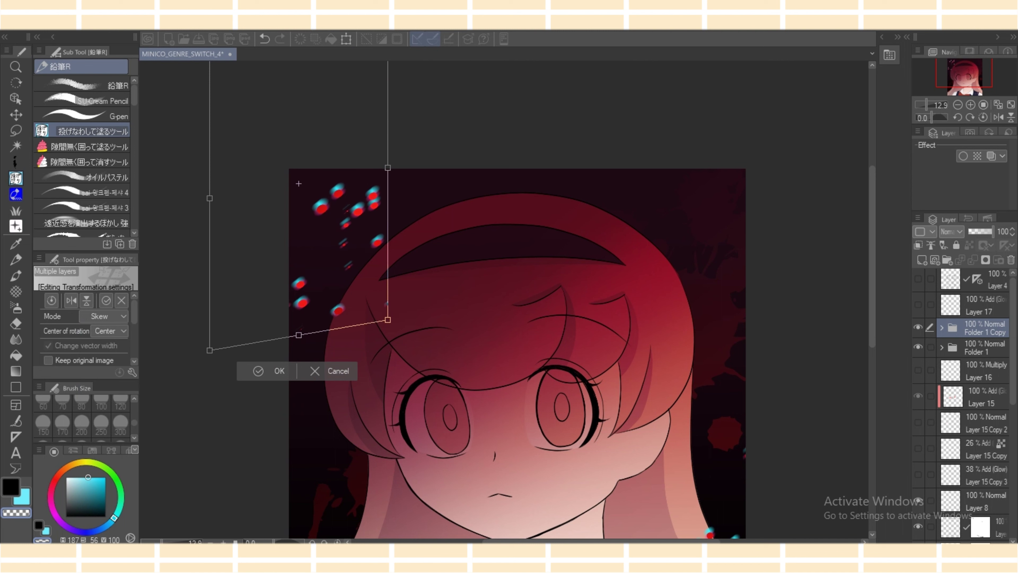
left_click_drag(298, 183, 314, 163)
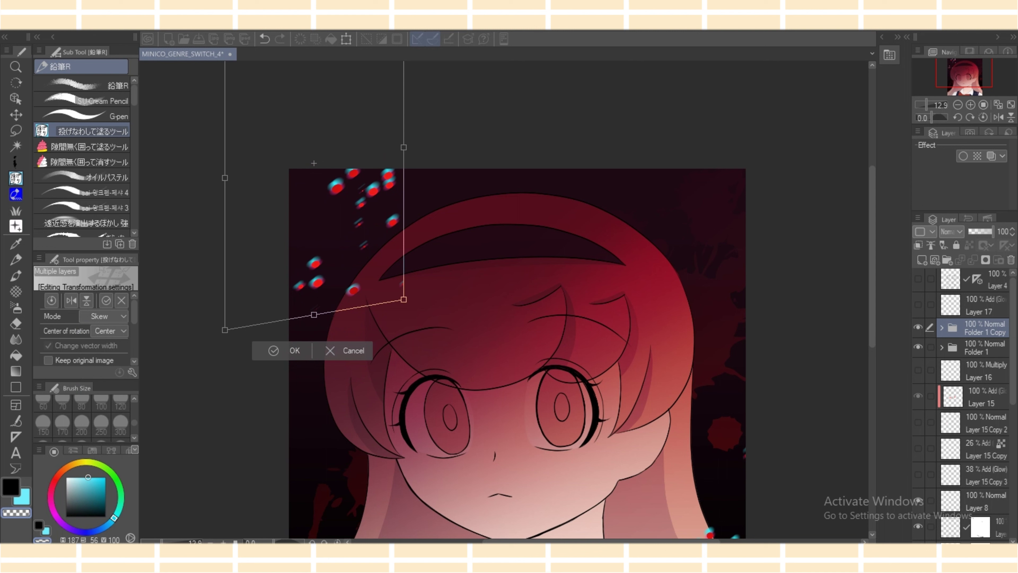
Free-transform the copied droplets in the canvas's upper-left corner, pulling the frame's corners slightly and nudging the droplets, and apply the transformation.
left_click(103, 316)
left_click(103, 367)
mouse_move(404, 299)
left_mouse_down()
mouse_move(390, 280)
mouse_move(401, 298)
left_mouse_up()
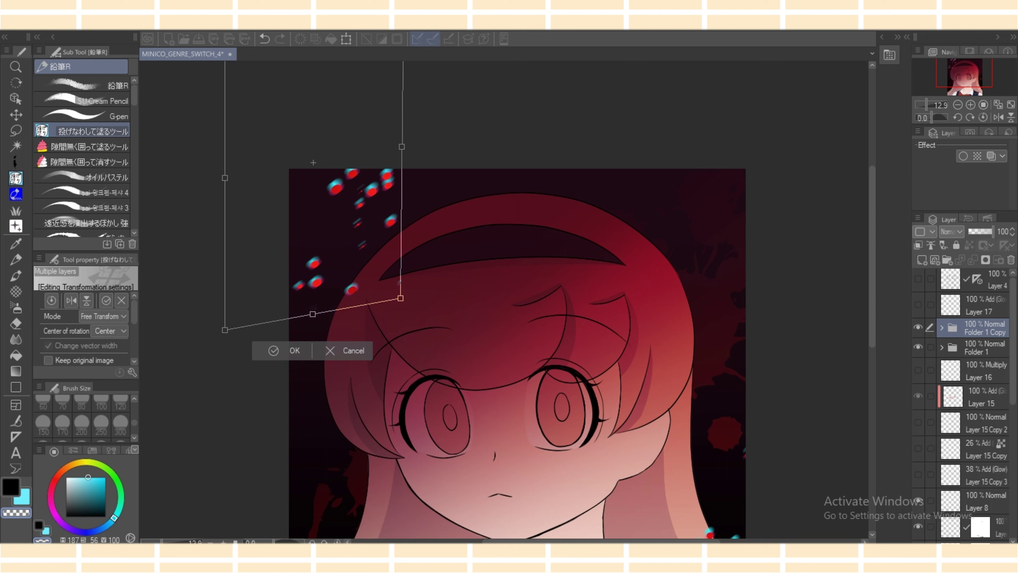
left_click_drag(872, 256, 871, 216)
left_click_drag(403, 99, 384, 136)
mouse_move(308, 276)
left_mouse_down()
mouse_move(321, 265)
mouse_move(309, 256)
mouse_move(318, 263)
left_mouse_up()
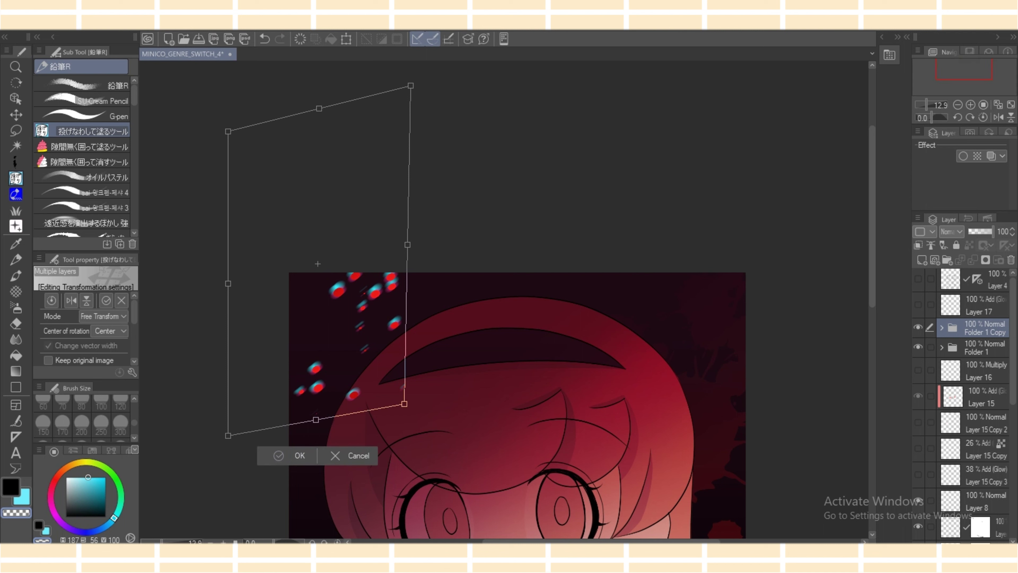
key("Return")
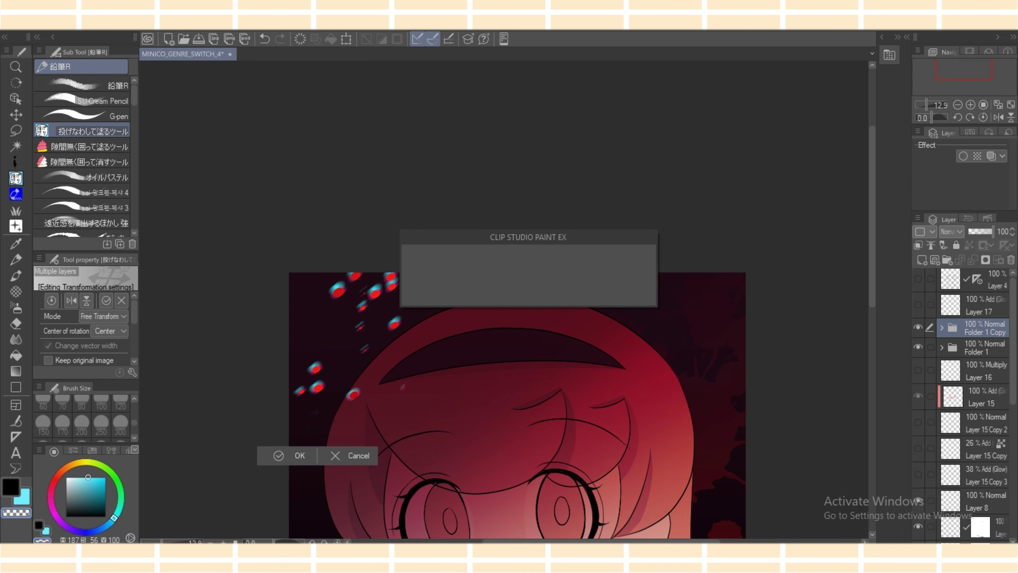
Duplicate the original blood droplet folder, Folder 1.
key("ctrl+minus")
key("ctrl+minus")
key("ctrl+minus")
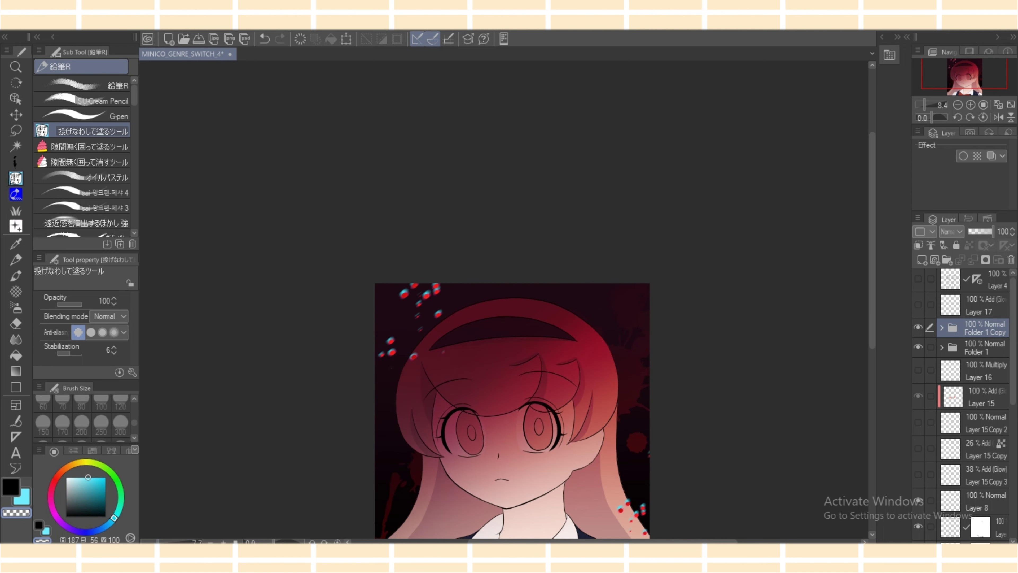
scroll(511, 341, "down", 4)
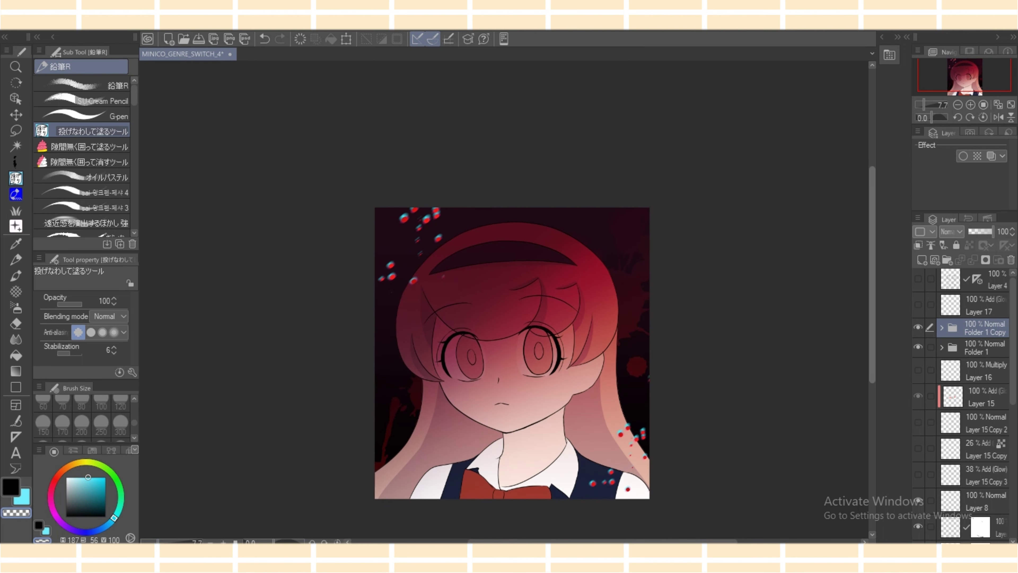
scroll(512, 341, "up", 1)
scroll(512, 372, "down", 1)
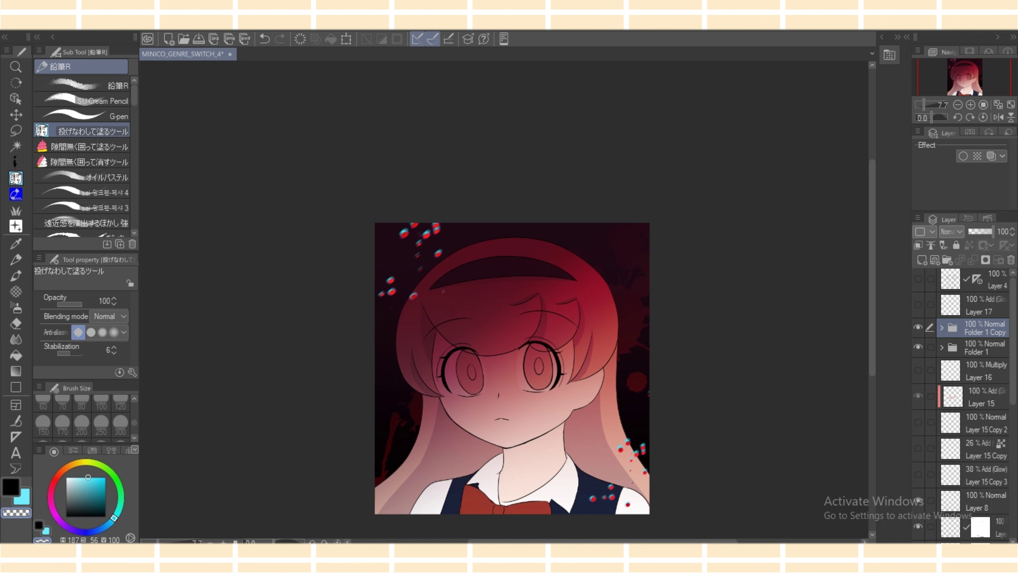
left_click(984, 347)
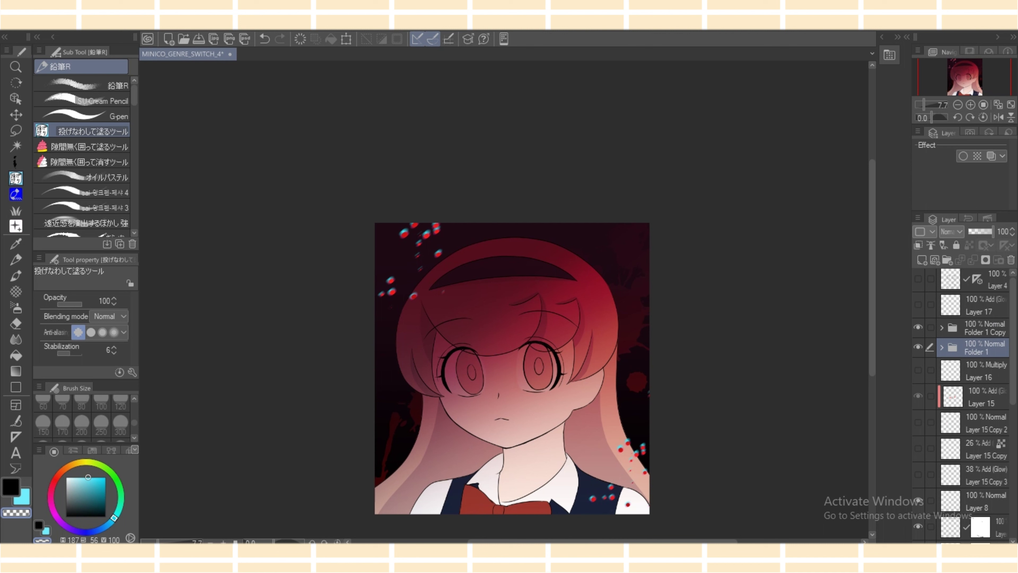
key("ctrl+t")
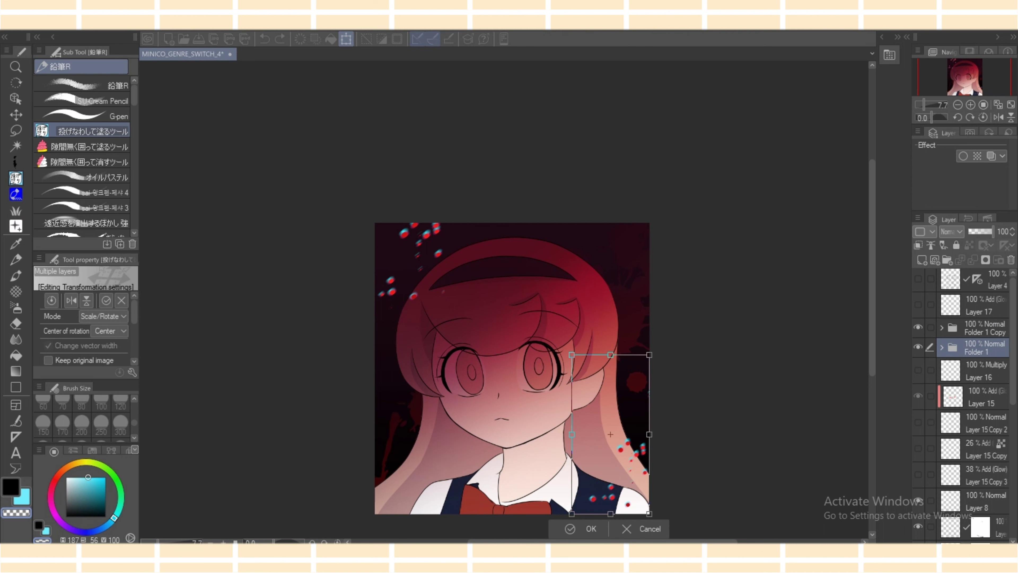
key("Escape")
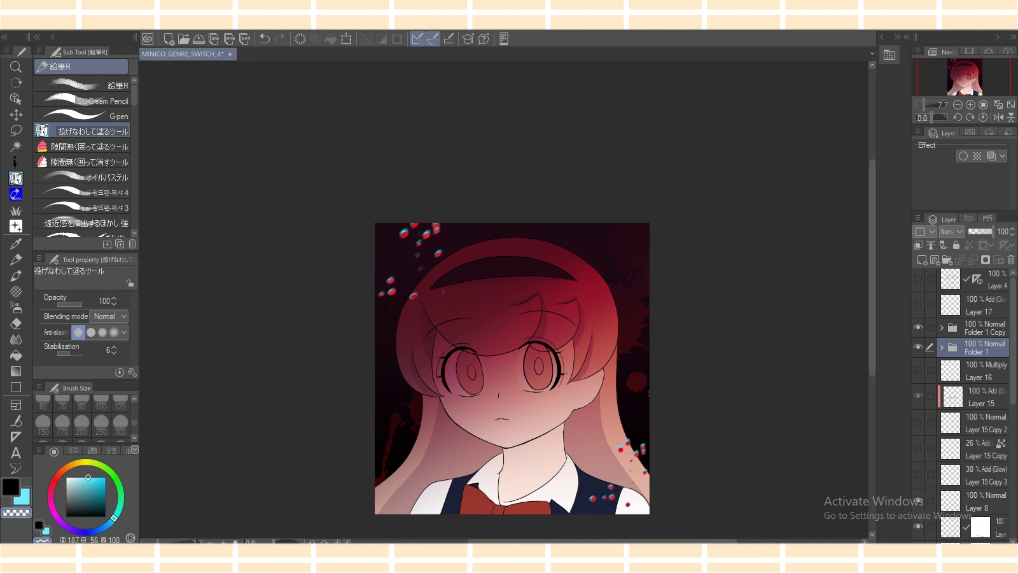
key("ctrl+v")
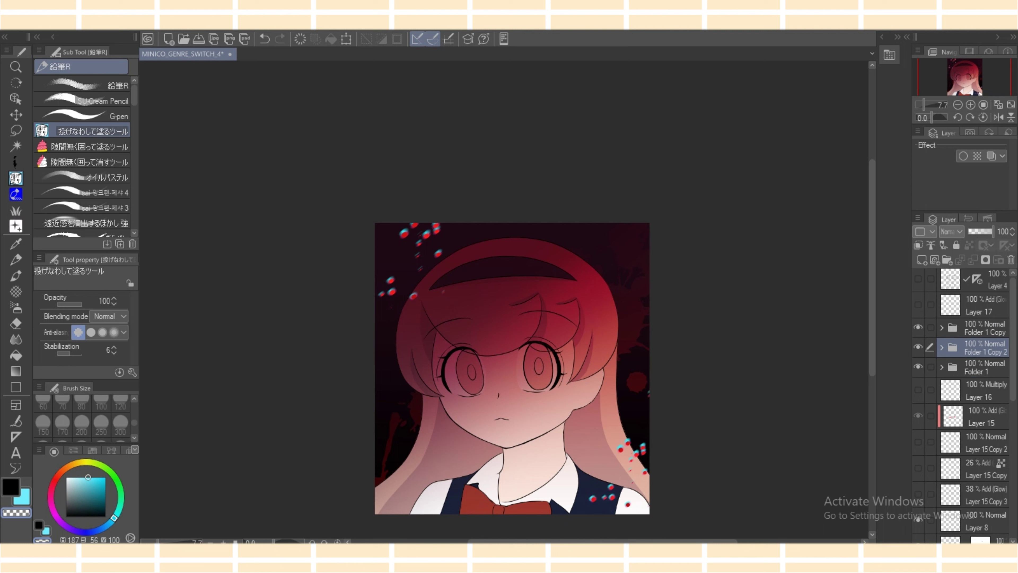
Free-transform the original Folder 1 droplets, stretching the frame's lower-left corner outward and down, and apply it.
left_click(979, 367)
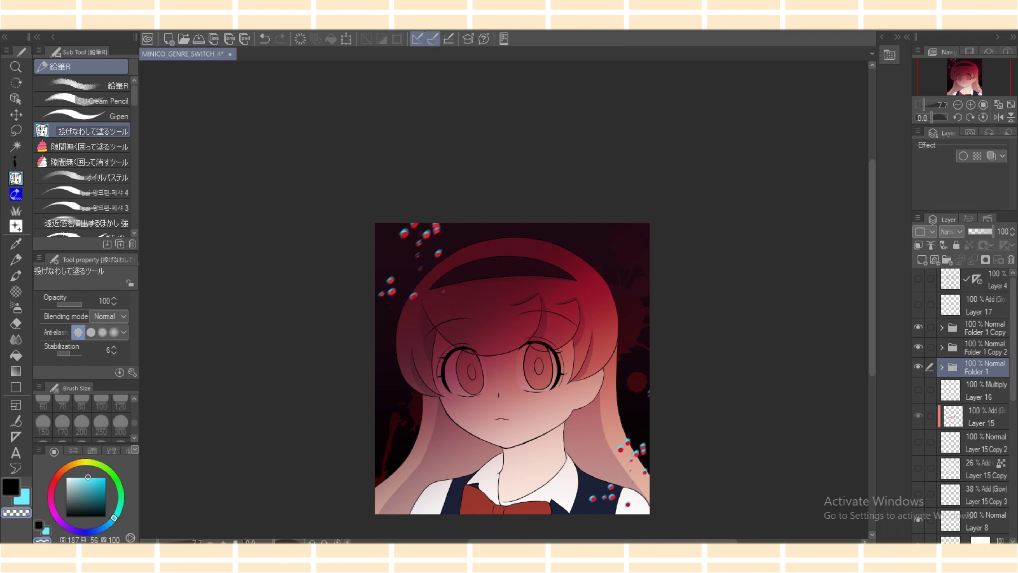
key("ctrl+t")
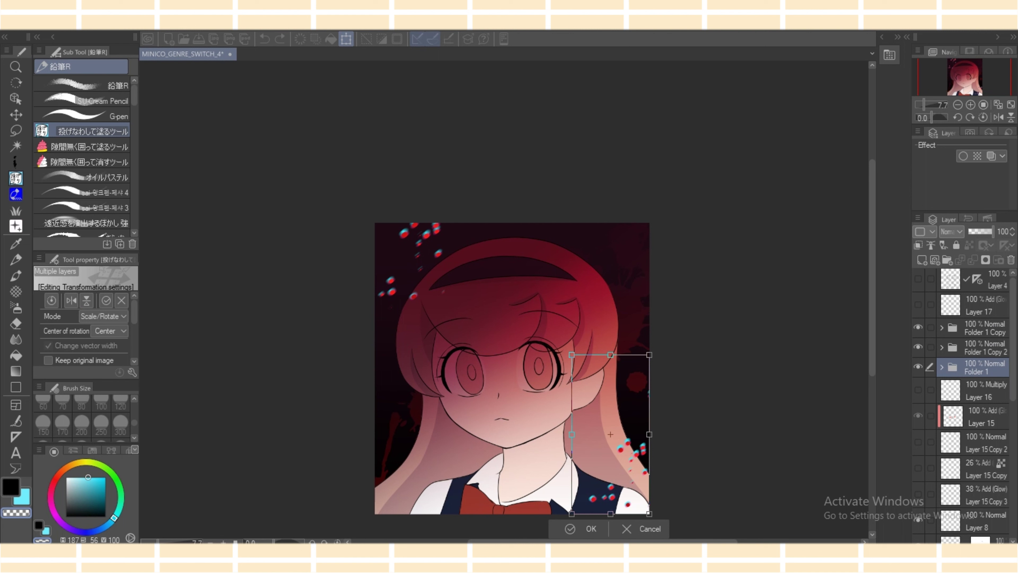
left_click(103, 316)
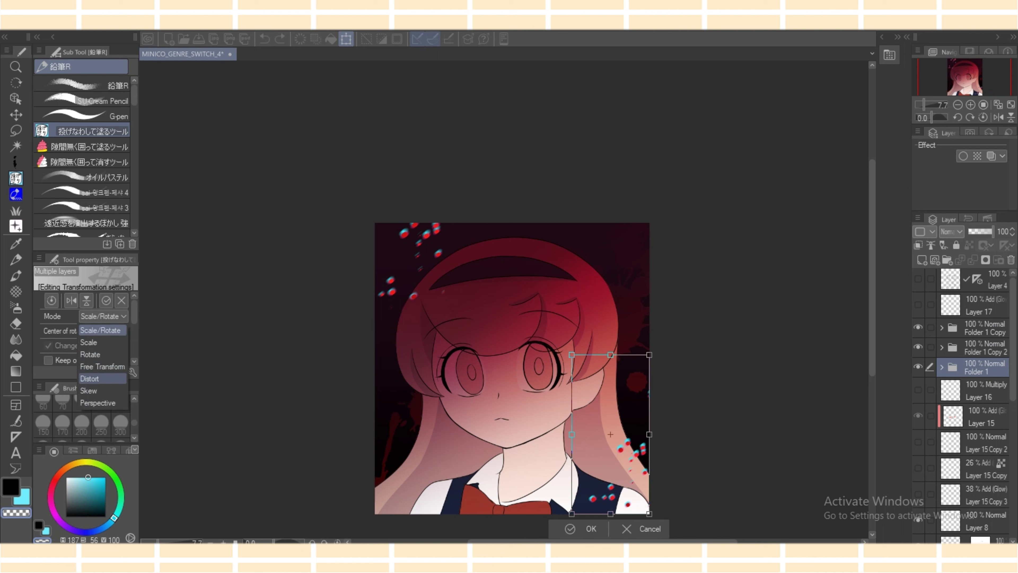
left_click(103, 366)
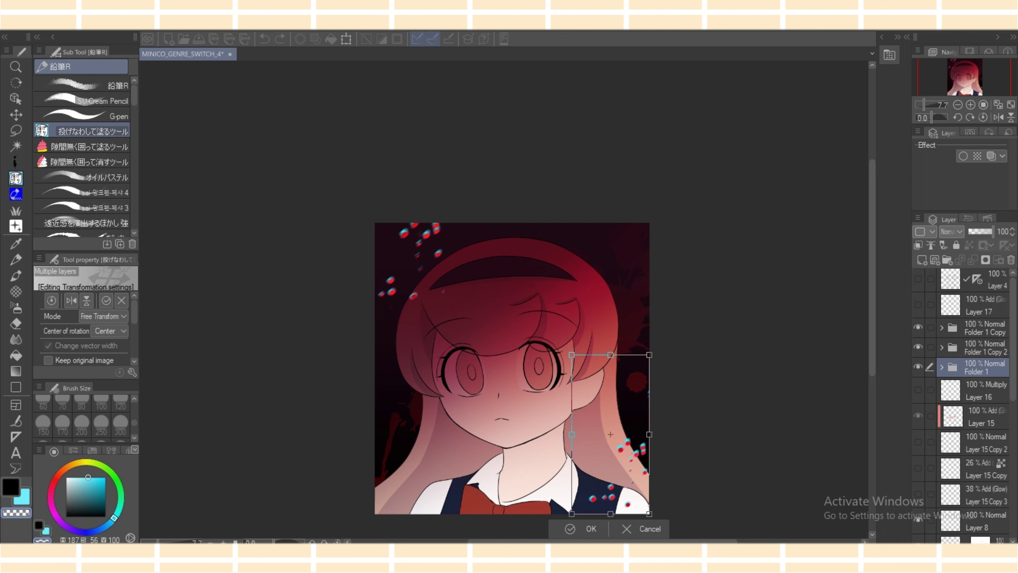
left_click_drag(572, 513, 529, 535)
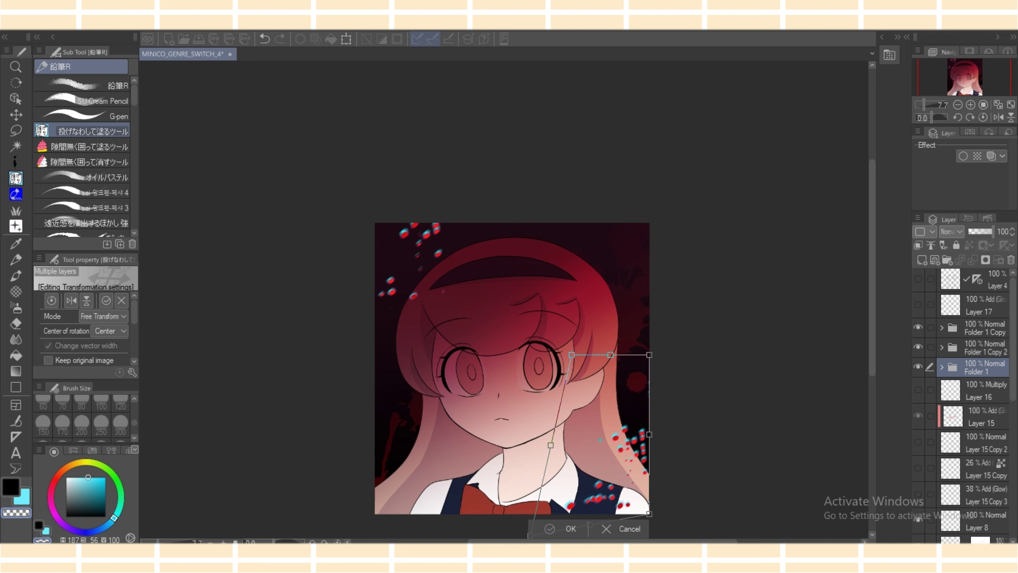
left_click_drag(529, 535, 529, 535)
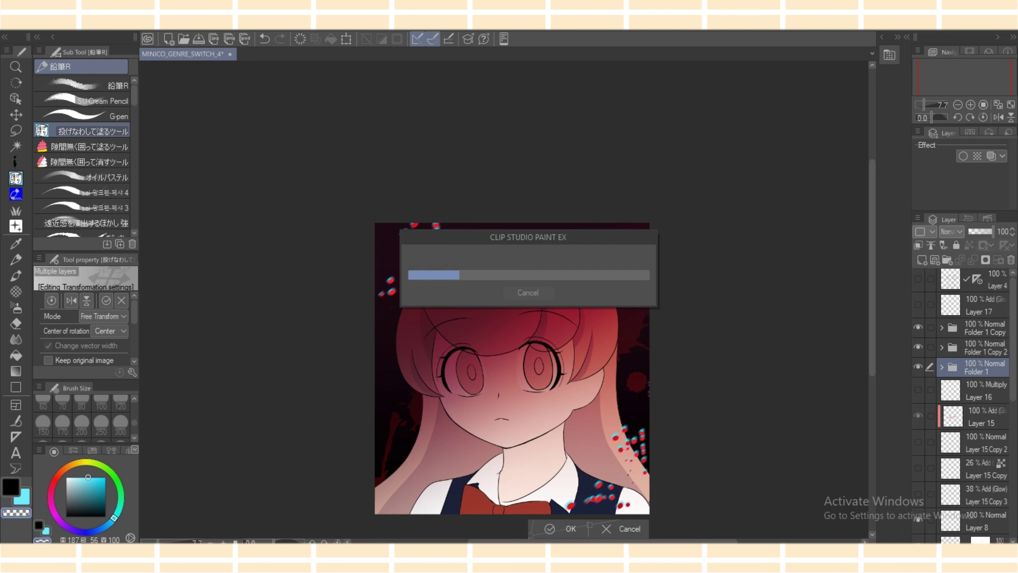
key("Return")
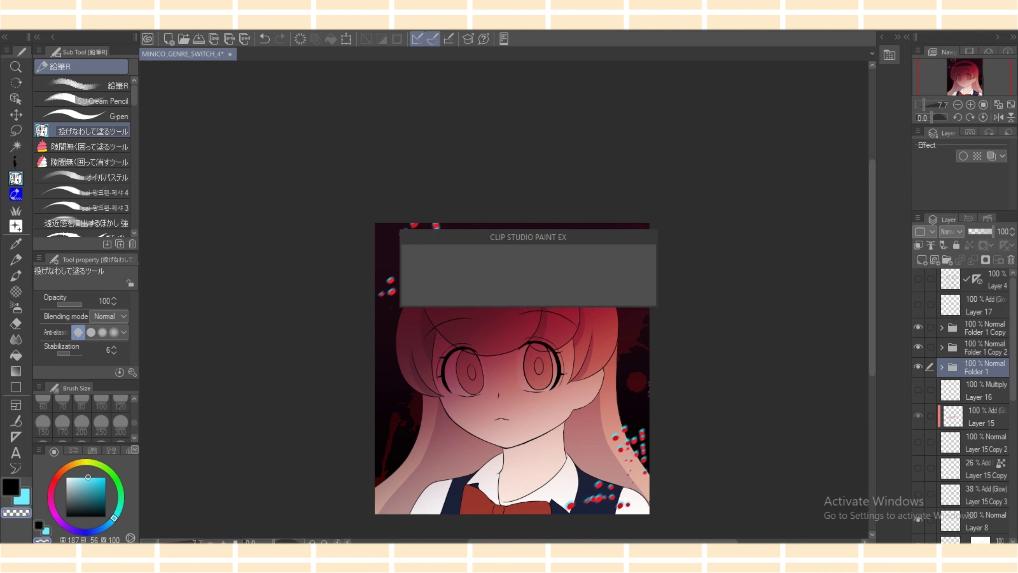
Hide the duplicate droplet folder, Folder 1 Copy 2, and keep the reshaped Folder 1 visible.
left_click(918, 367)
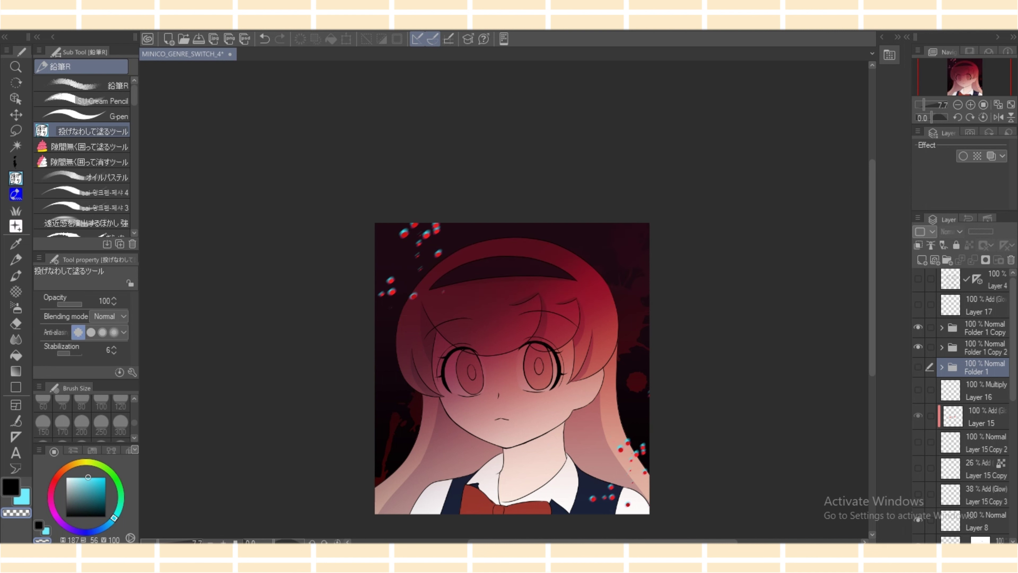
left_click(917, 347)
left_click(917, 367)
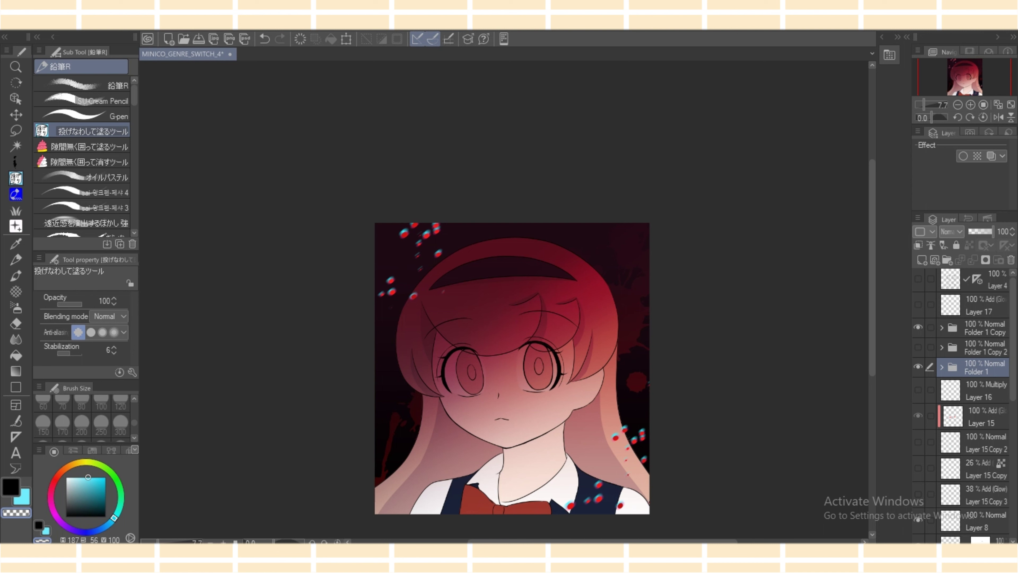
Skew the Folder 1 droplets so their upper edge shifts right, and rotate them slightly counterclockwise.
key("ctrl+t")
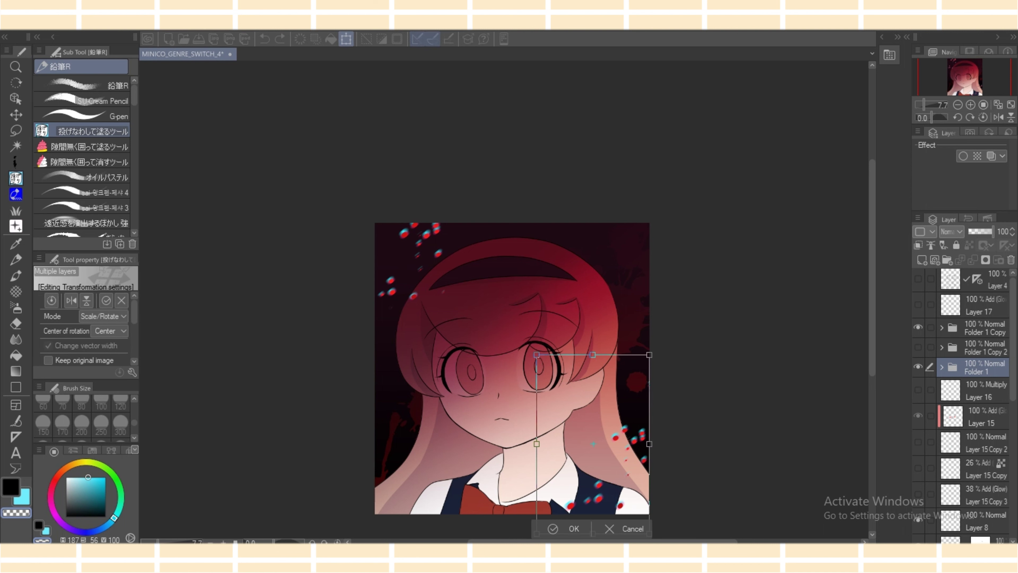
left_click(103, 316)
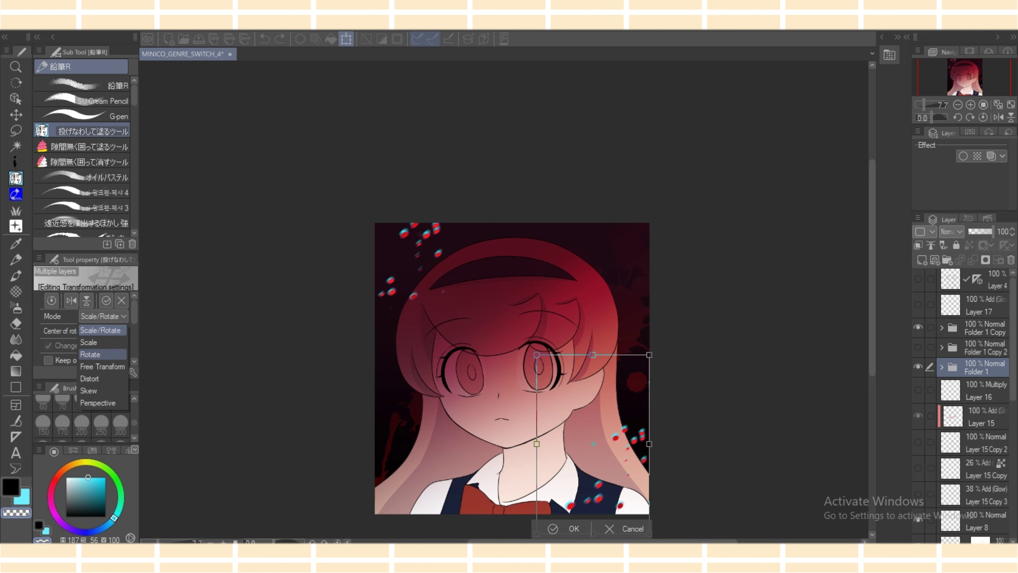
left_click(102, 391)
left_click_drag(593, 355, 617, 354)
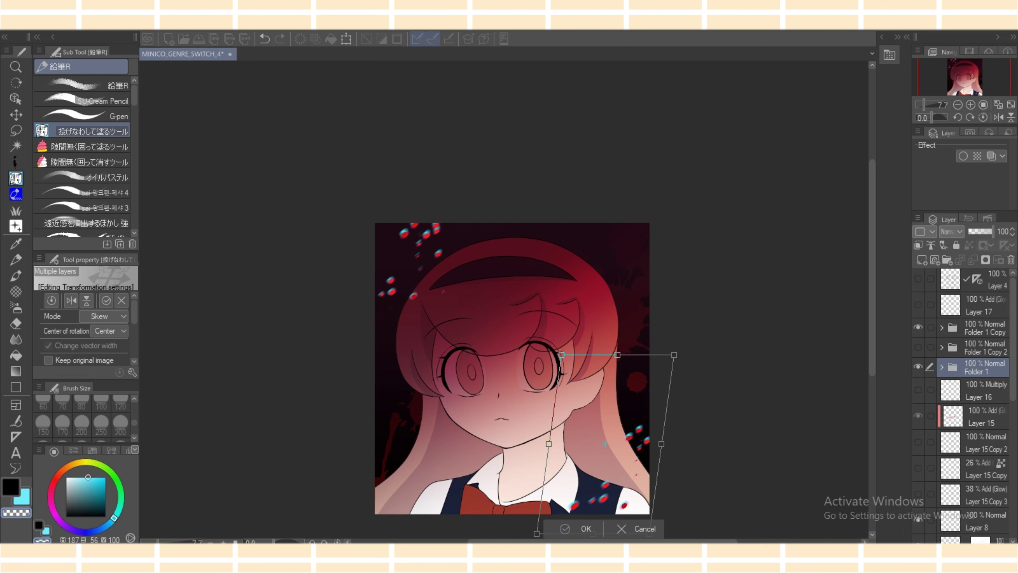
key("Return")
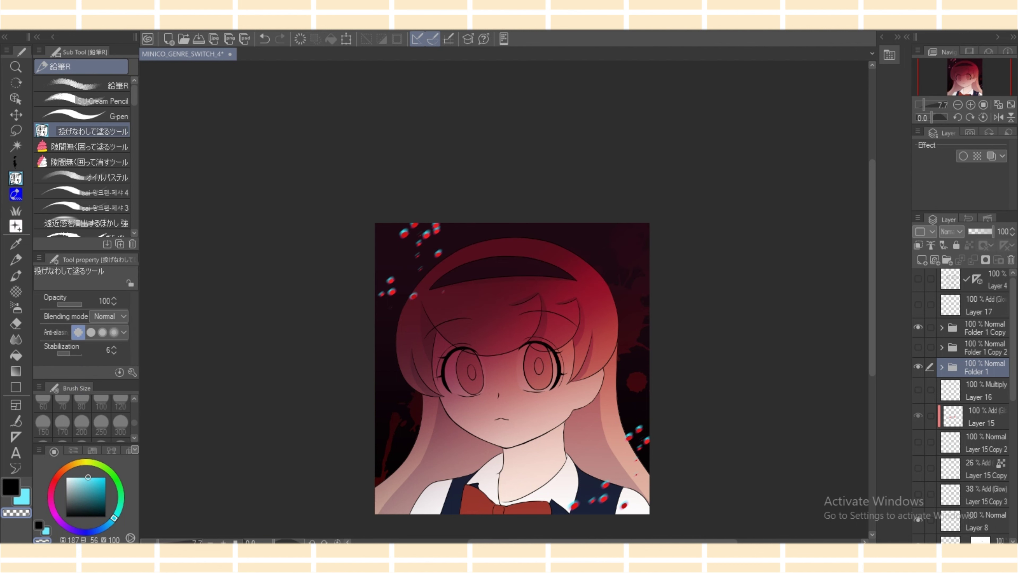
key("ctrl+t")
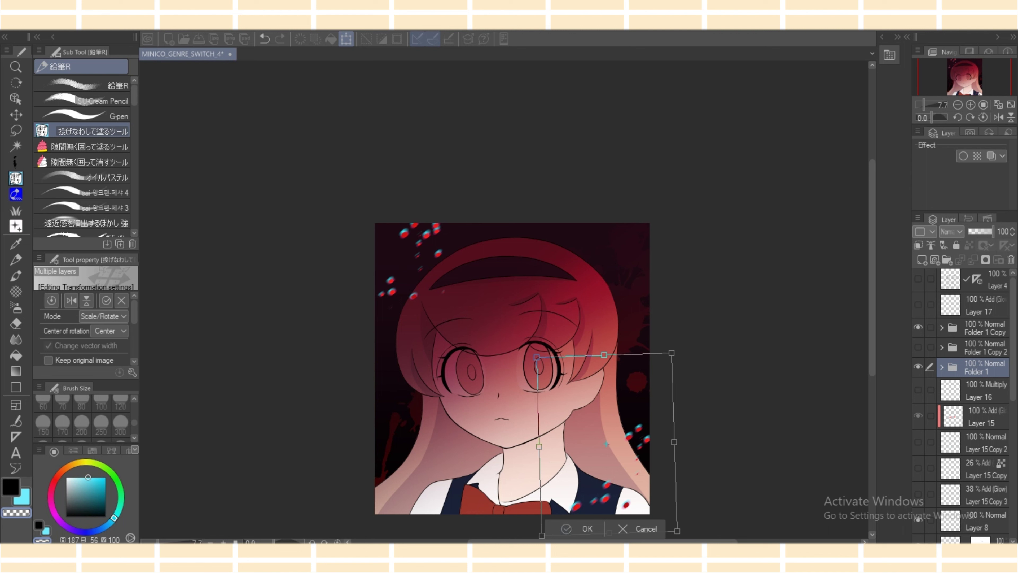
key("Return")
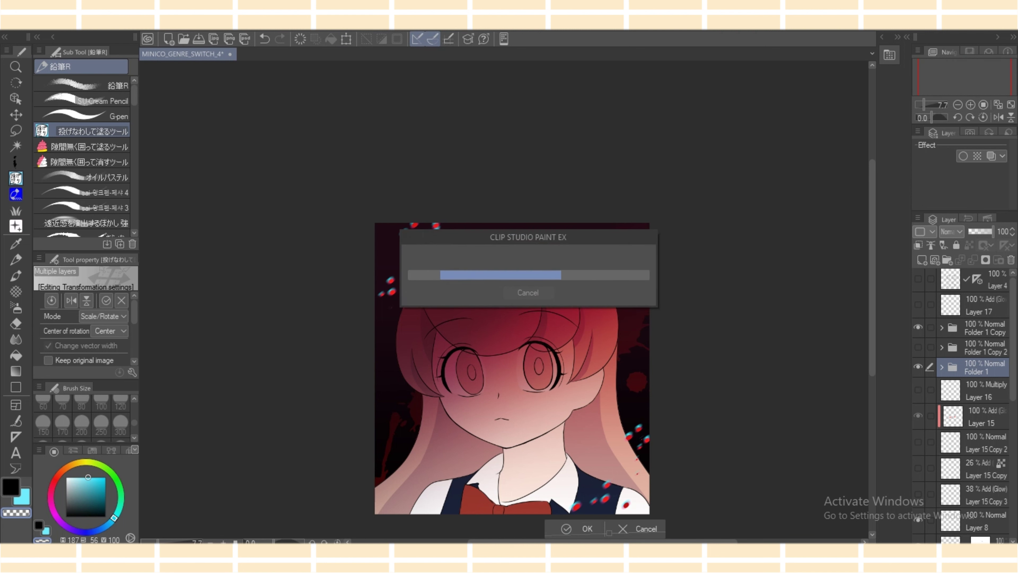
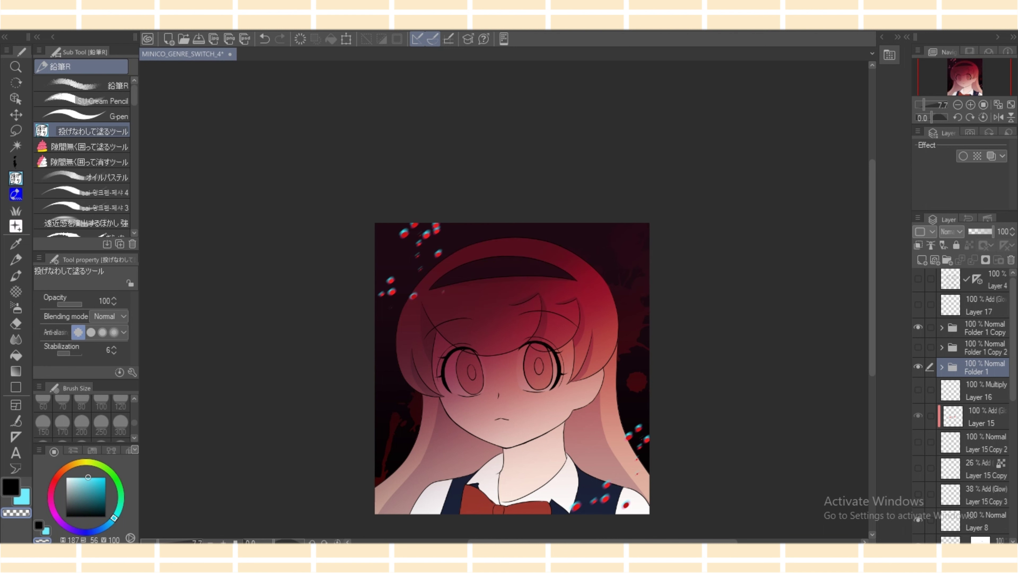
Duplicate the background blood splatter on Layer 9 and move the copy slightly down and left.
scroll(974, 405, "down", 10)
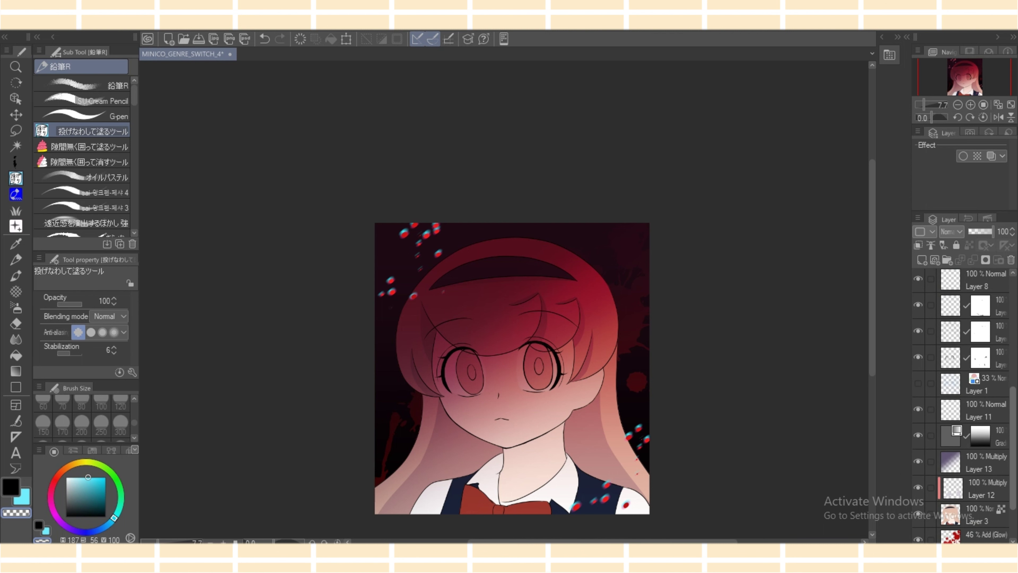
left_click(978, 488)
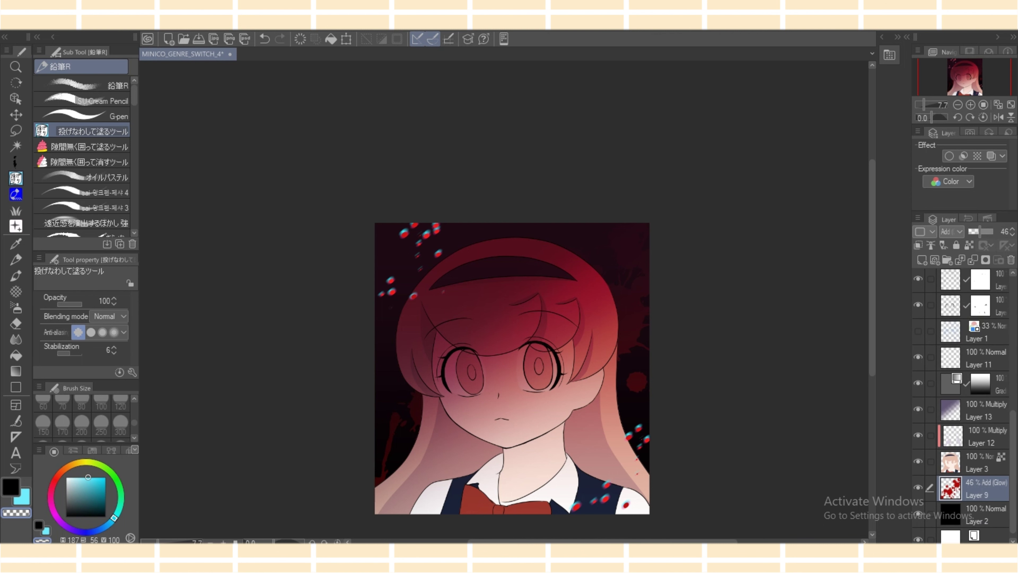
key("ctrl+c")
key("ctrl+v")
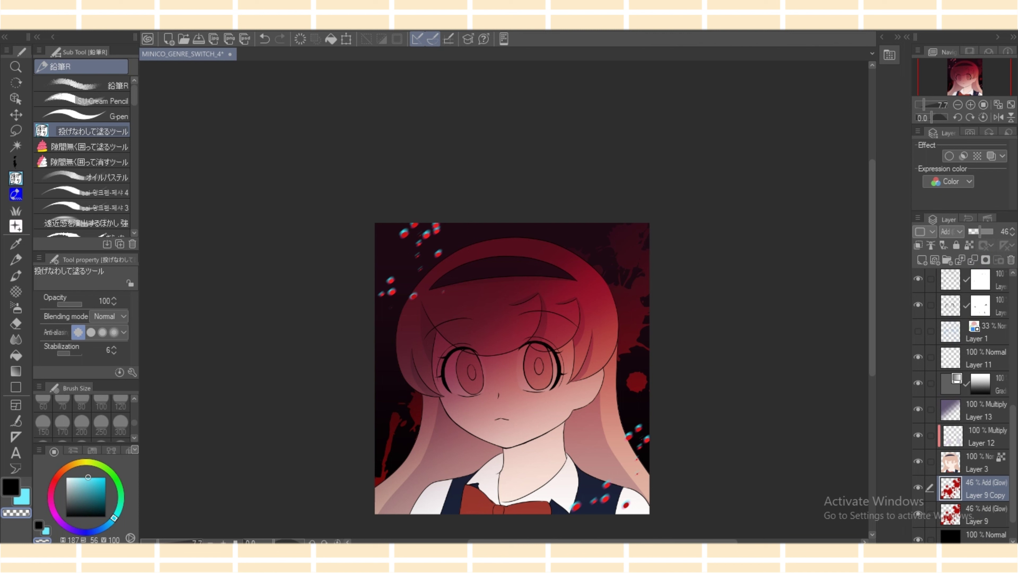
left_click(16, 115)
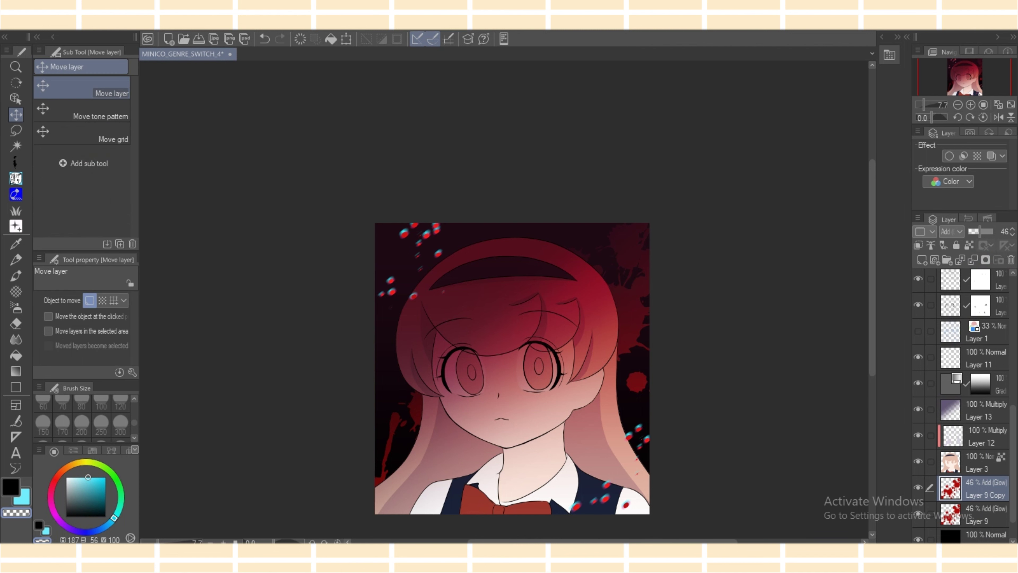
left_click_drag(479, 474, 476, 485)
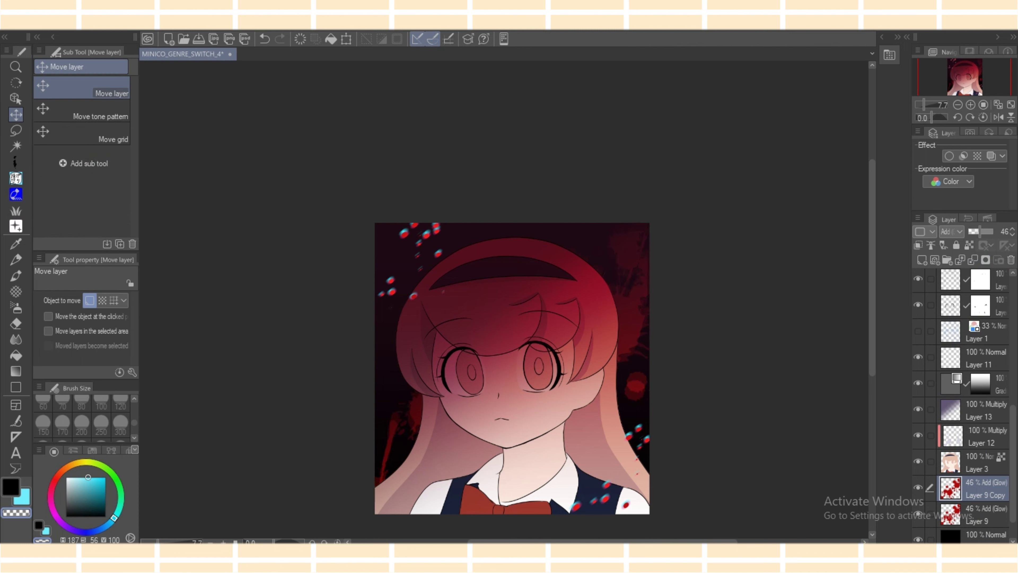
Lock the splatter copy's transparent pixels, fill it with bright cyan (hue 179, saturation 86, value 100), and place it beneath Layer 9.
left_click(968, 245)
key("c")
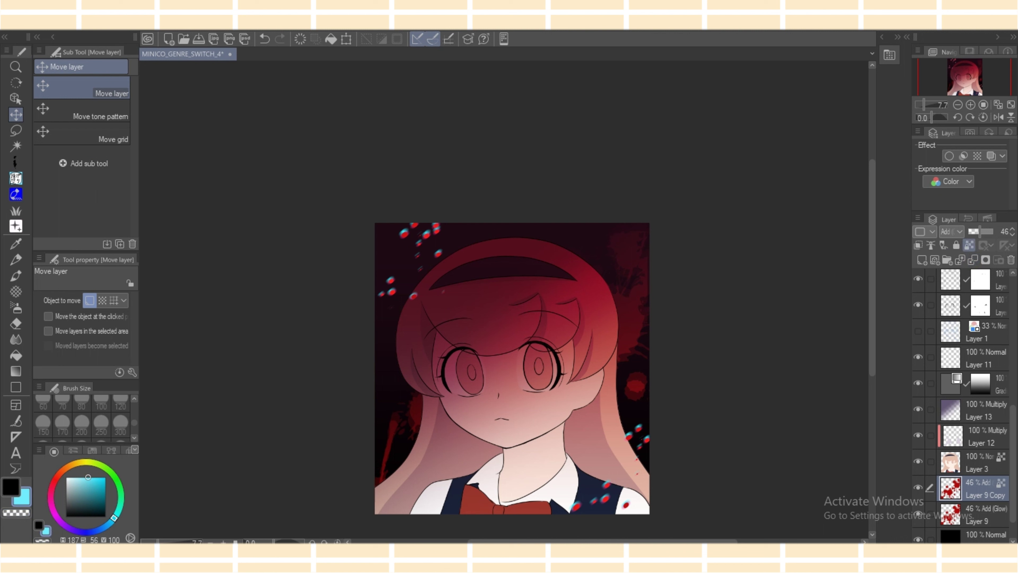
left_click(331, 39)
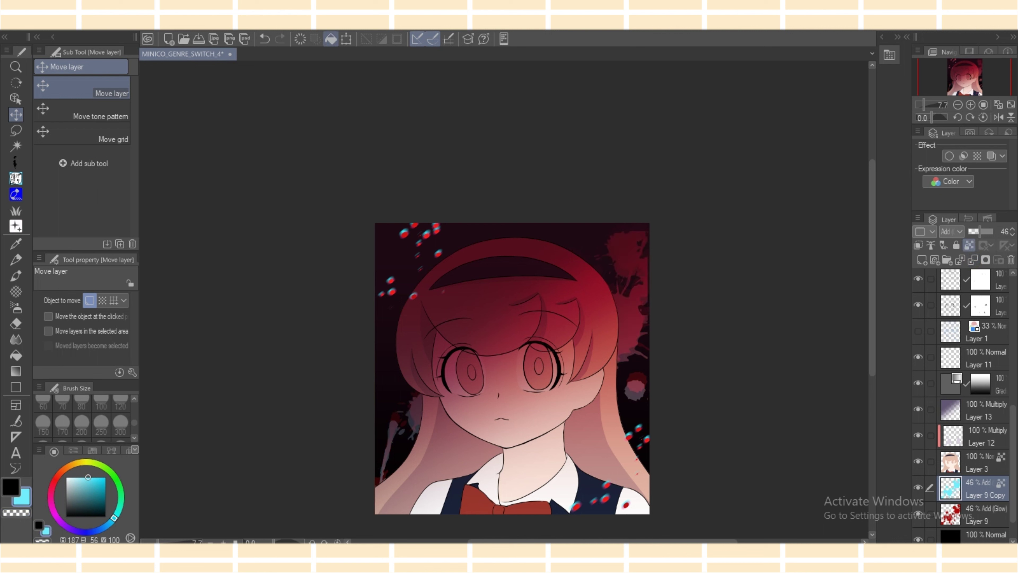
left_click(951, 232)
left_click(952, 231)
left_click_drag(89, 477, 99, 477)
left_click_drag(114, 518, 116, 514)
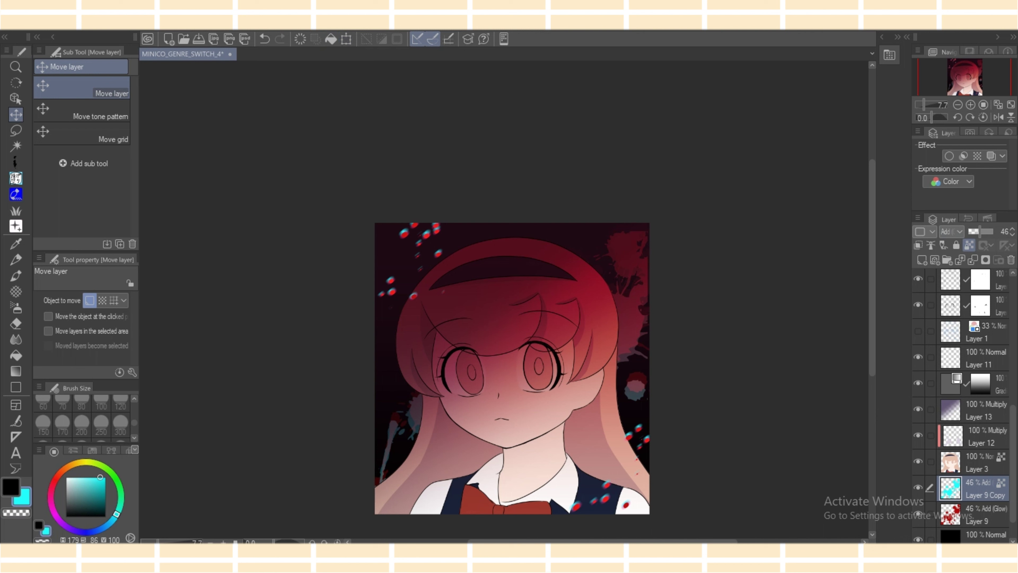
left_click_drag(978, 488, 978, 524)
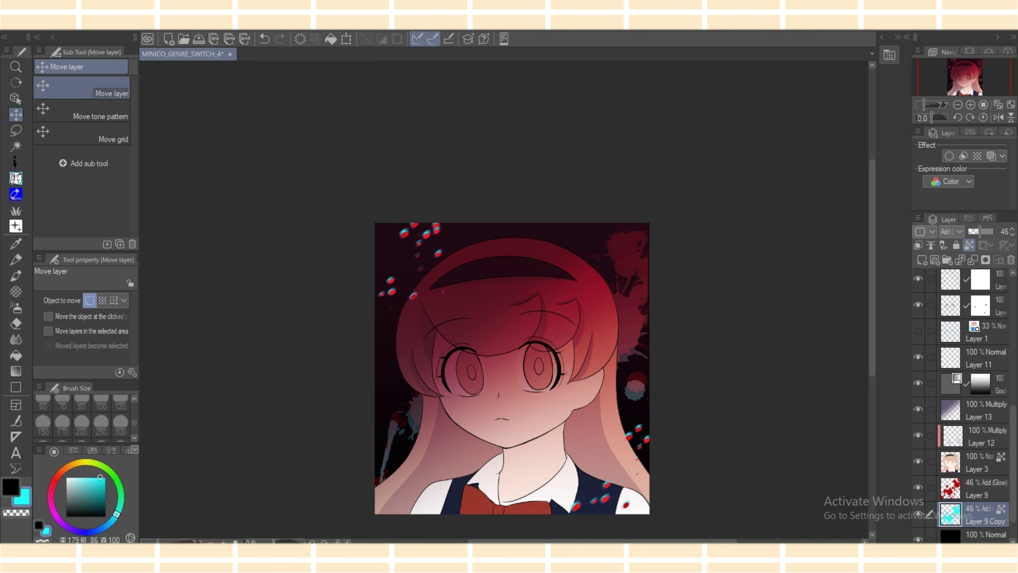
Set the cyan splatter copy, Layer 9 Copy, to the Normal blending mode, comparing it with Multiply.
left_click(950, 232)
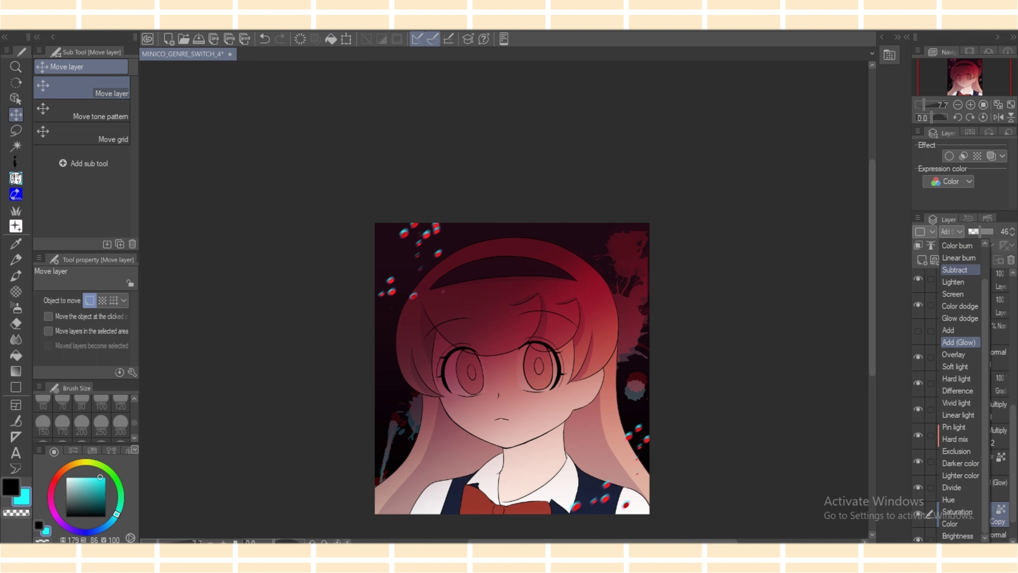
left_click(952, 245)
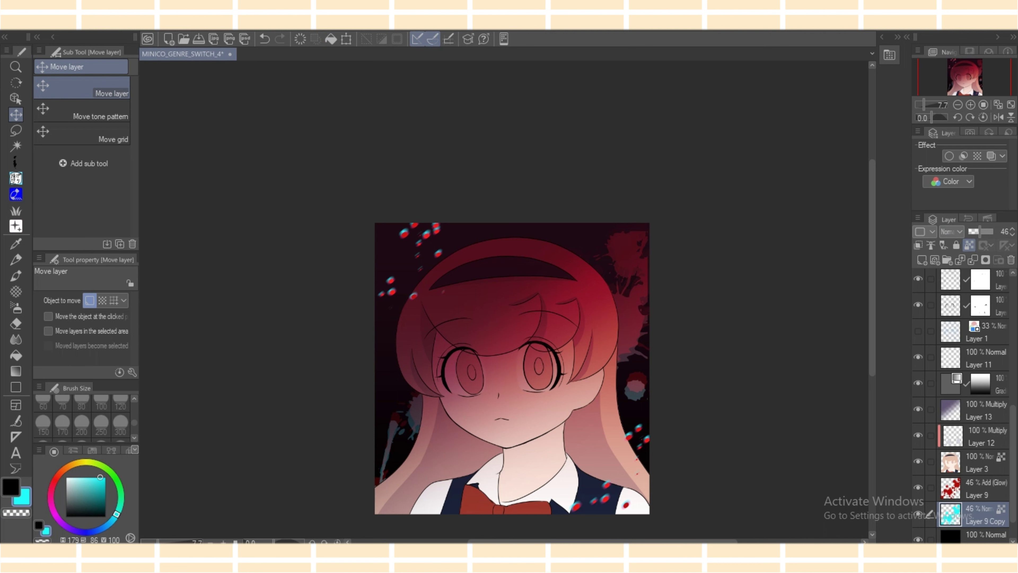
left_click(949, 232)
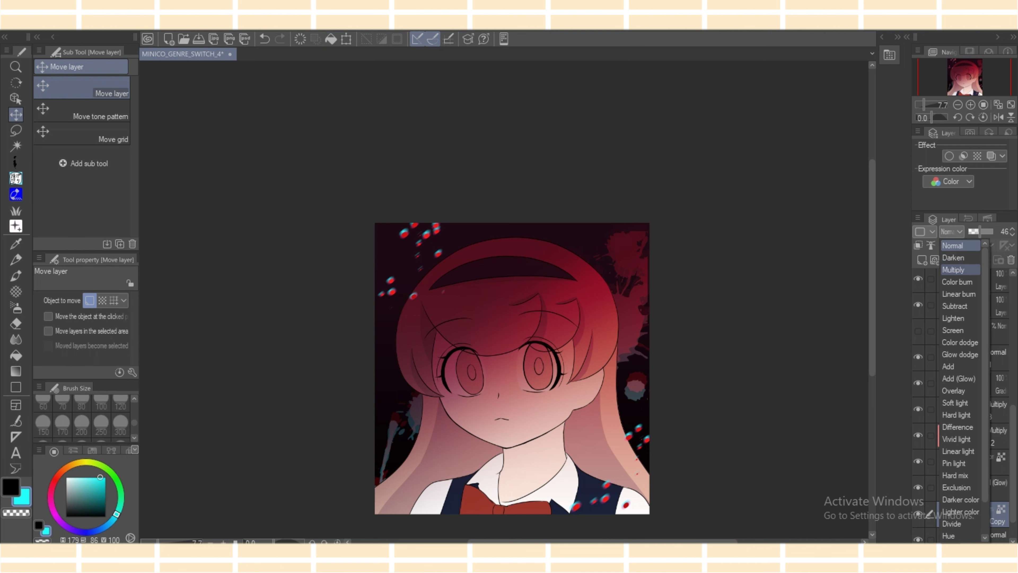
left_click(952, 269)
left_click(950, 231)
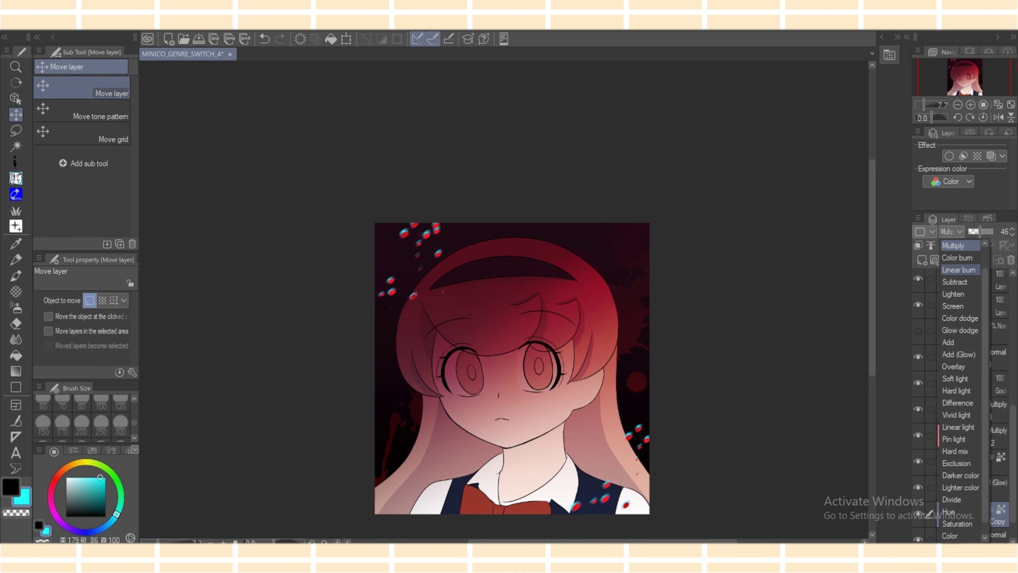
scroll(960, 257, "up", 2)
left_click(953, 245)
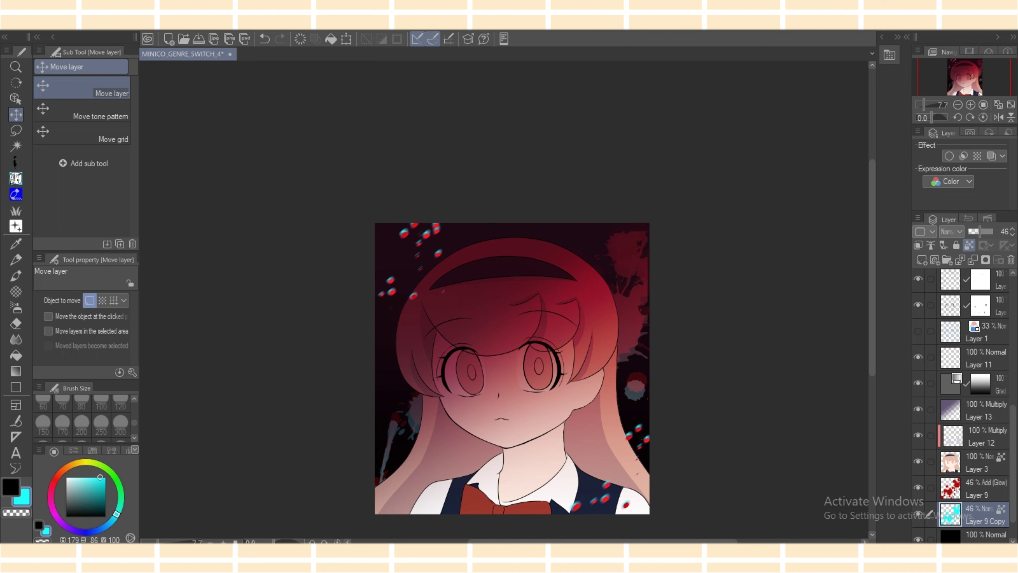
Set the red splatter on Layer 9 to 64% opacity and the unlocked cyan Layer 9 Copy to 28%.
left_click(979, 488)
left_click_drag(981, 232, 993, 231)
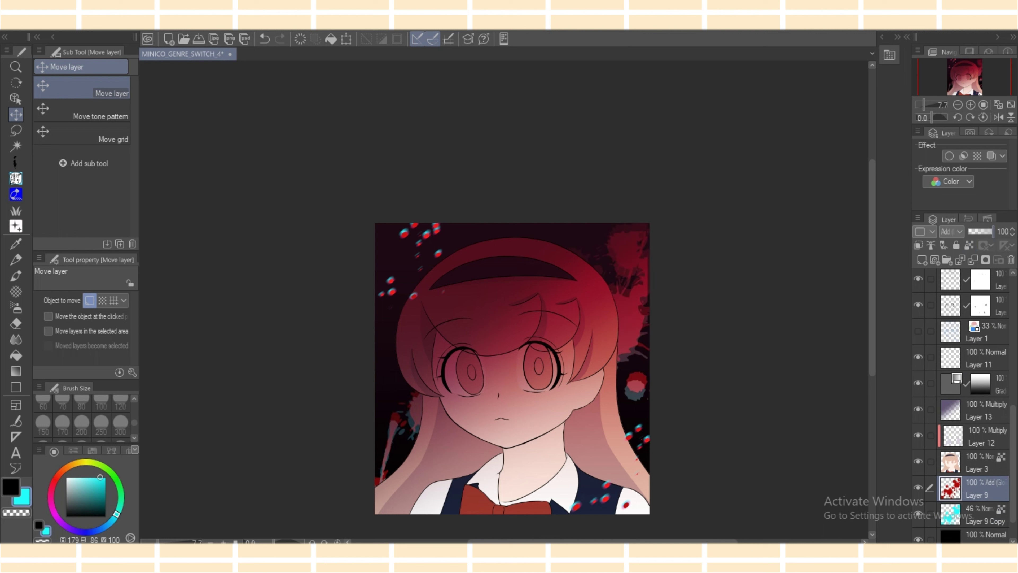
left_click_drag(993, 232, 983, 232)
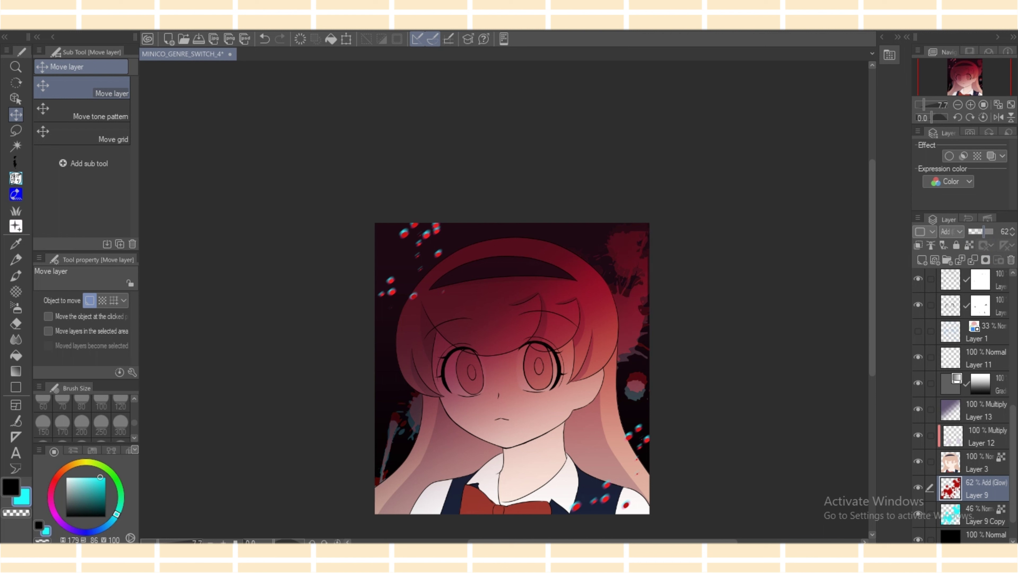
left_click(985, 515)
left_click(968, 245)
left_click_drag(980, 231, 974, 231)
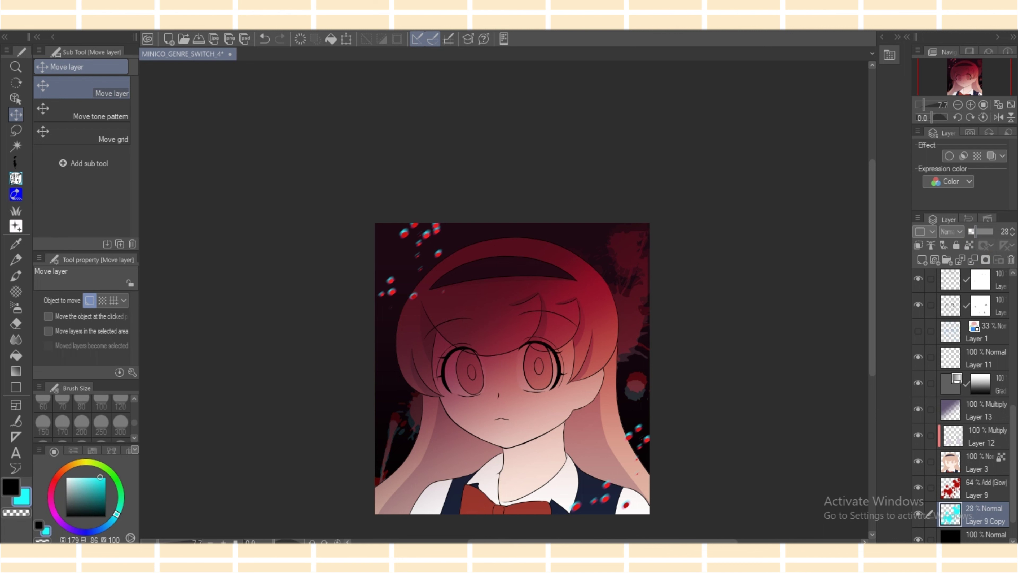
Duplicate the cyan splatter layer and apply a Motion blur to the copy, using both directions and Box mode.
key("ctrl+v")
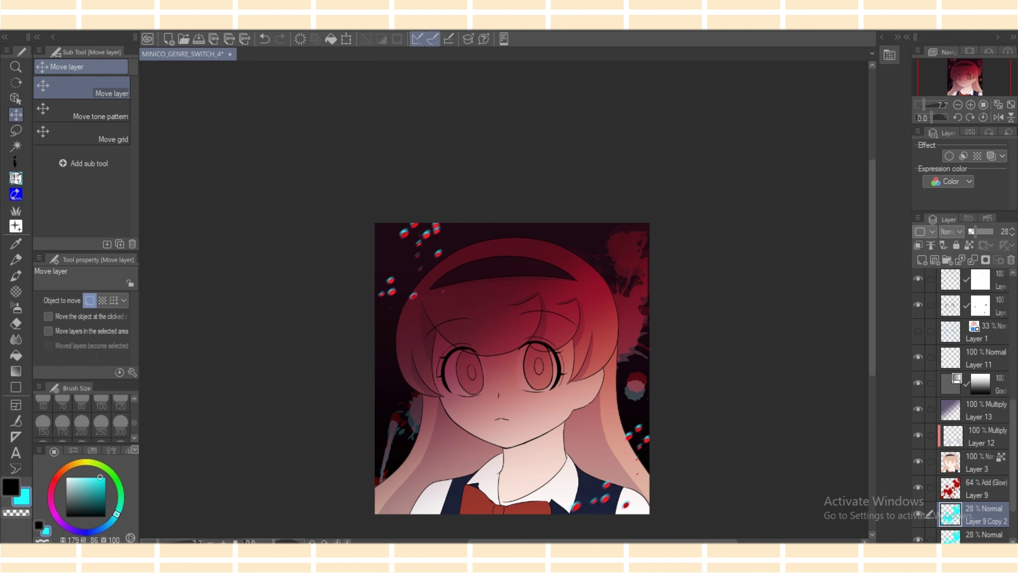
left_click(256, 25)
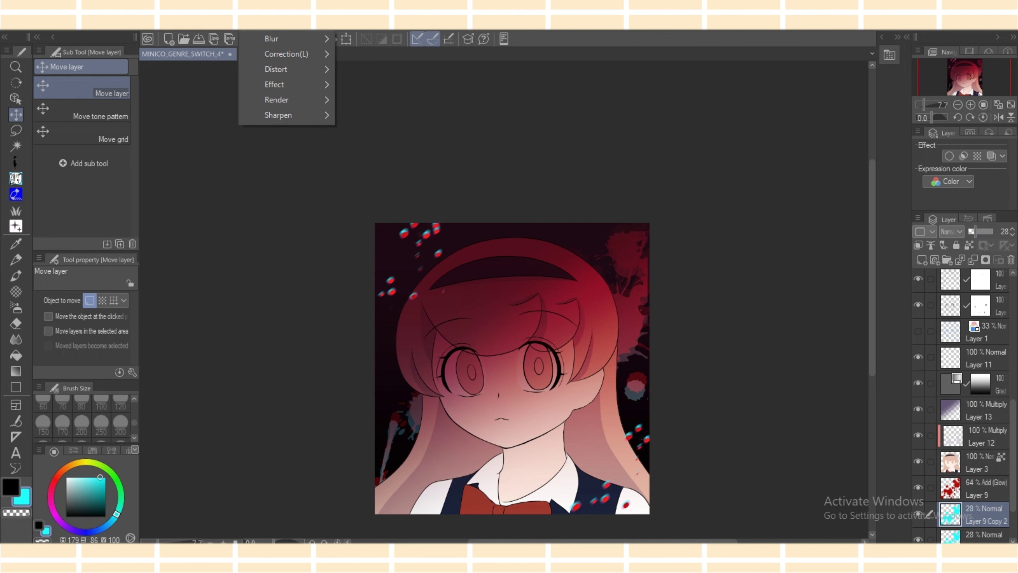
mouse_move(286, 38)
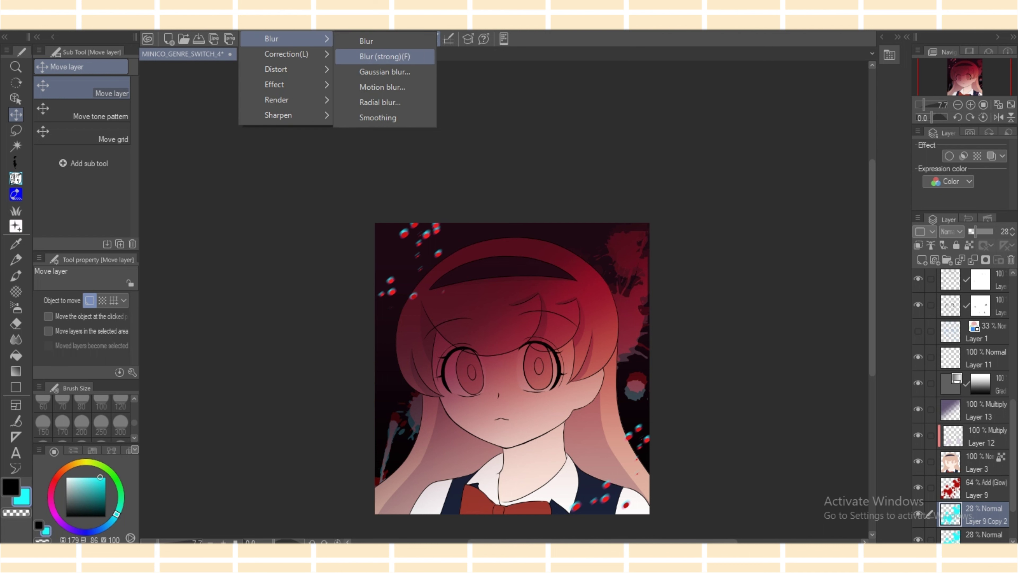
key("Return")
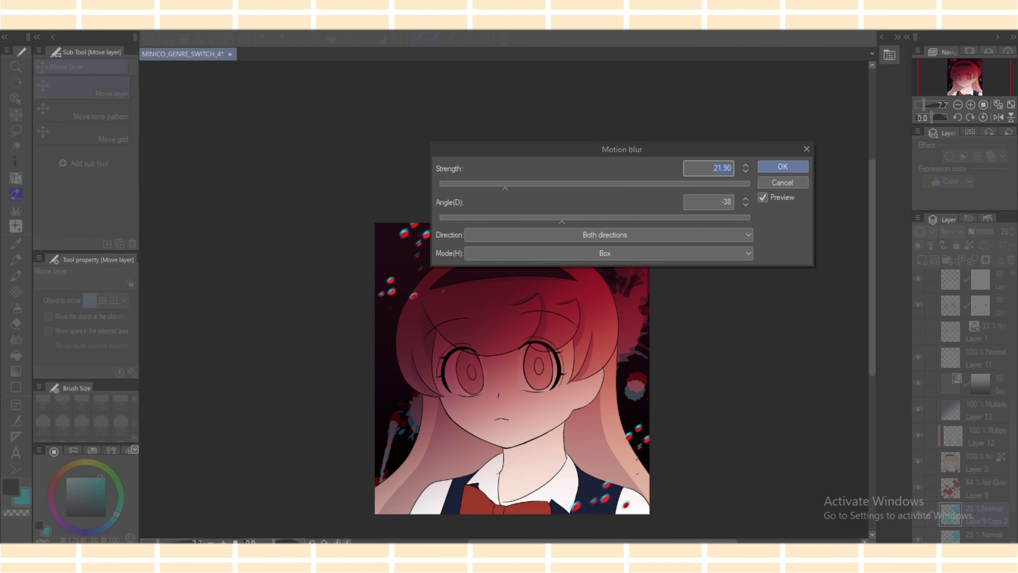
left_click_drag(505, 187, 527, 187)
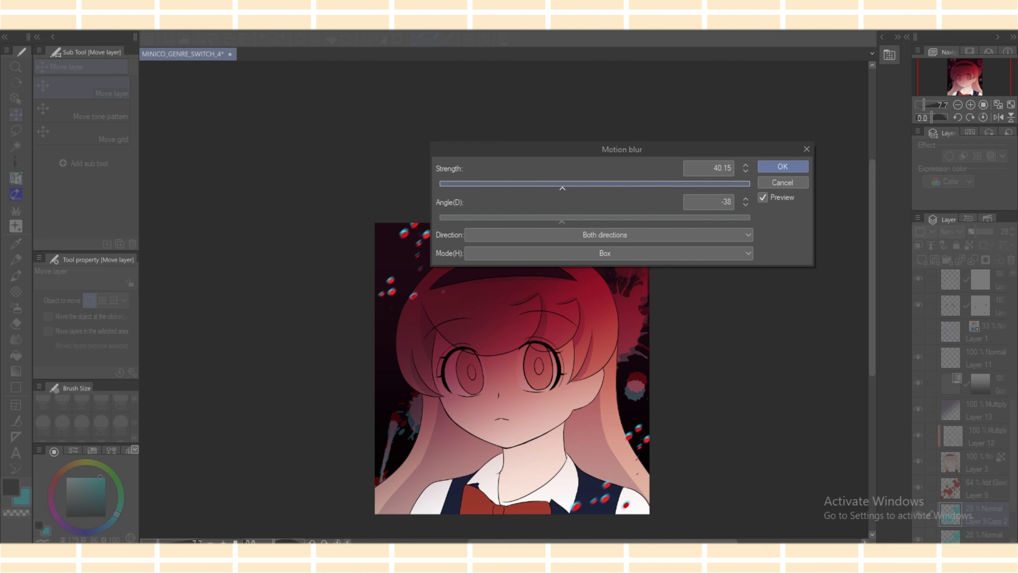
left_click_drag(602, 187, 558, 187)
left_click_drag(562, 222, 540, 221)
left_click_drag(518, 187, 546, 187)
left_click(782, 167)
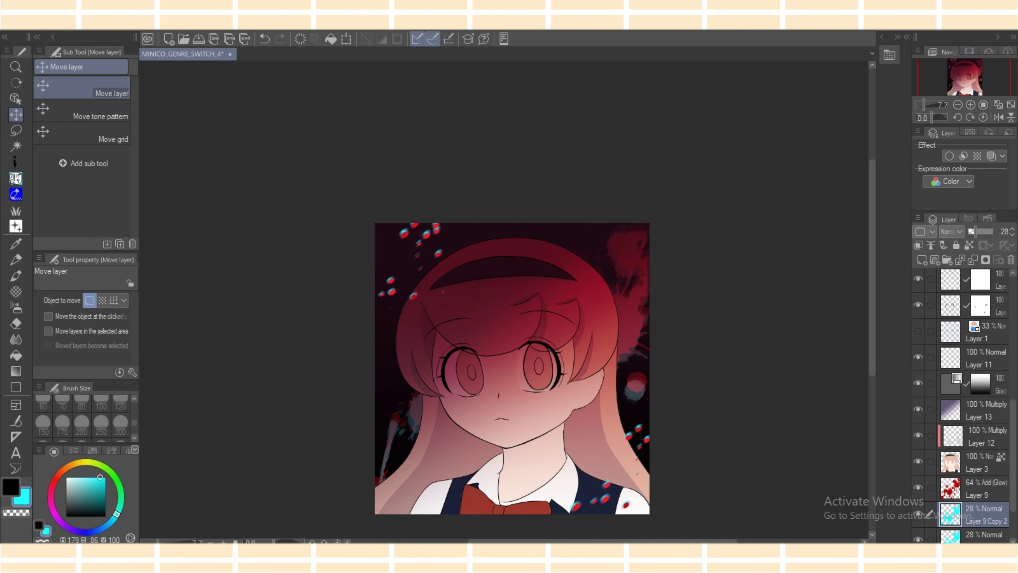
Nudge the blurred cyan splatter slightly left and set its blending mode to Add (Glow).
scroll(970, 405, "down", 3)
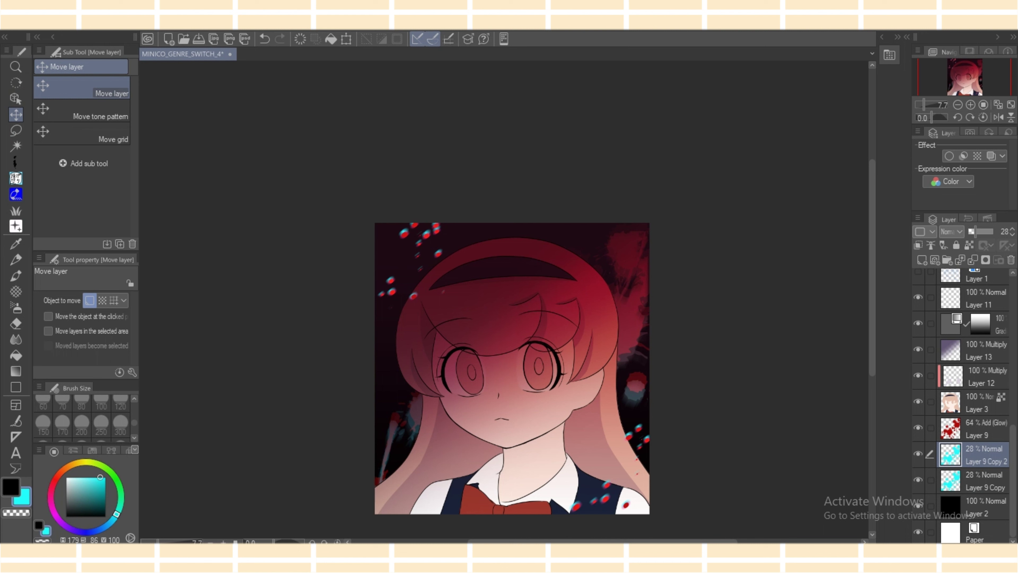
key("Left")
key("Left")
key("Left")
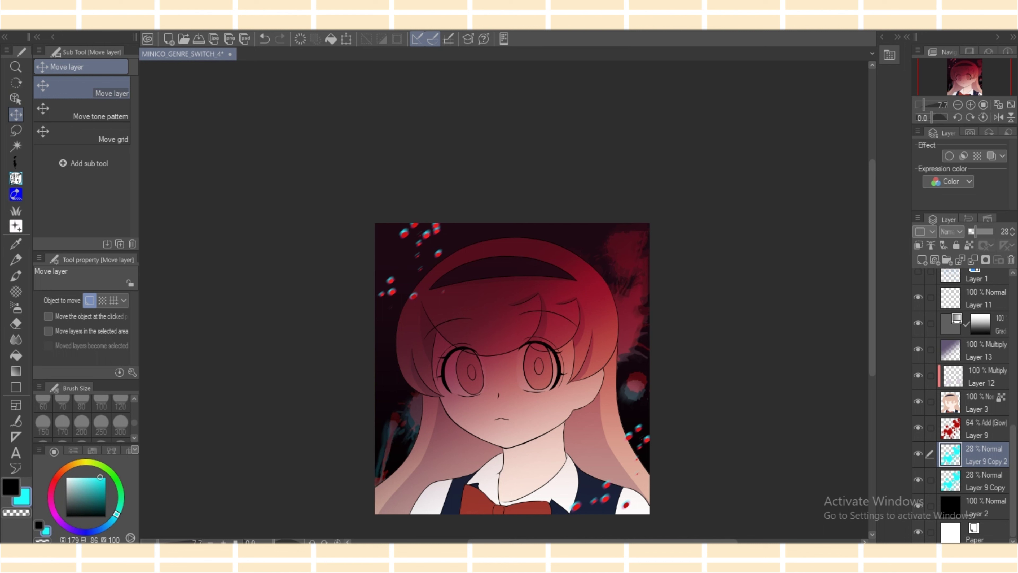
left_click(969, 245)
left_click(951, 232)
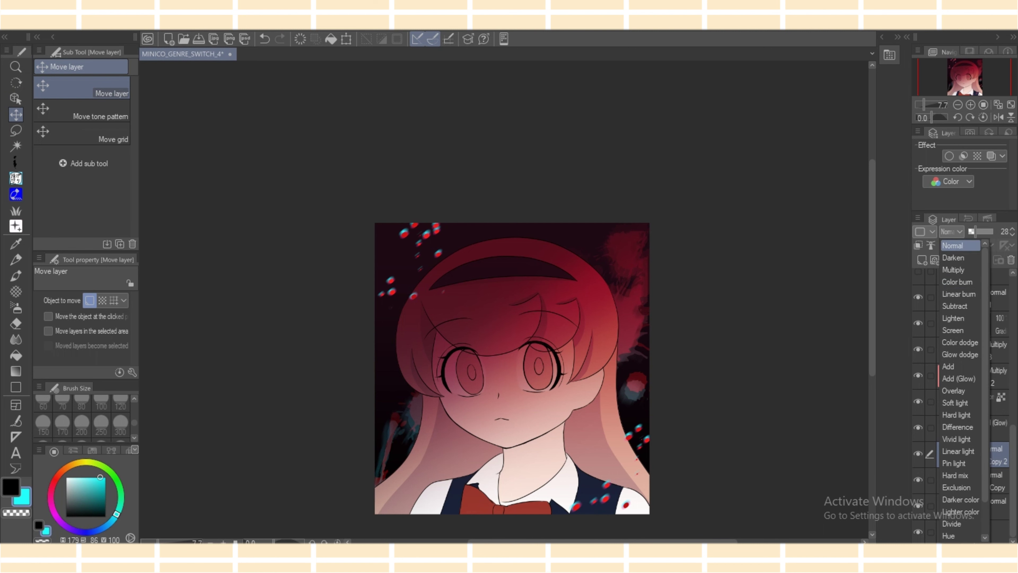
left_click(959, 378)
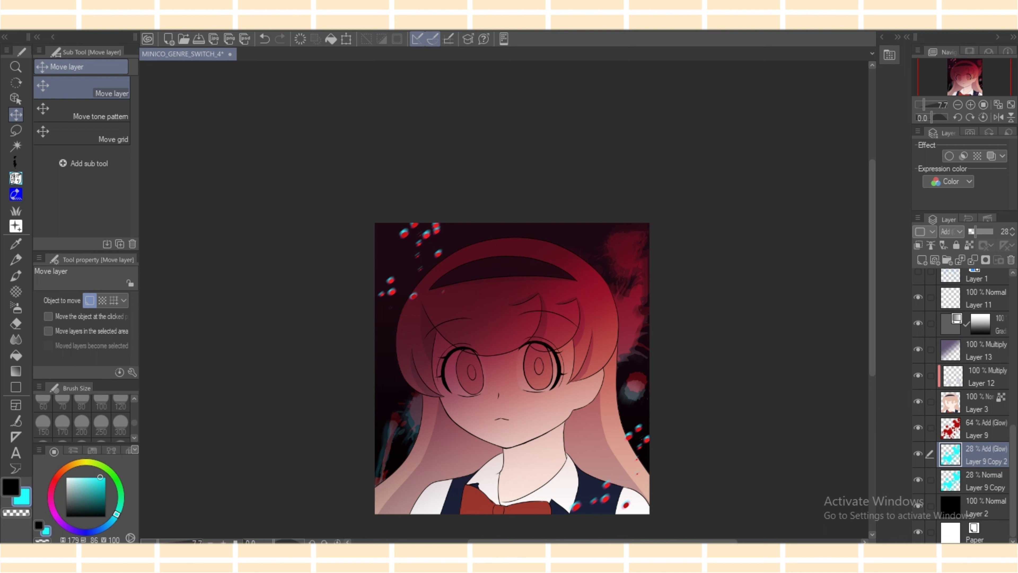
Duplicate the blurred cyan splatter, try Multiply on the new copy, and set it back to Add (Glow).
key("ctrl+c")
key("ctrl+v")
left_click(951, 231)
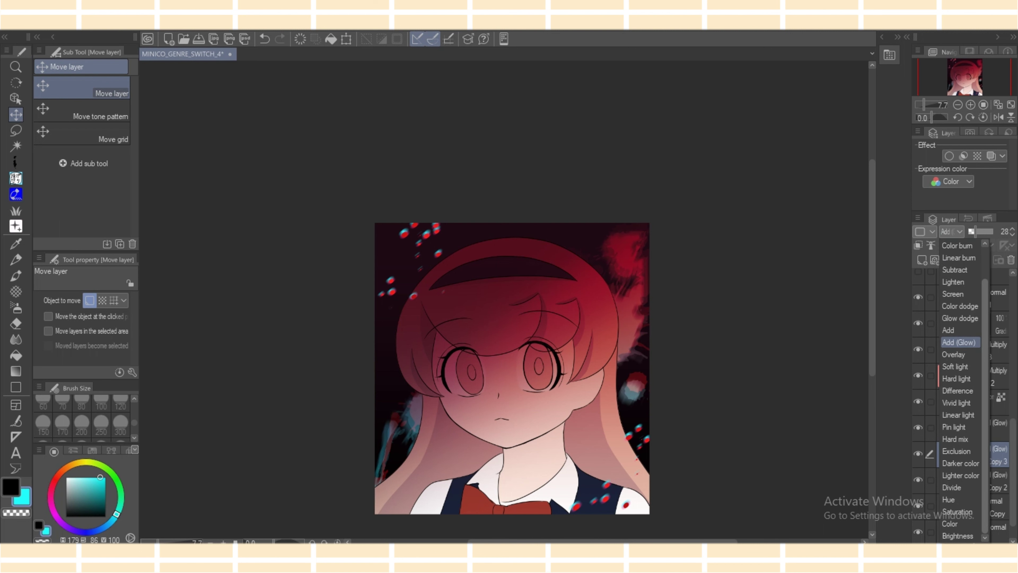
scroll(961, 257, "up", 1)
left_click(961, 270)
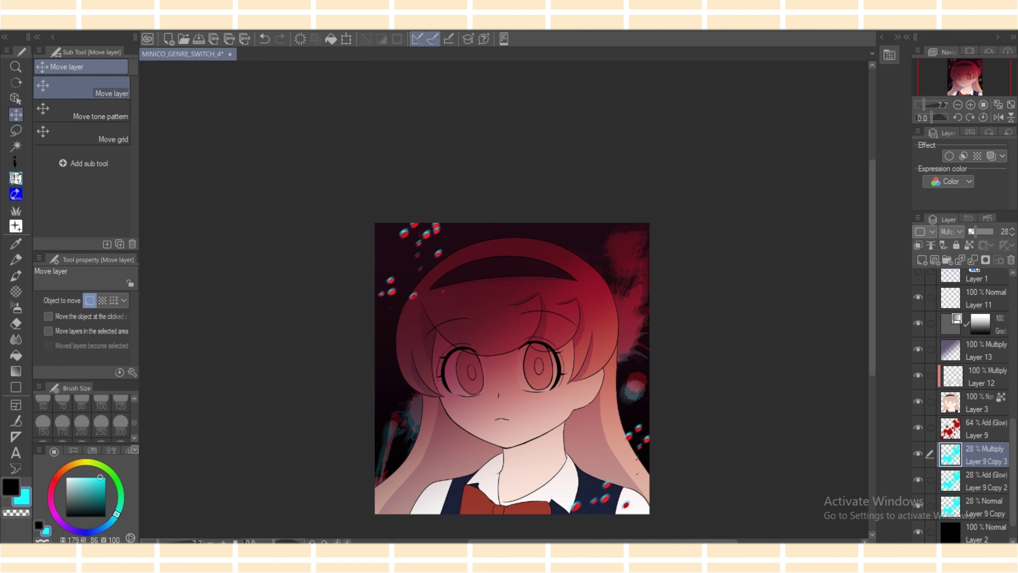
left_click(951, 232)
left_click(960, 354)
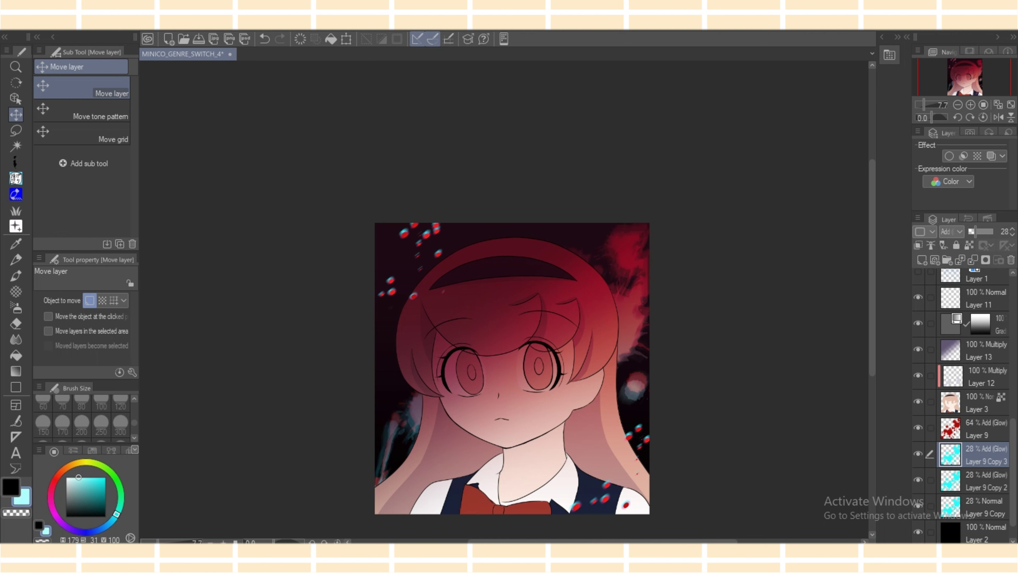
Lock Layer 9 Copy 3's transparent pixels, fill it with red (hue 352, saturation 86, value 100), and place it above Layer 9.
left_click(54, 484)
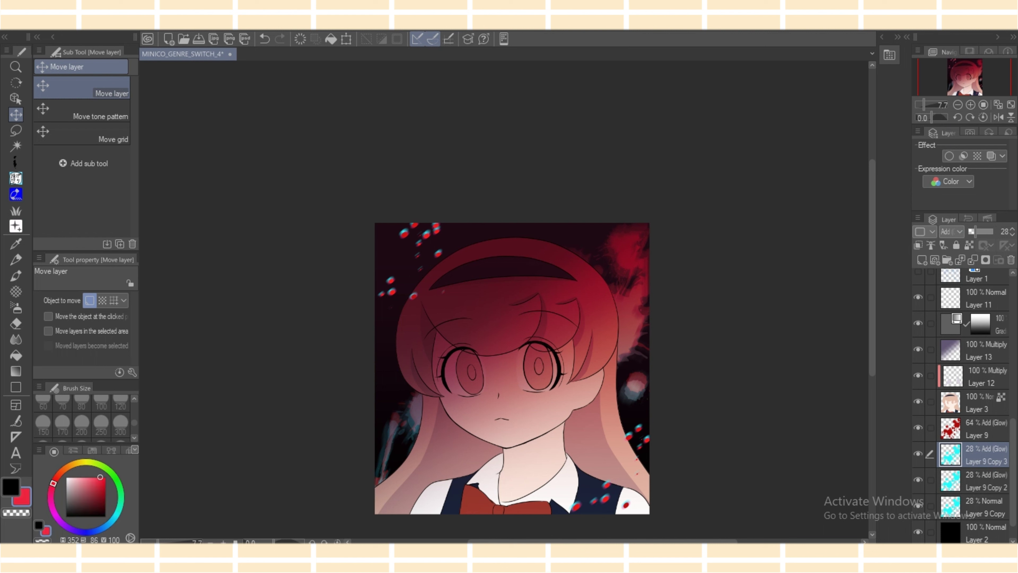
left_click(969, 245)
left_click(331, 38)
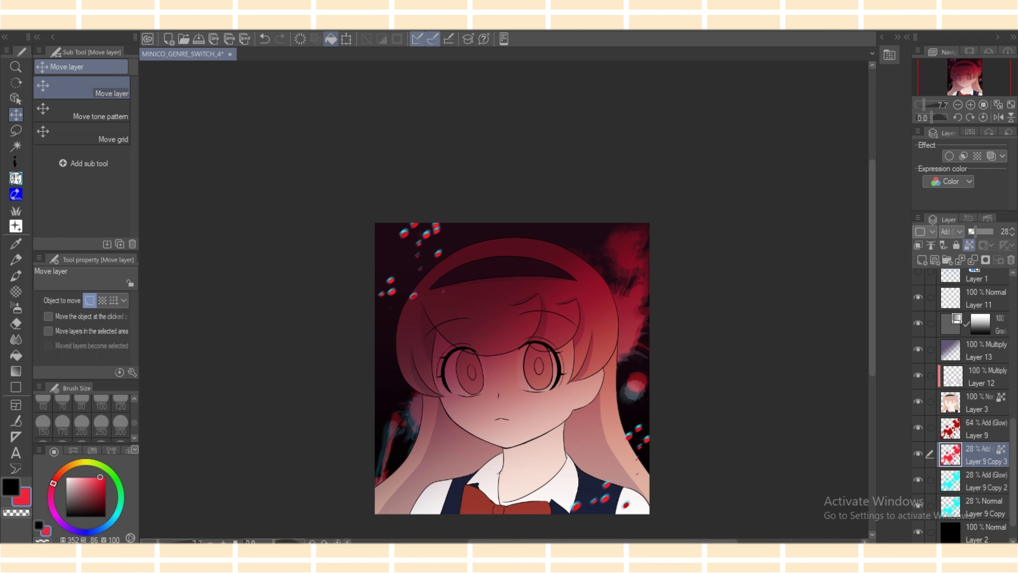
left_click_drag(974, 454, 974, 417)
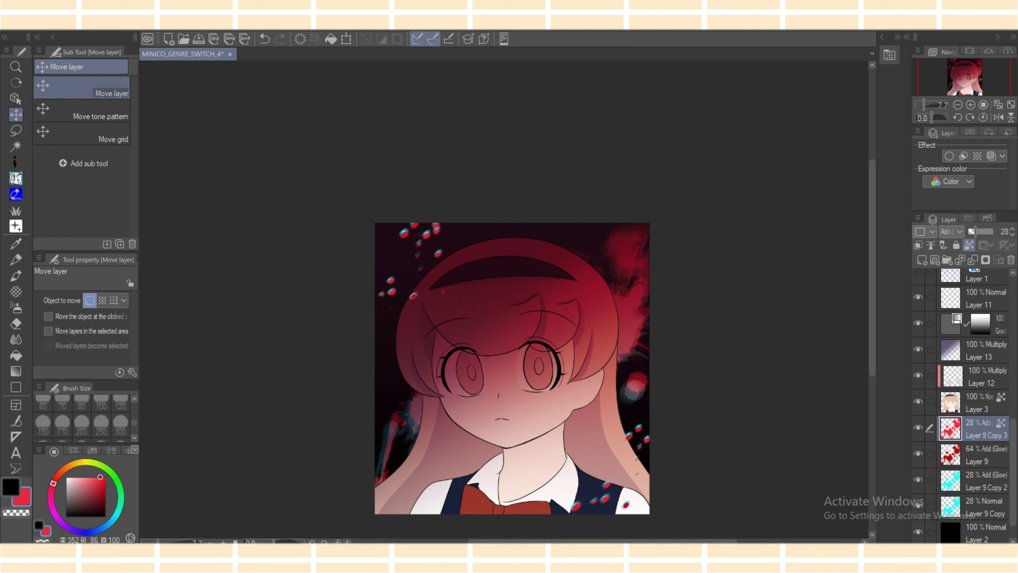
Add a new raster layer directly above Folder 1 Copy and choose black as the drawing colour.
scroll(512, 368, "down", 2)
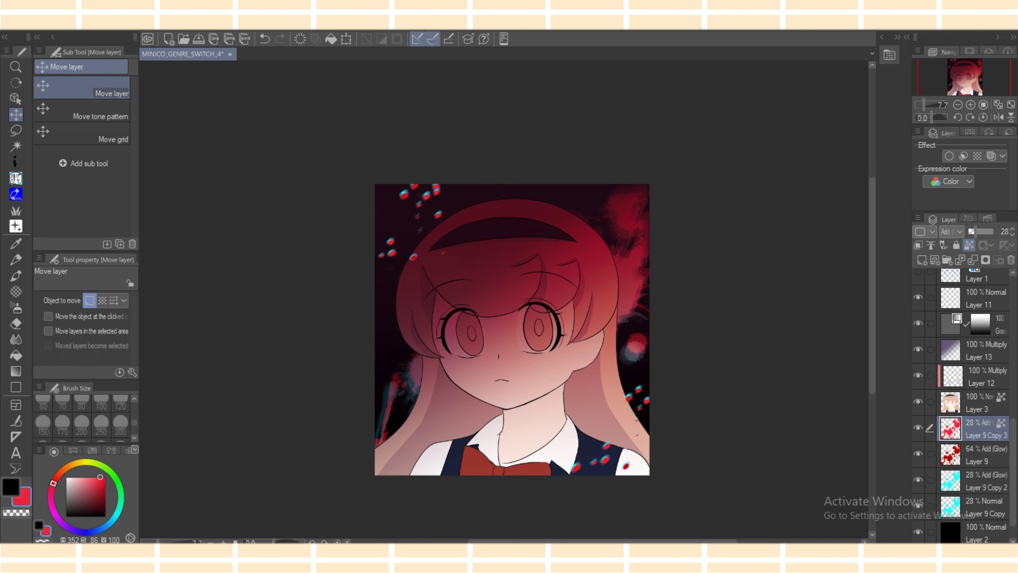
scroll(974, 405, "up", 5)
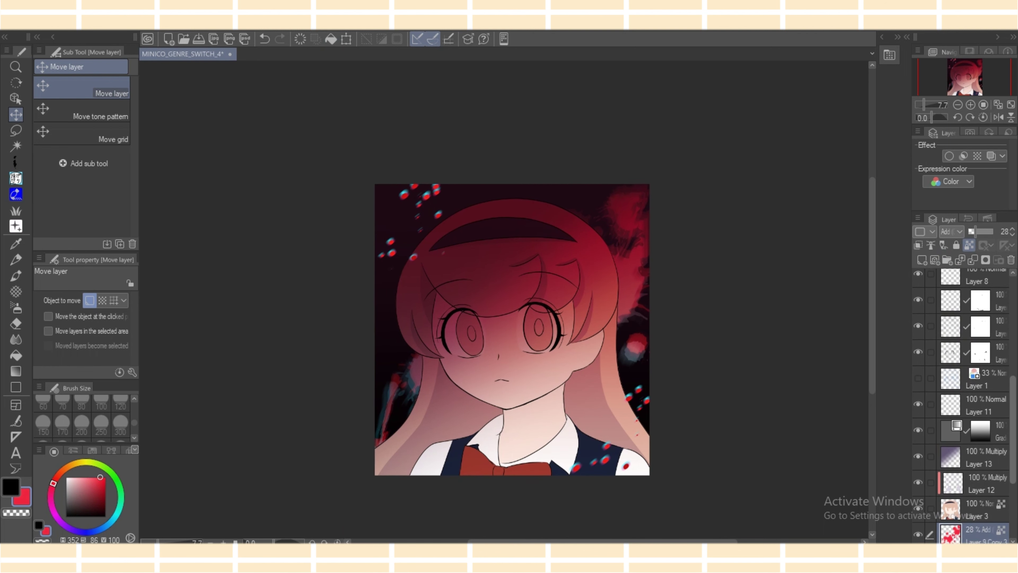
scroll(974, 405, "up", 3)
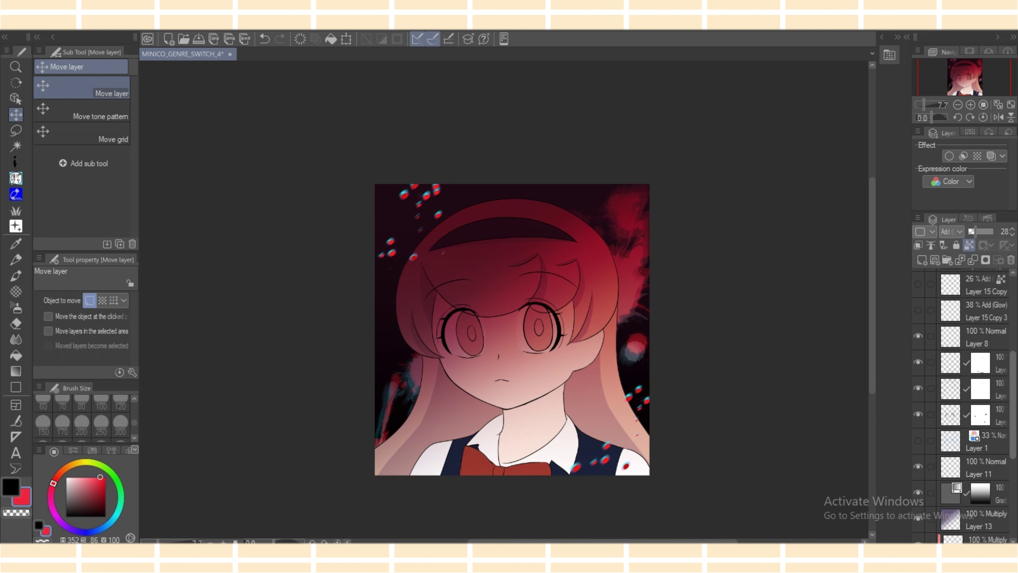
scroll(974, 405, "up", 4)
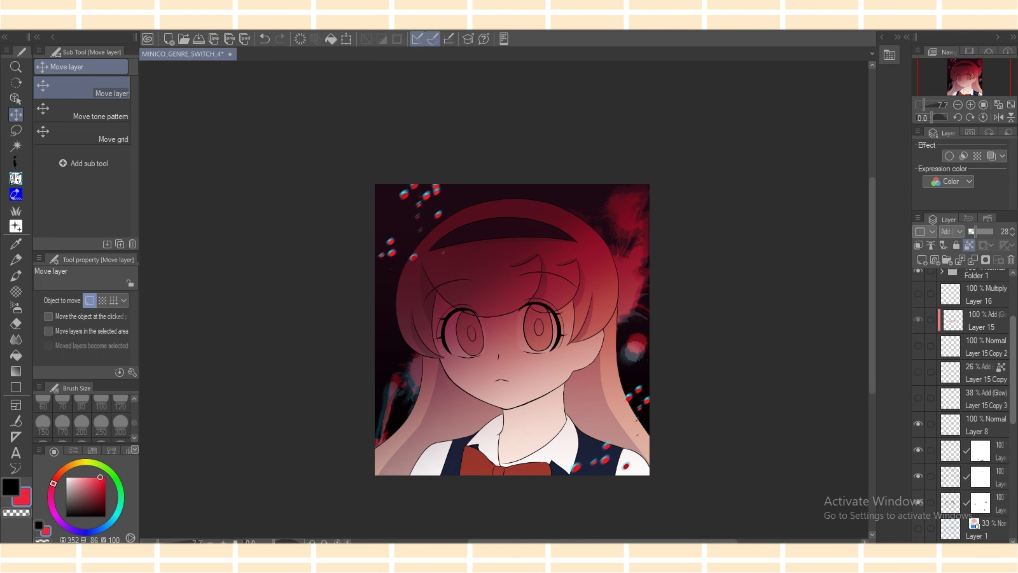
scroll(974, 405, "up", 4)
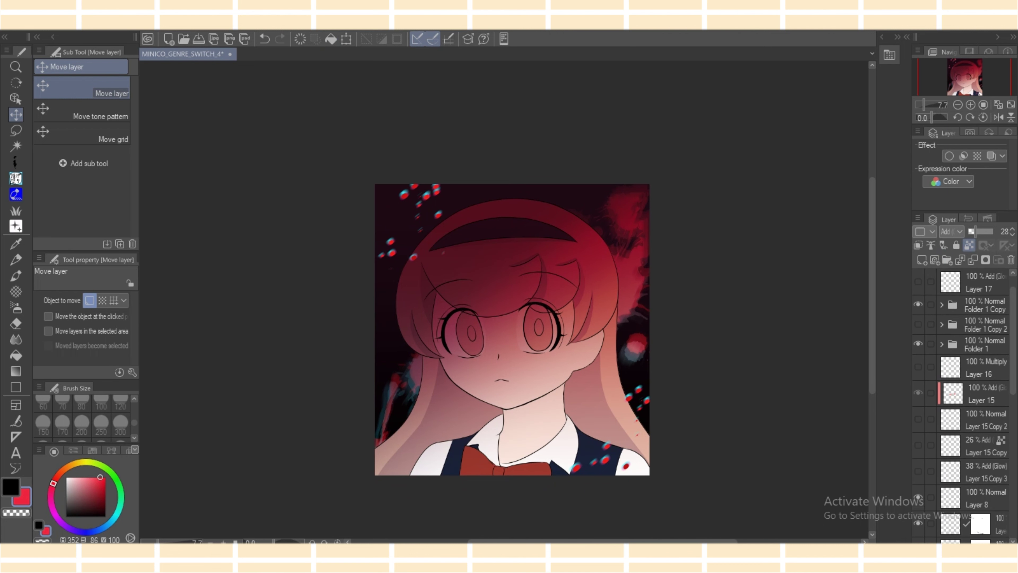
scroll(974, 405, "up", 1)
left_click(974, 330)
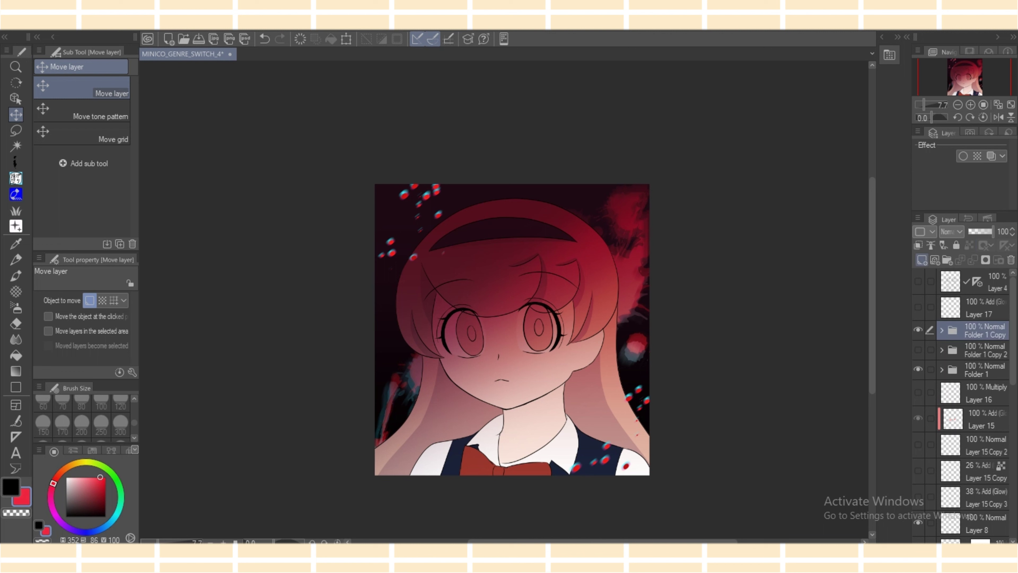
key("ctrl+shift+n")
left_click(66, 516)
Choose the hand-lettering pen イイ感じかもしれない描き文字ペン at brush size 12.
left_click(16, 178)
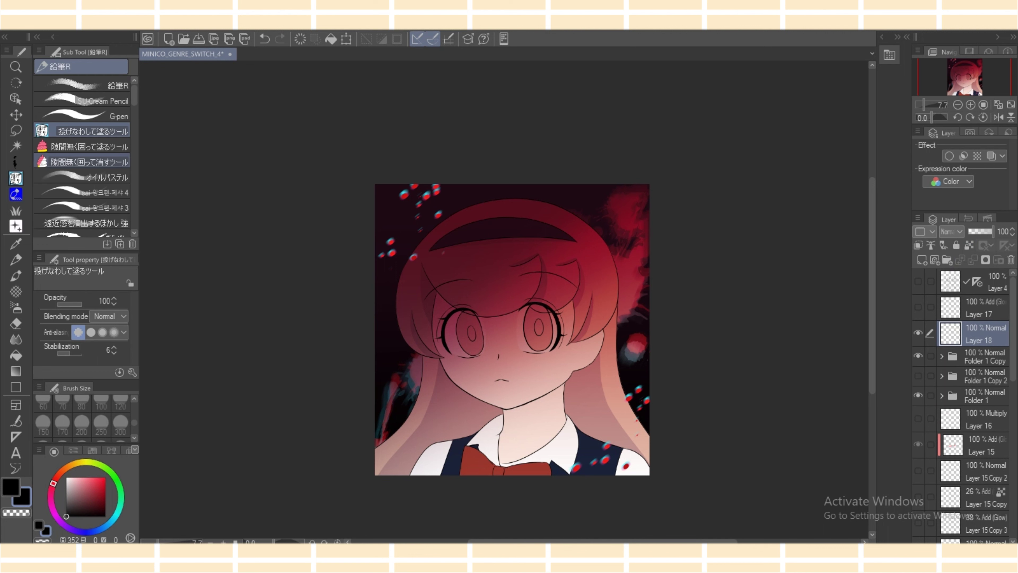
left_click_drag(133, 95, 133, 217)
left_click(81, 203)
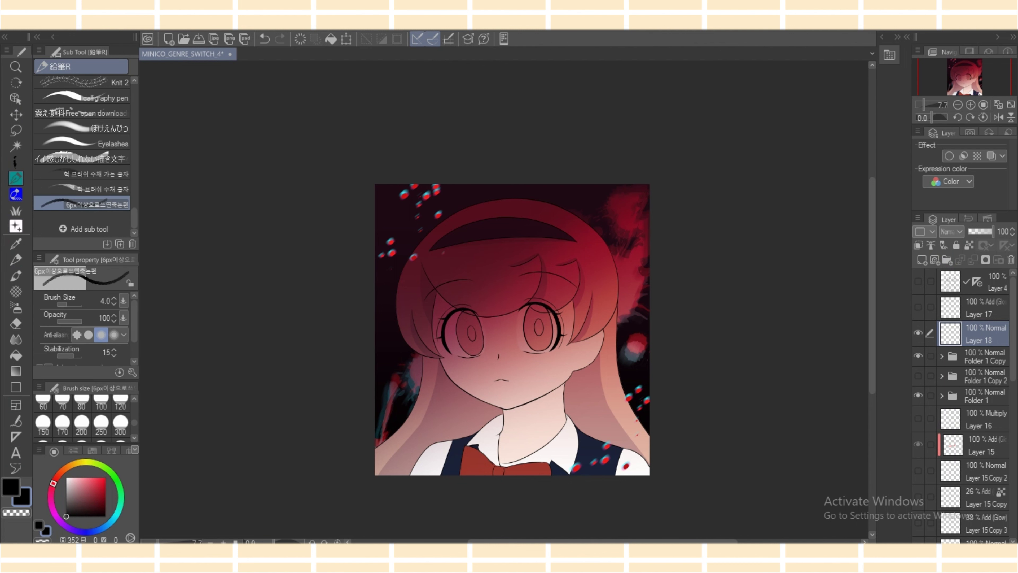
left_click(81, 128)
left_click(81, 158)
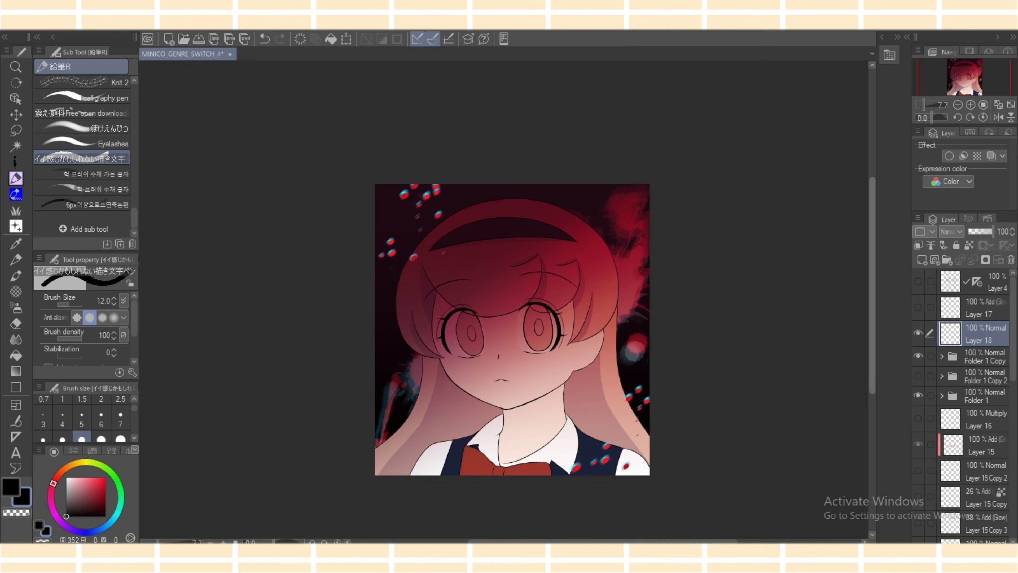
Handwrite the artist's signature in black over the long hair beside the collar, undoing misdrawn strokes.
scroll(145, 410, "down", 3)
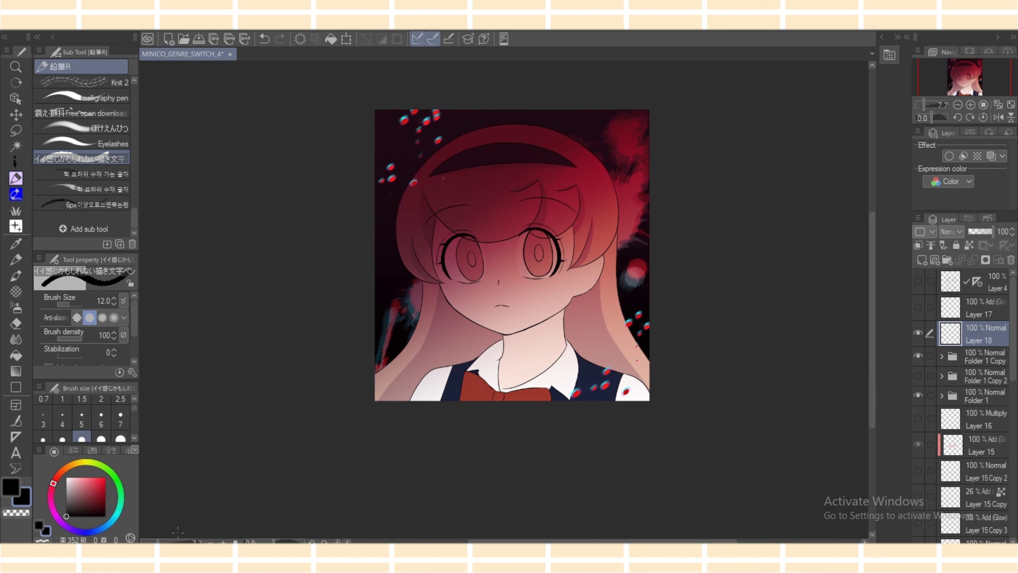
left_click_drag(157, 540, 165, 541)
mouse_move(339, 434)
left_mouse_down()
mouse_move(356, 445)
mouse_move(362, 434)
mouse_move(357, 443)
mouse_move(397, 438)
left_mouse_up()
key("ctrl+z")
key("ctrl+z")
key("ctrl+z")
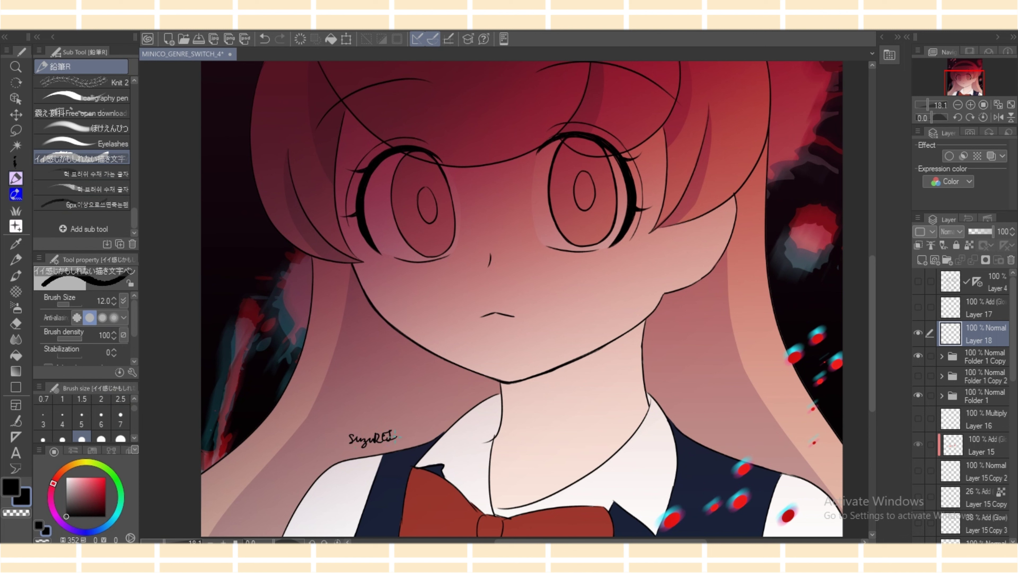
Shift the handwritten signature slightly toward the shoulder line.
left_click(16, 115)
left_click_drag(373, 439, 377, 443)
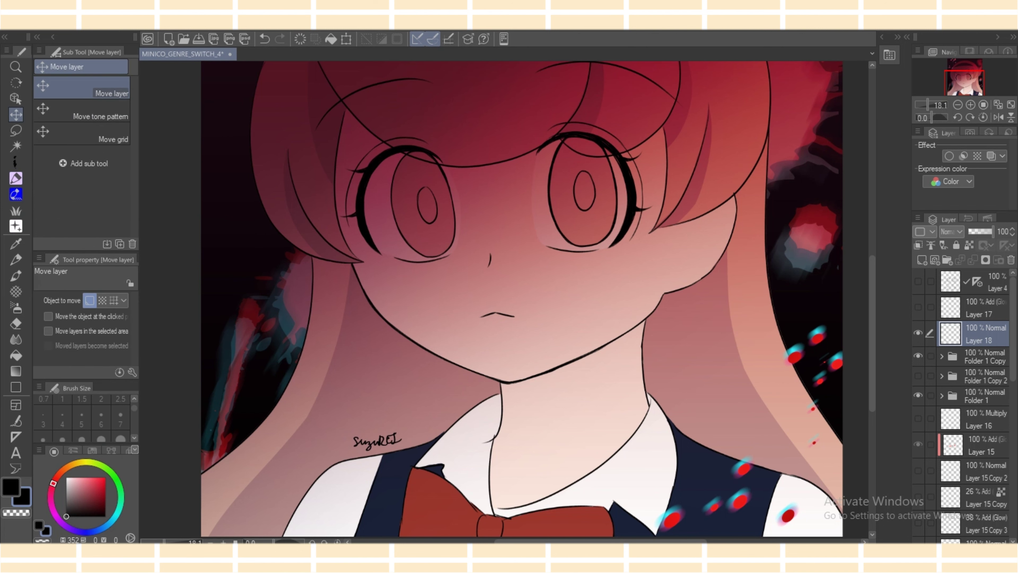
scroll(504, 299, "up", 9)
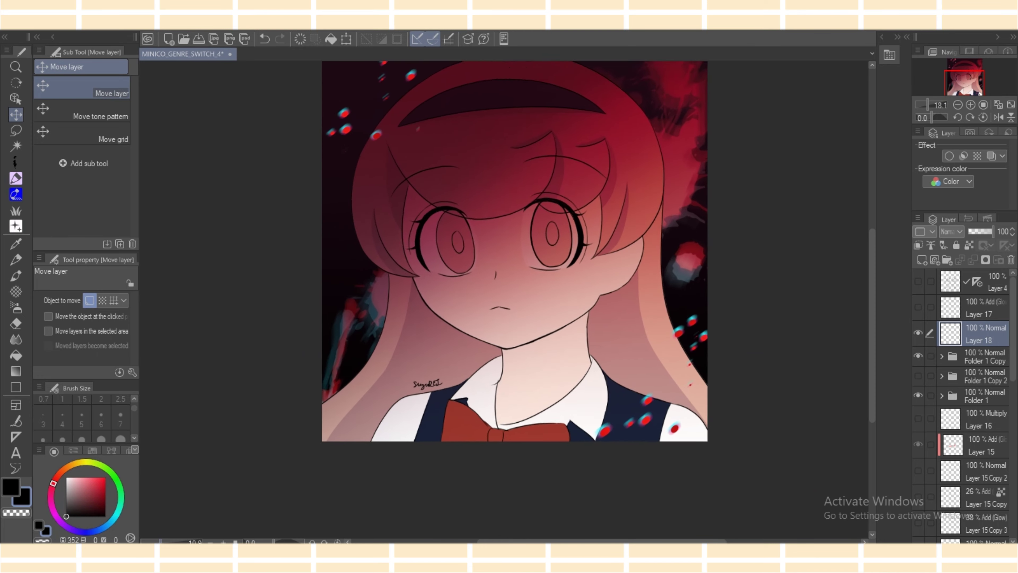
Try rewriting the signature in black above the shoulder line, undoing misdrawn strokes, and nudge it into place.
key("p")
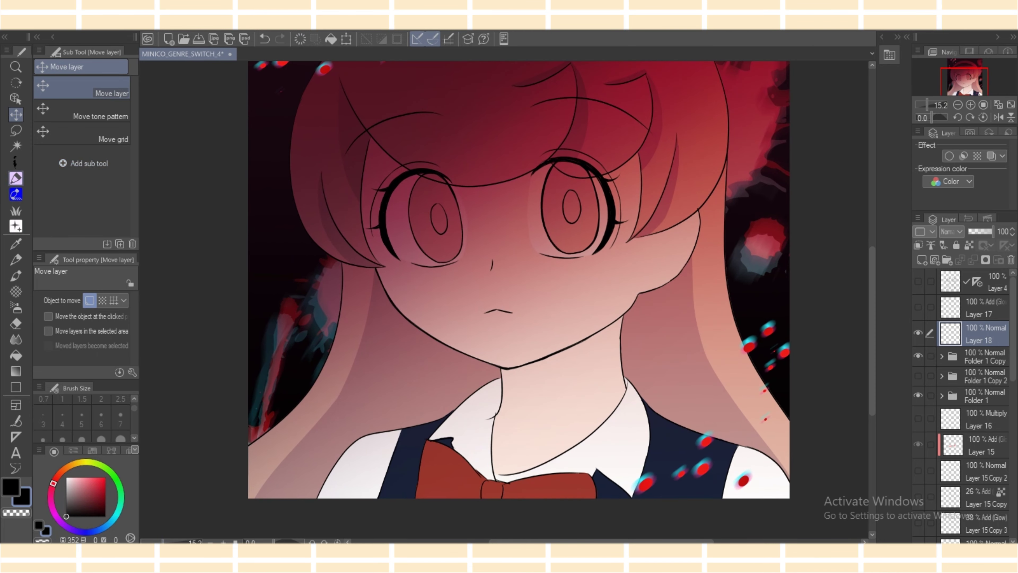
left_click_drag(375, 420, 384, 423)
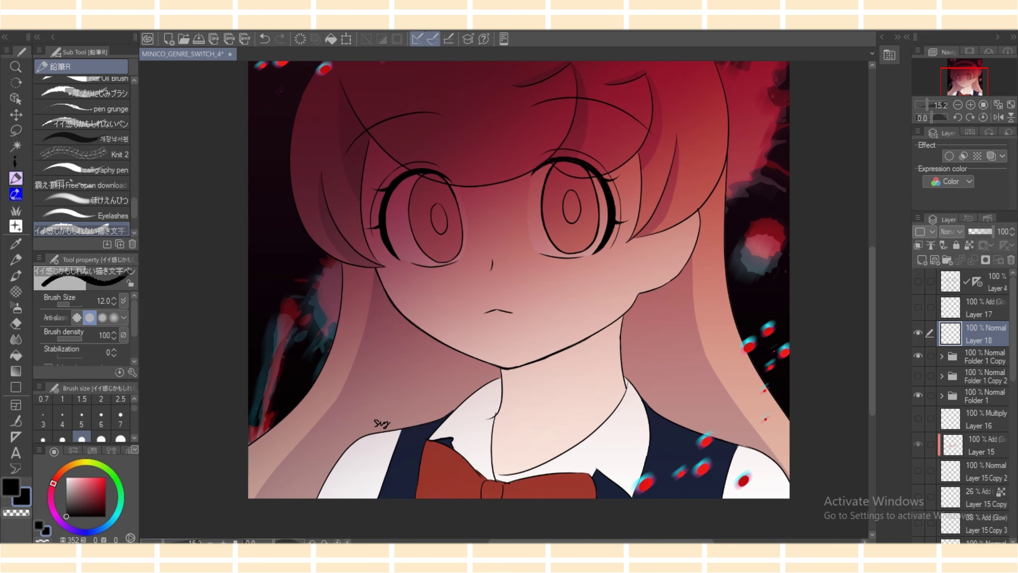
key("ctrl+z")
key("ctrl+z")
key("ctrl+z")
key("ctrl+z")
mouse_move(389, 421)
left_mouse_down()
mouse_move(387, 432)
mouse_move(396, 424)
mouse_move(377, 424)
mouse_move(409, 417)
left_mouse_up()
key("ctrl+z")
key("ctrl+z")
key("ctrl+z")
key("ctrl+z")
key("ctrl+z")
key("ctrl+z")
key("ctrl+z")
key("ctrl+z")
key("ctrl+z")
key("ctrl+z")
key("ctrl+z")
left_click_drag(381, 424, 415, 419)
left_click(15, 131)
left_click(16, 115)
left_click_drag(396, 422, 397, 417)
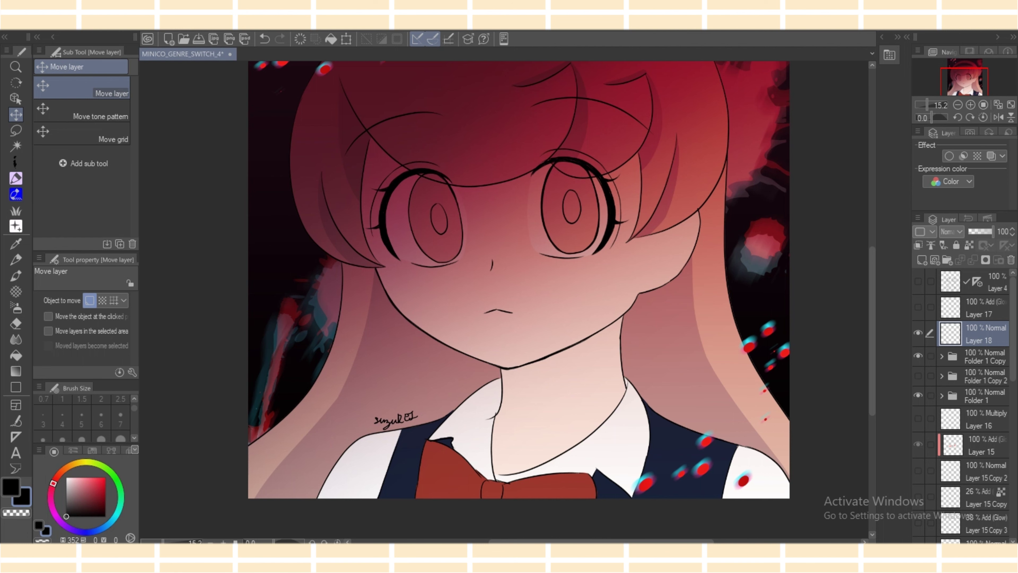
Handwrite a fresh black signature on the long hair just above the shoulder line, undoing misdrawn strokes.
left_click(16, 178)
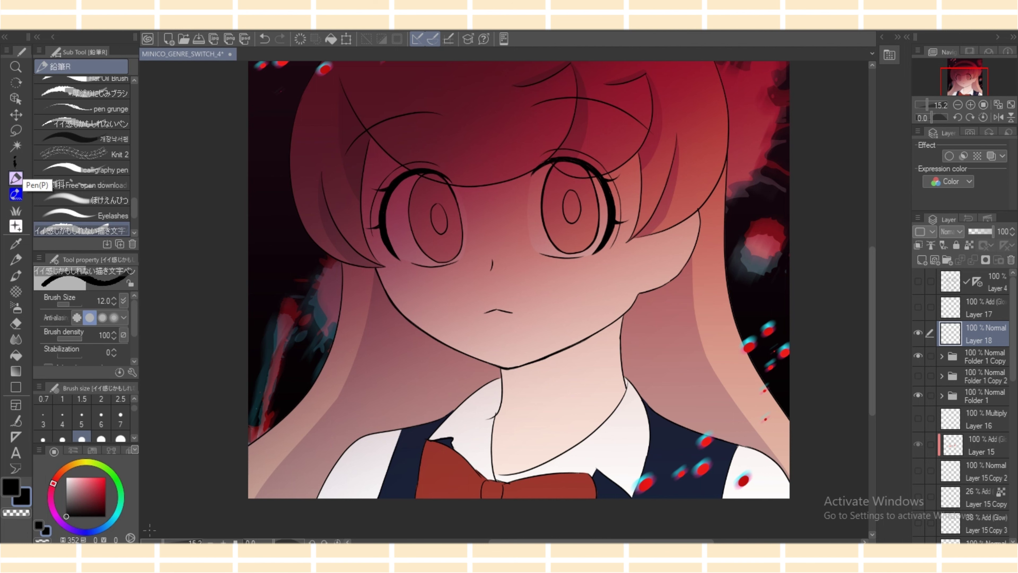
scroll(503, 305, "up", 3)
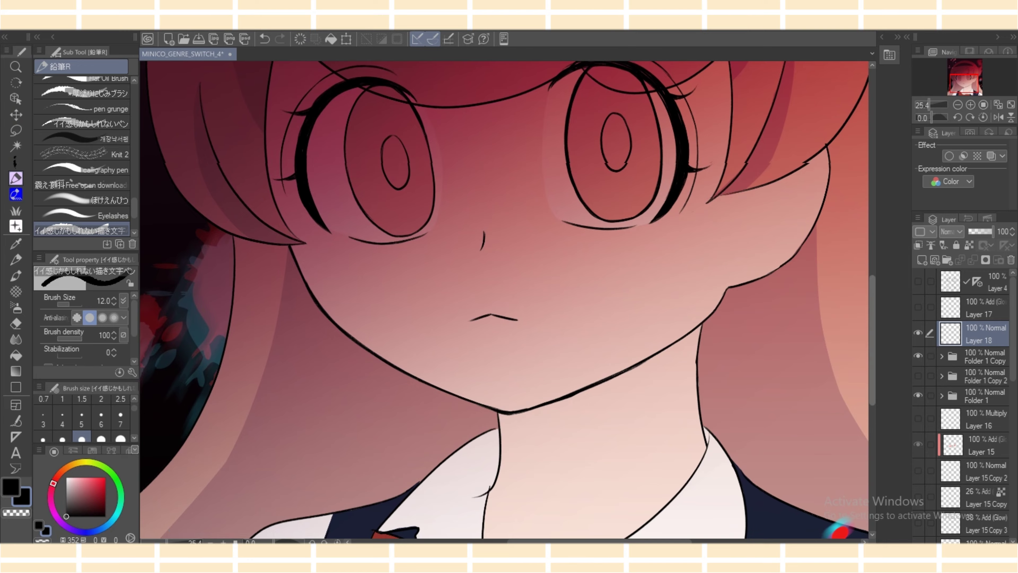
scroll(845, 375, "down", 4)
mouse_move(295, 328)
left_mouse_down()
mouse_move(292, 336)
mouse_move(307, 334)
mouse_move(296, 336)
left_mouse_up()
key("ctrl+z")
key("ctrl+z")
mouse_move(305, 330)
left_mouse_down()
mouse_move(347, 331)
mouse_move(355, 316)
mouse_move(349, 330)
mouse_move(357, 315)
left_mouse_up()
key("ctrl+z")
key("ctrl+z")
key("ctrl+z")
left_click_drag(356, 314, 352, 327)
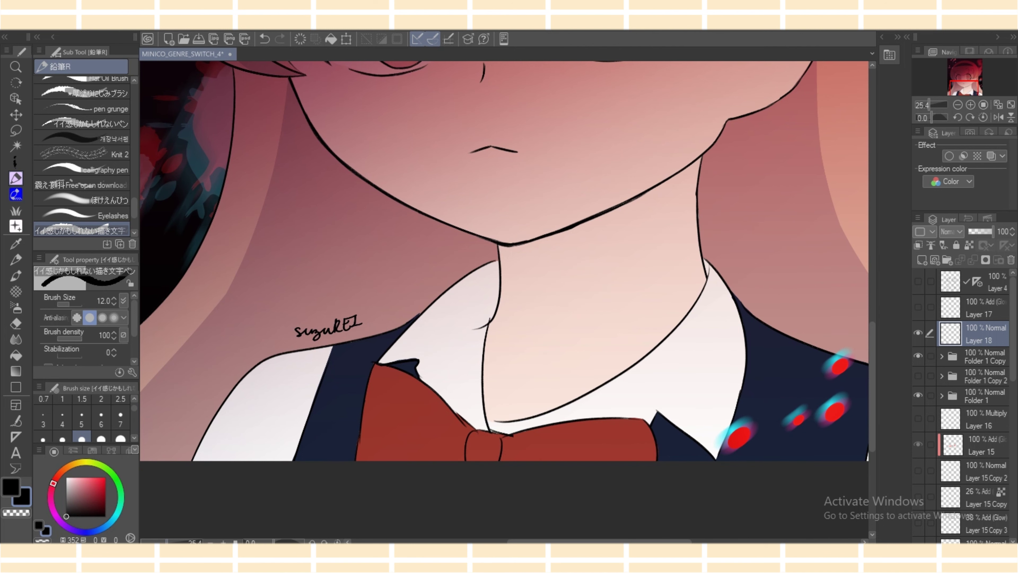
Save the signed illustration.
key("ctrl+minus")
key("ctrl+minus")
left_click_drag(872, 361, 873, 298)
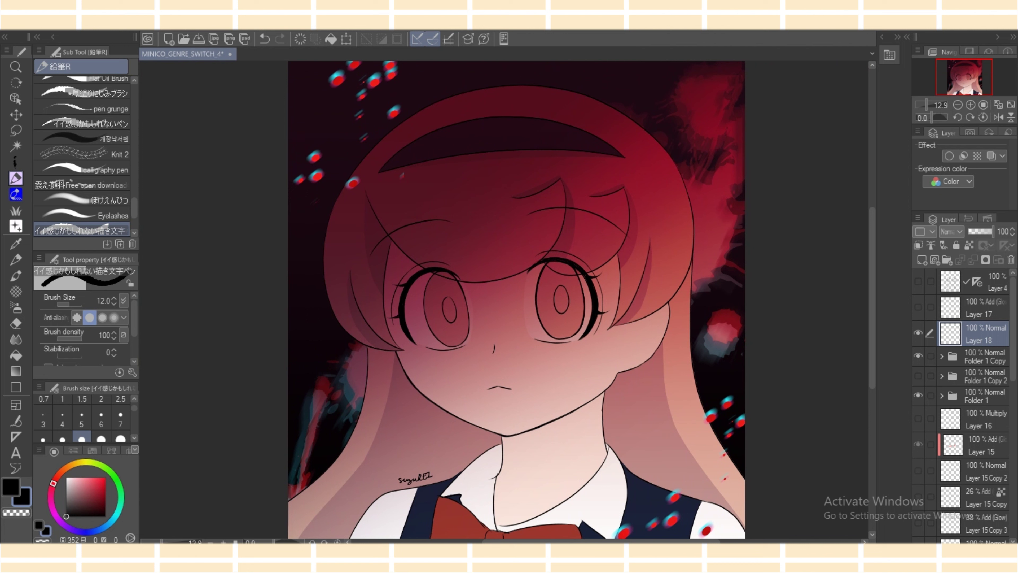
key("ctrl+s")
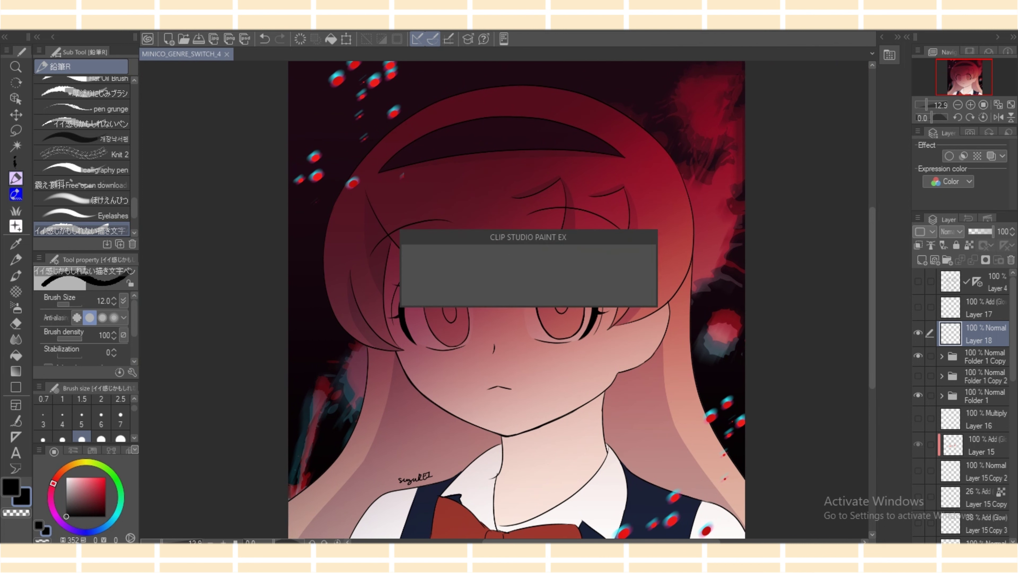
Add a raster layer above Layer 12, clip it to the layer below, and set its blending mode to Multiply.
left_click_drag(1012, 329, 1012, 454)
left_click(979, 429)
left_click(921, 260)
left_click(919, 245)
left_click(951, 232)
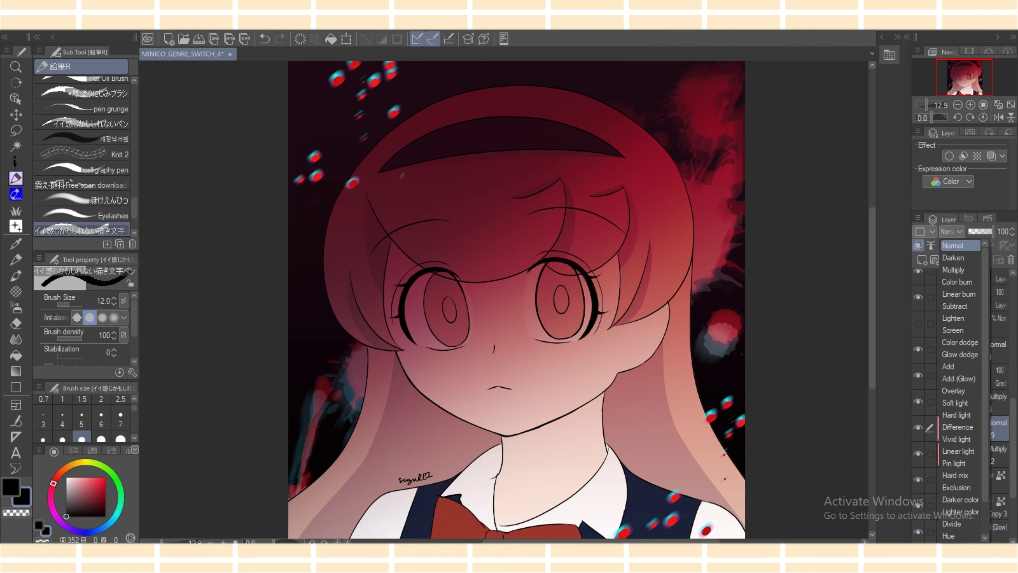
left_click(954, 269)
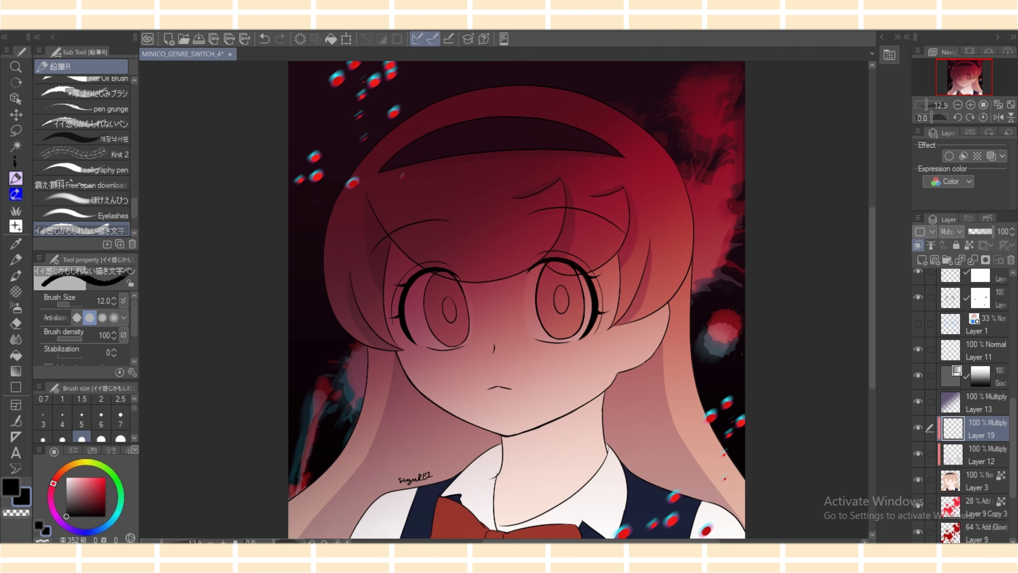
Fill the clipped Multiply layer with pale pink from the MINICO-KAHO set and fade it diagonally with Gradient erase, comparing its visibility.
left_click(92, 451)
left_click(37, 485)
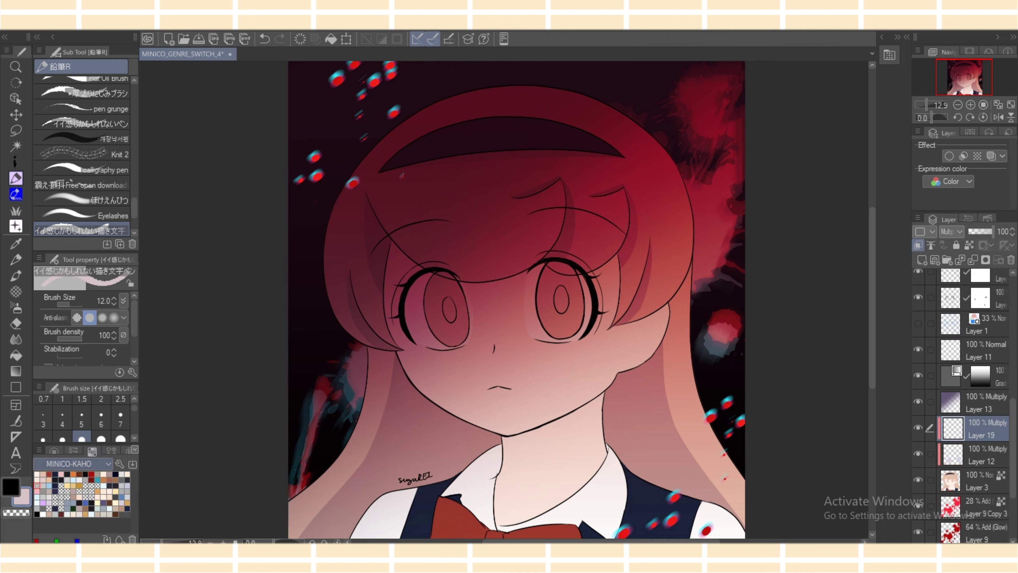
left_click(331, 39)
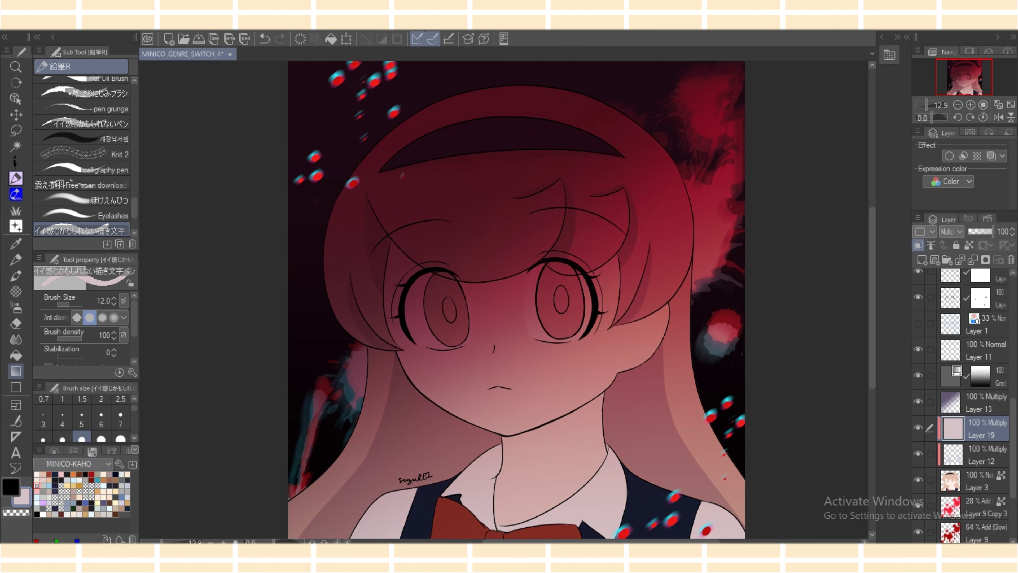
left_click(16, 371)
left_click_drag(463, 229, 660, 485)
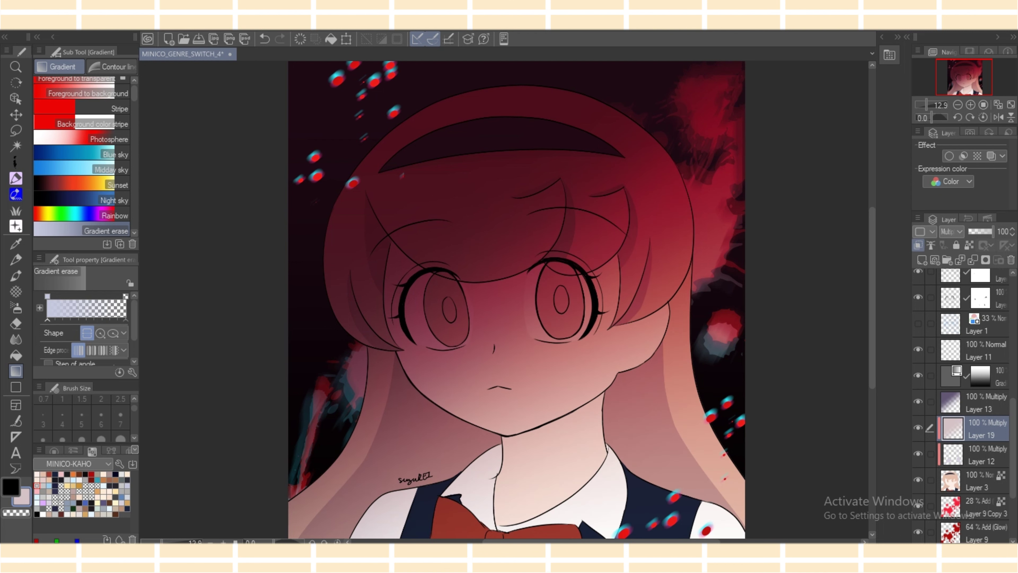
left_click(918, 427)
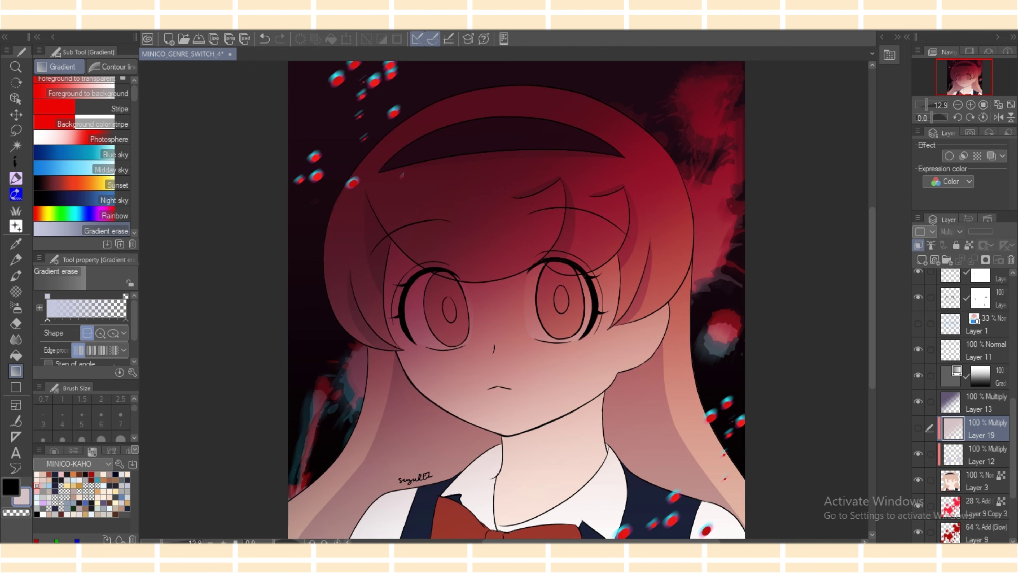
left_click(918, 427)
left_click_drag(447, 288, 593, 476)
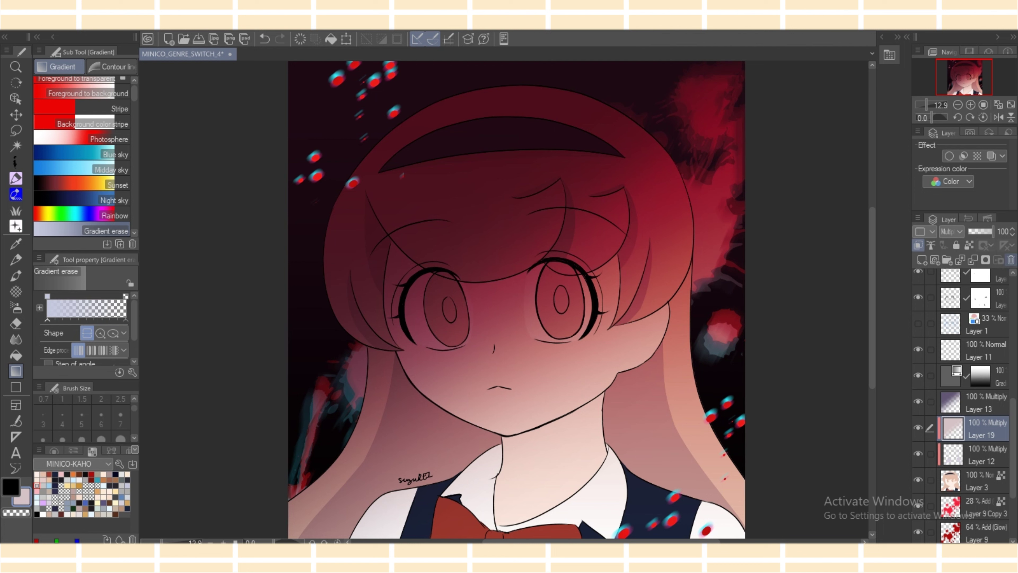
Delete the pink Multiply layer and add a new clipped raster layer above Layer 12 in Overlay mode.
left_click(1011, 260)
key("Return")
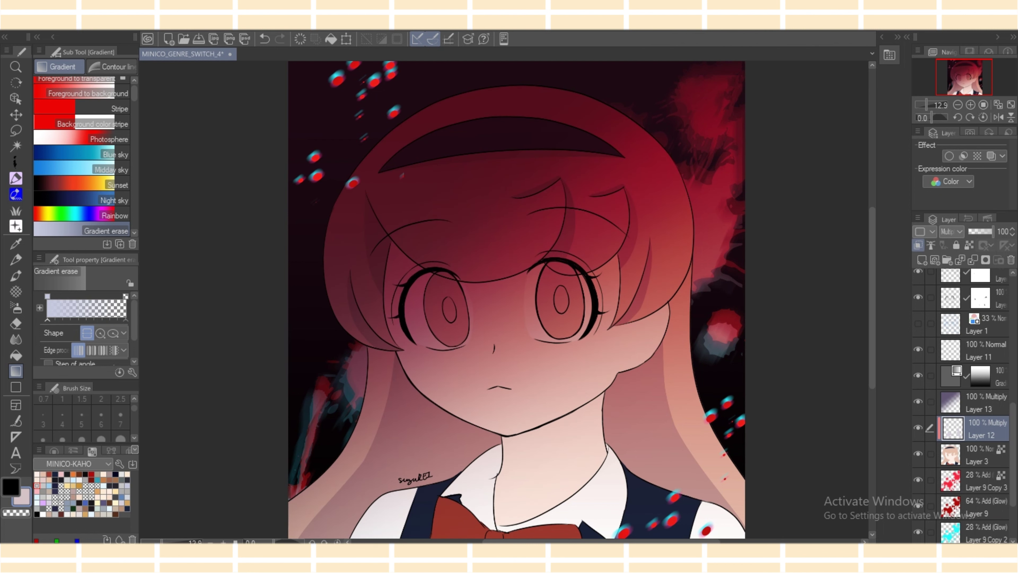
left_click(922, 260)
left_click(951, 232)
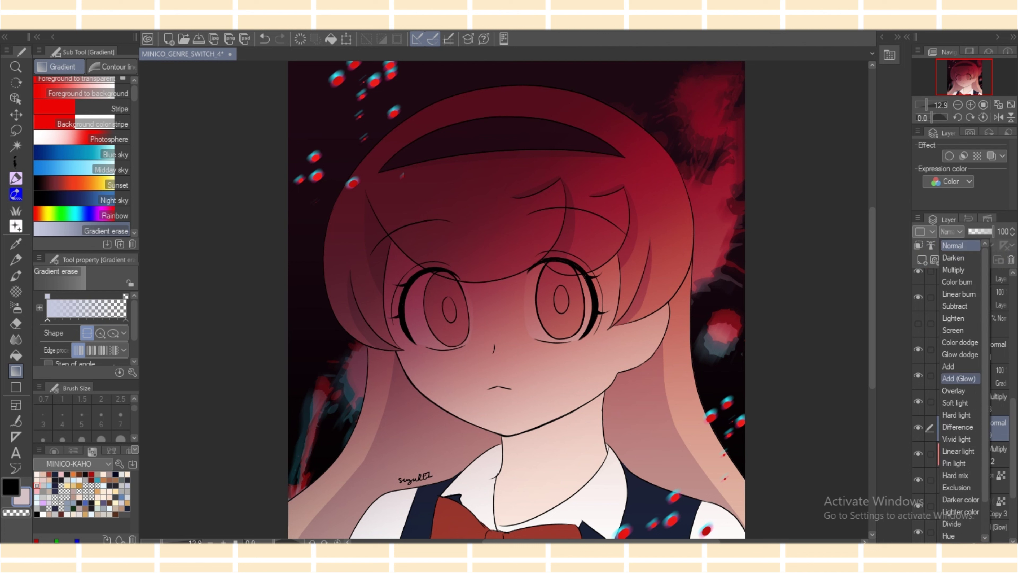
left_click(953, 390)
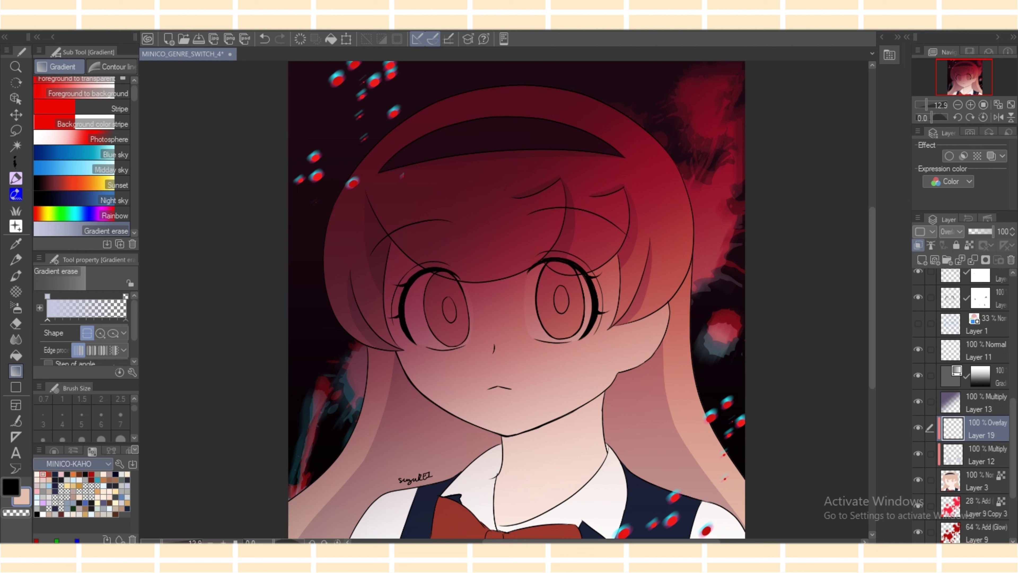
Set the new clipped layer to Hard light and try the Soft airbrush at size 300 over an eye.
left_click(16, 307)
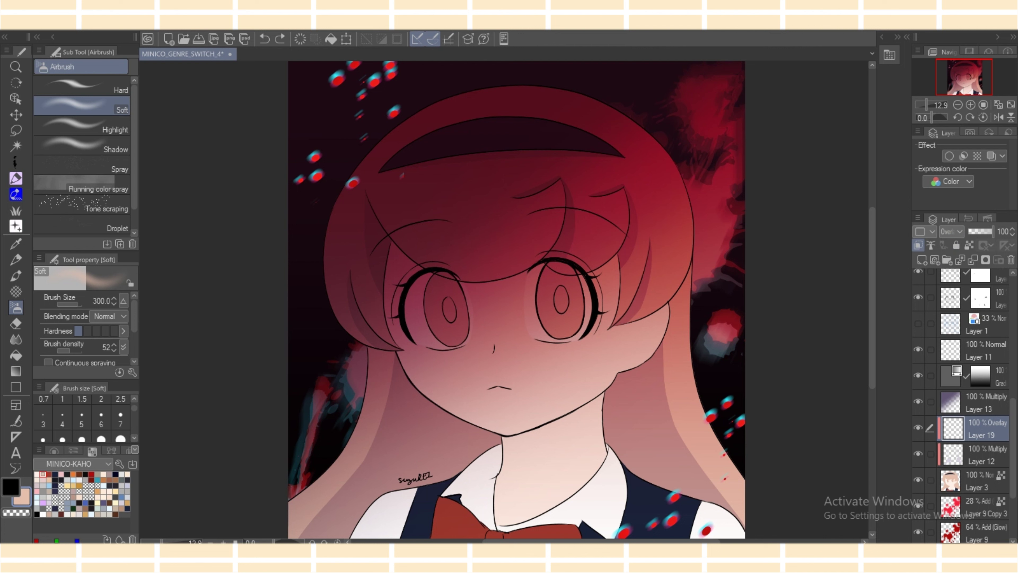
left_click(951, 232)
left_click(961, 378)
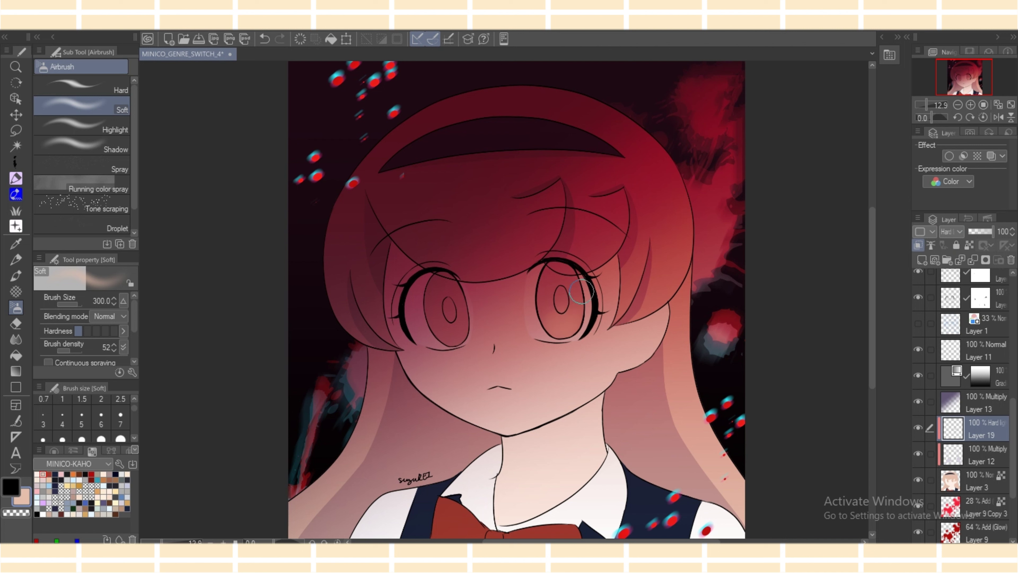
key("ctrl+z")
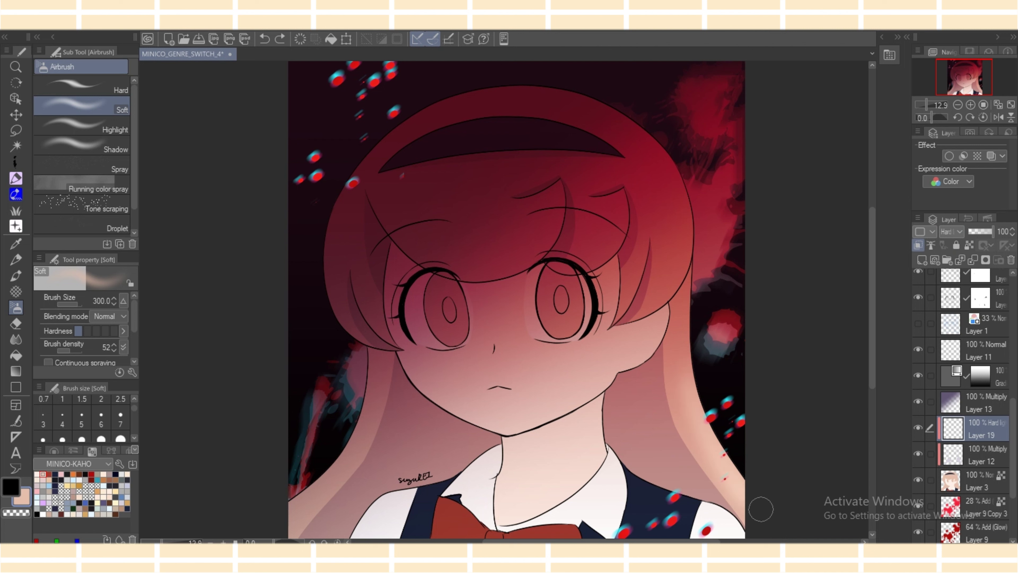
Choose pale pink (hue 349, saturation 14, value 100) and try airbrushing glows on the long hair and eye, undoing the strokes.
left_click(54, 451)
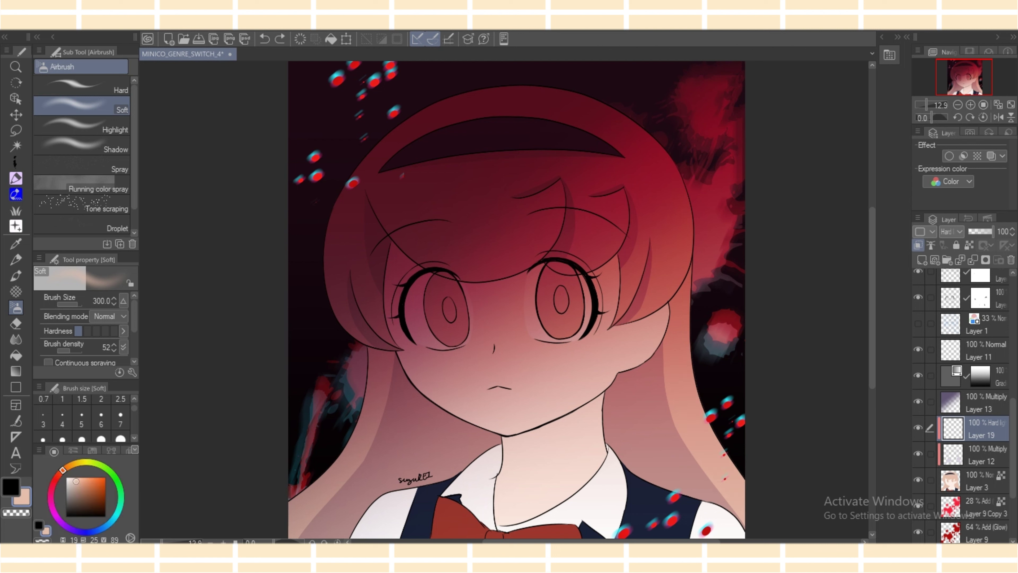
left_click(71, 477)
left_click_drag(54, 481, 52, 485)
scroll(82, 417, "down", 4)
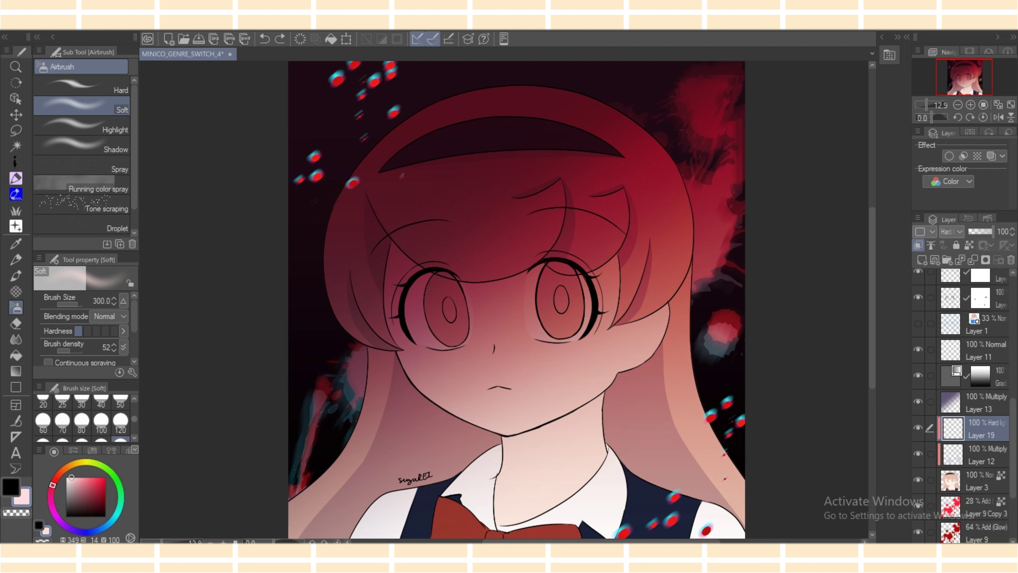
left_click_drag(751, 500, 697, 384)
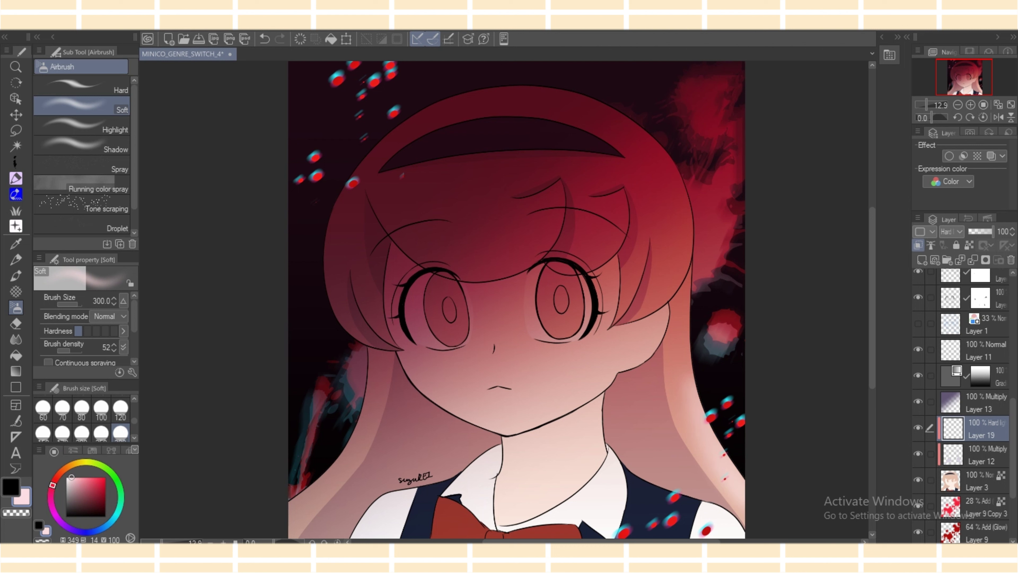
key("ctrl+z")
left_click_drag(556, 319, 568, 327)
key("ctrl+z")
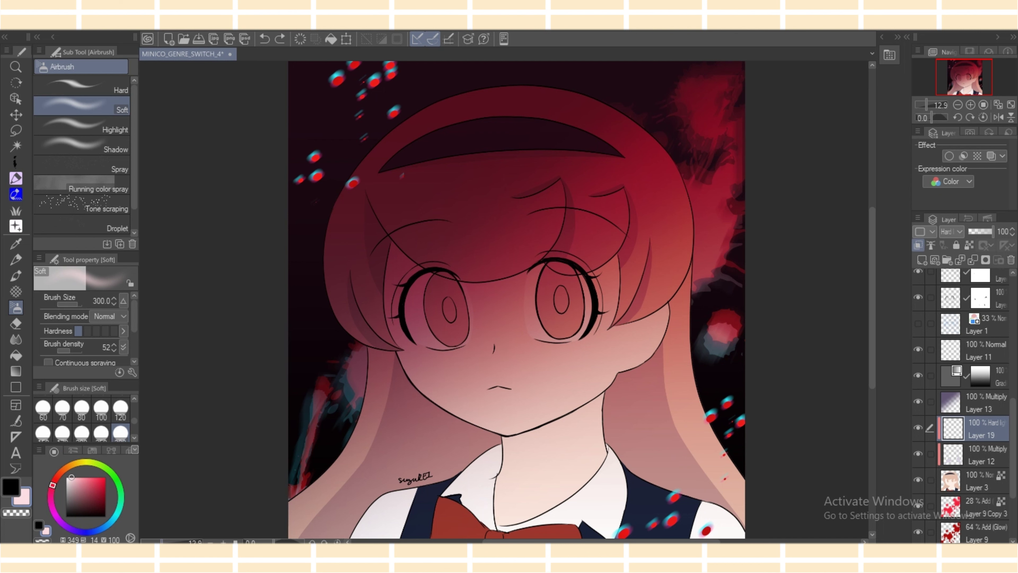
Duplicate Layer 9 directly above itself and try nudging the copy sideways, undoing the last shift.
scroll(503, 300, "down", 4)
scroll(503, 300, "up", 2)
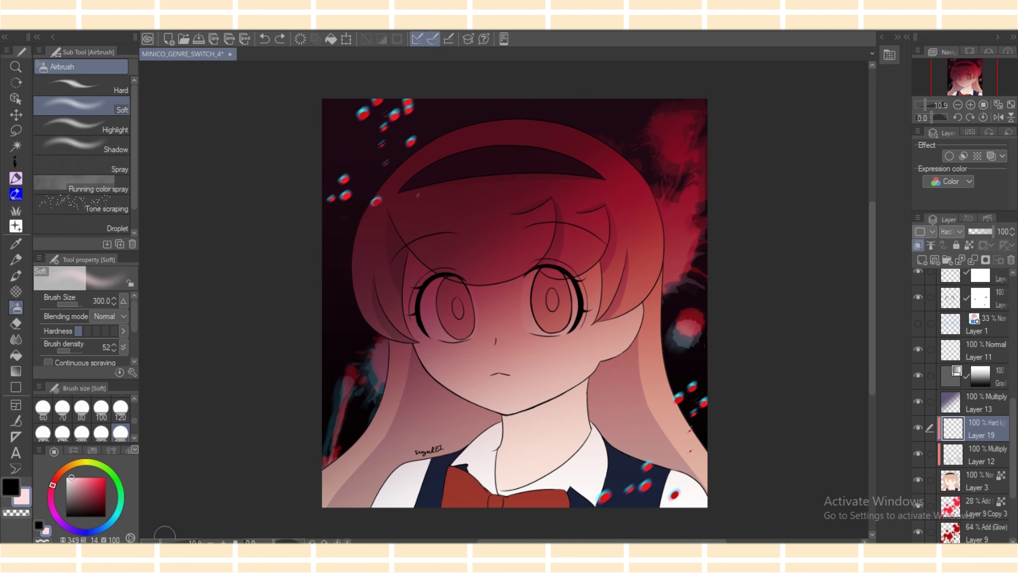
left_click_drag(872, 297, 872, 290)
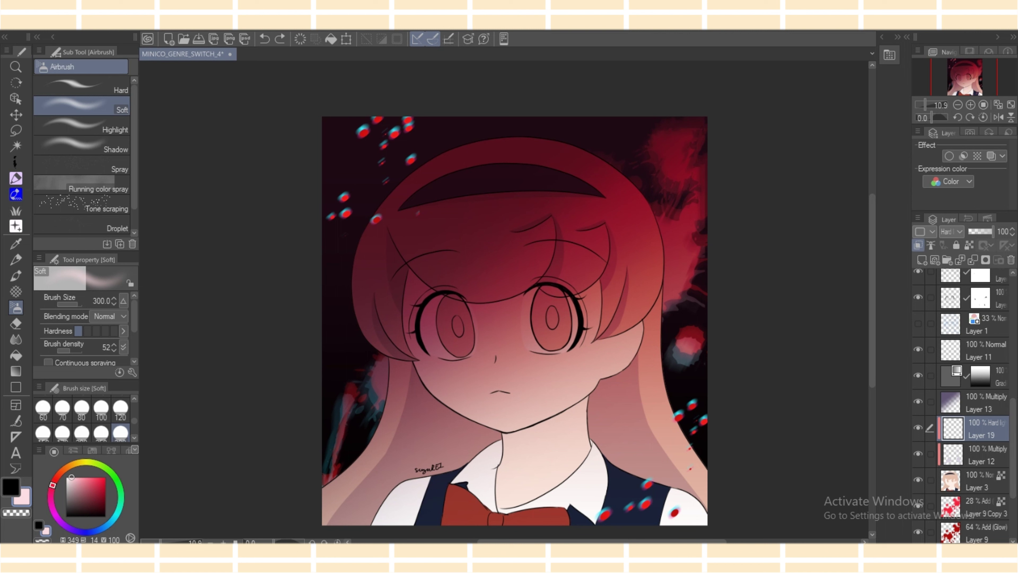
scroll(970, 405, "down", 3)
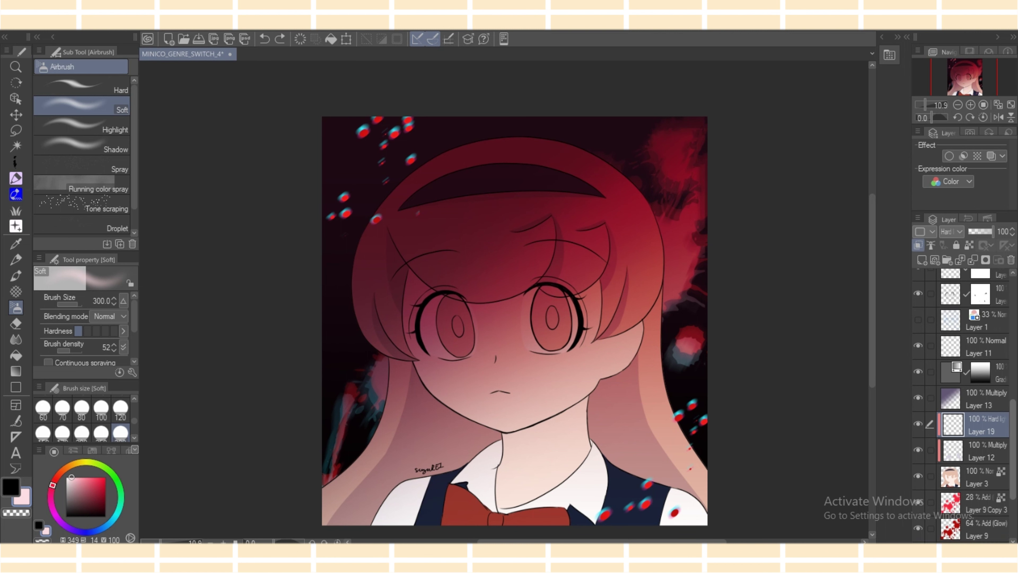
scroll(970, 405, "up", 1)
left_click(982, 441)
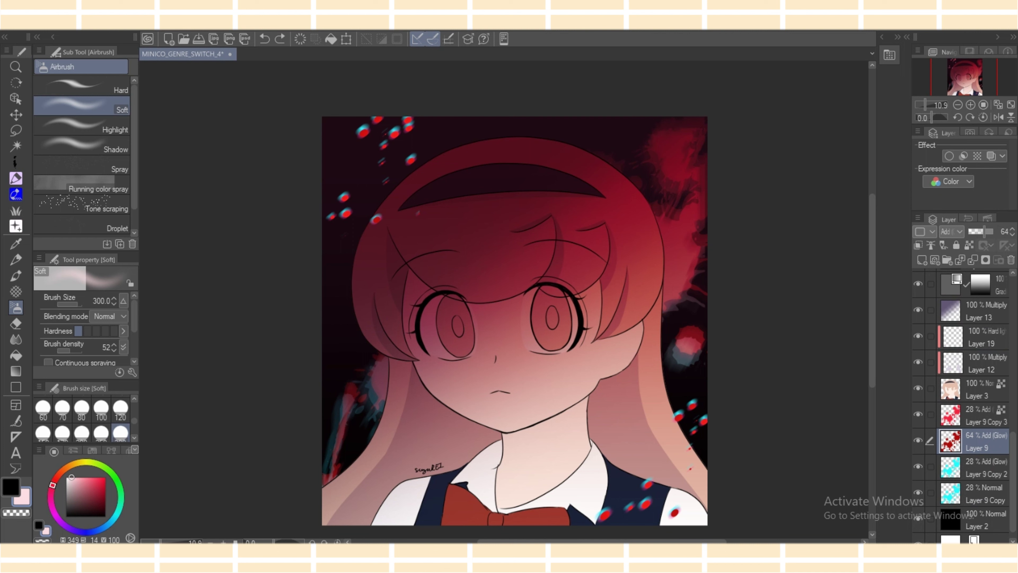
key("ctrl+v")
left_click(16, 114)
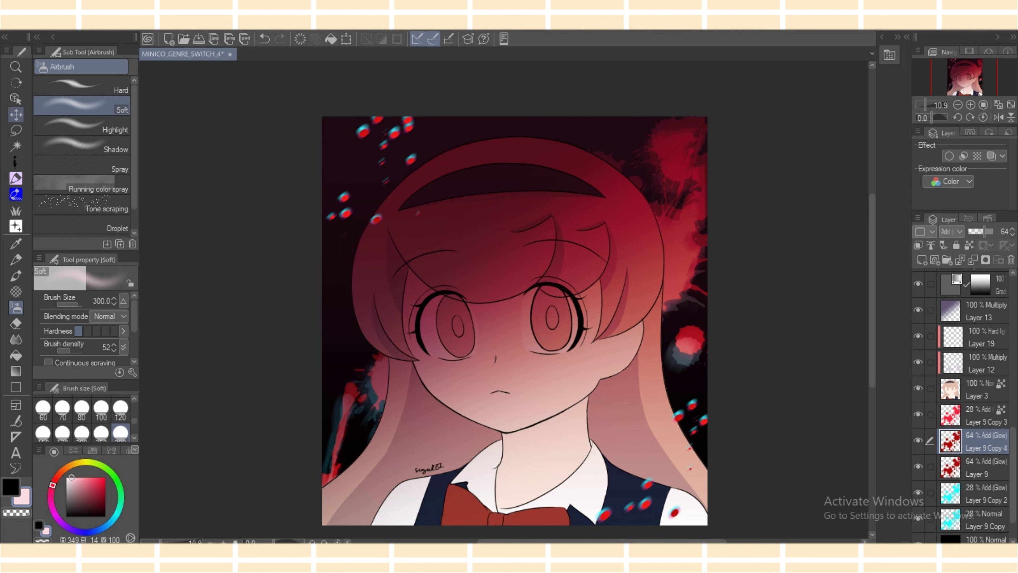
key("Left")
key("Left")
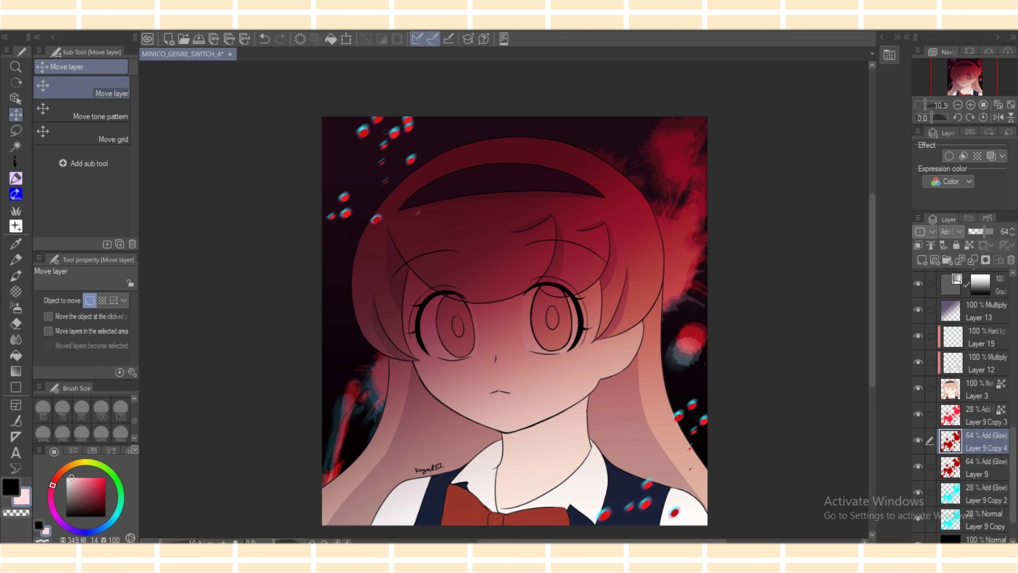
key("ctrl+z")
Set the new Layer 9 duplicate to Normal blending at 100% opacity and place it between Layer 9 Copy and Layer 2.
left_click_drag(986, 441, 985, 405)
left_click_drag(984, 231, 979, 232)
left_click(951, 232)
left_click(960, 245)
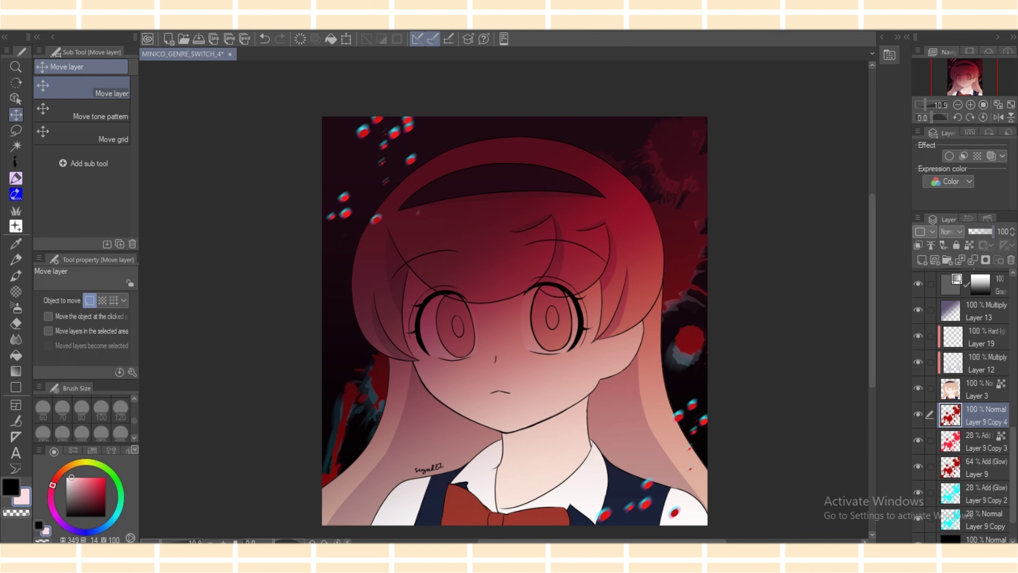
mouse_move(993, 231)
left_mouse_down()
mouse_move(981, 232)
mouse_move(994, 232)
left_mouse_up()
left_click_drag(984, 413, 978, 529)
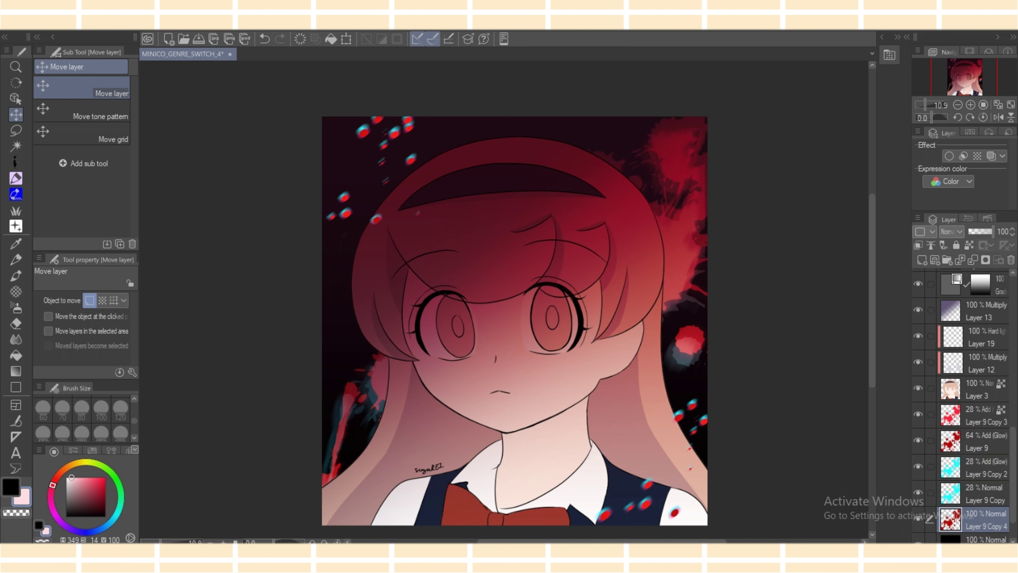
Undo the last changes to the top Layer 9 duplicate and delete that duplicate layer.
key("ctrl+z")
key("ctrl+z")
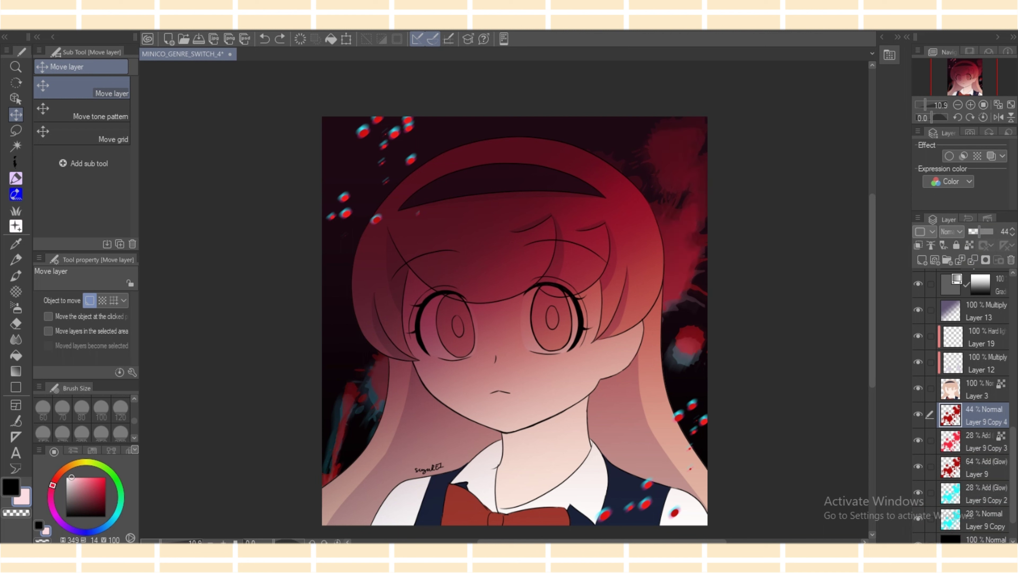
left_click(1011, 260)
left_click(518, 214)
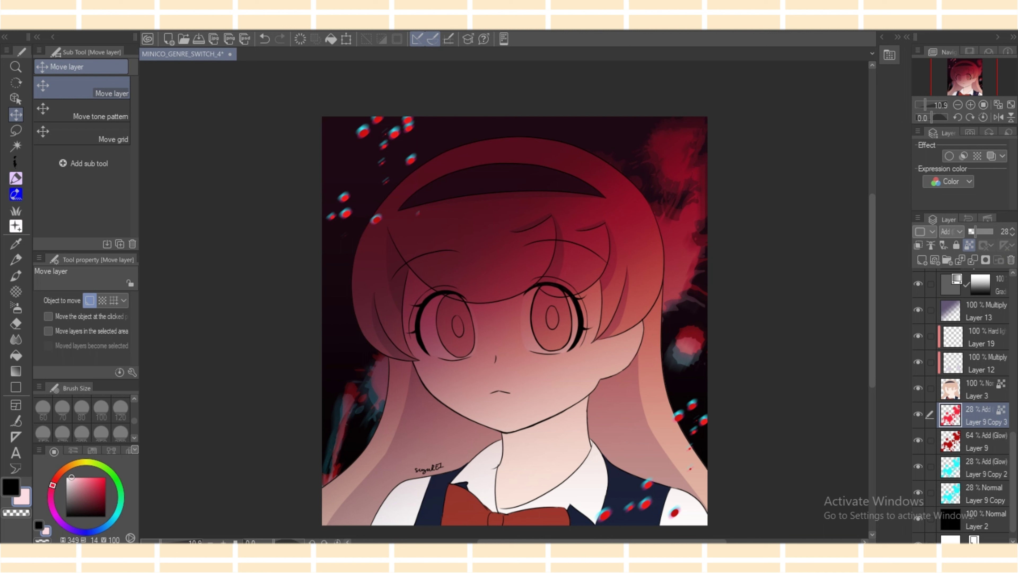
Add a new layer above Layer 9 Copy 3 and choose pinkish red (hue 351, saturation 65, value 100).
left_click(922, 260)
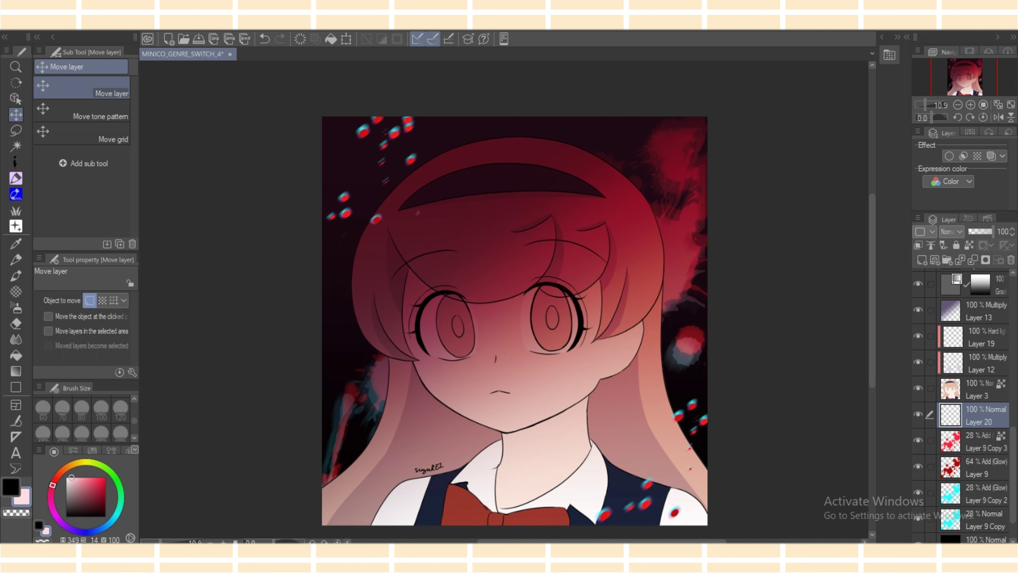
left_click(101, 499)
left_click(15, 243)
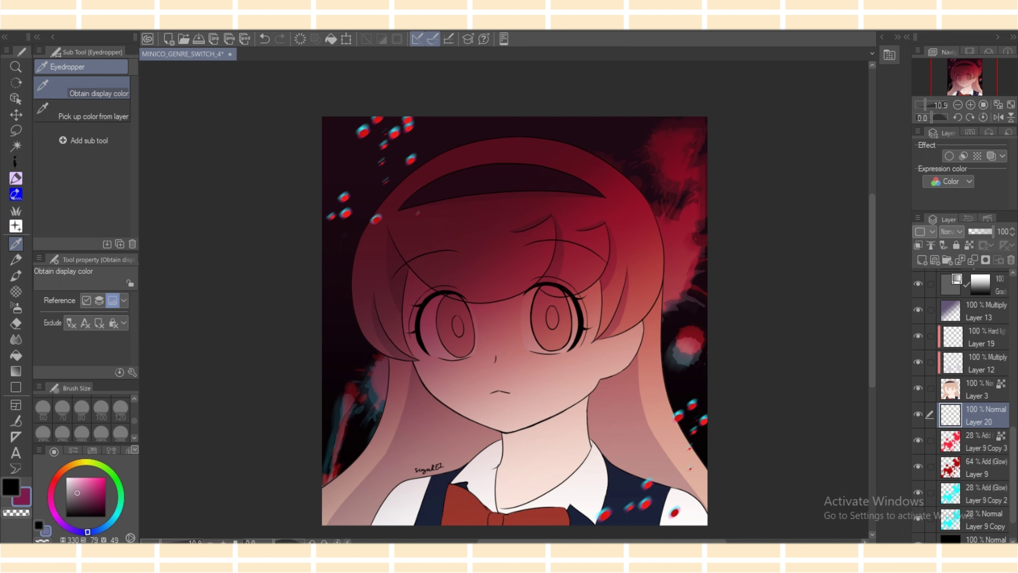
left_click(581, 401)
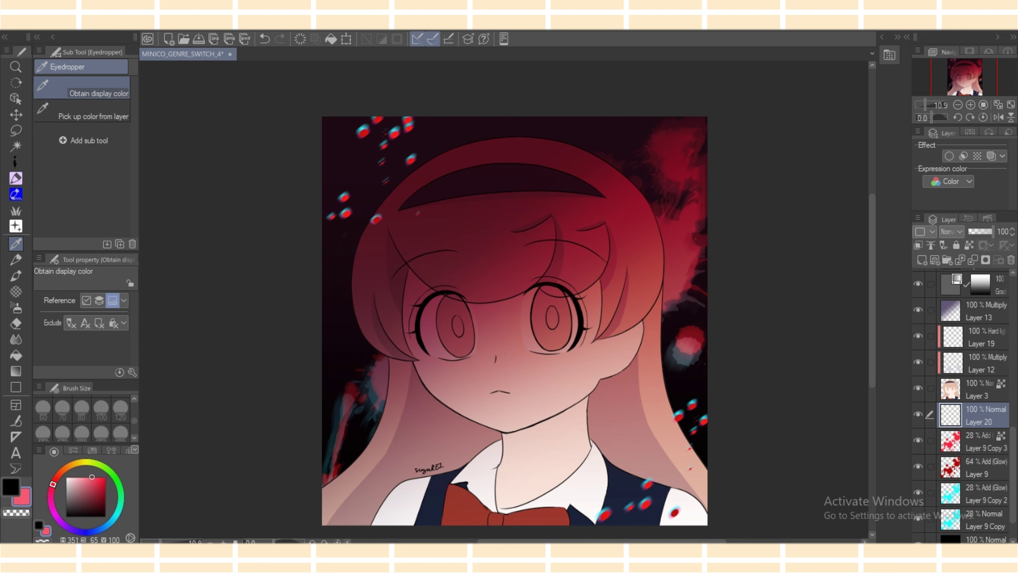
Set up the Soft airbrush at size 2000 and switch the new layer's blending mode to Add (Glow).
left_click(16, 308)
left_click(121, 426)
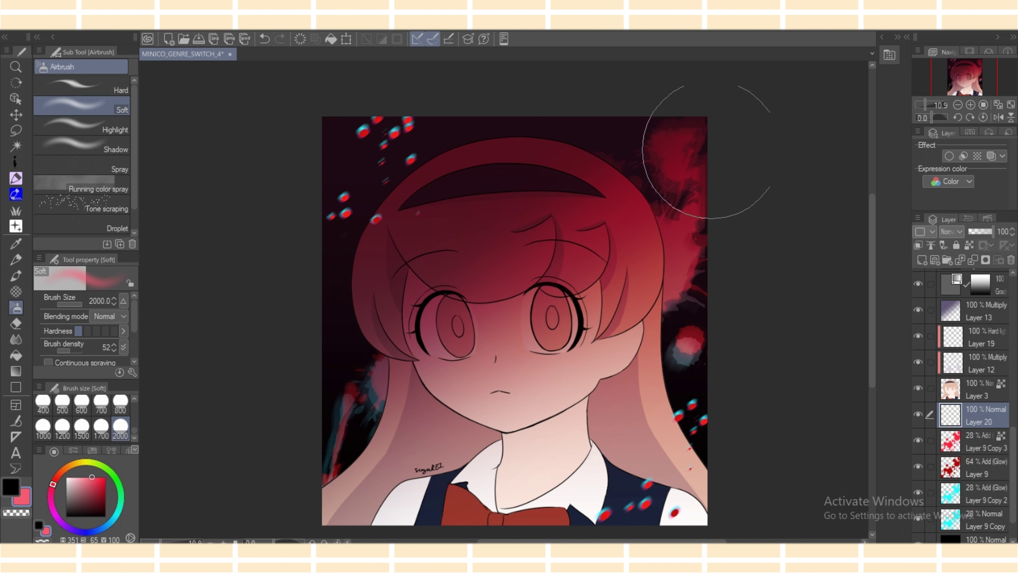
left_click(951, 232)
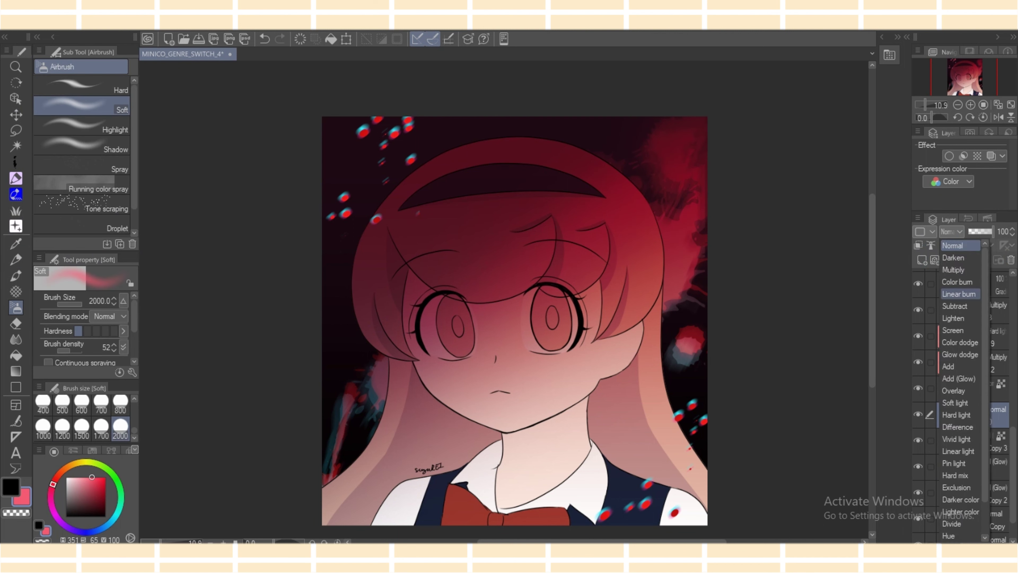
left_click(962, 378)
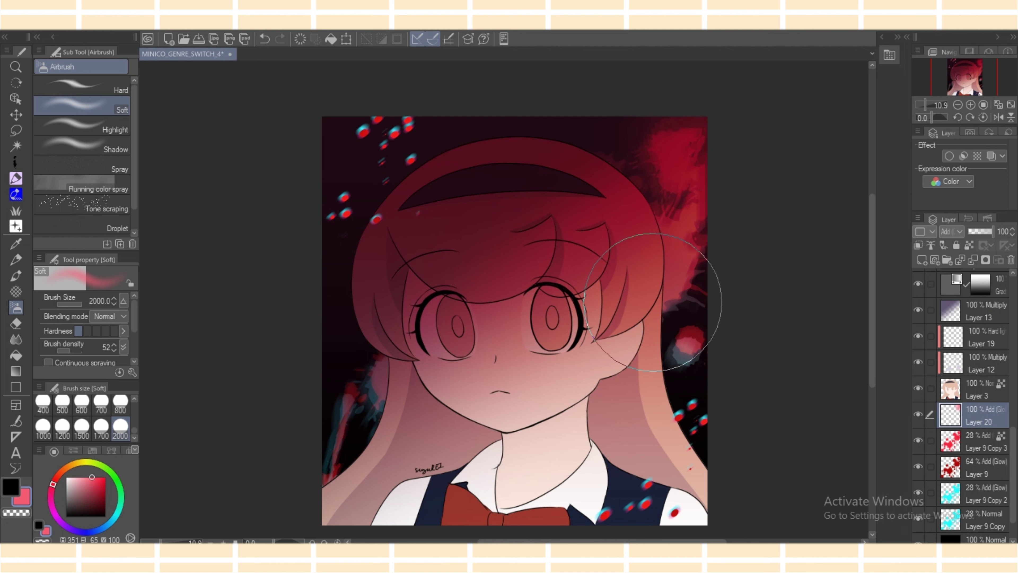
Try airbrushing large glows behind the character in both lower corners of the canvas, undoing the strokes.
left_click_drag(341, 431, 290, 530)
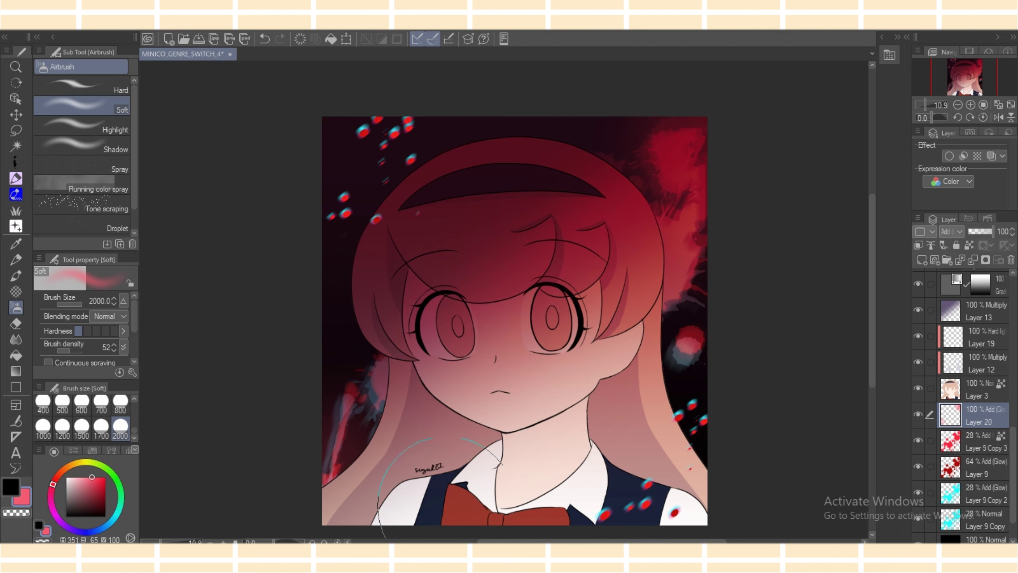
key("ctrl+z")
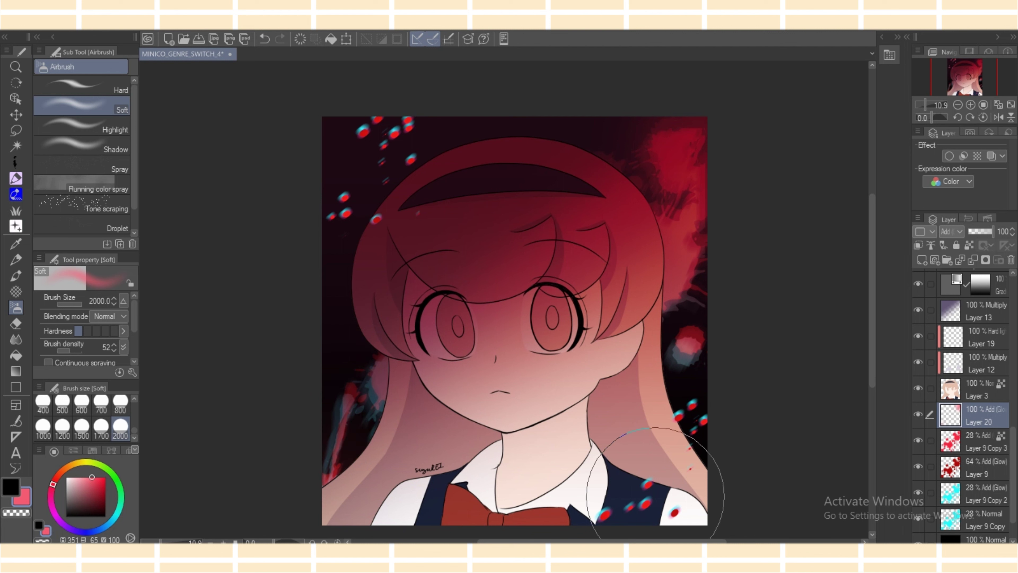
mouse_move(706, 410)
left_mouse_down()
mouse_move(697, 431)
mouse_move(723, 445)
left_mouse_up()
key("ctrl+z")
Move Layer 20 above Layer 18 and try airbrushing pink glows around the portrait's corners and edges, clearing the layer.
left_click_drag(978, 415, 978, 324)
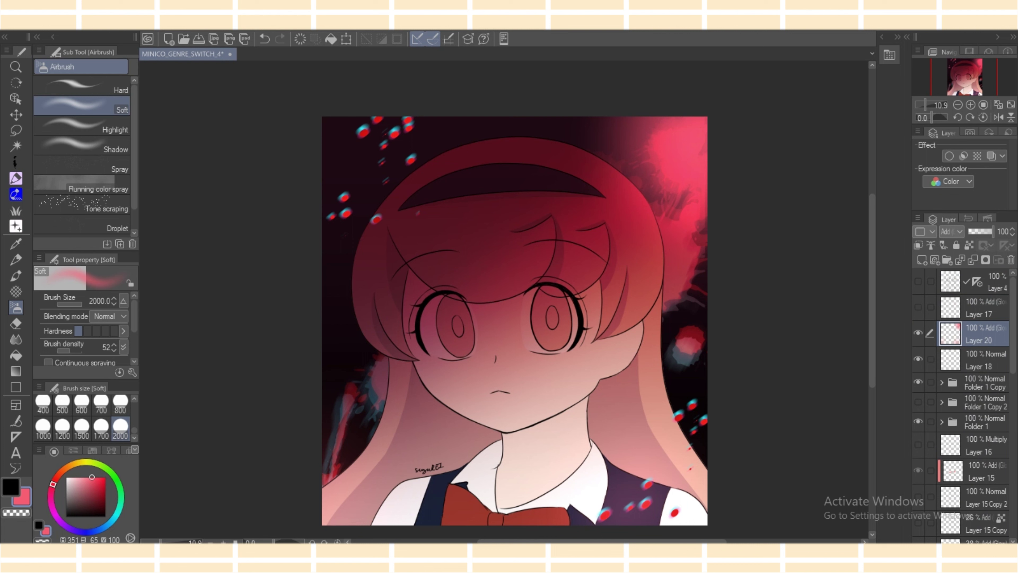
left_click(300, 38)
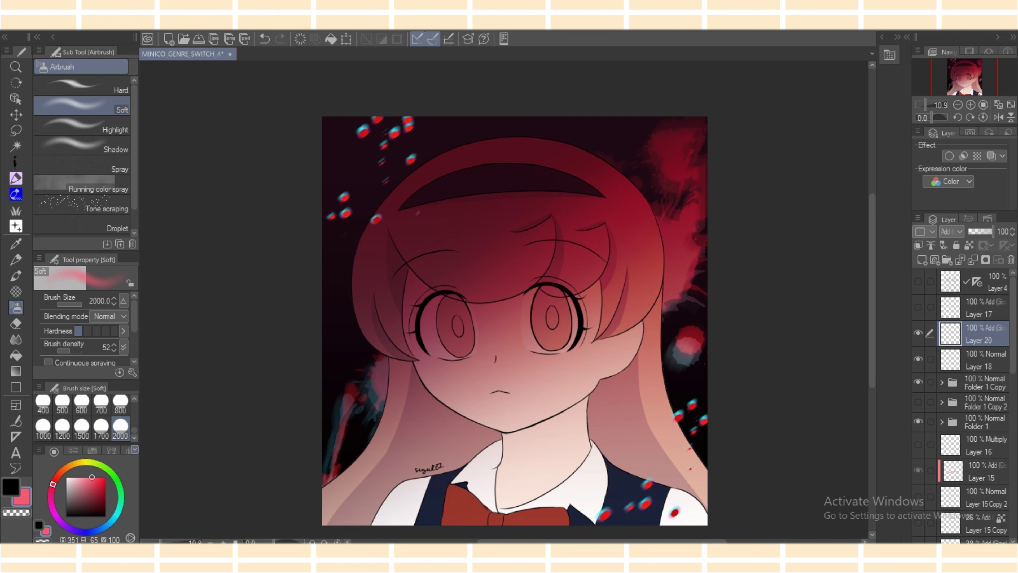
left_click_drag(673, 129, 723, 238)
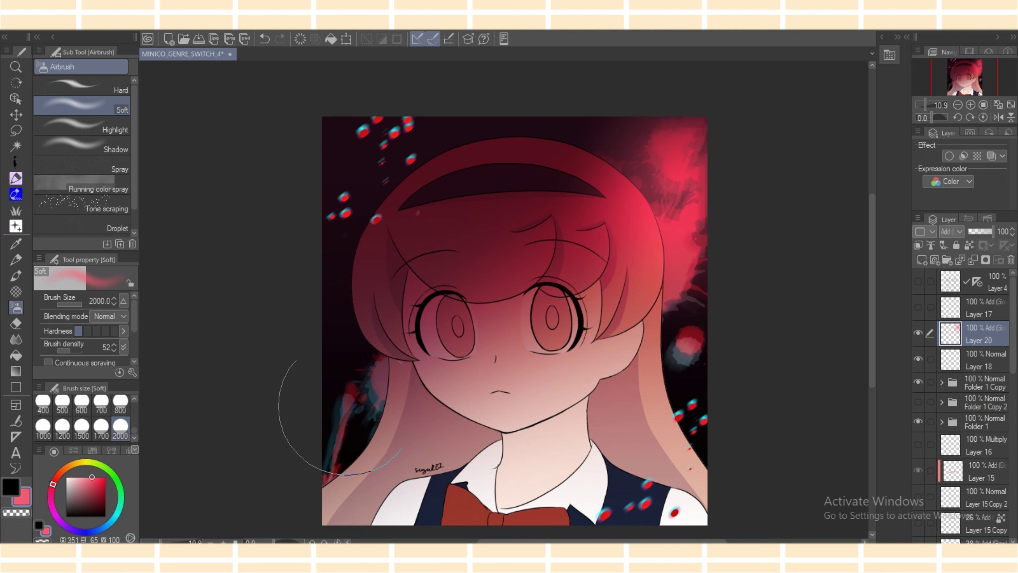
left_click_drag(347, 406, 304, 490)
left_click_drag(722, 428, 626, 490)
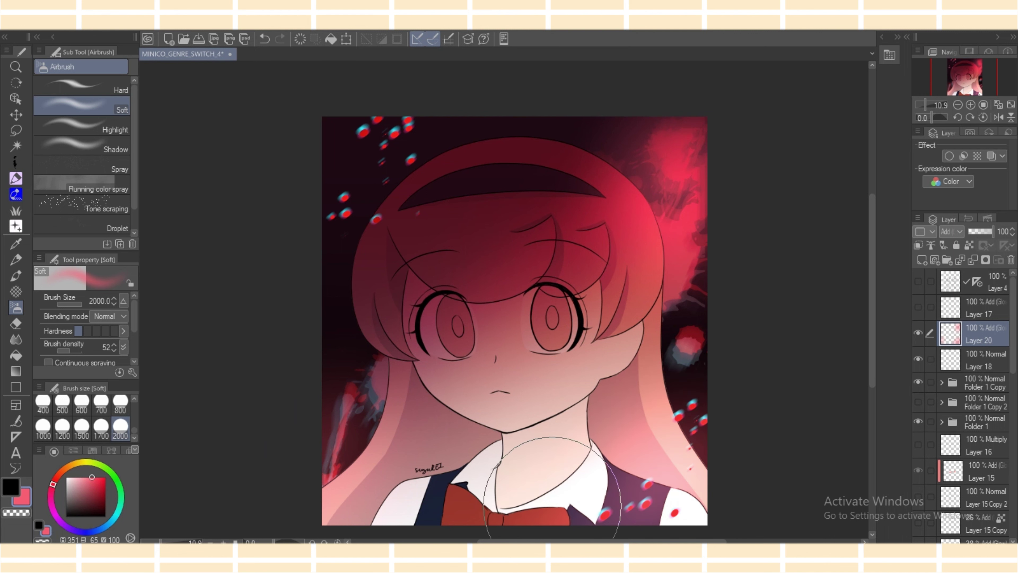
left_click_drag(397, 91, 273, 281)
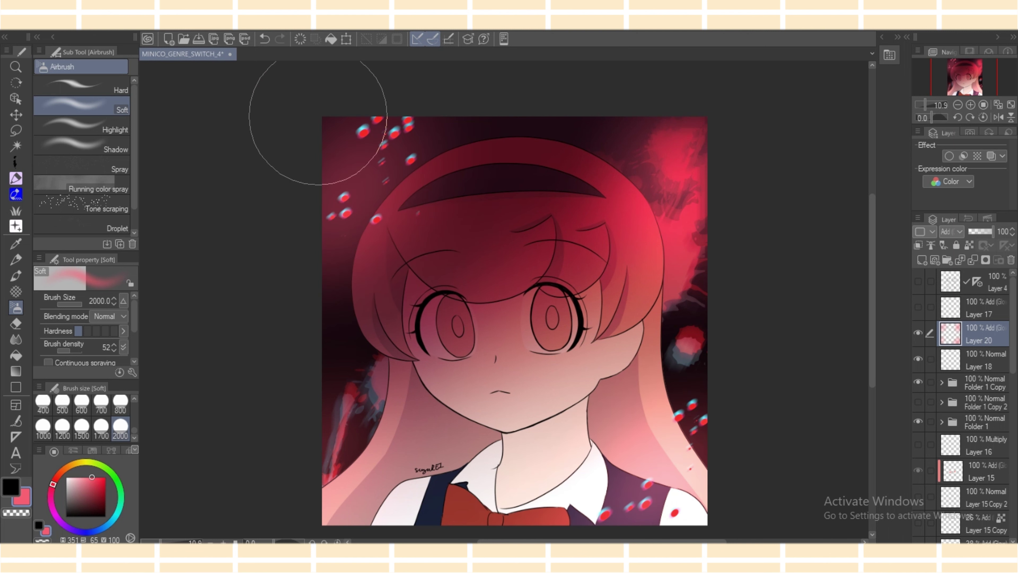
mouse_move(681, 104)
left_mouse_down()
mouse_move(704, 125)
mouse_move(727, 245)
mouse_move(690, 253)
left_mouse_up()
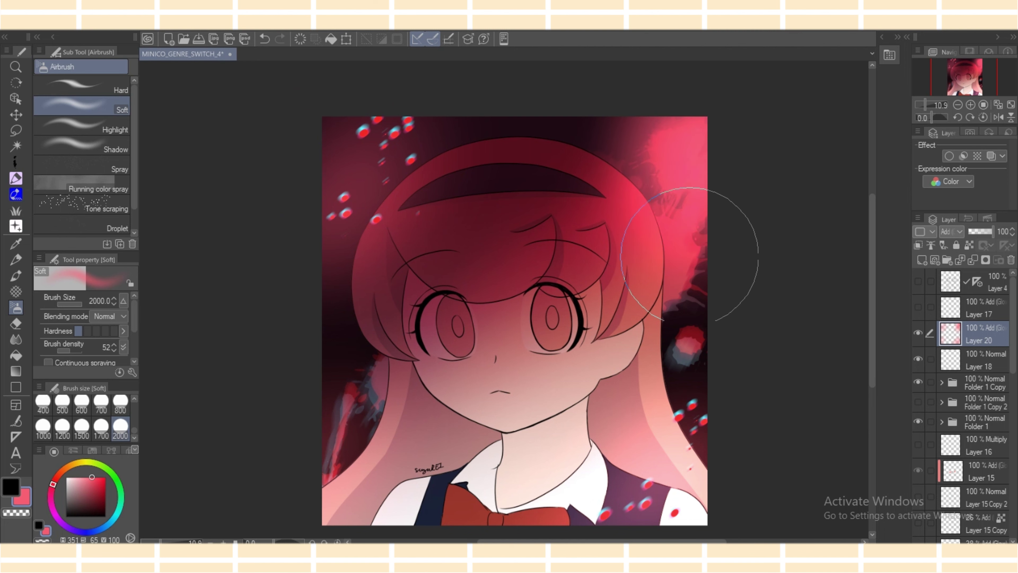
left_click(300, 39)
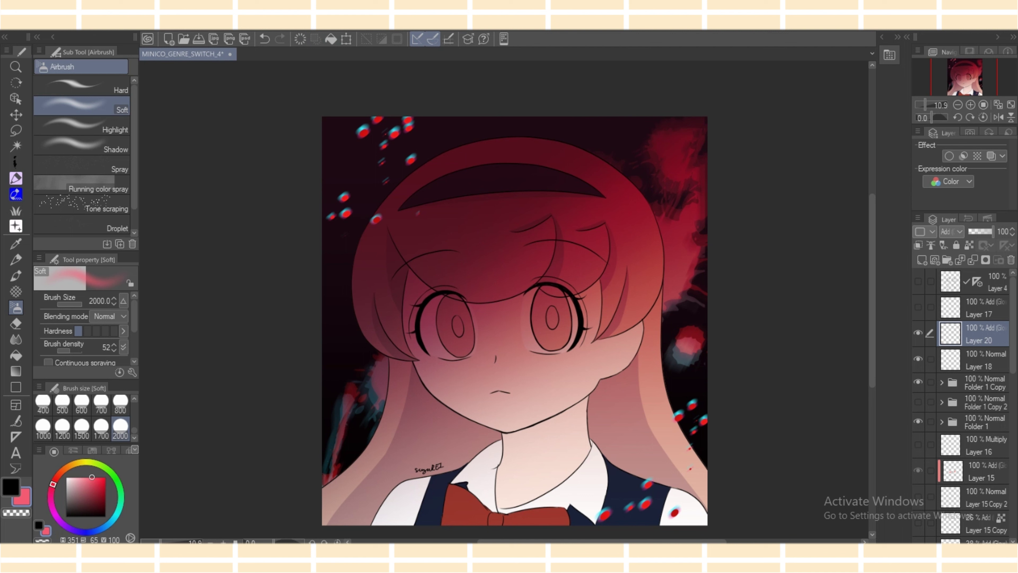
Try lighter airbrush glows over the portrait's lower-right shoulder and upper-left hair, undoing the unwanted strokes.
left_click(446, 345)
key("ctrl+z")
mouse_move(622, 489)
left_mouse_down()
mouse_move(709, 427)
mouse_move(738, 364)
mouse_move(760, 426)
left_mouse_up()
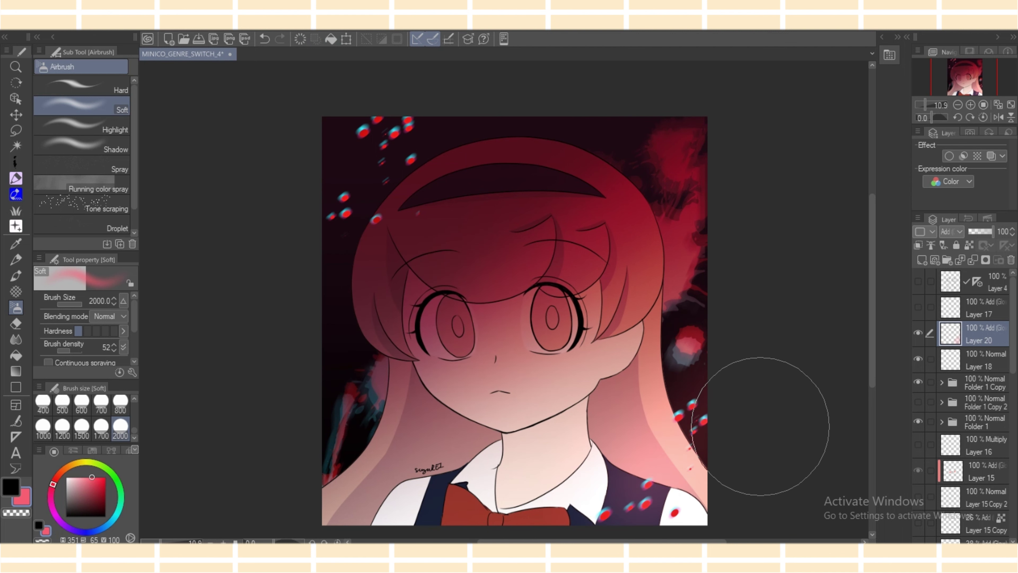
key("ctrl+z")
mouse_move(697, 427)
left_mouse_down()
mouse_move(674, 481)
mouse_move(650, 479)
mouse_move(592, 527)
left_mouse_up()
mouse_move(425, 224)
left_mouse_down()
mouse_move(397, 193)
mouse_move(269, 299)
left_mouse_up()
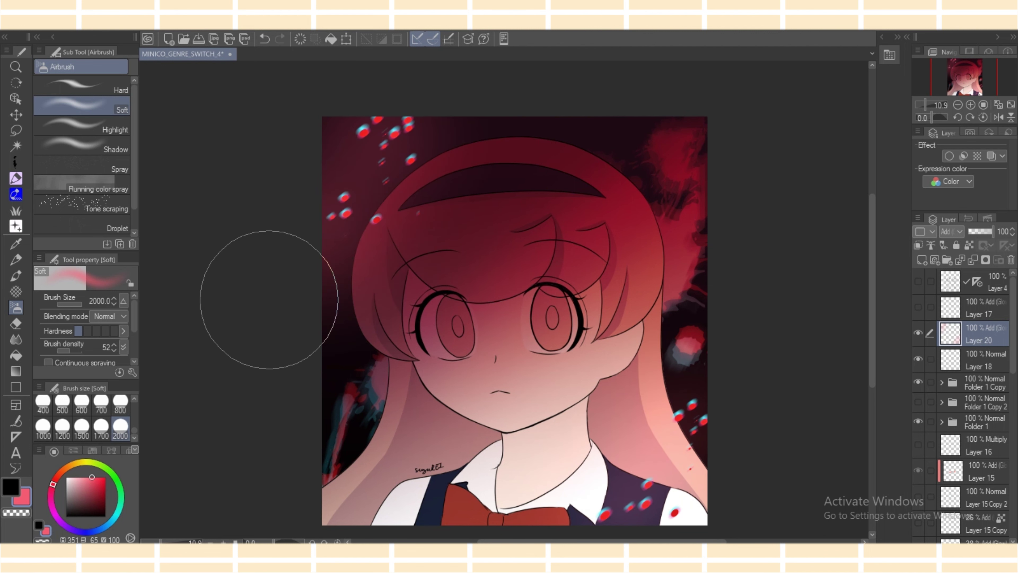
Undo the remaining glow strokes and delete Layer 20.
key("ctrl+z")
key("ctrl+z")
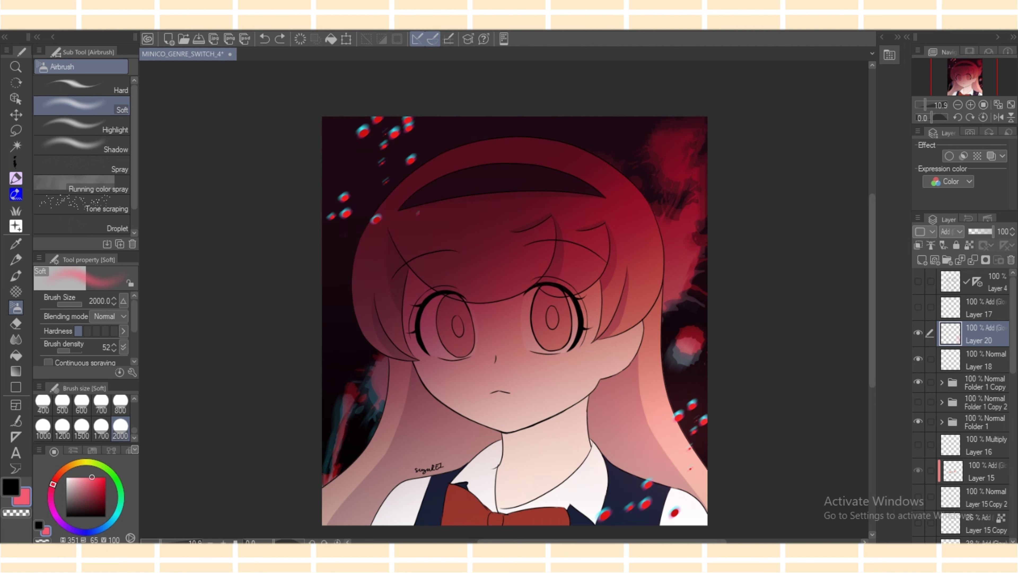
key("ctrl+z")
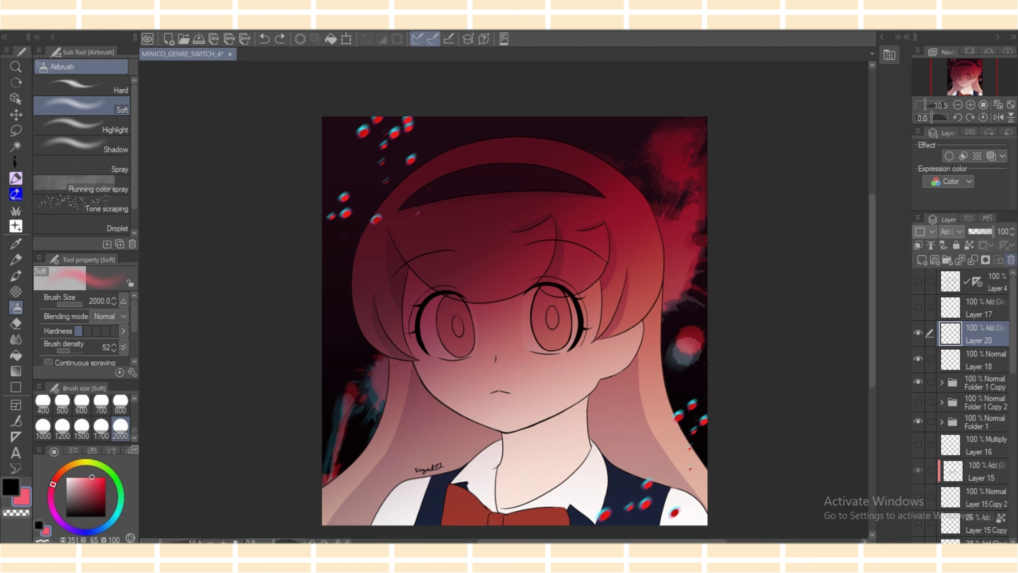
left_click(1011, 259)
left_click(518, 214)
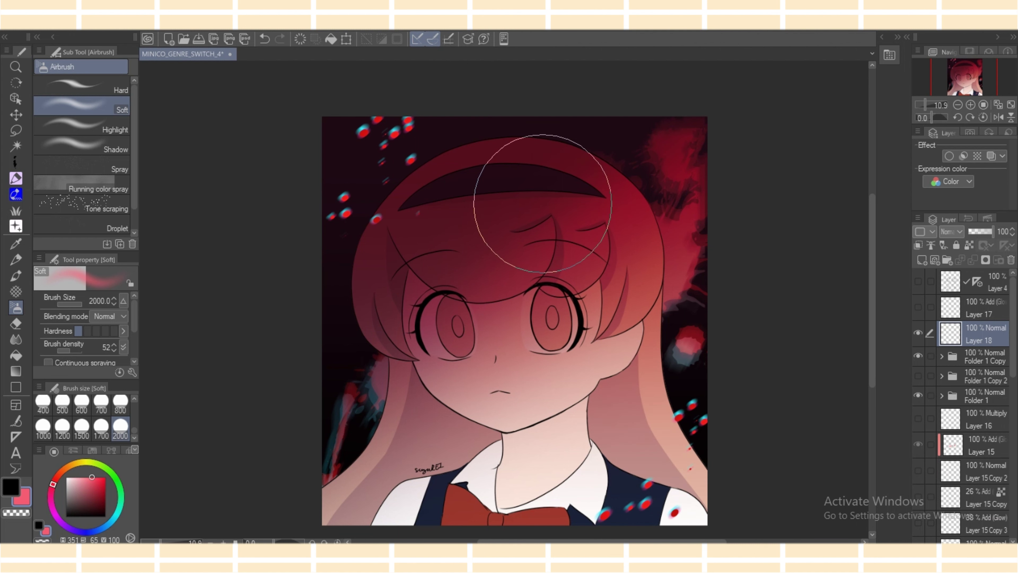